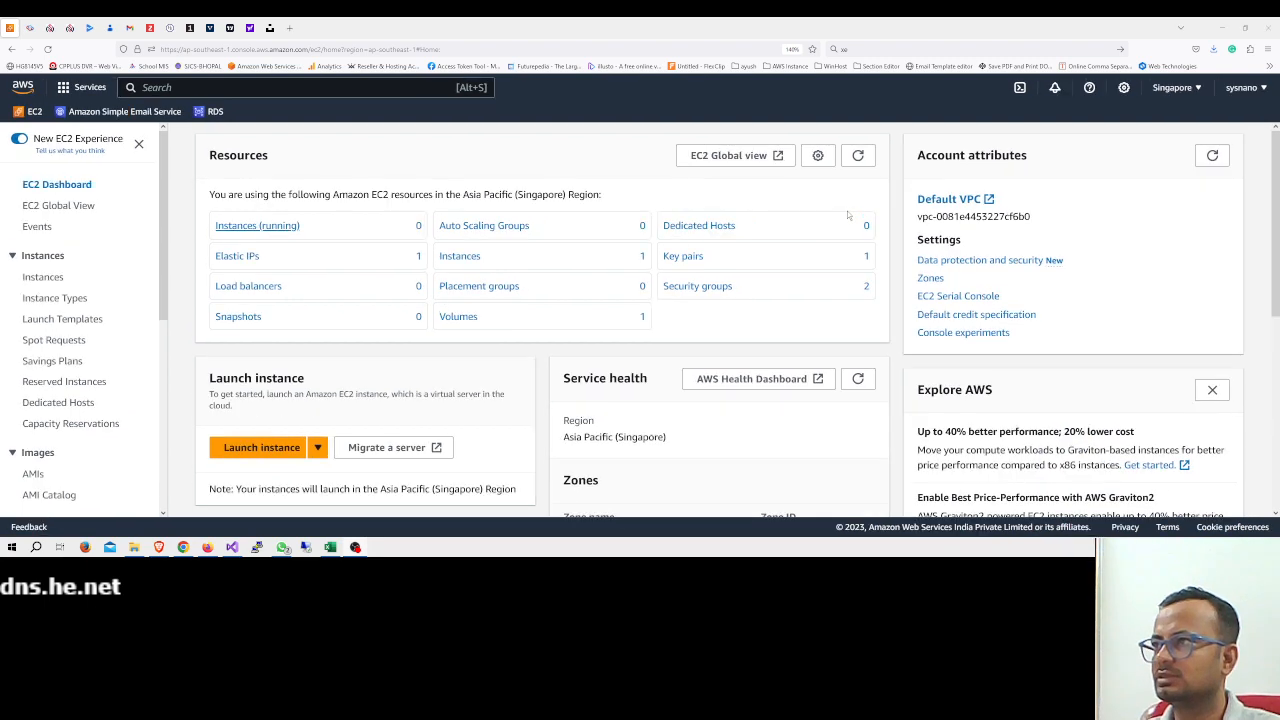
Open the EC2 instances list in the Singapore region and select the 202310_SIWINSQL2019SCP instance.
{"action": "key", "text": "ctrl+plus"}
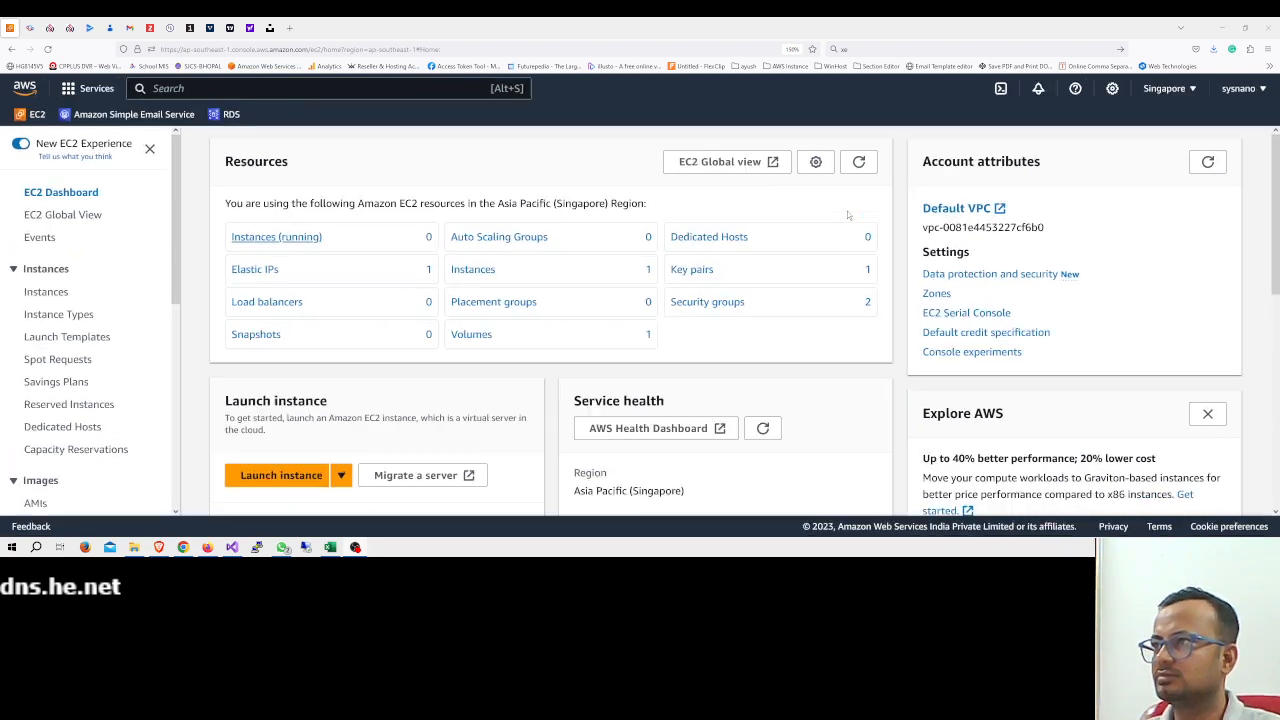
{"action": "left_click", "coordinate": [1168, 89]}
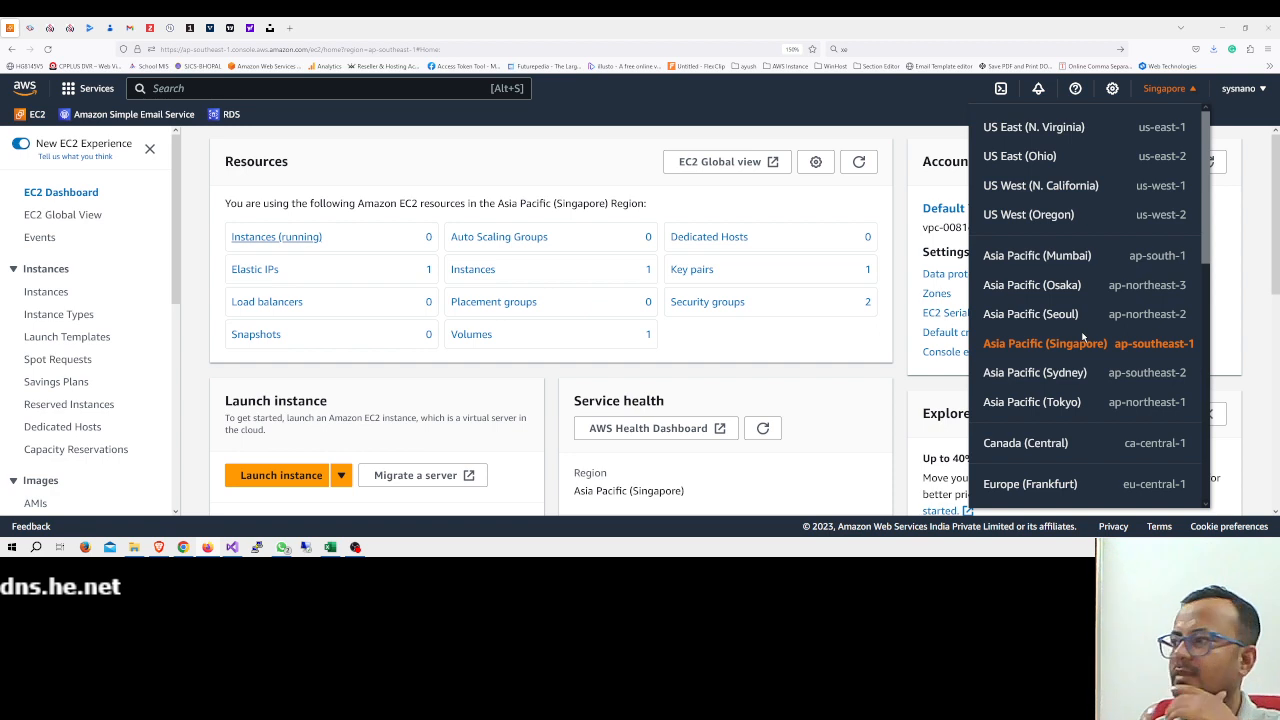
{"action": "left_click", "coordinate": [899, 255]}
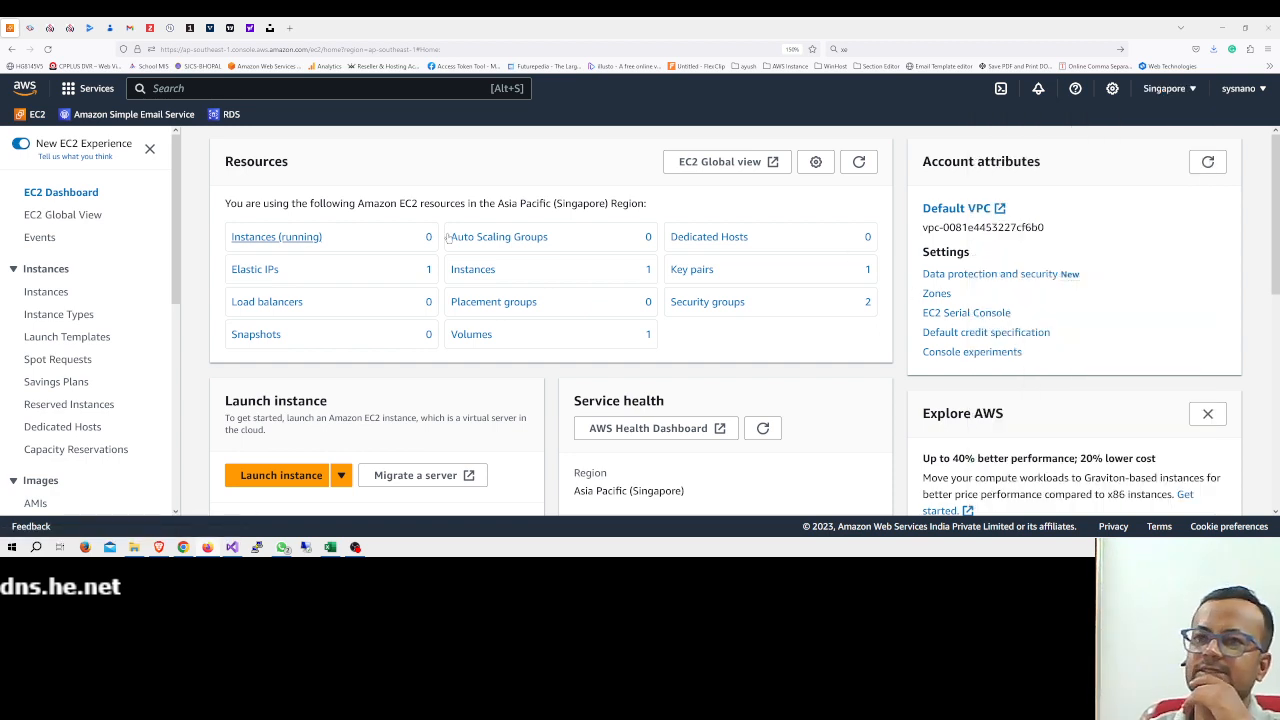
{"action": "left_click", "coordinate": [60, 295]}
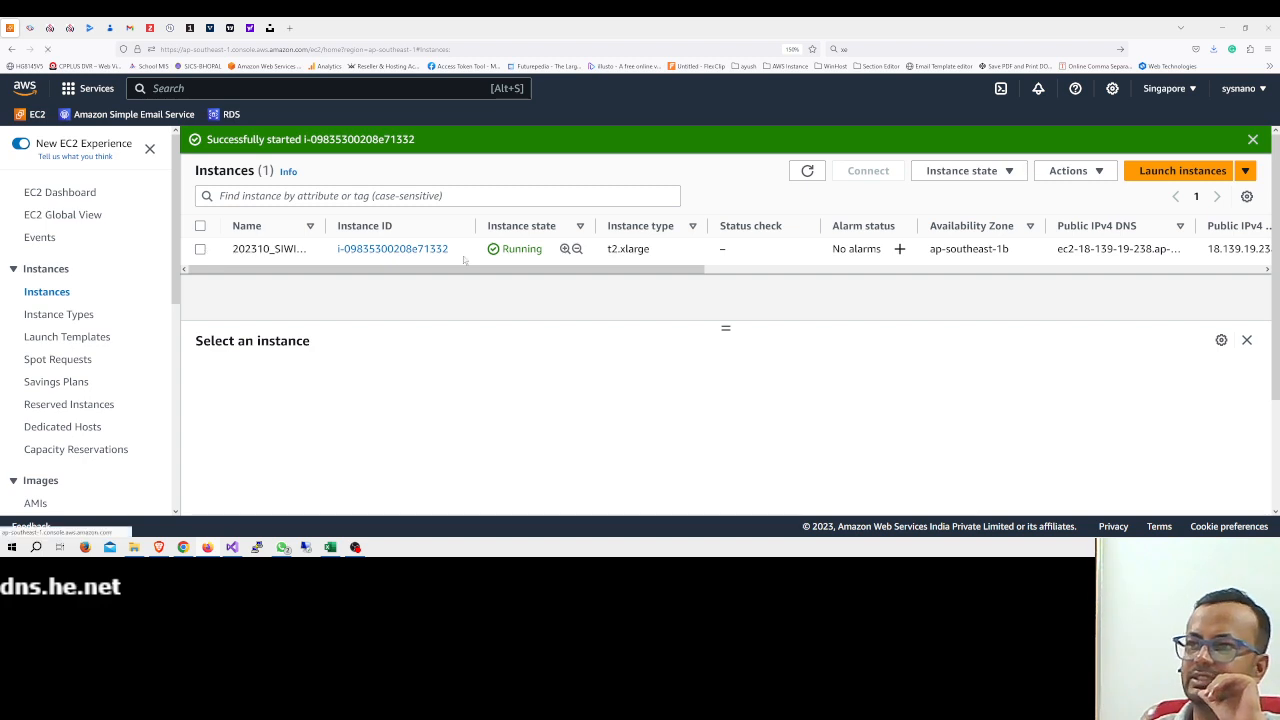
{"action": "left_click", "coordinate": [201, 250]}
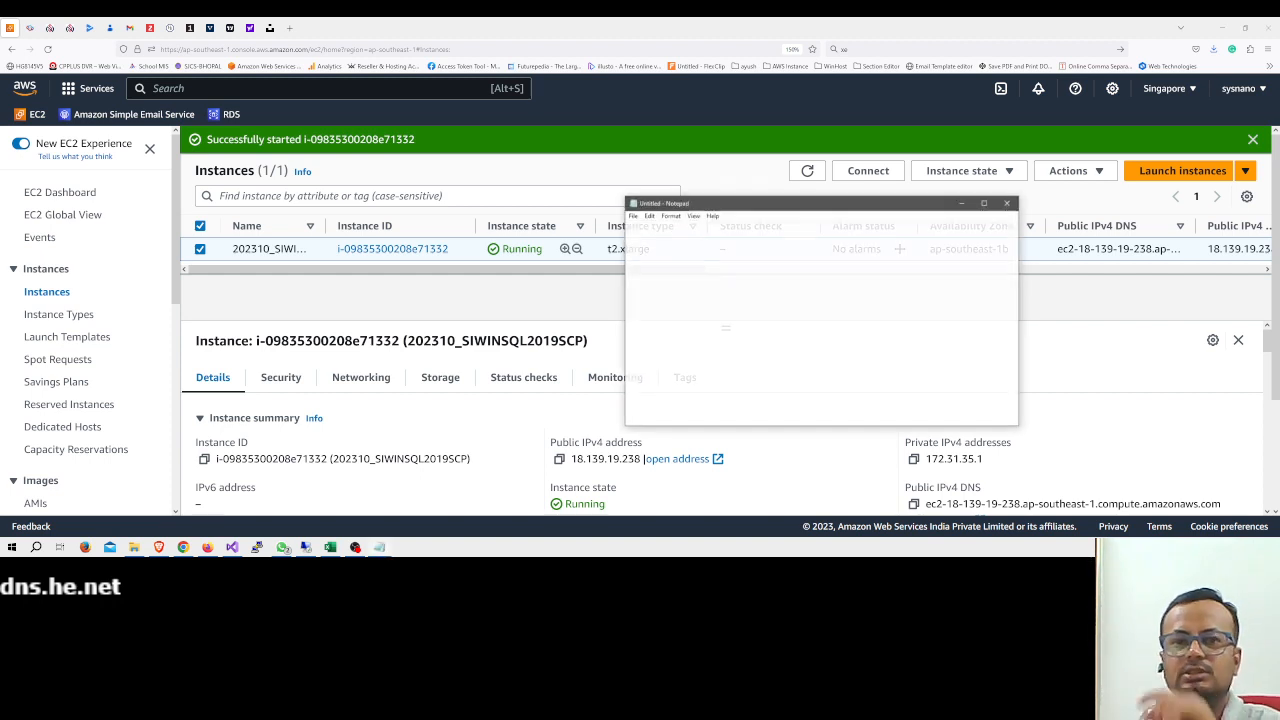
Open the text file with the server's login details in Notepad, enlarge its window, and open Remote Desktop Connection.
{"action": "left_click", "coordinate": [741, 311]}
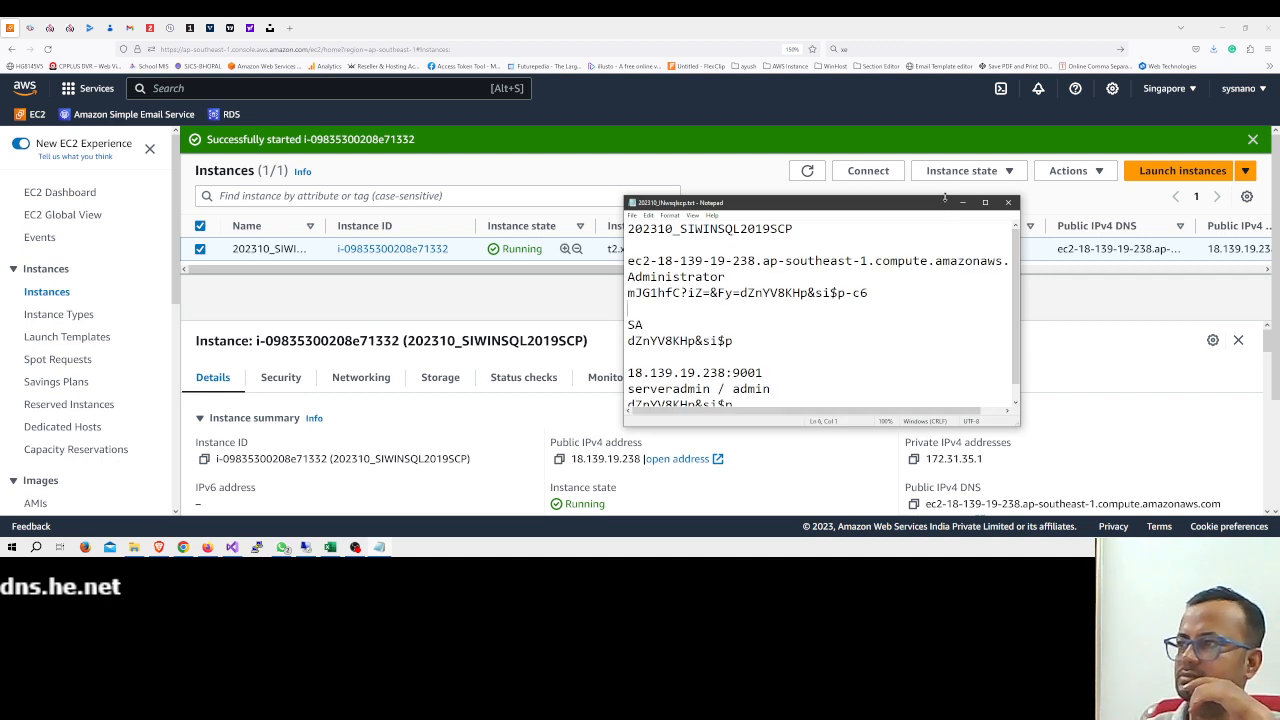
{"action": "left_click_drag", "start_coordinate": [947, 201], "coordinate": [947, 150]}
{"action": "left_click_drag", "start_coordinate": [1019, 255], "coordinate": [1099, 262]}
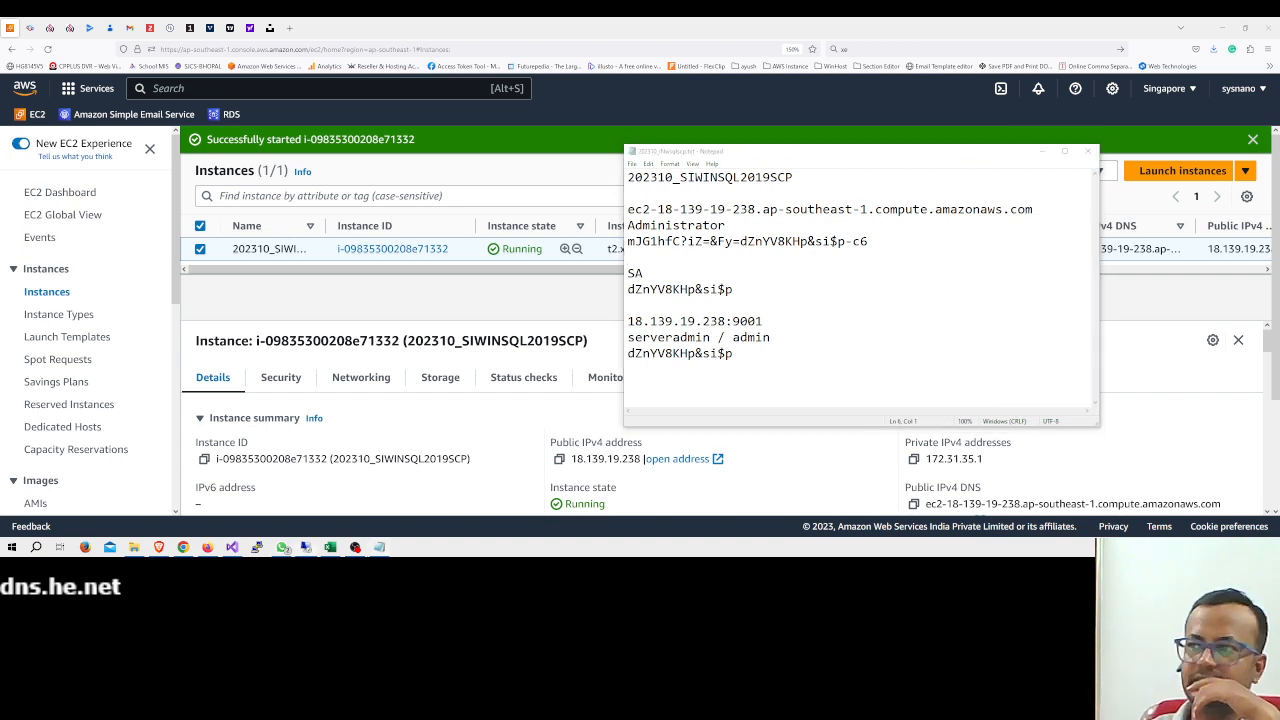
{"action": "left_click_drag", "start_coordinate": [697, 272], "coordinate": [471, 238]}
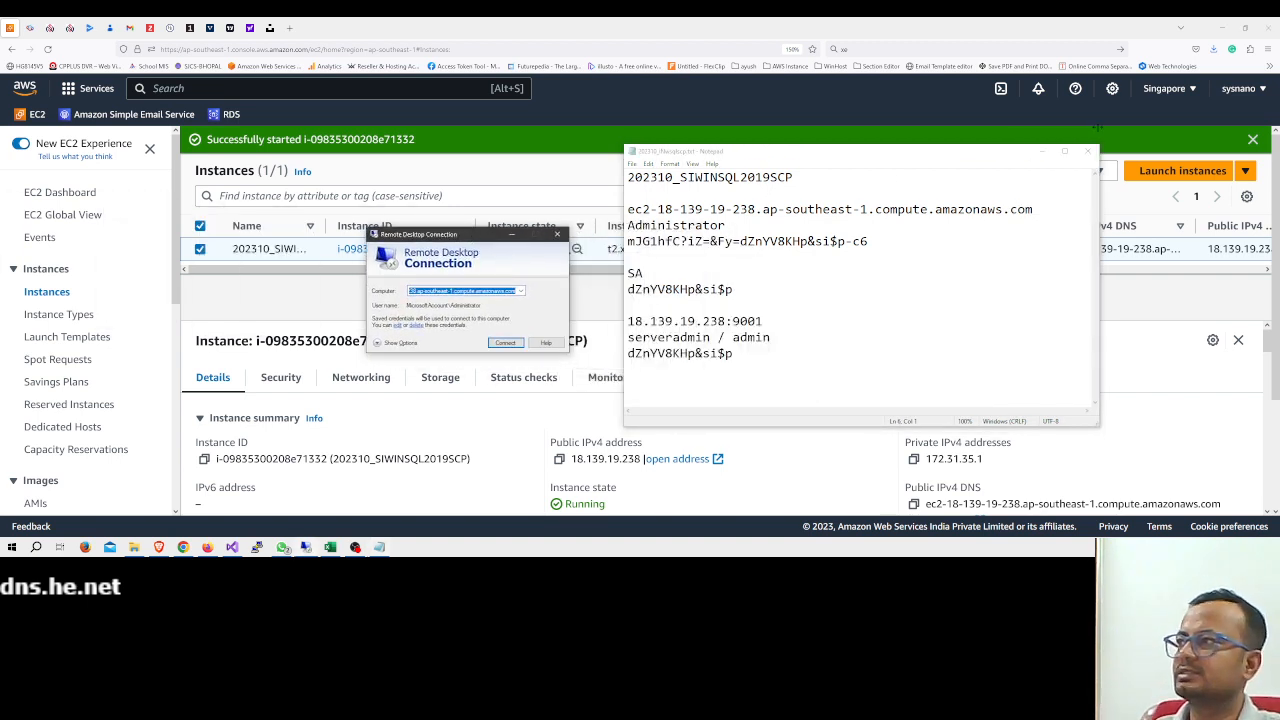
Arrange the AWS console, the Notepad notes and the Remote Desktop Connection dialog side by side on the desktop.
{"action": "left_click", "coordinate": [1219, 28]}
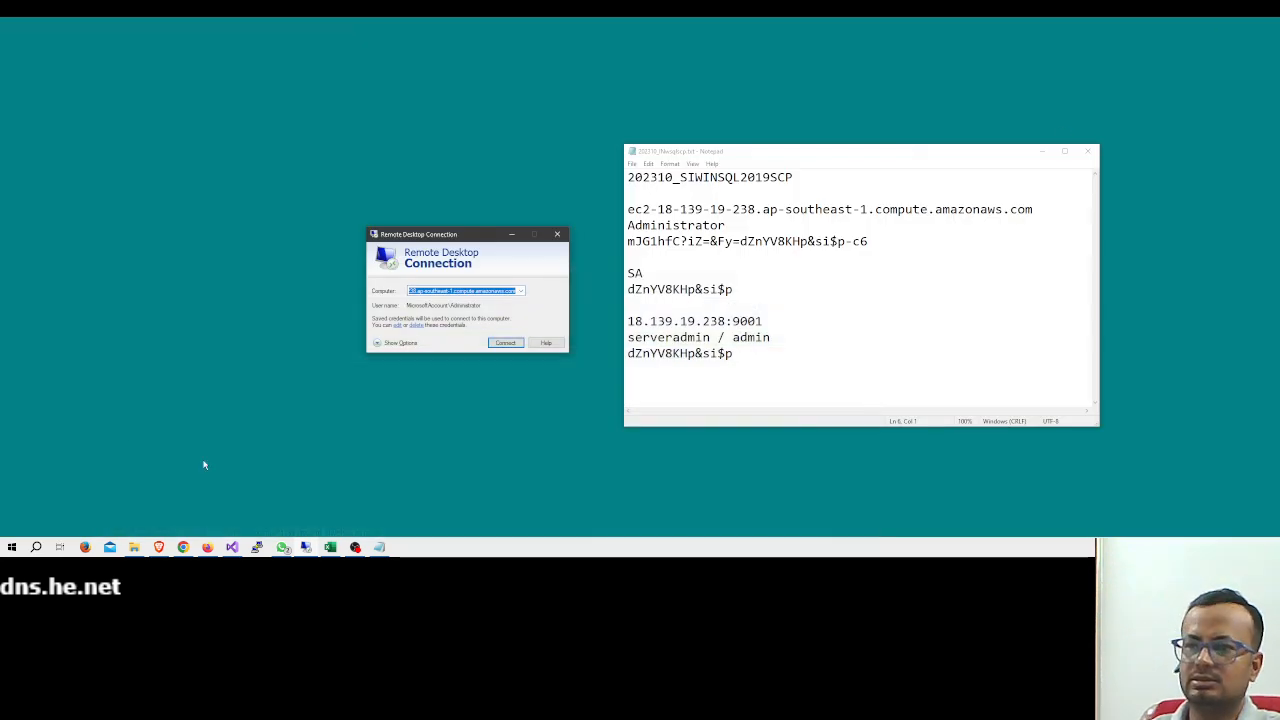
{"action": "left_click", "coordinate": [207, 550]}
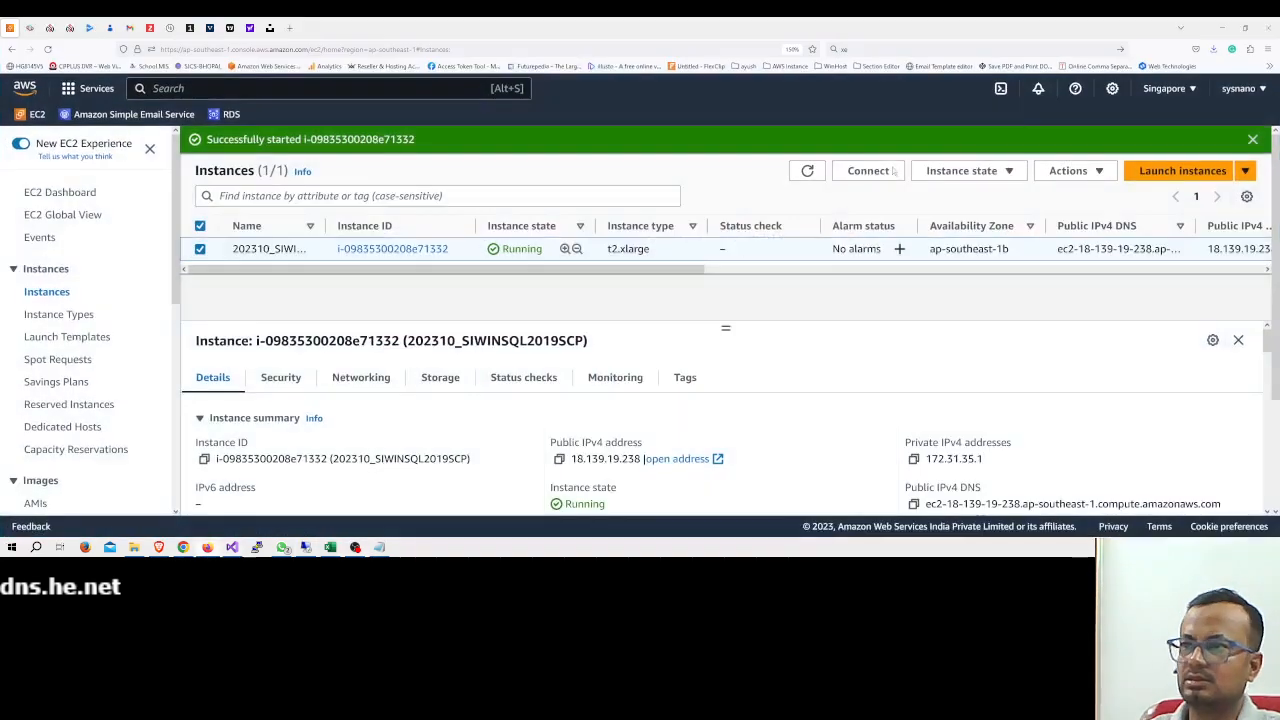
{"action": "left_click", "coordinate": [1245, 28]}
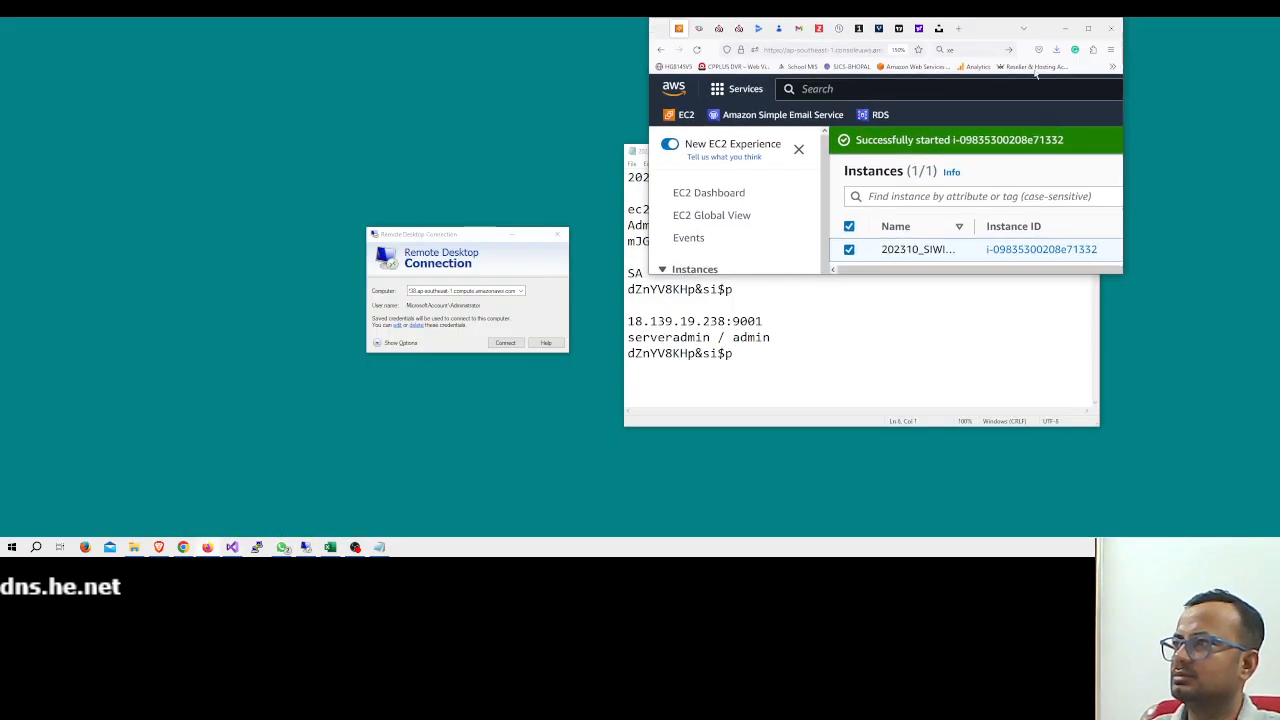
{"action": "double_click", "coordinate": [1075, 16]}
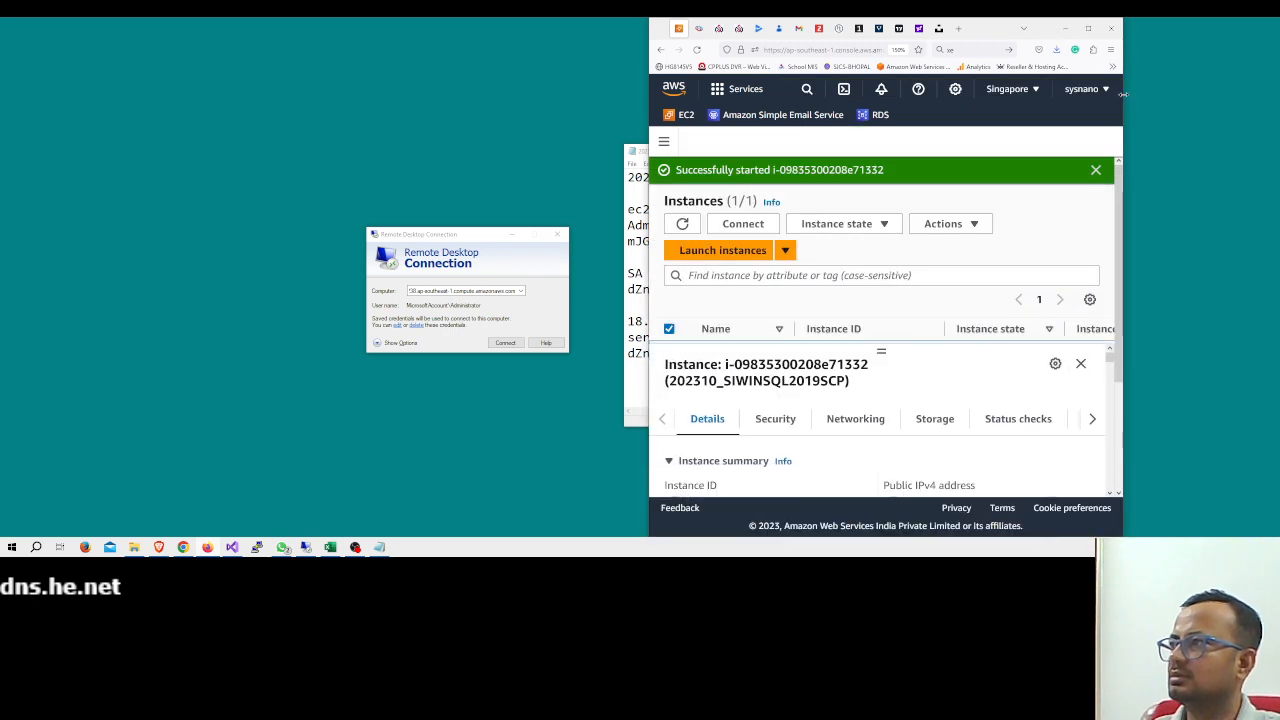
{"action": "left_click_drag", "start_coordinate": [1122, 97], "coordinate": [1275, 97]}
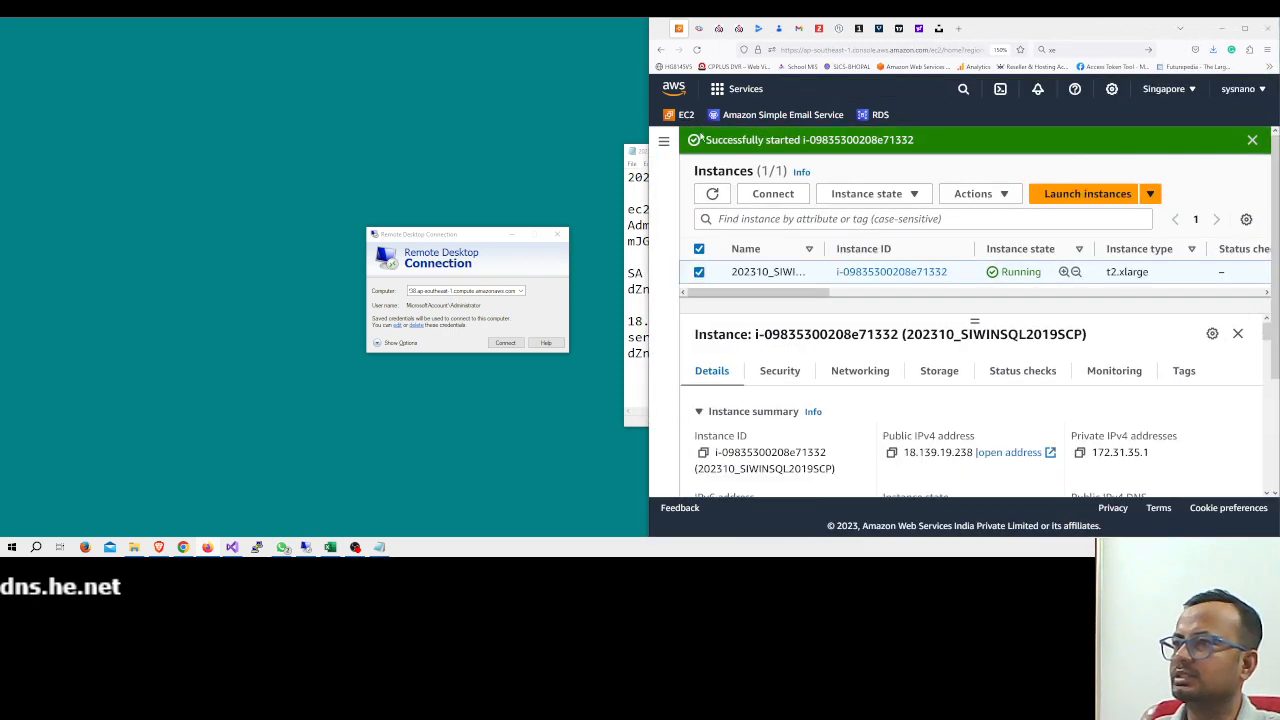
{"action": "left_click_drag", "start_coordinate": [643, 155], "coordinate": [25, 34]}
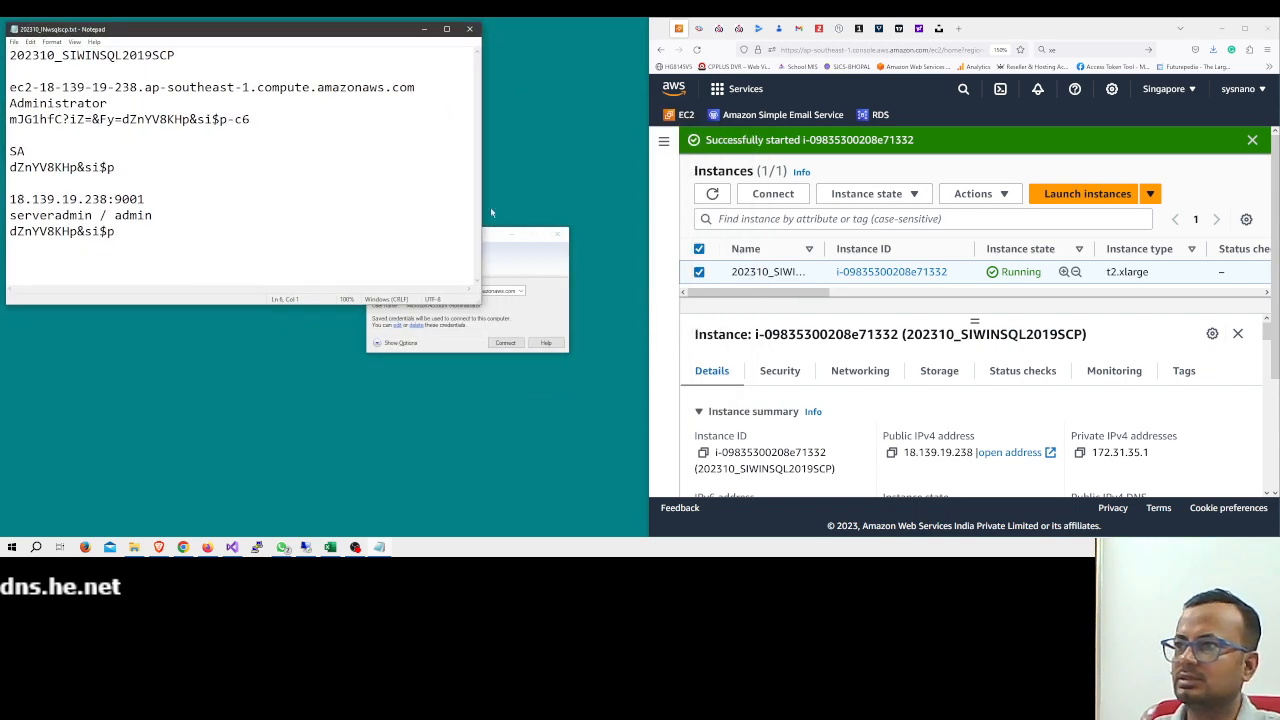
{"action": "left_click_drag", "start_coordinate": [648, 221], "coordinate": [487, 234]}
{"action": "left_click", "coordinate": [487, 236]}
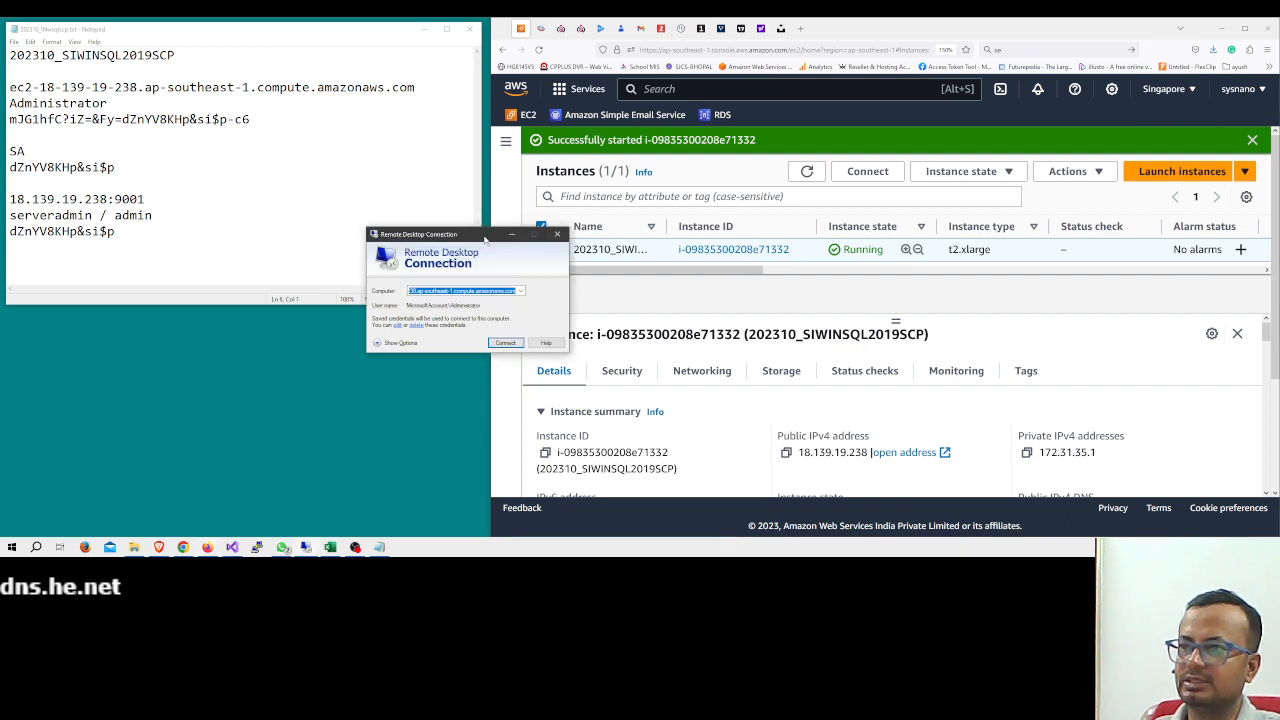
{"action": "left_click_drag", "start_coordinate": [405, 243], "coordinate": [247, 291]}
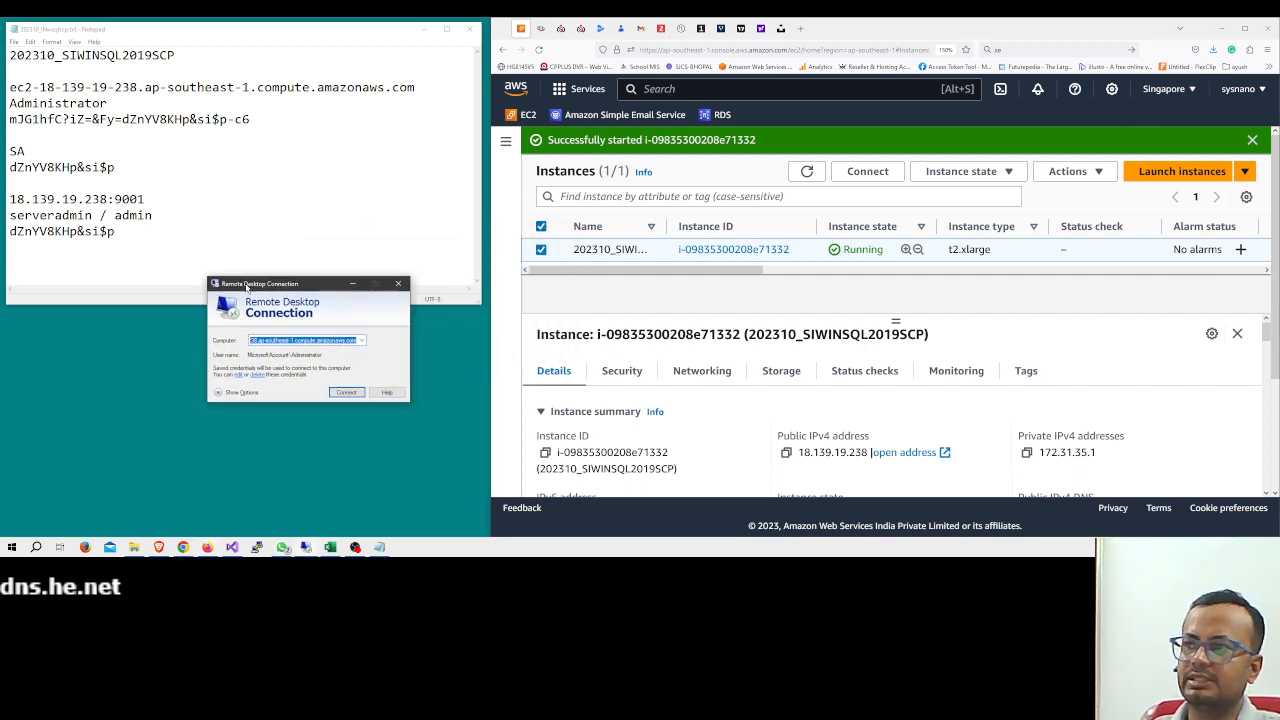
Copy the host name ec2-18-139-19-238.ap-southeast-1.compute.amazonaws.com from the notes and connect to that computer through Remote Desktop.
{"action": "left_click", "coordinate": [10, 87]}
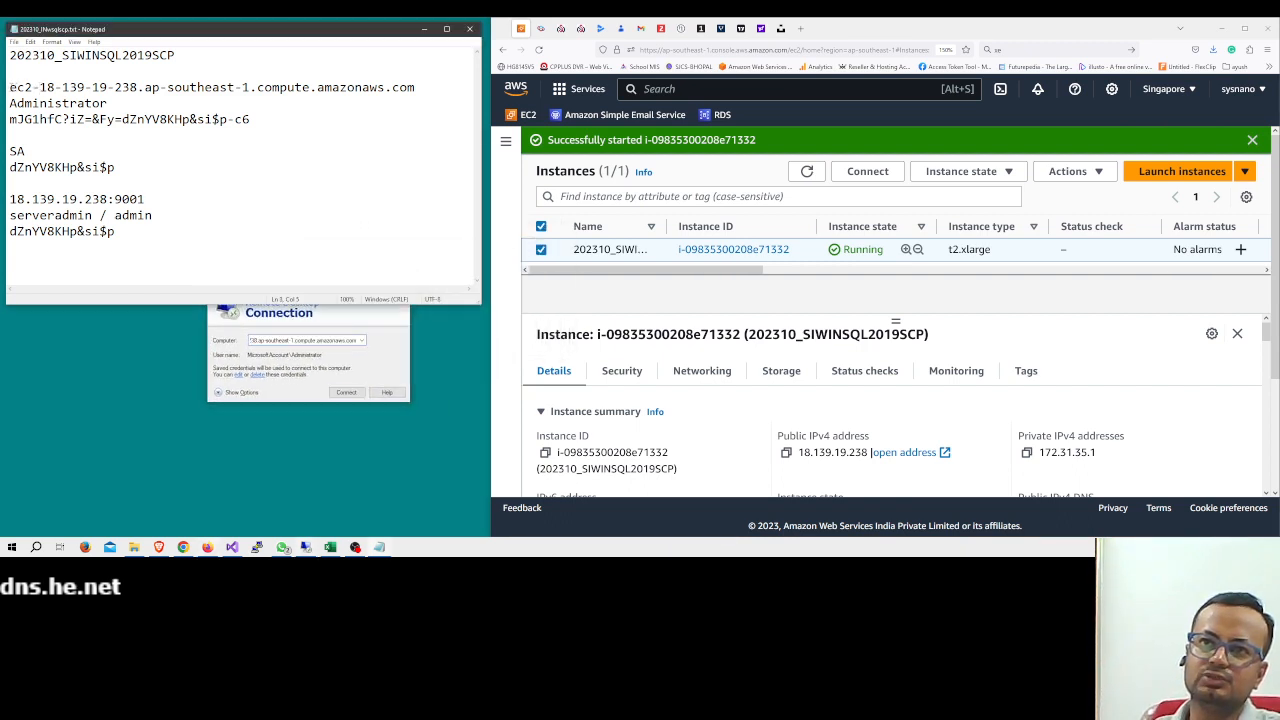
{"action": "left_click_drag", "start_coordinate": [10, 87], "coordinate": [423, 87]}
{"action": "key", "text": "ctrl+c"}
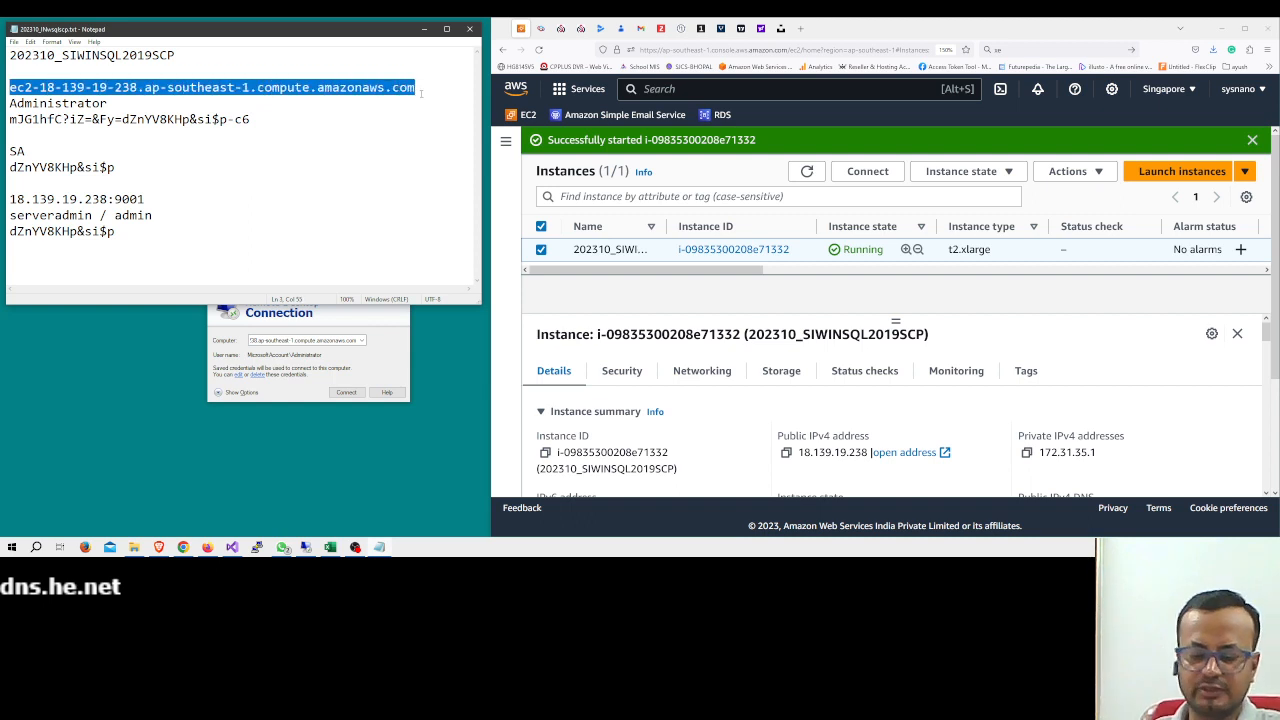
{"action": "left_click", "coordinate": [326, 348]}
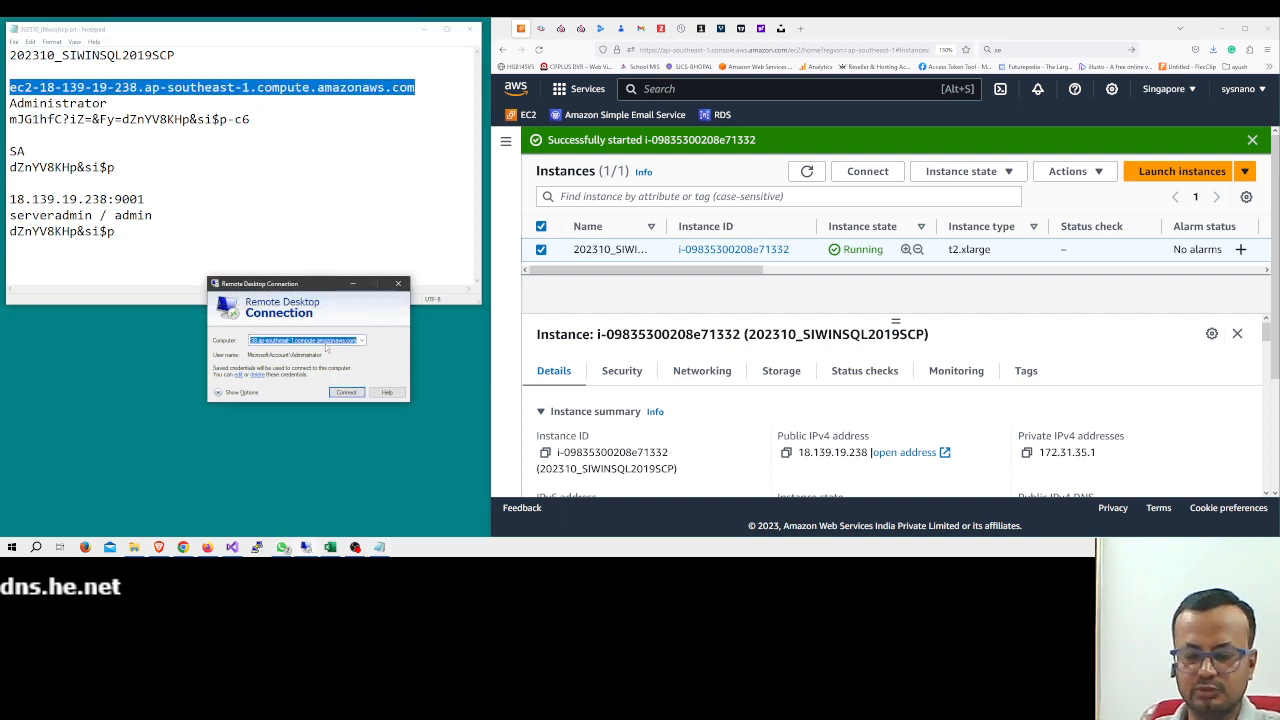
{"action": "key", "text": "ctrl+v"}
{"action": "left_click", "coordinate": [346, 392]}
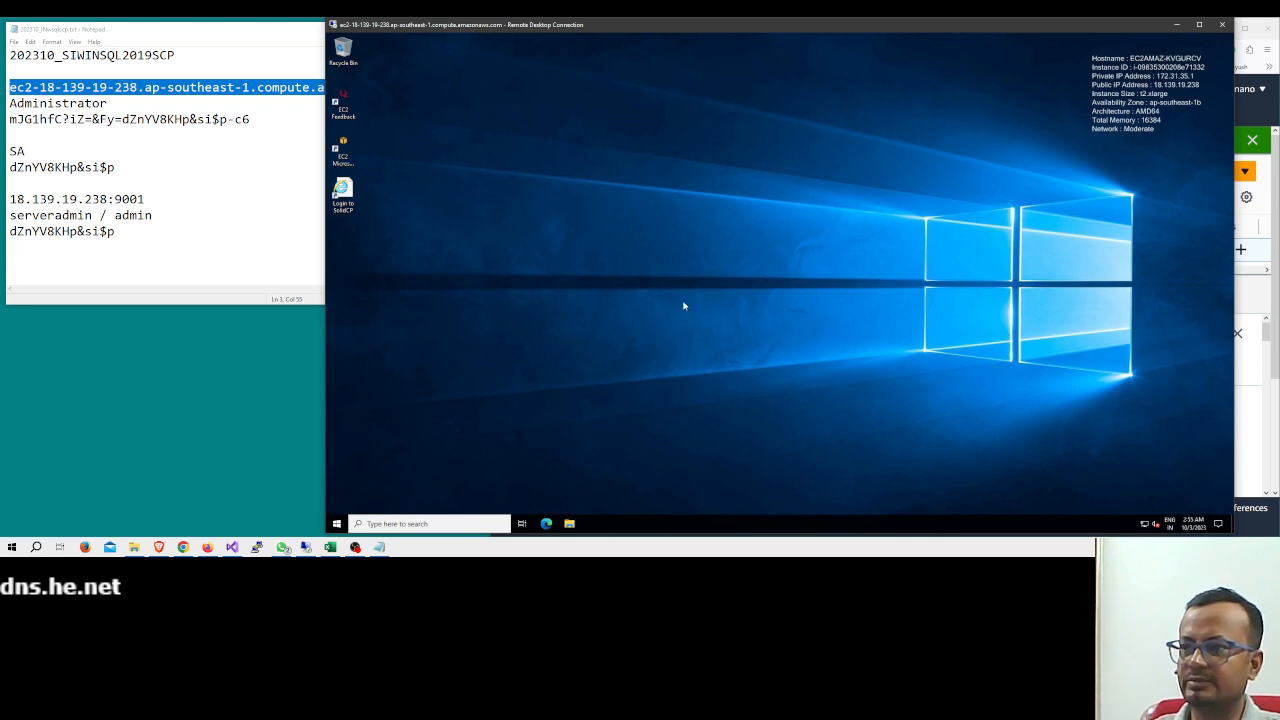
Search the remote server for "sql" and open SQL Server 2019 Installation Center (64-bit).
{"action": "left_click", "coordinate": [434, 526]}
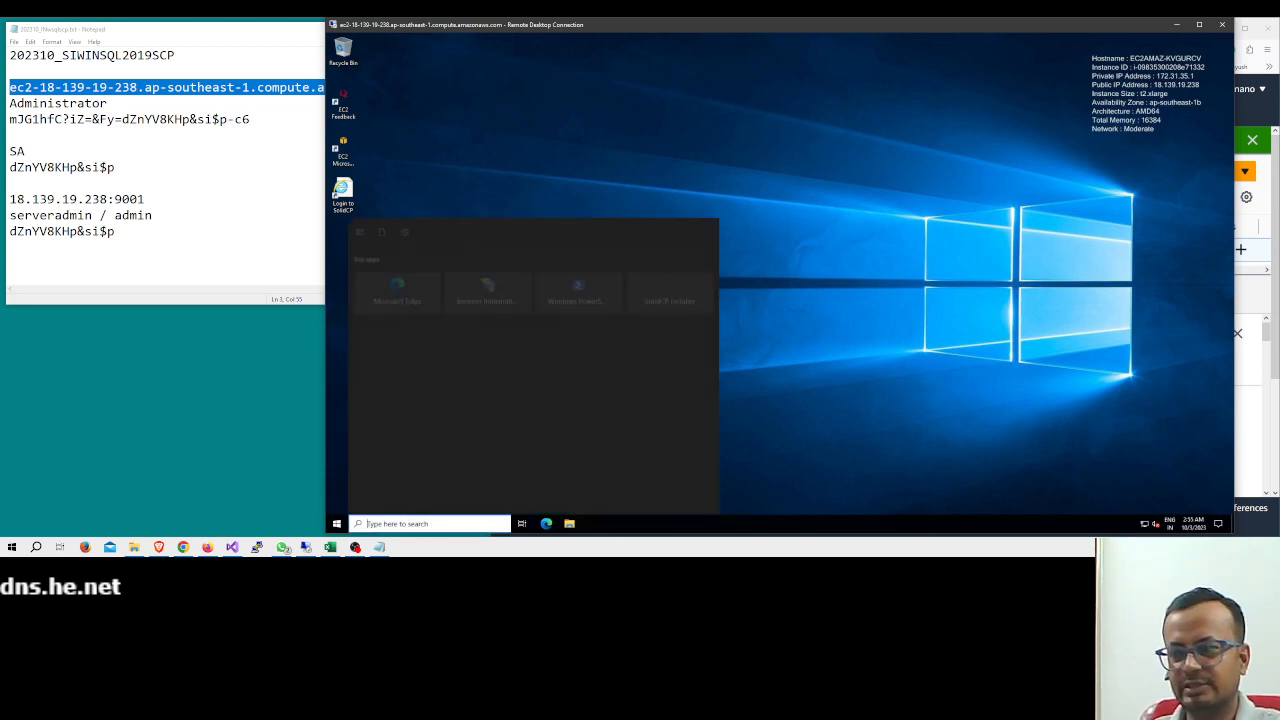
{"action": "type", "text": "sql"}
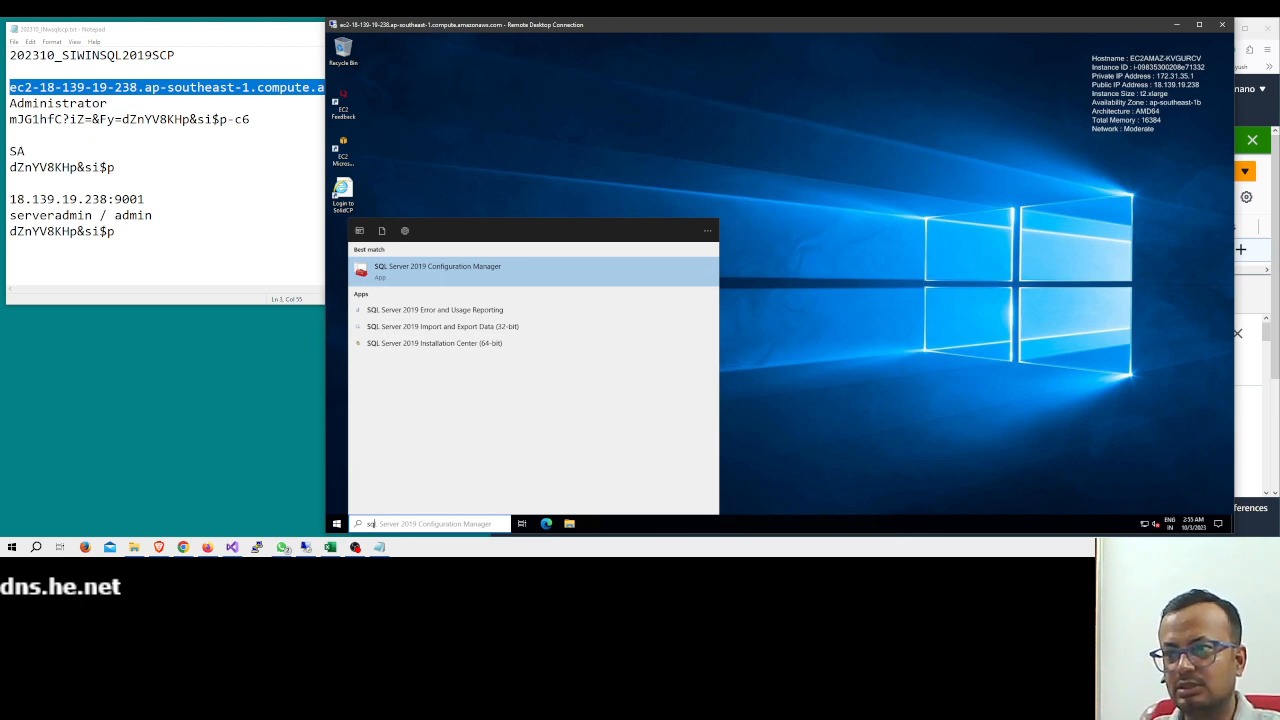
{"action": "type", "text": "l"}
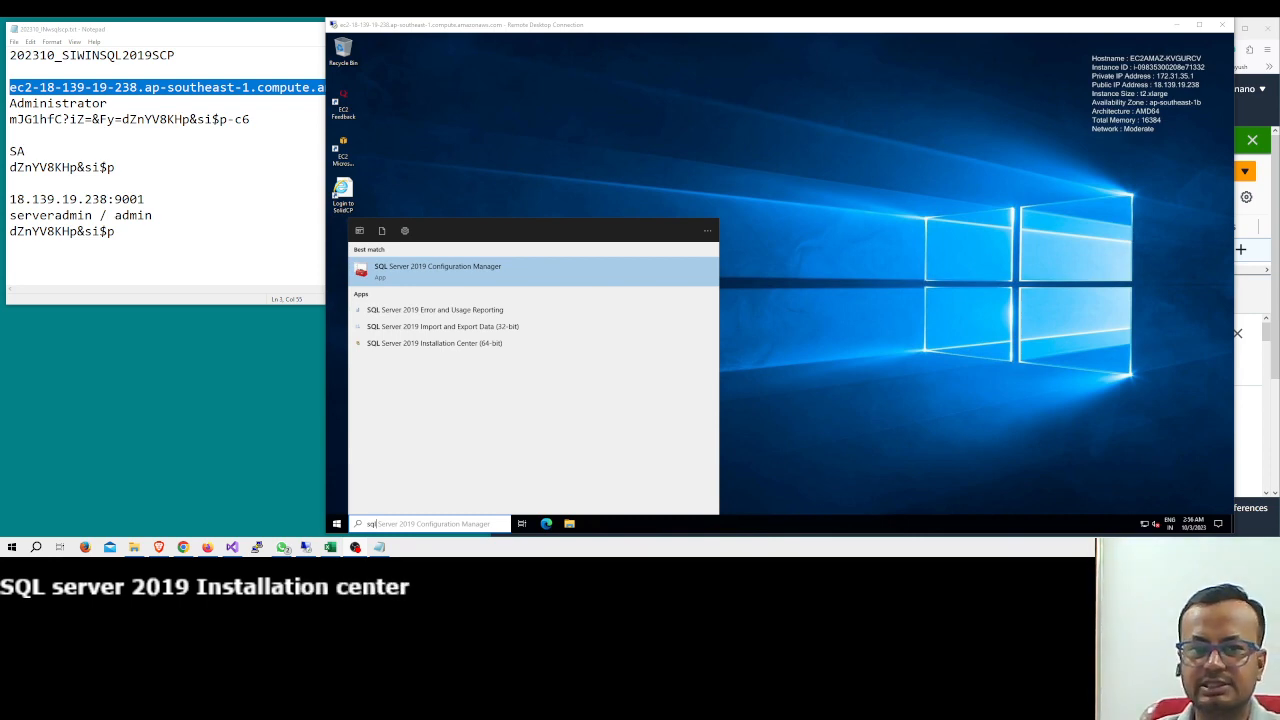
{"action": "left_click", "coordinate": [436, 345]}
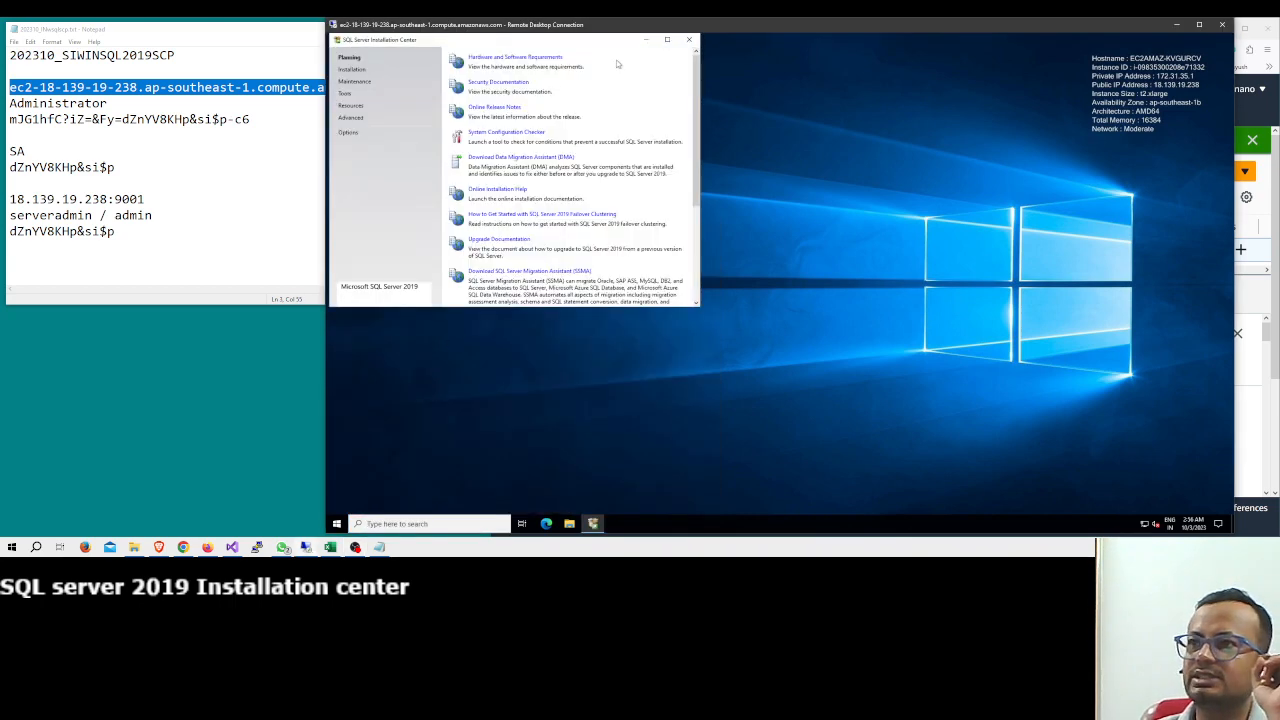
Maximize SQL Server Installation Center, launch Install SQL Server Management Tools from its installation options, and minimize the window.
{"action": "left_click", "coordinate": [667, 39]}
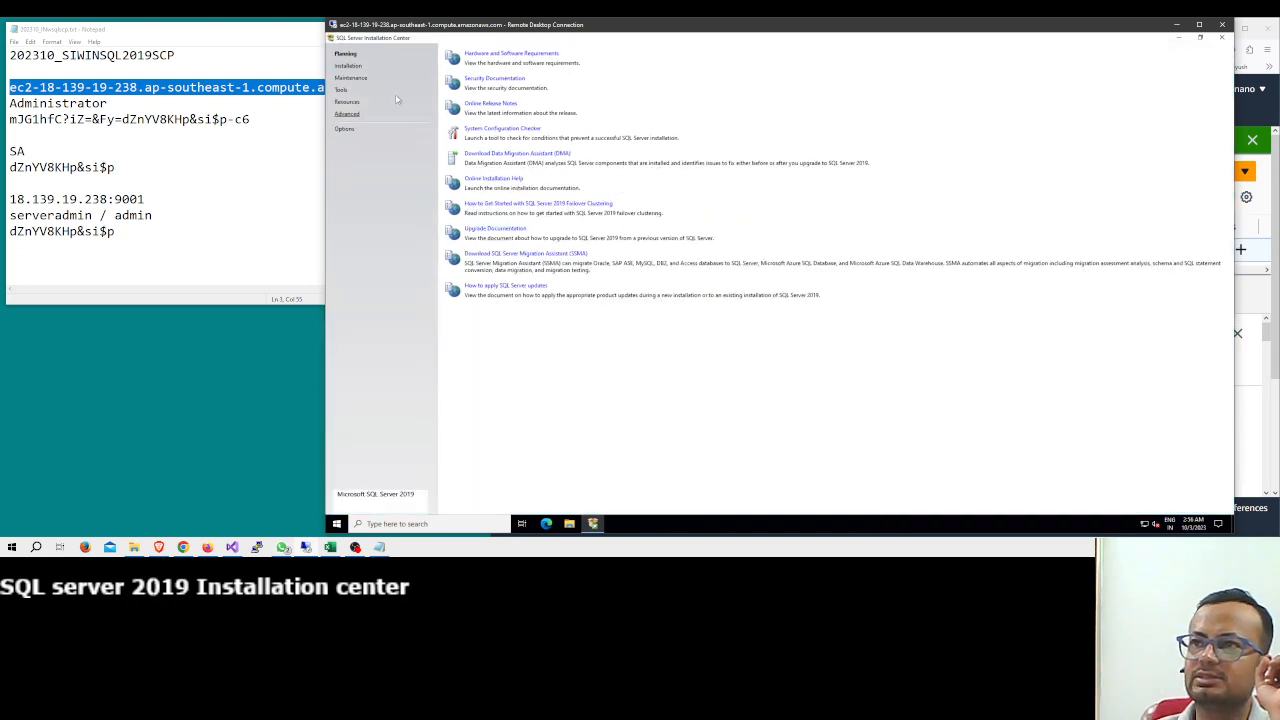
{"action": "left_click", "coordinate": [348, 66]}
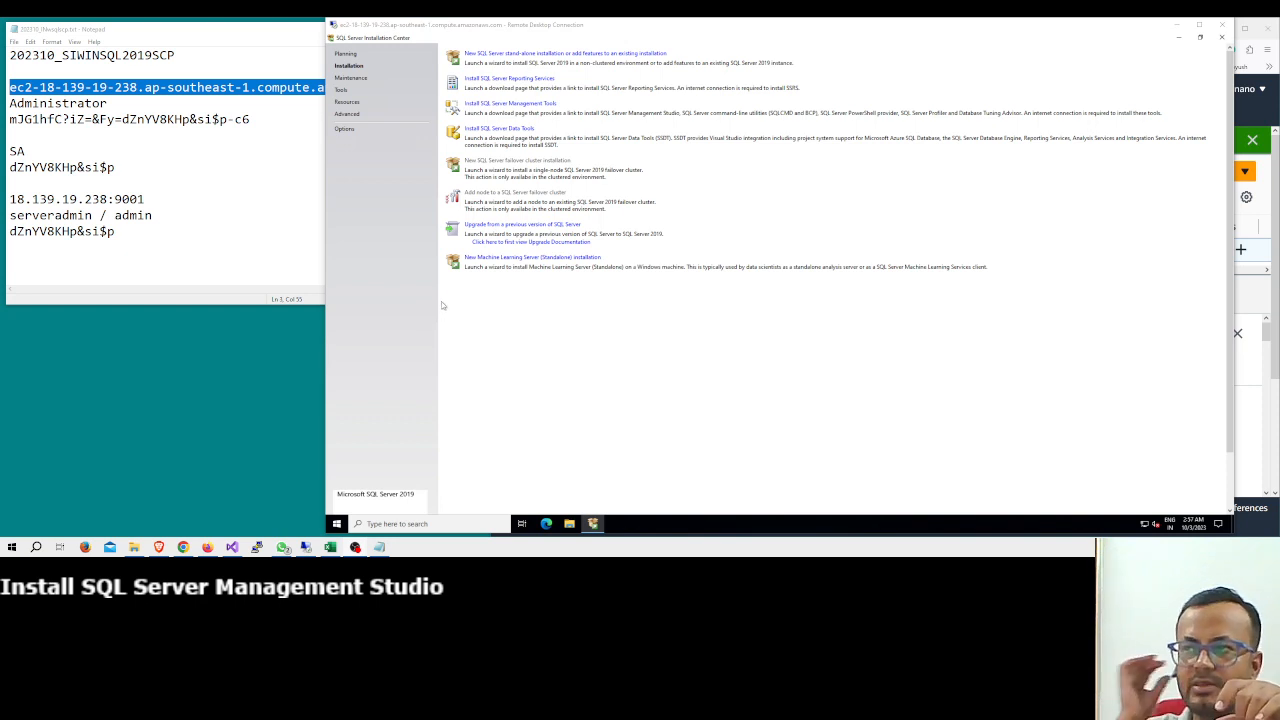
{"action": "left_click", "coordinate": [498, 106]}
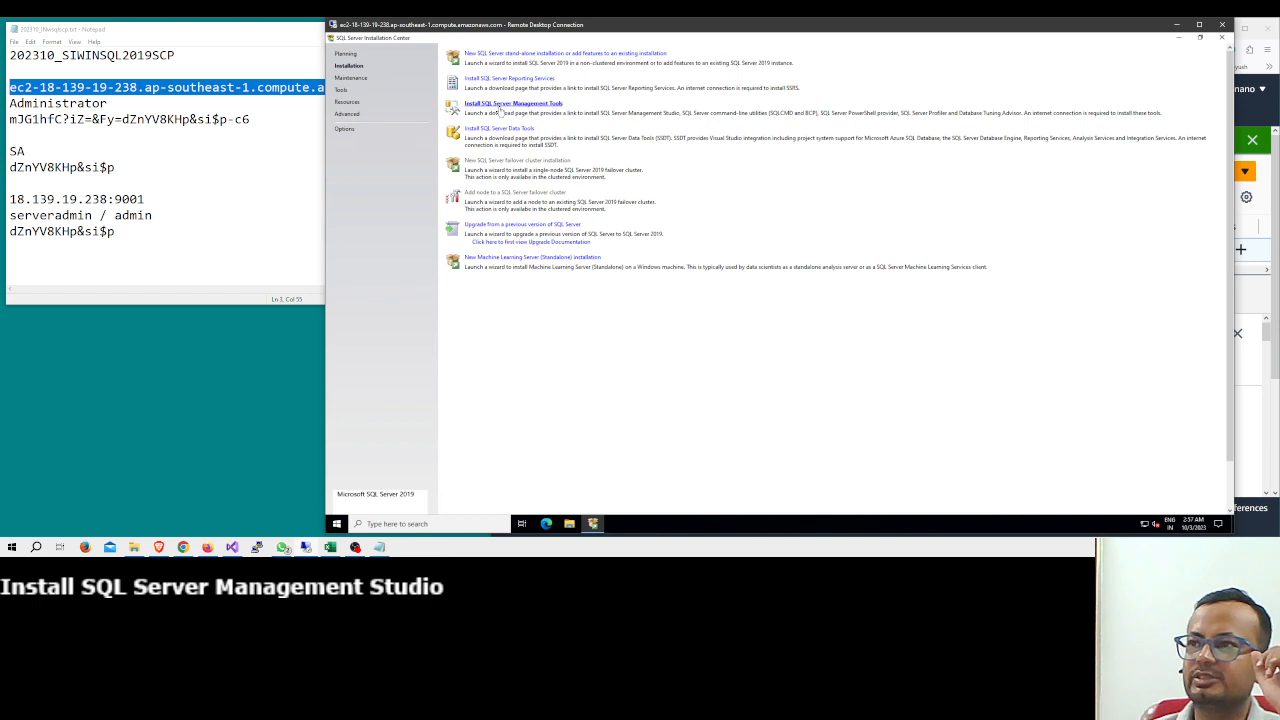
{"action": "left_click", "coordinate": [1178, 37]}
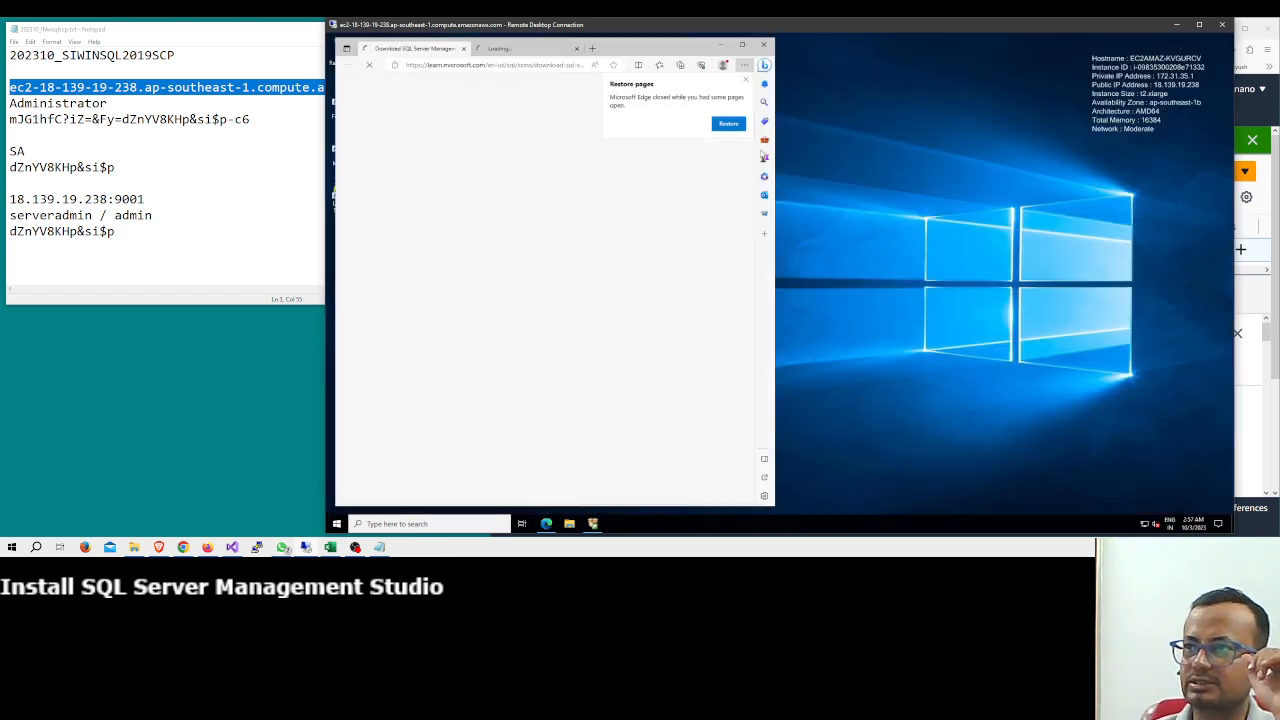
Maximize the browser, close the extra page, and download the SQL Server Management Studio (SSMS) 19.1 installer.
{"action": "left_click", "coordinate": [742, 46]}
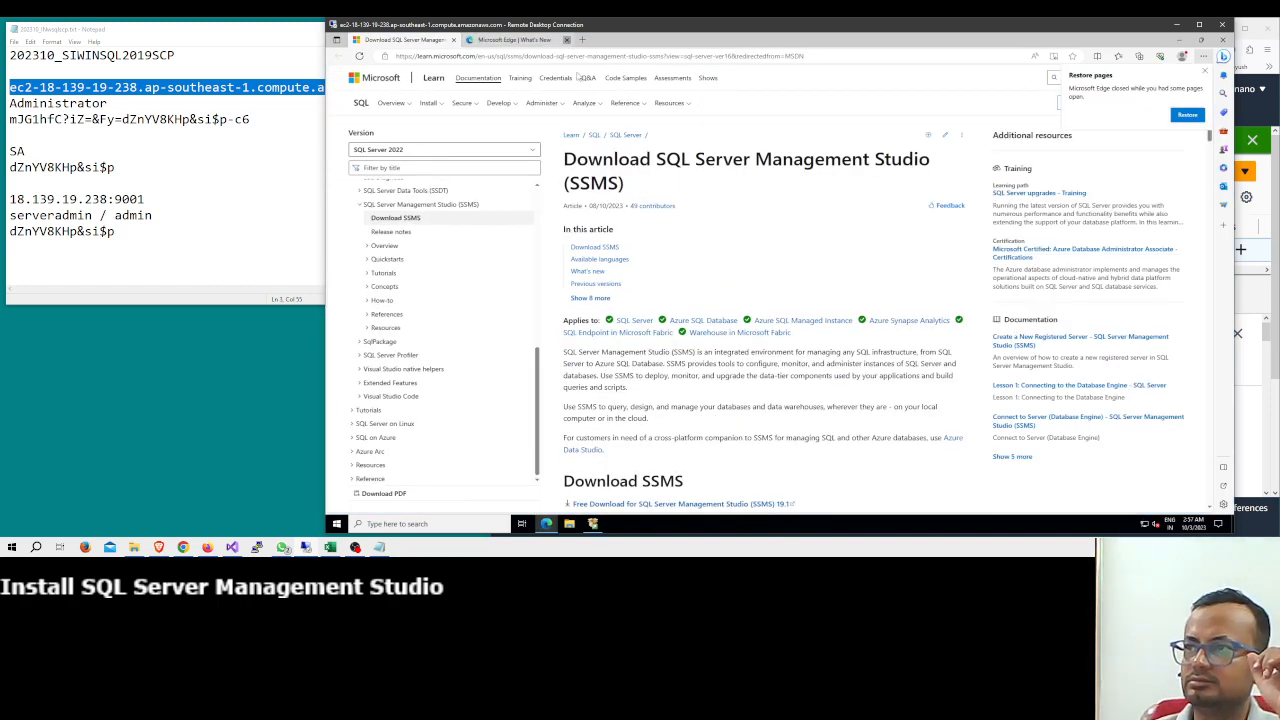
{"action": "left_click", "coordinate": [568, 40]}
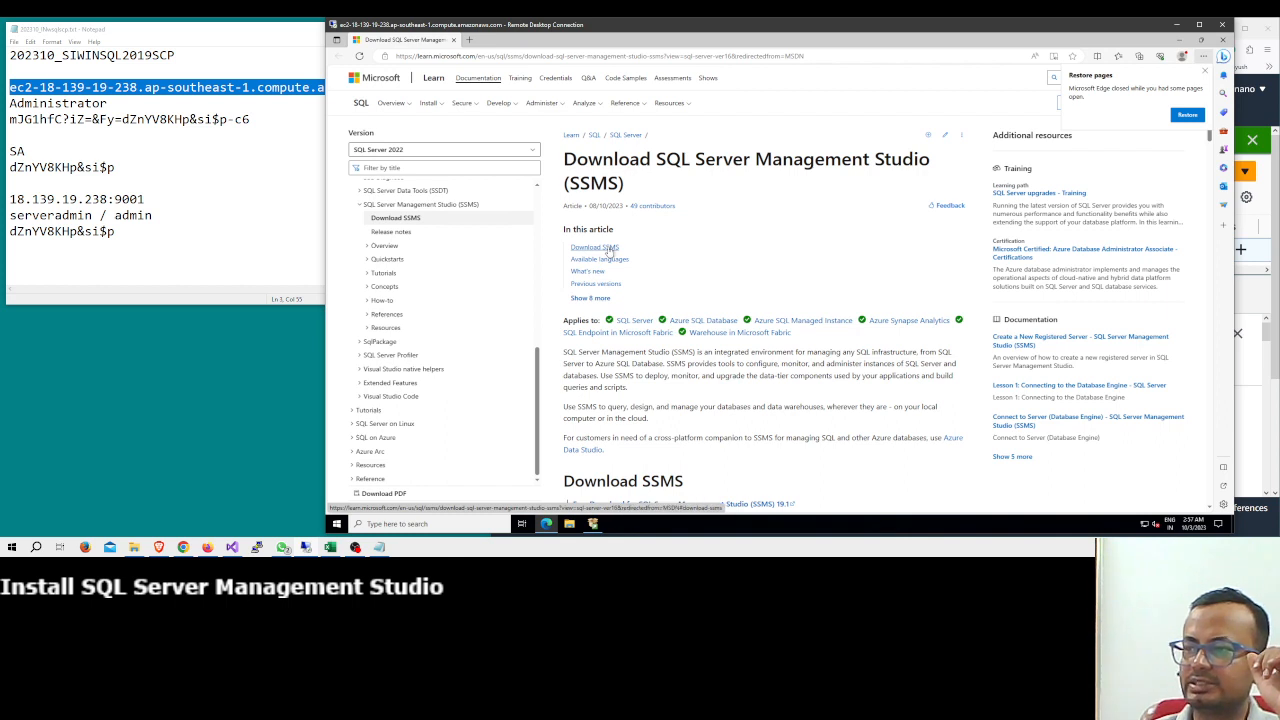
{"action": "left_click", "coordinate": [596, 247]}
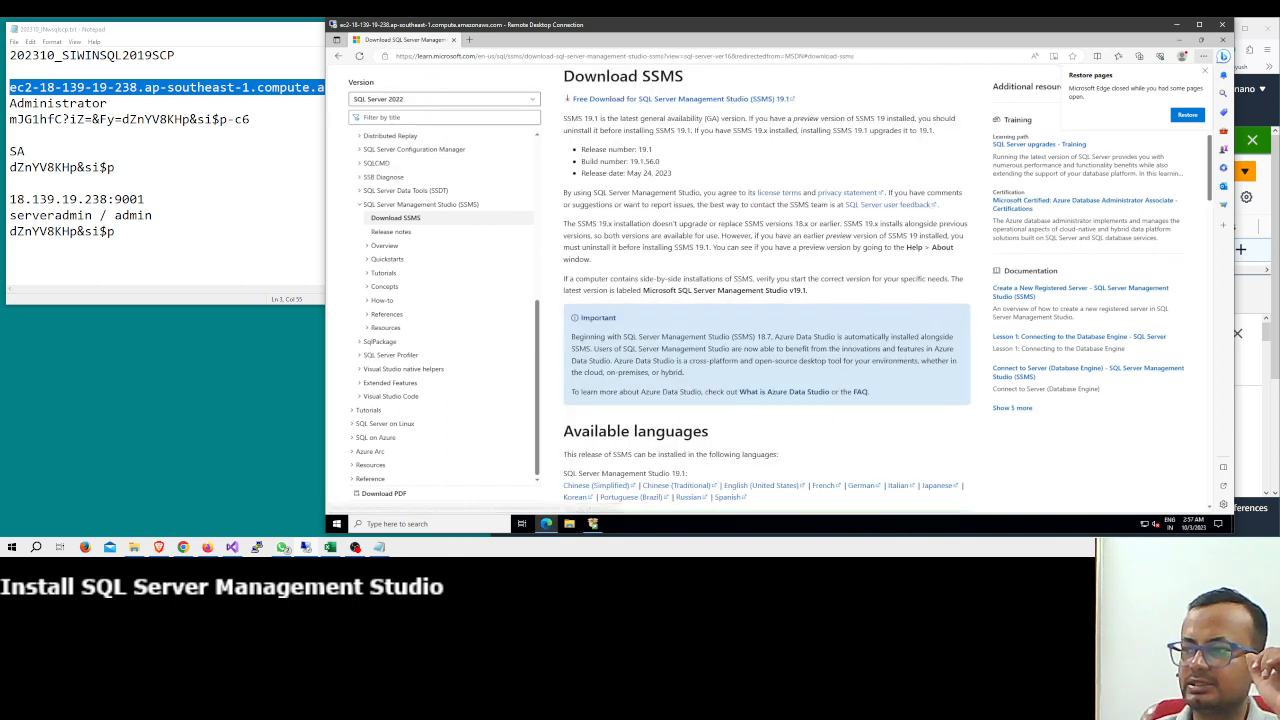
{"action": "left_click", "coordinate": [630, 100]}
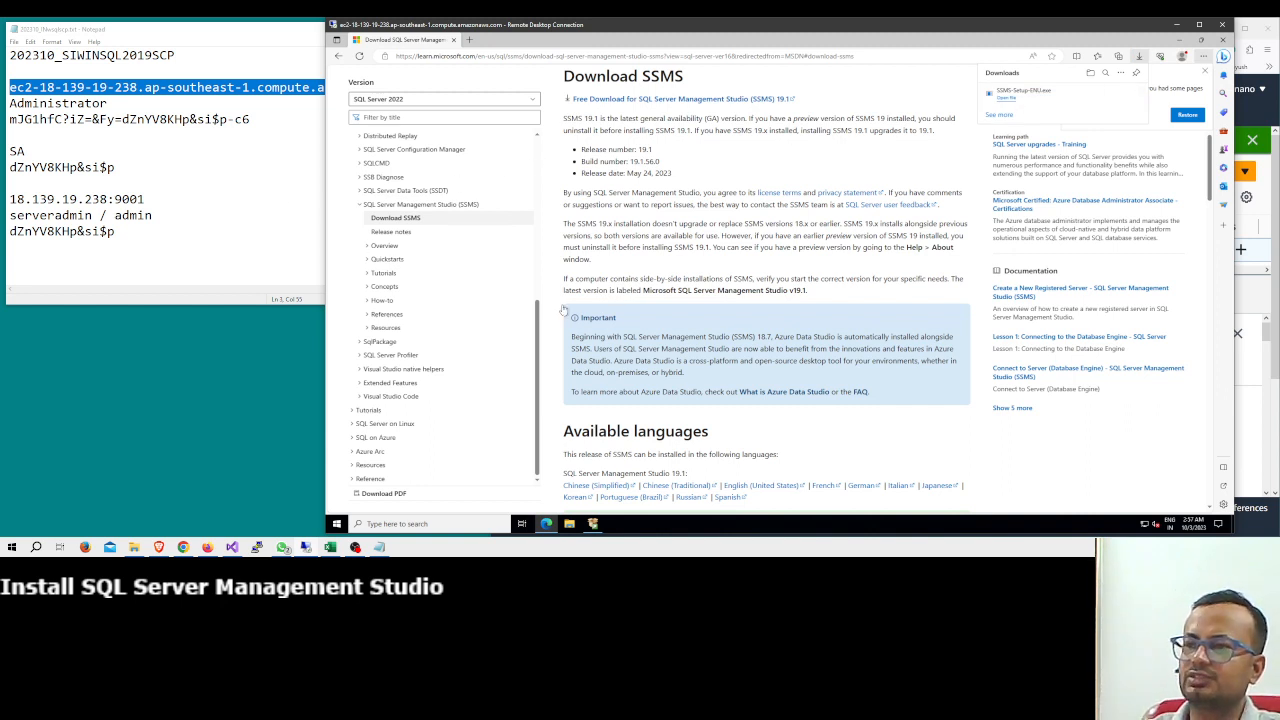
Search the remote server for "fire" and open Windows Defender Firewall.
{"action": "left_click", "coordinate": [481, 524]}
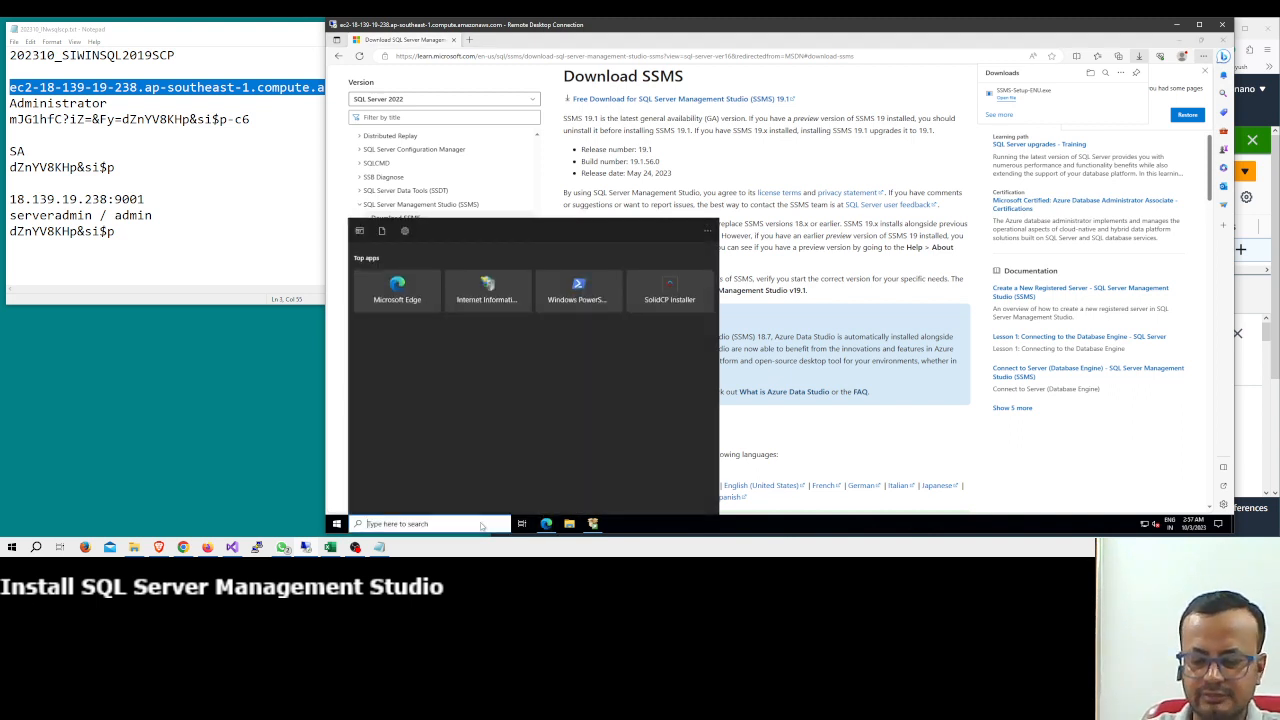
{"action": "type", "text": "fire"}
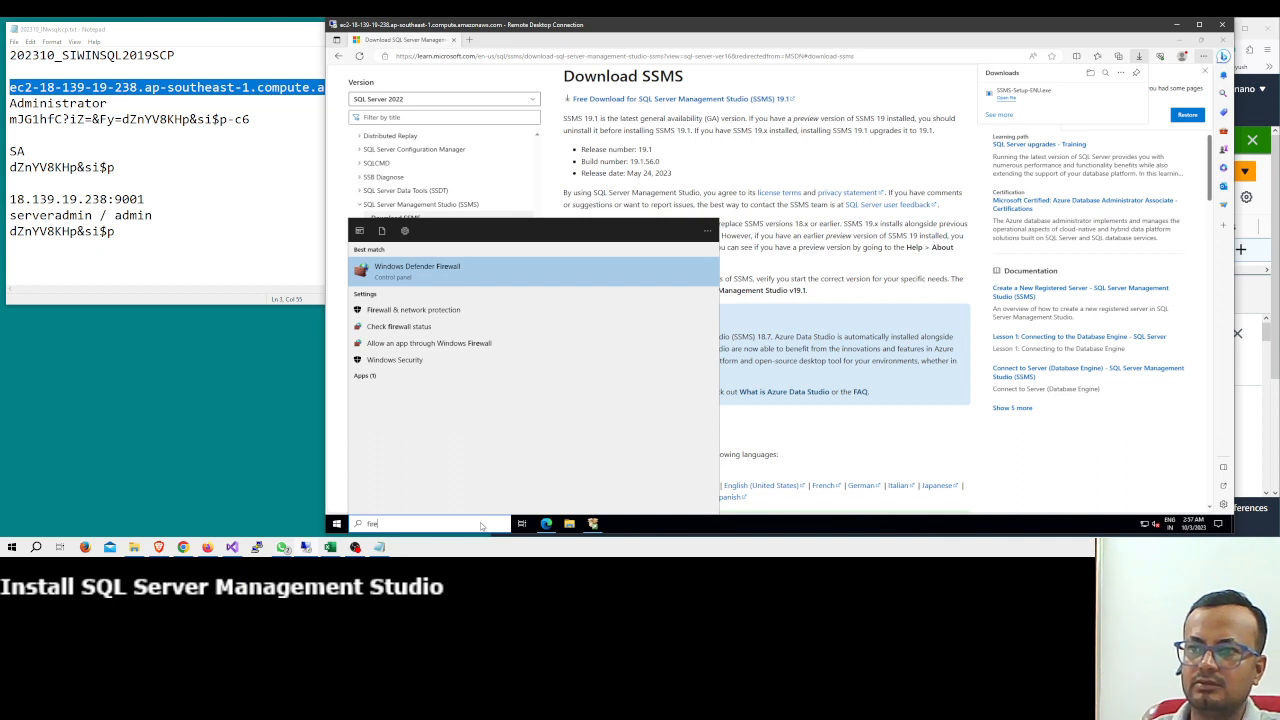
{"action": "left_click", "coordinate": [419, 280]}
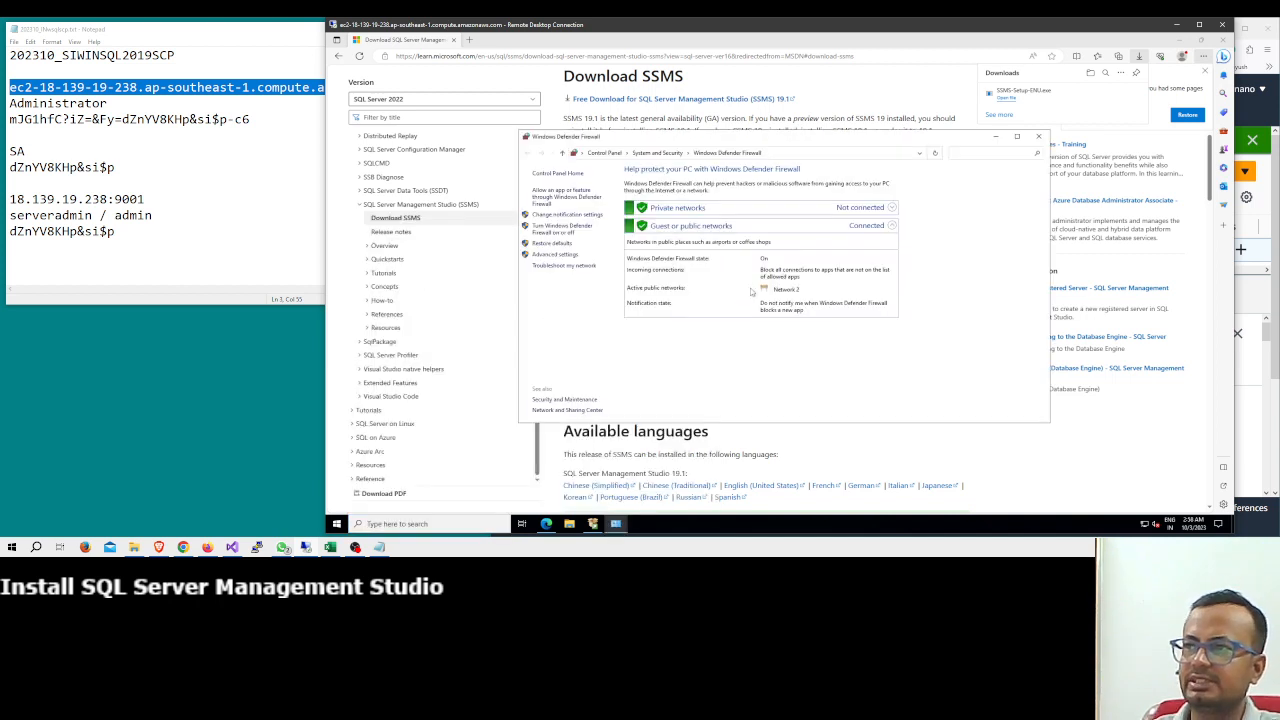
Open the firewall's advanced settings in a maximized window and show the inbound rules.
{"action": "left_click", "coordinate": [546, 257]}
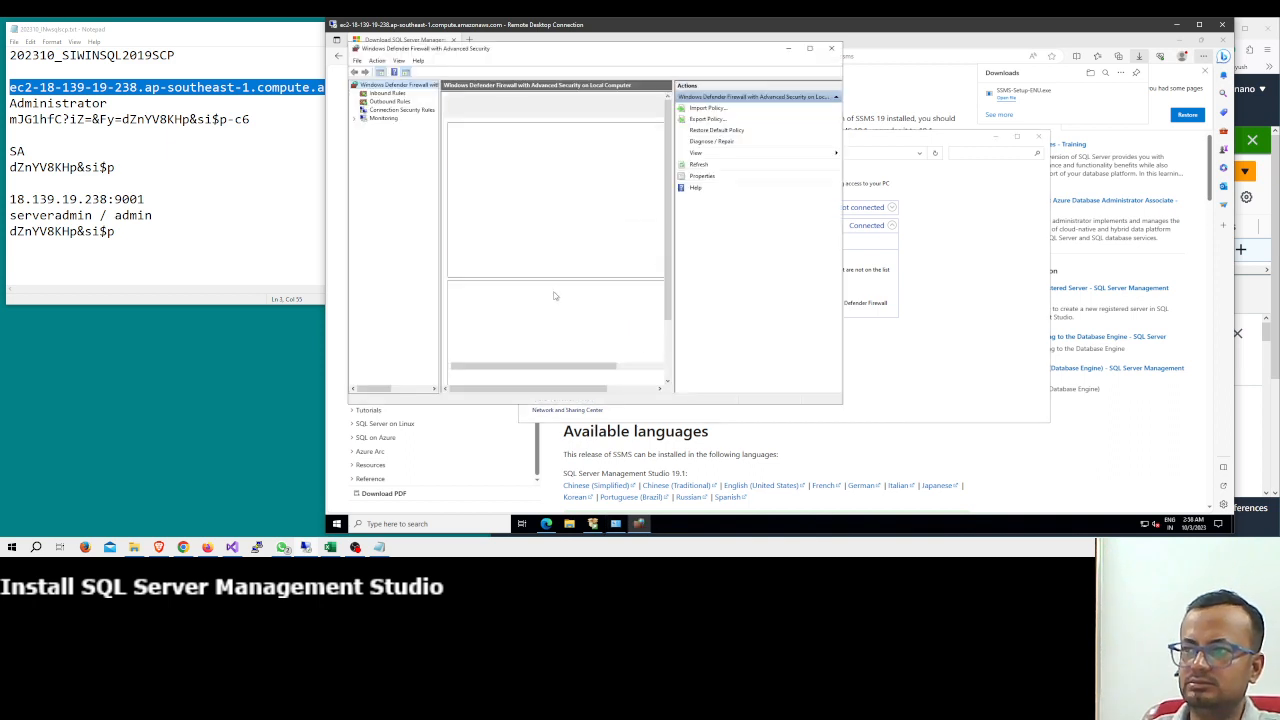
{"action": "left_click", "coordinate": [809, 48]}
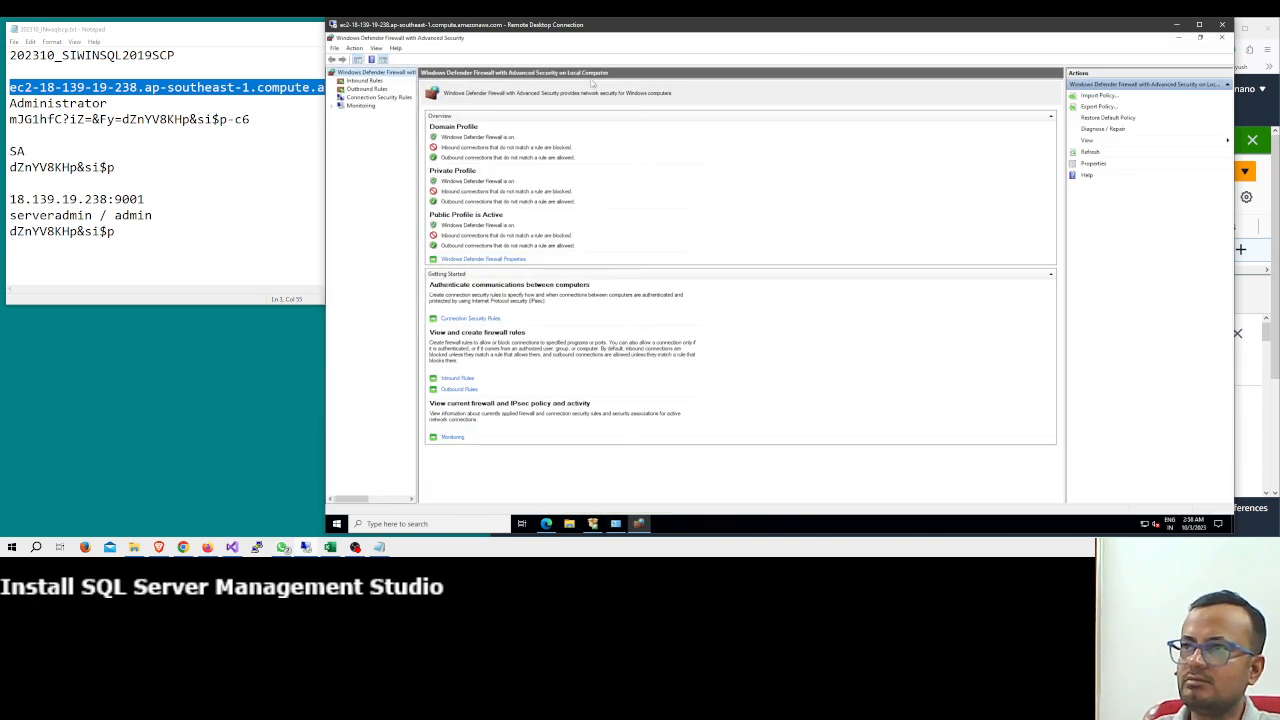
{"action": "left_click", "coordinate": [362, 81]}
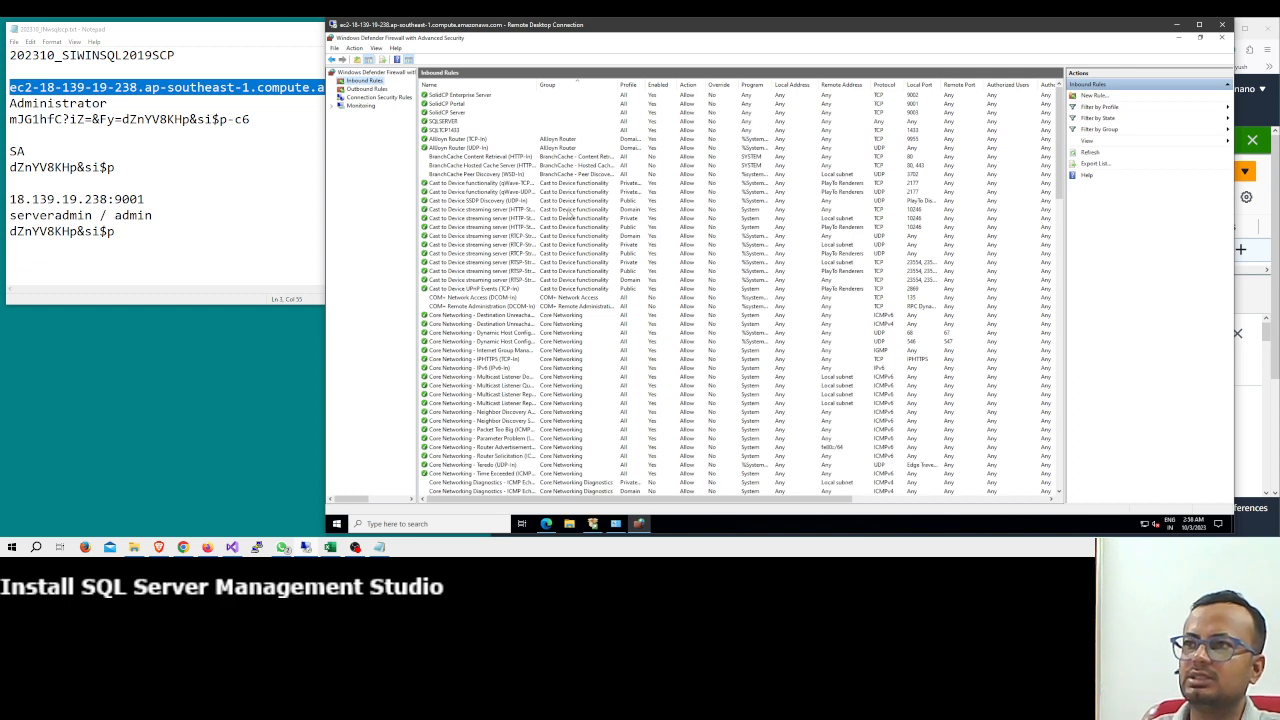
Delete the existing inbound rule SQLTCP1433 and confirm its removal.
{"action": "left_click", "coordinate": [446, 121]}
{"action": "left_click", "coordinate": [449, 131]}
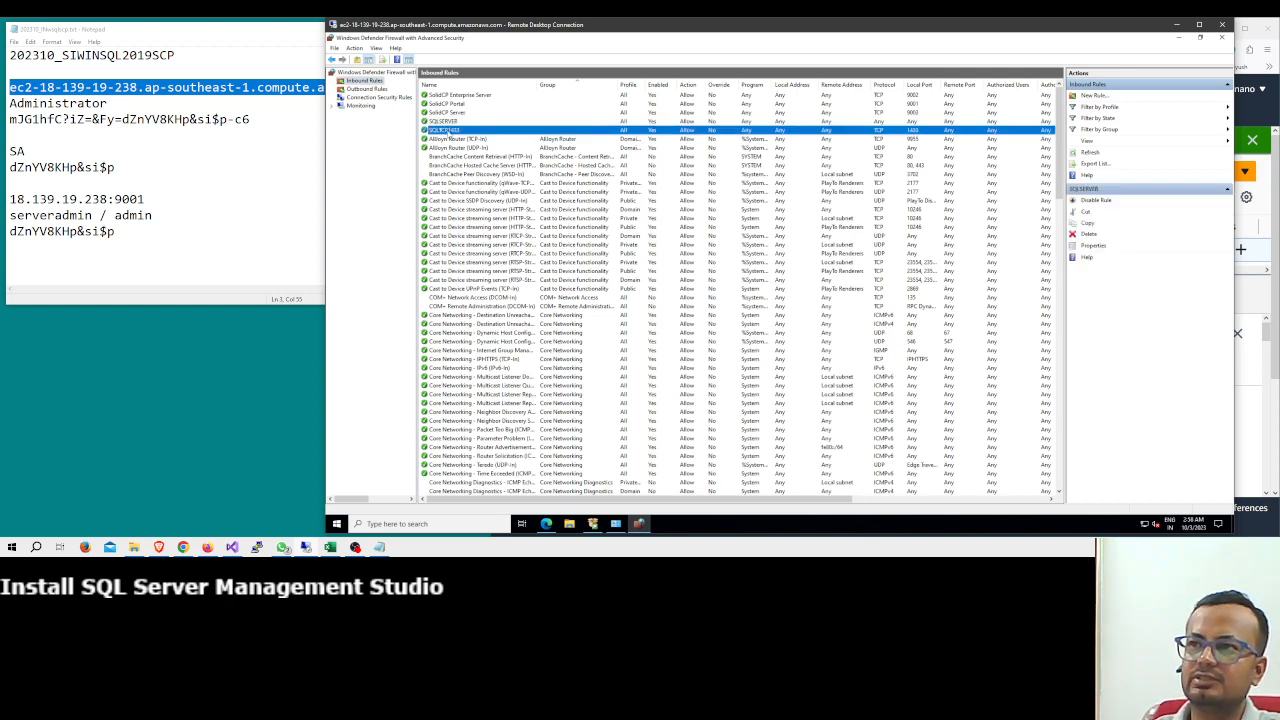
{"action": "right_click", "coordinate": [449, 135]}
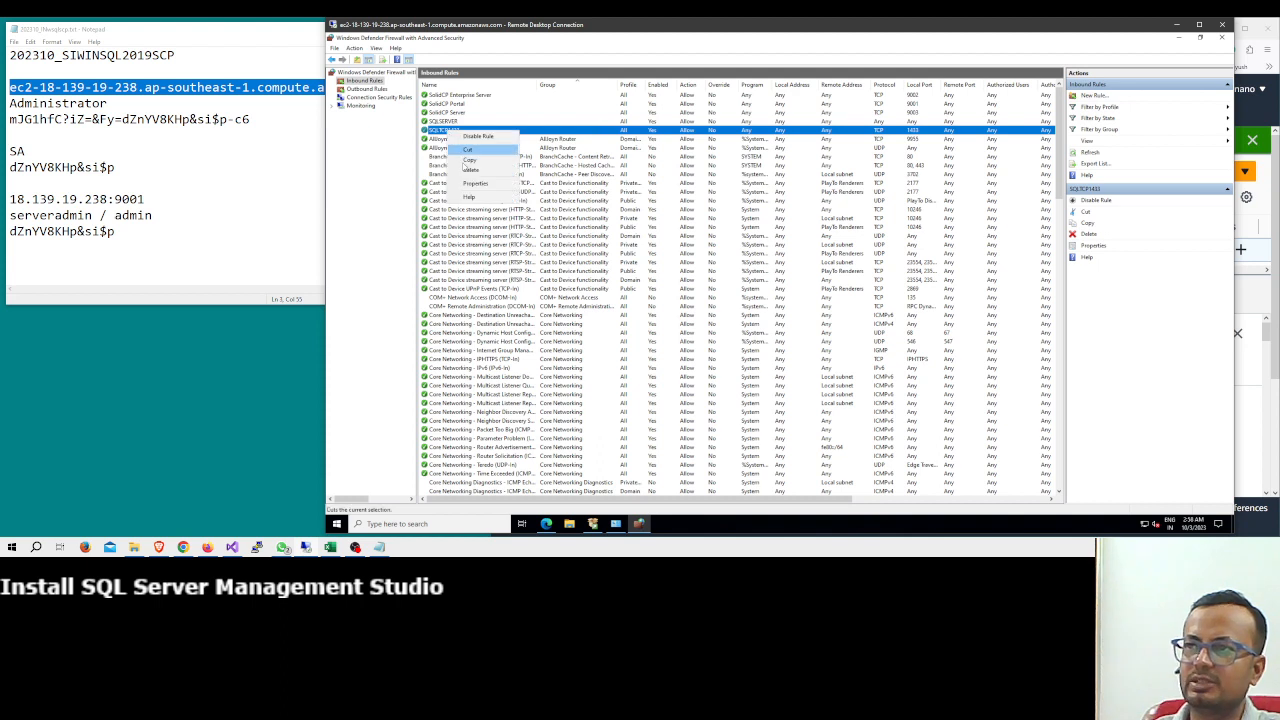
{"action": "left_click", "coordinate": [470, 170]}
{"action": "left_click", "coordinate": [793, 311]}
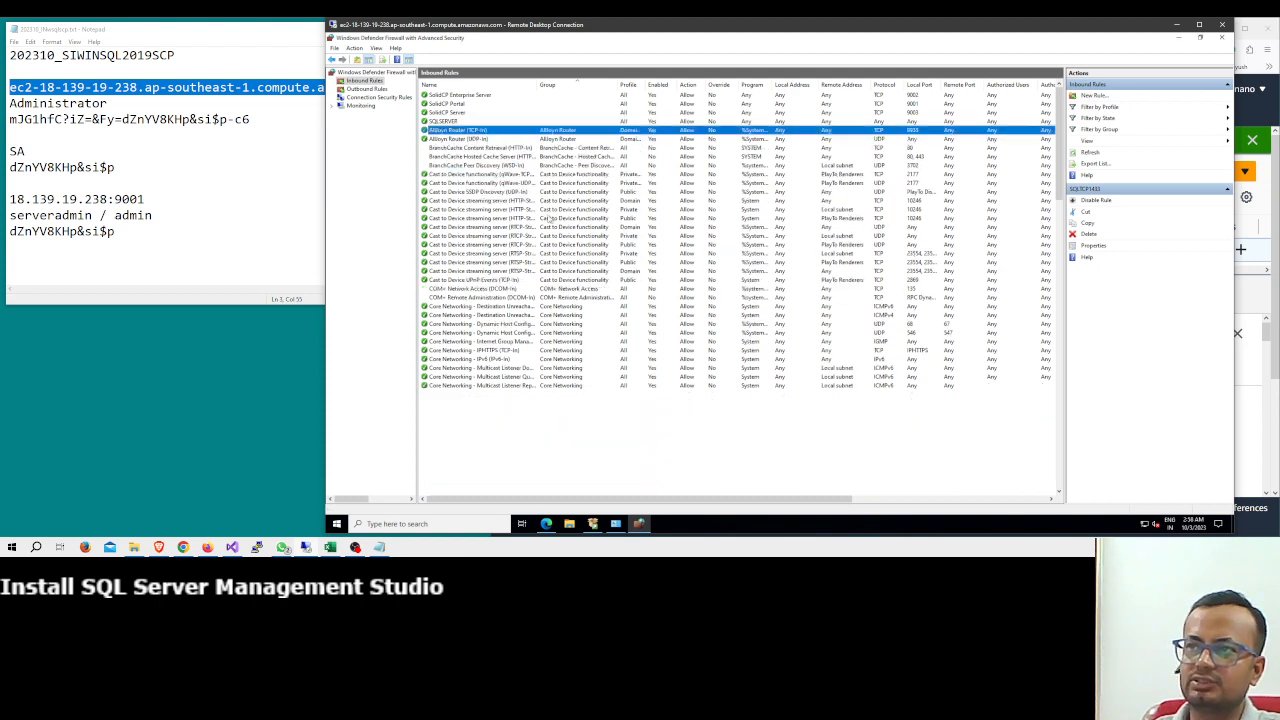
Delete the existing inbound rule SQLSERVER and confirm its removal.
{"action": "left_click", "coordinate": [449, 122]}
{"action": "right_click", "coordinate": [449, 124]}
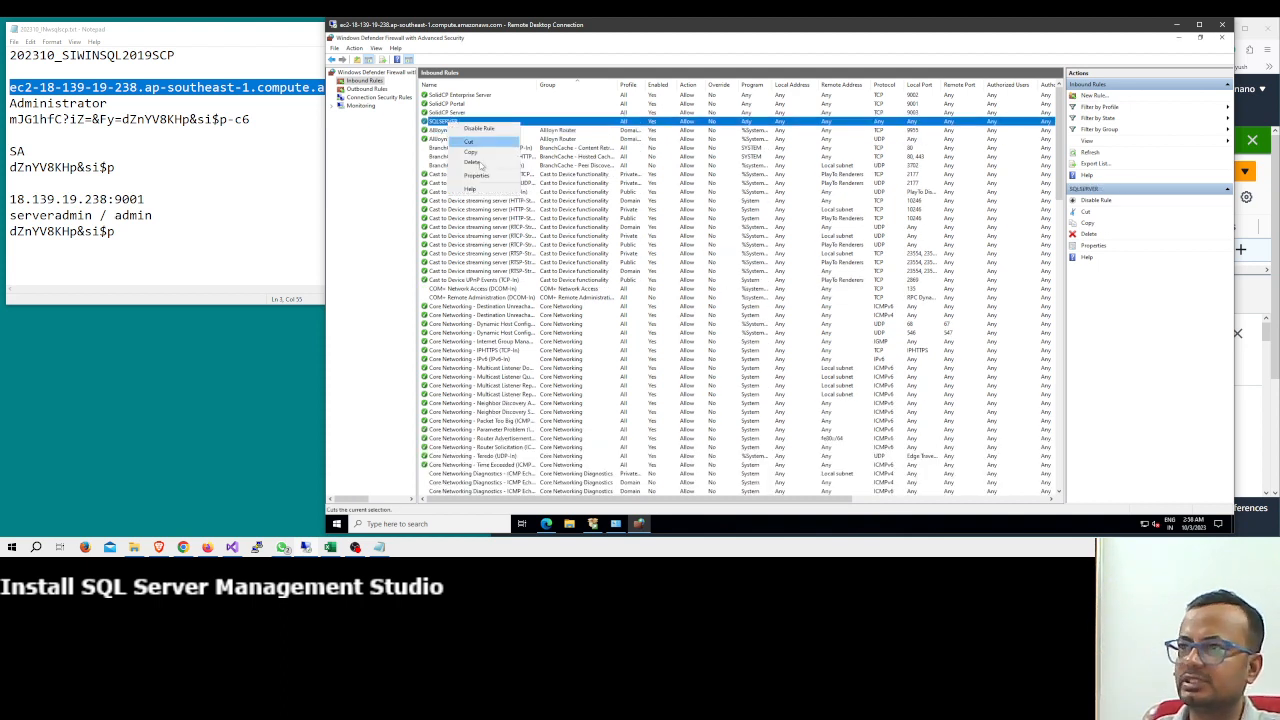
{"action": "left_click", "coordinate": [484, 167]}
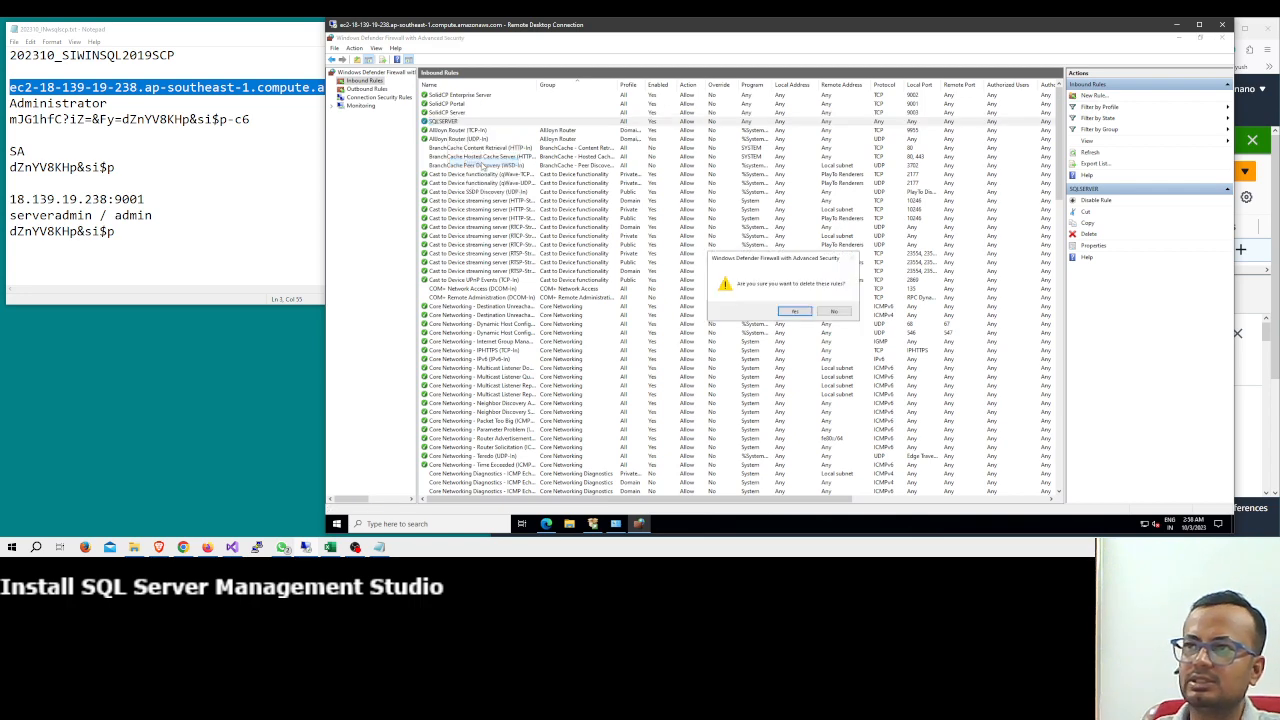
{"action": "left_click", "coordinate": [794, 311]}
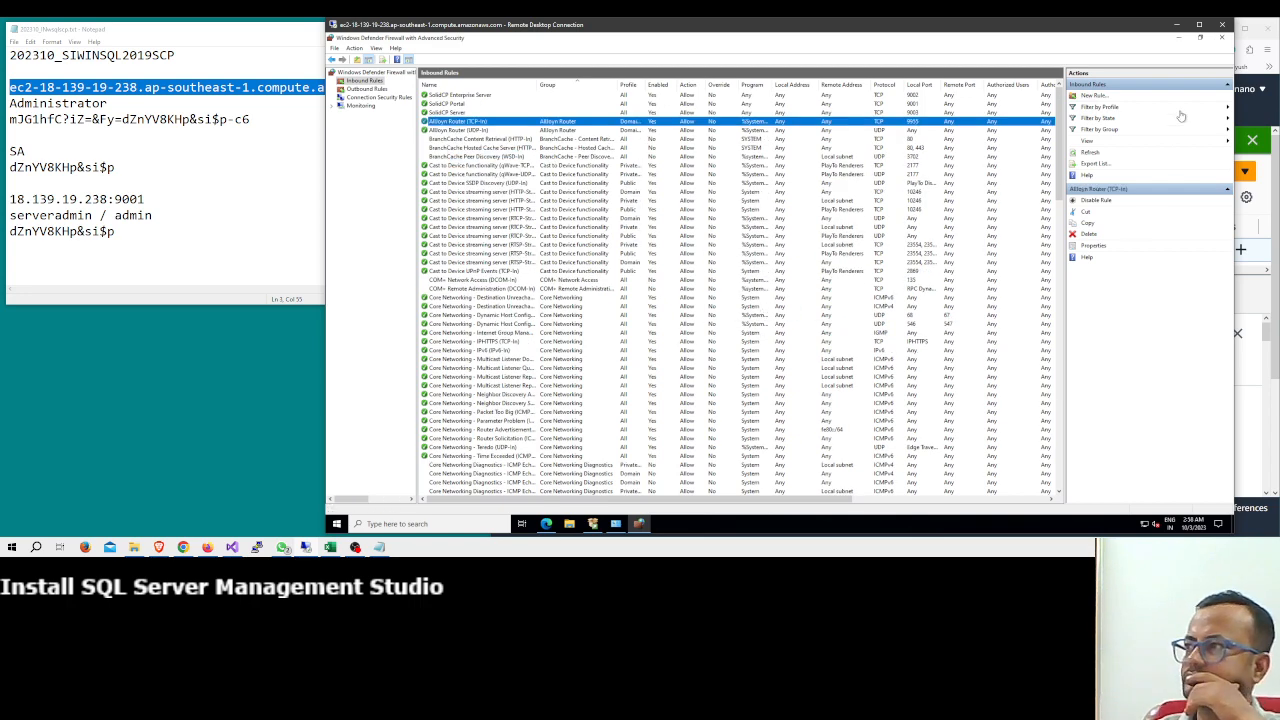
Clear the firewall windows away and check the SSMS-Setup-ENU.exe download in the browser, leaving the browser minimized.
{"action": "left_click", "coordinate": [1179, 38]}
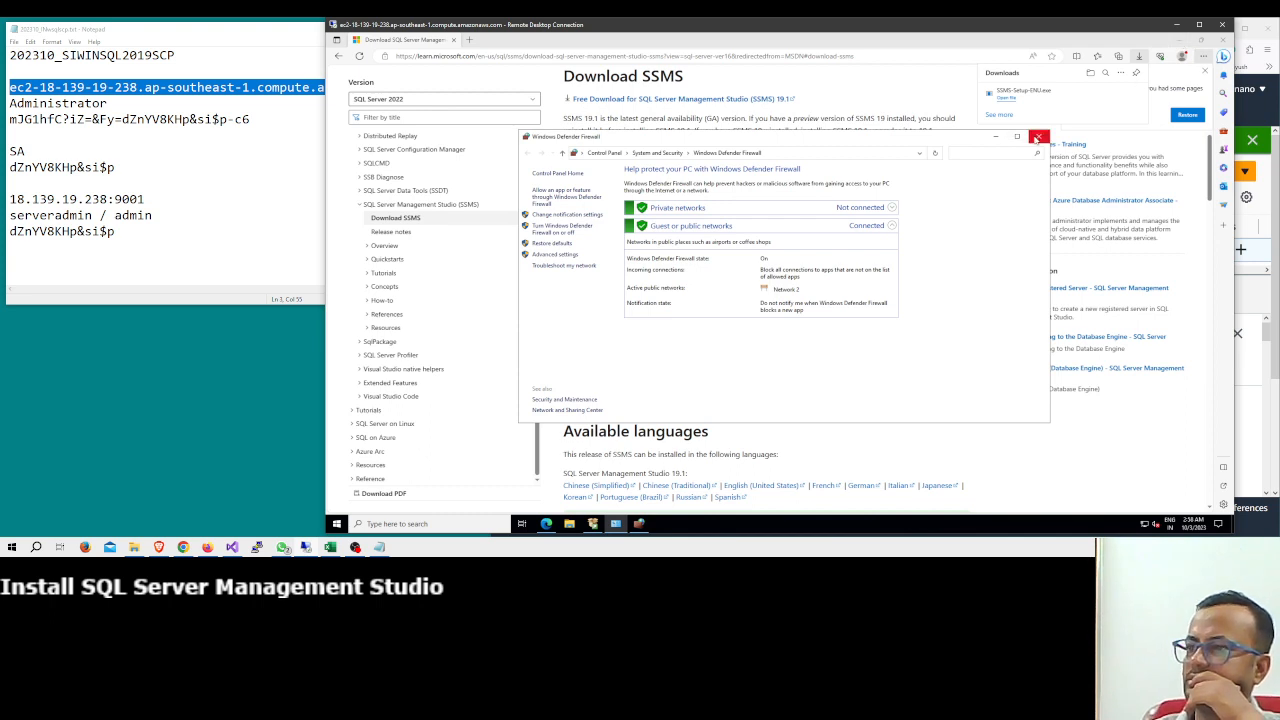
{"action": "left_click", "coordinate": [1037, 137]}
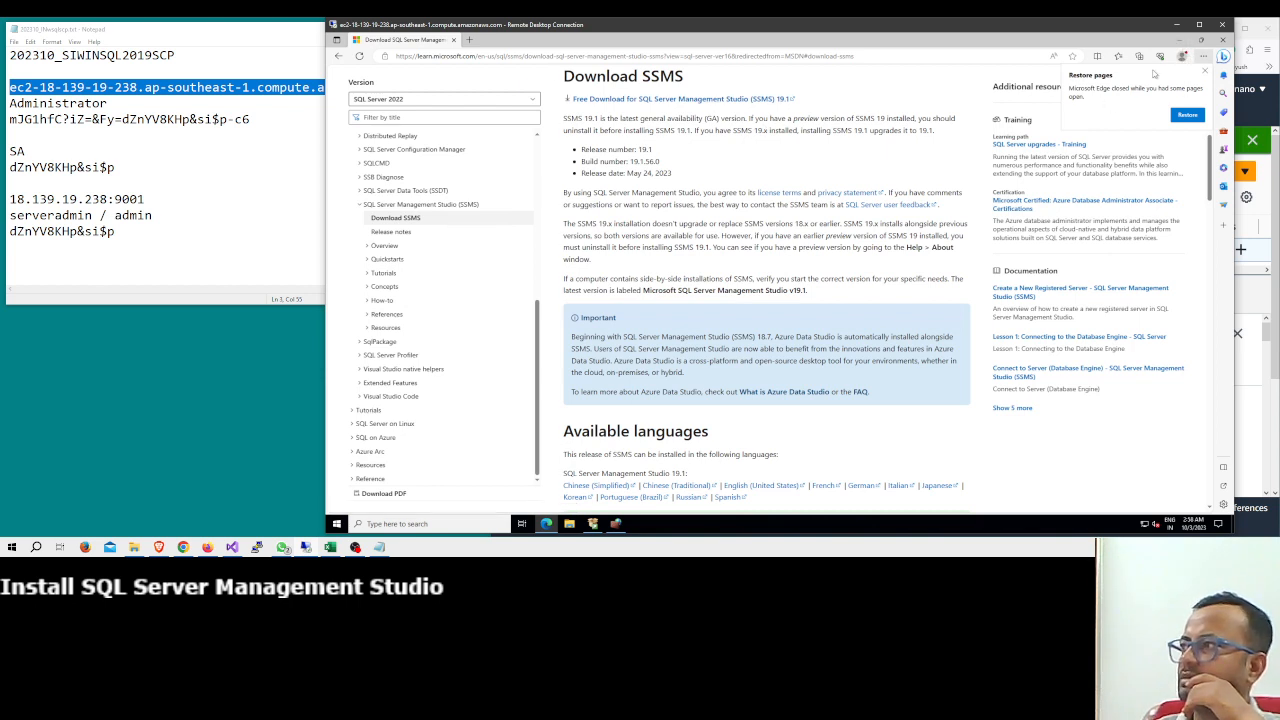
{"action": "left_click", "coordinate": [1203, 56]}
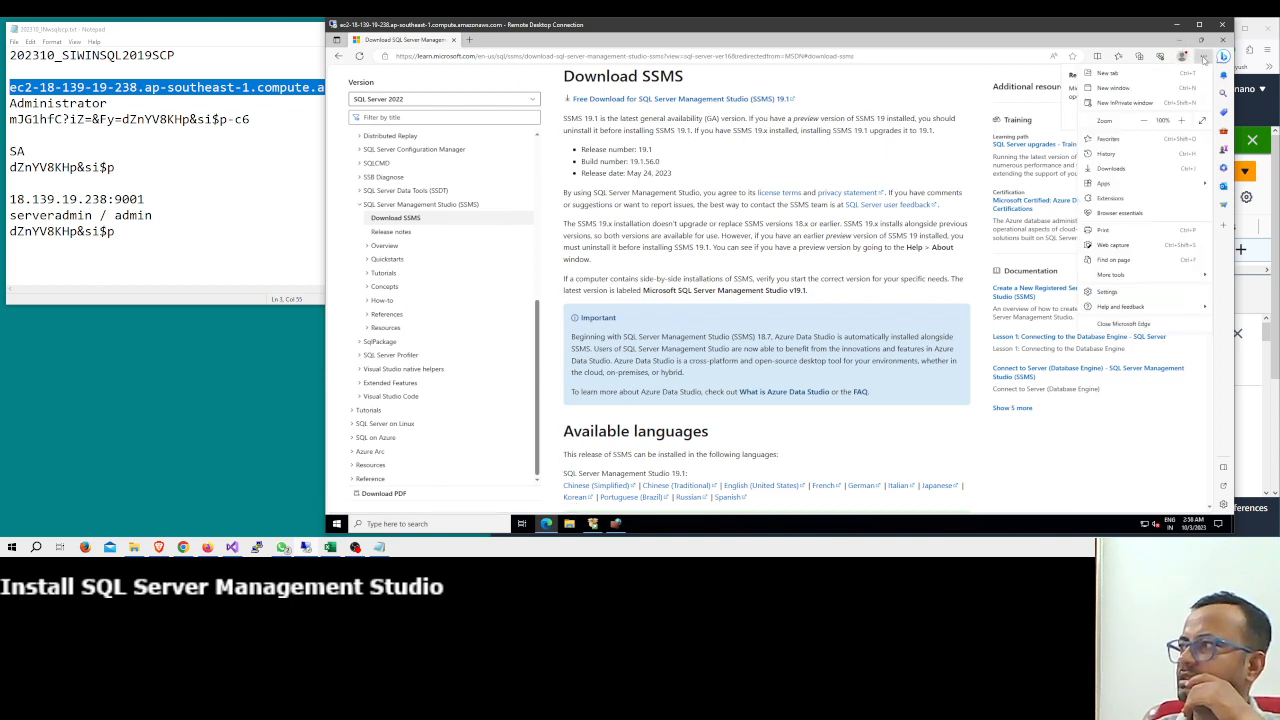
{"action": "left_click", "coordinate": [1112, 168]}
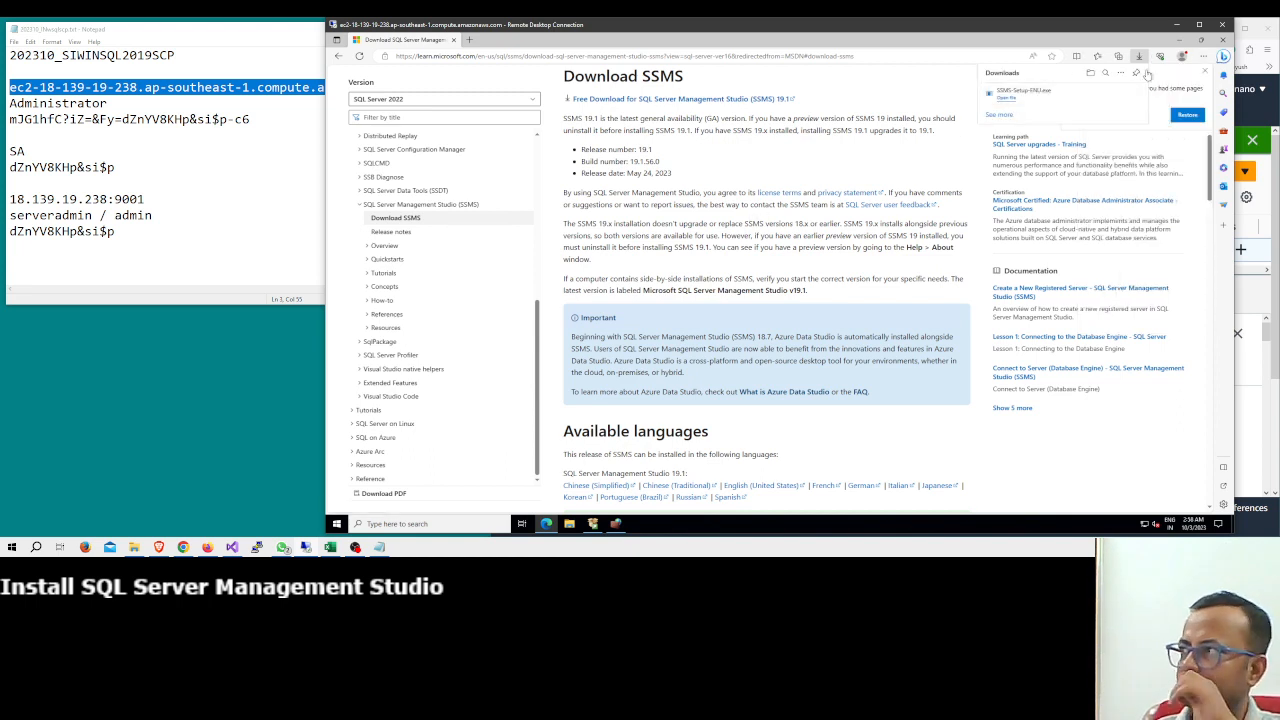
{"action": "left_click", "coordinate": [1177, 40]}
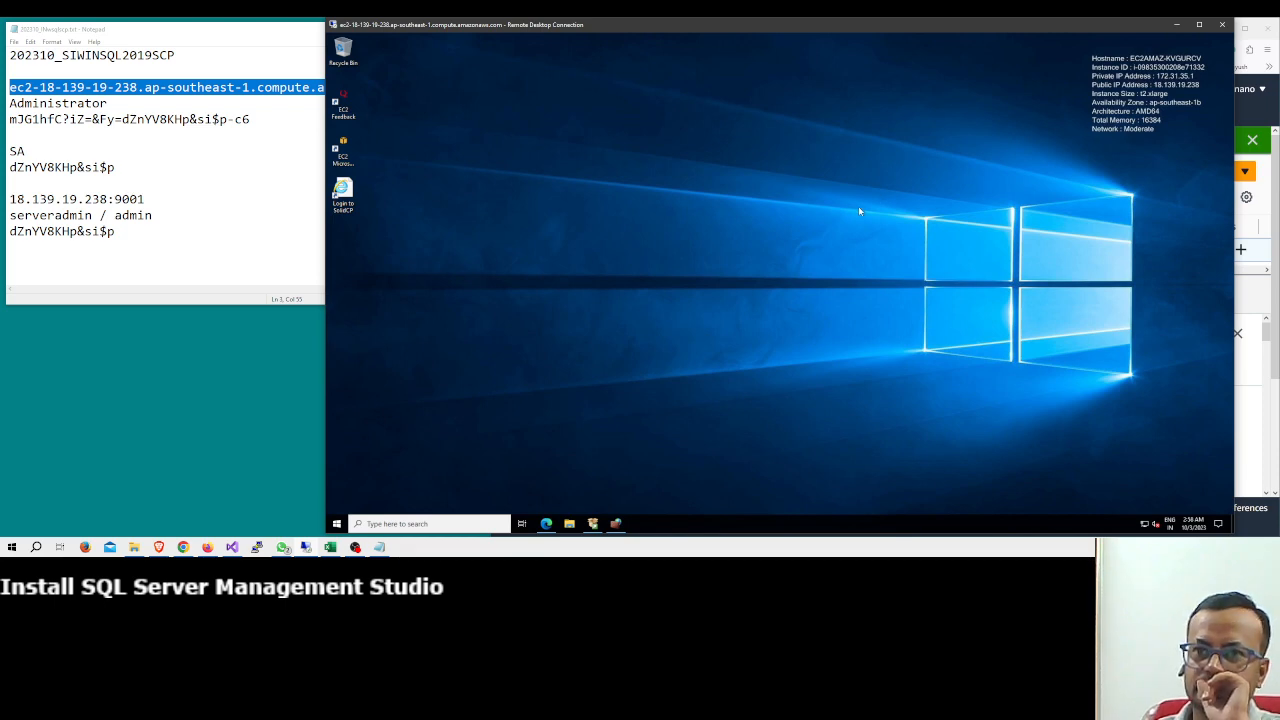
Widen the Notepad window holding the server notes slightly and return to the remote desktop.
{"action": "left_click", "coordinate": [155, 229]}
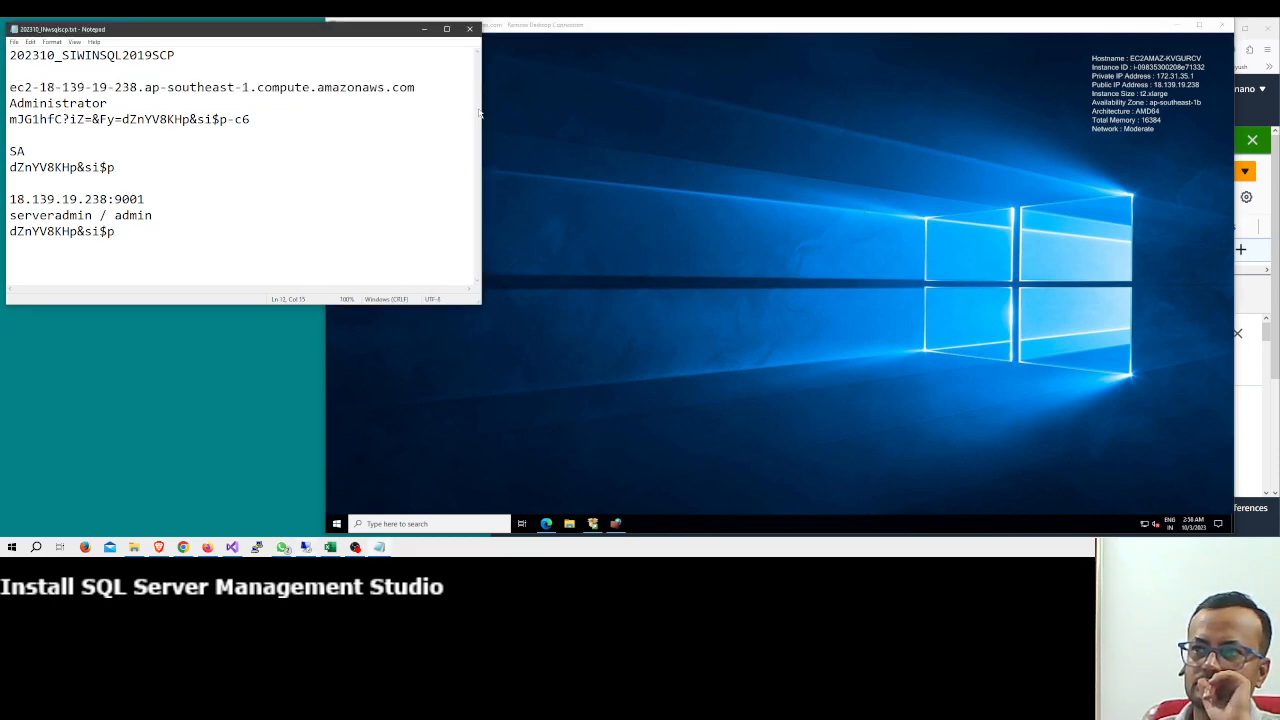
{"action": "mouse_move", "coordinate": [479, 113]}
{"action": "left_mouse_down"}
{"action": "mouse_move", "coordinate": [276, 117]}
{"action": "mouse_move", "coordinate": [492, 120]}
{"action": "left_mouse_up"}
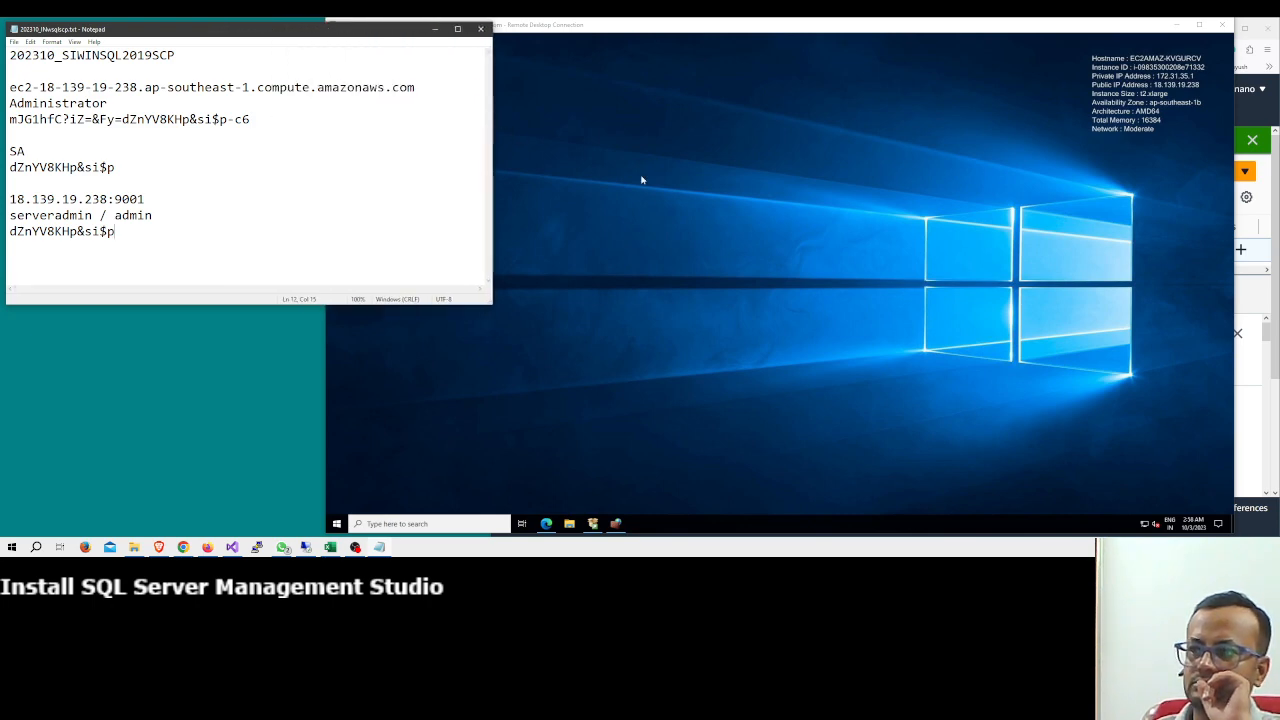
{"action": "left_click", "coordinate": [642, 180]}
{"action": "left_click", "coordinate": [593, 524]}
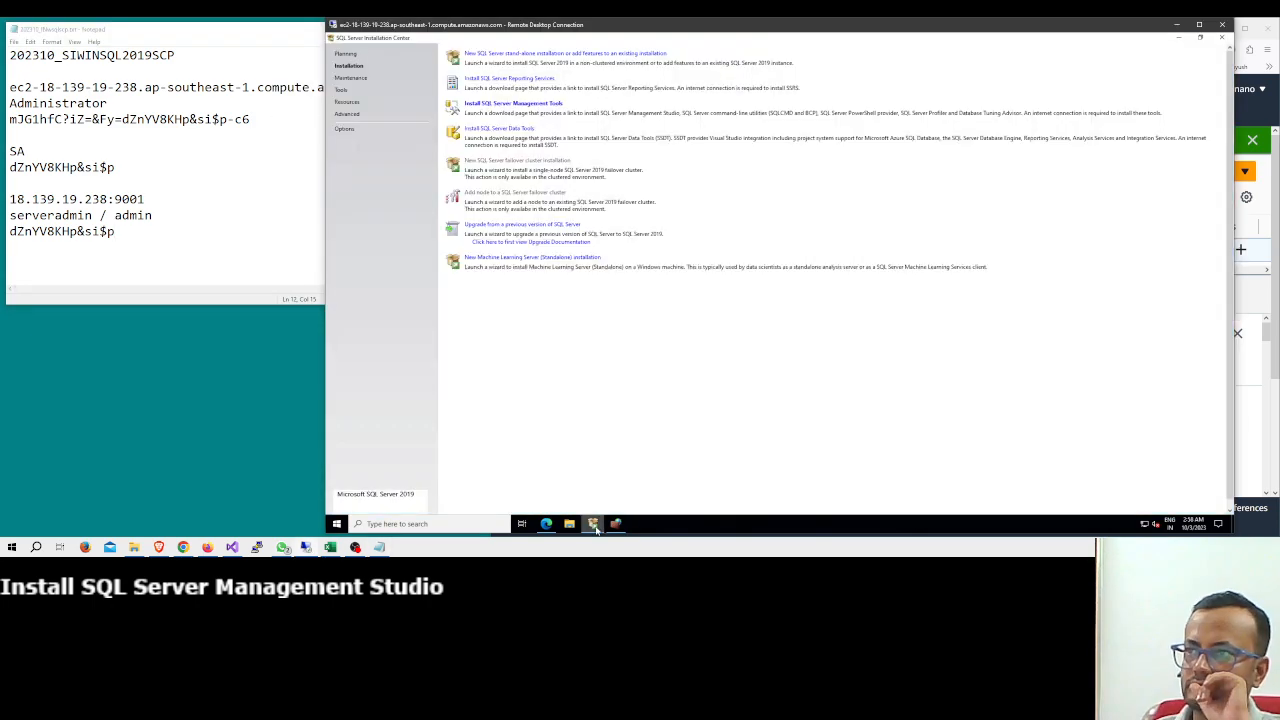
{"action": "left_click", "coordinate": [594, 525]}
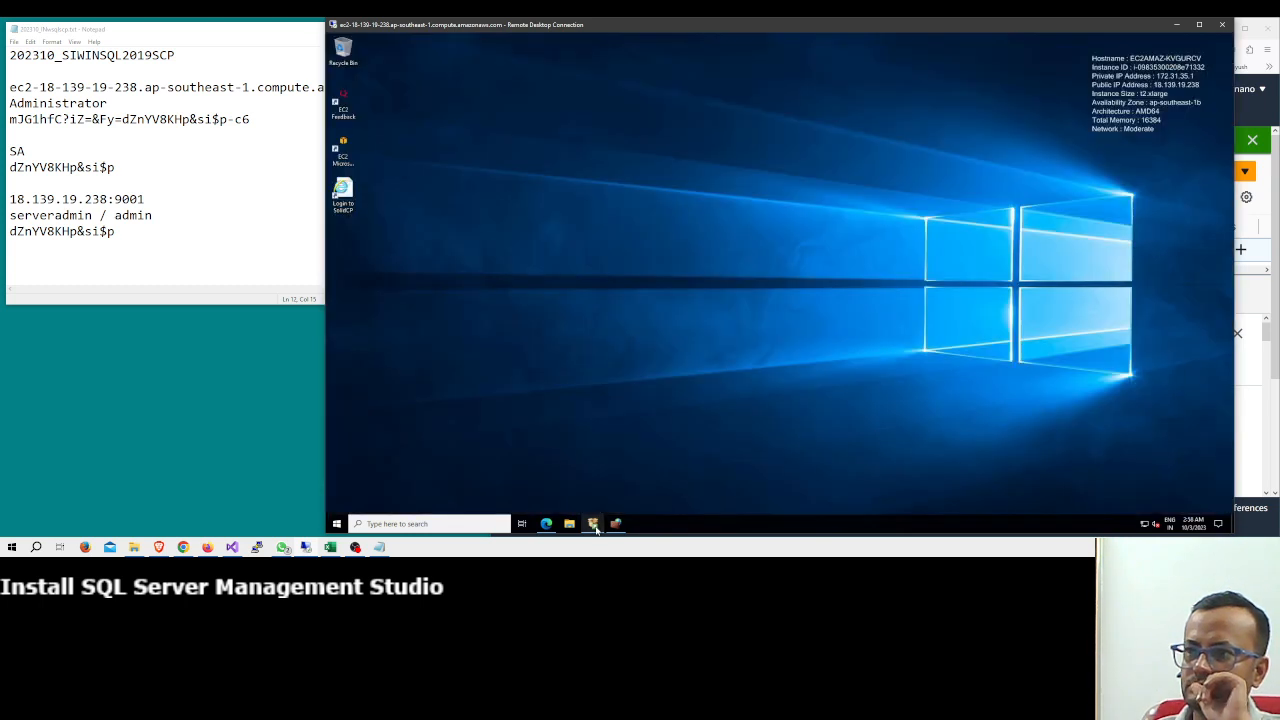
{"action": "right_click", "coordinate": [551, 409]}
{"action": "left_click", "coordinate": [572, 441]}
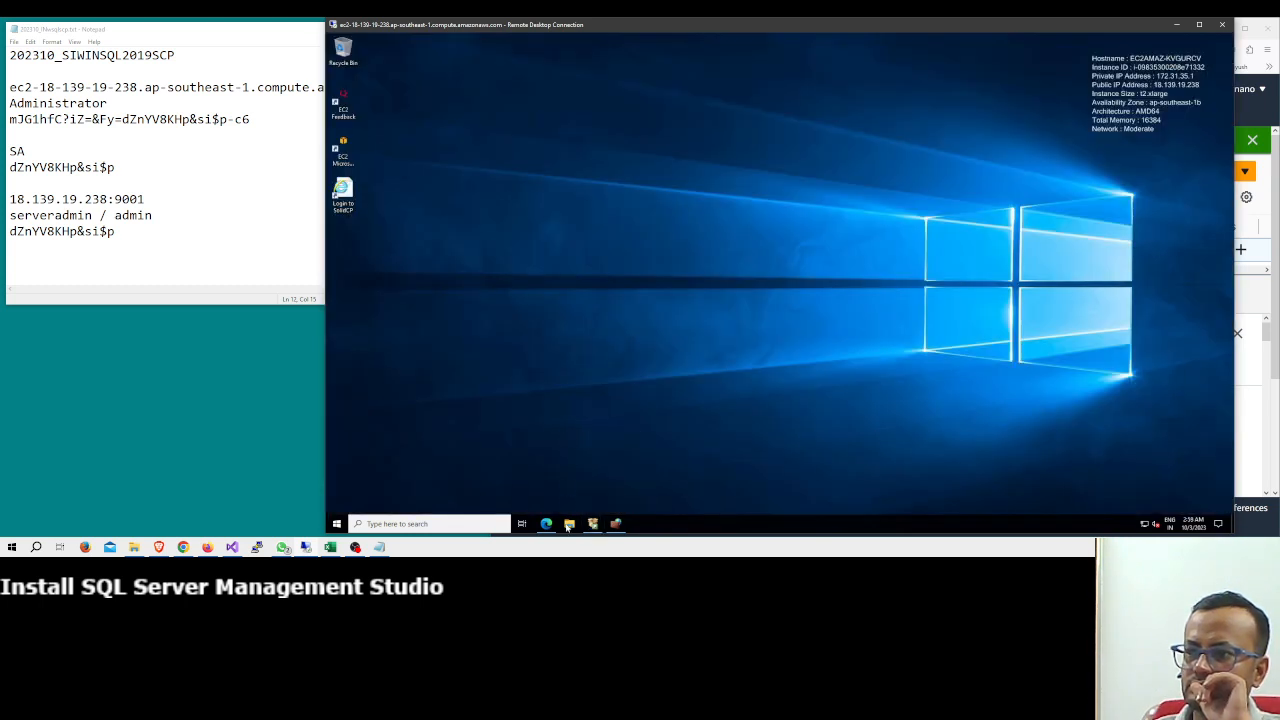
{"action": "left_click", "coordinate": [569, 526]}
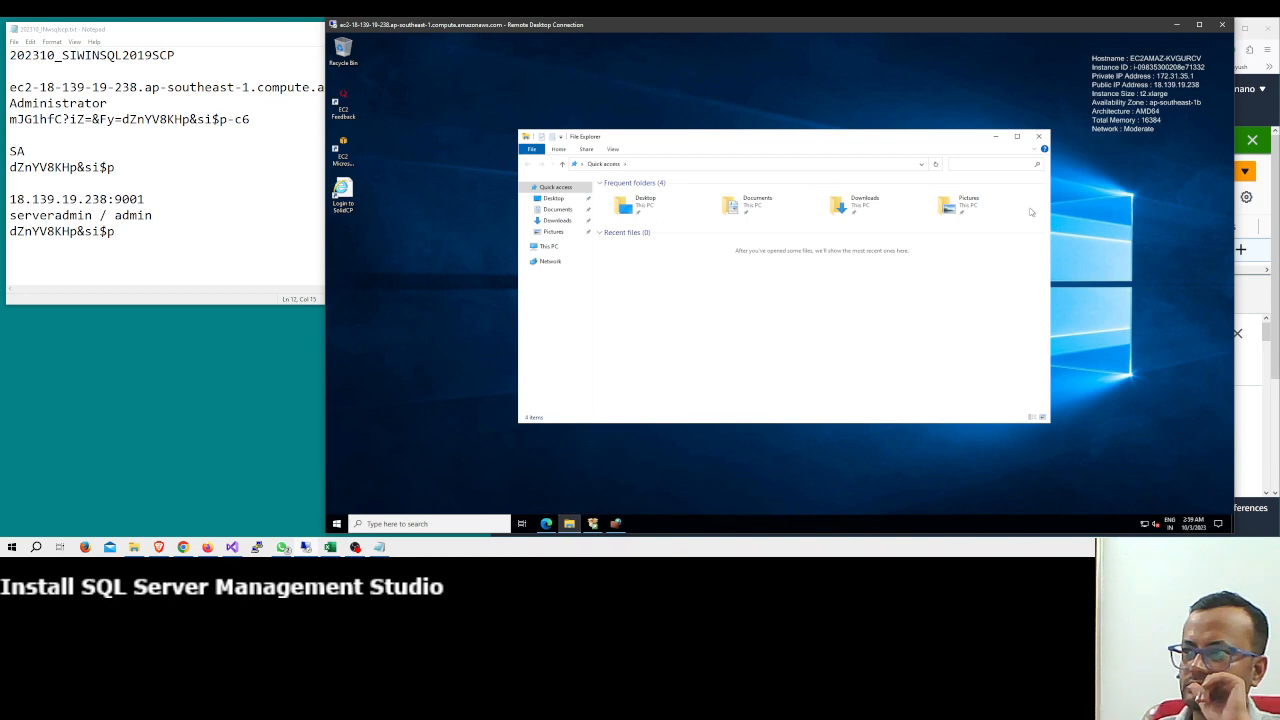
{"action": "left_click", "coordinate": [1017, 140]}
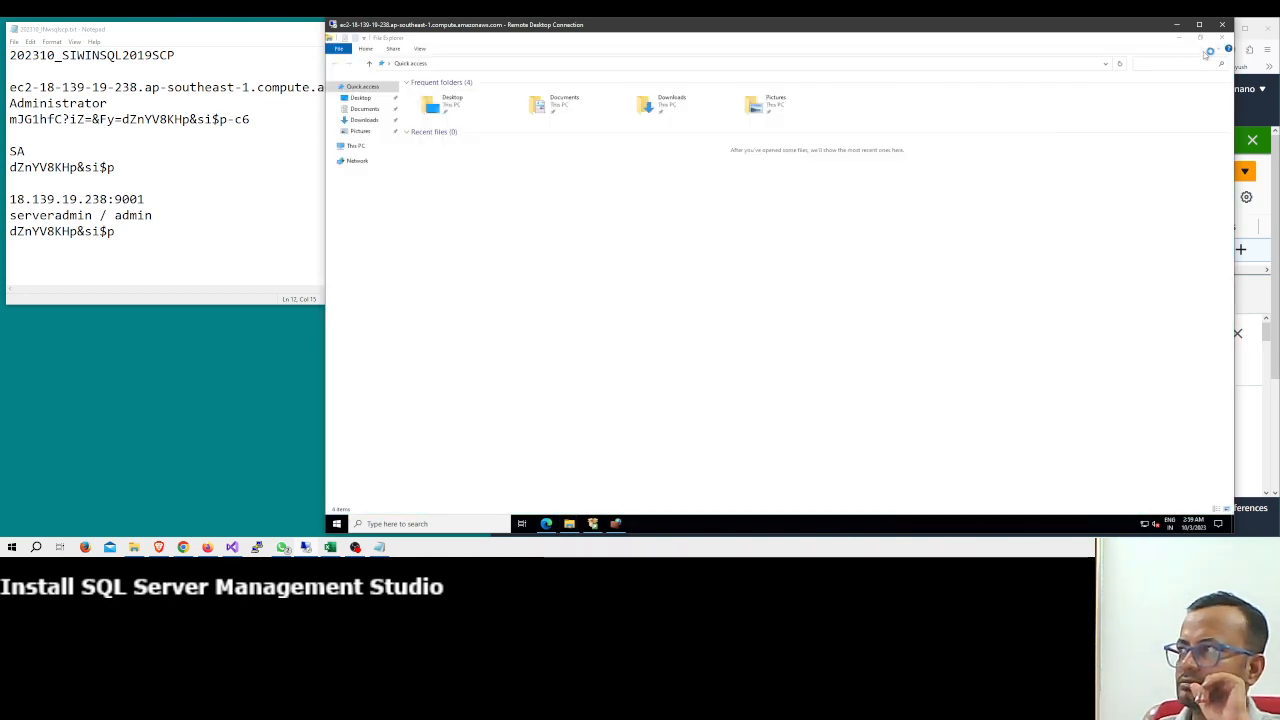
{"action": "left_click", "coordinate": [1223, 38]}
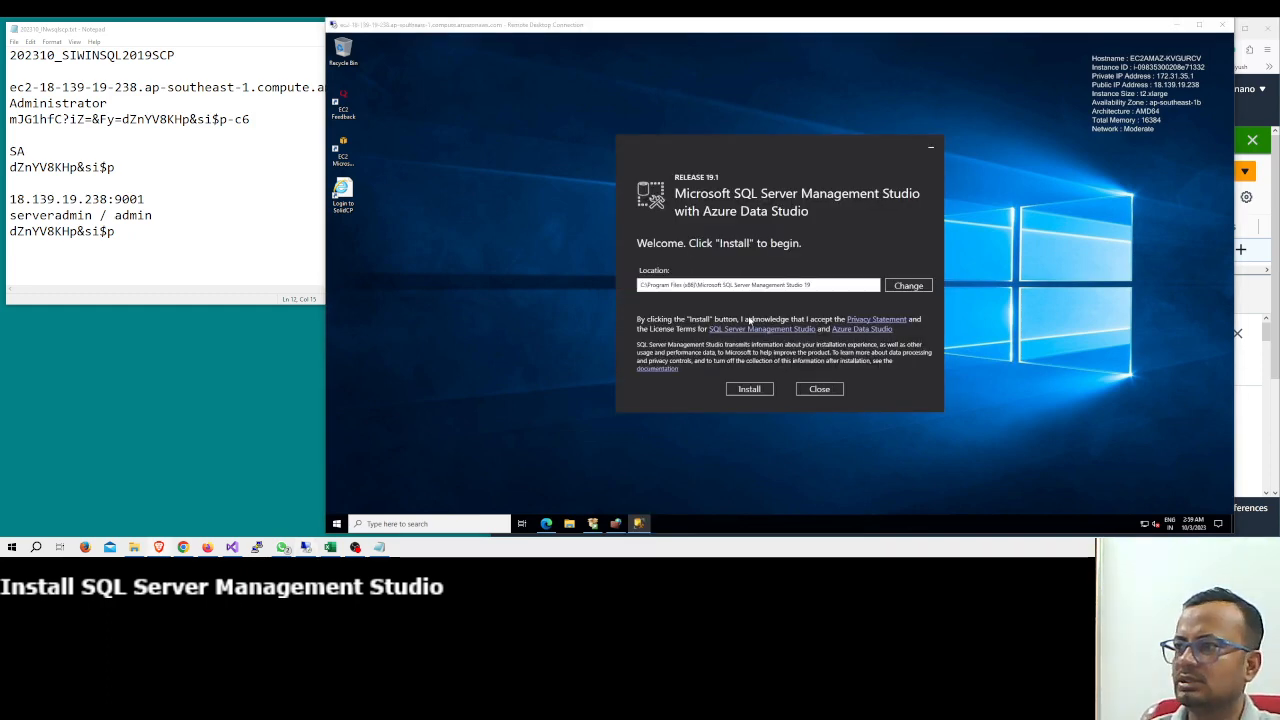
Start installing SQL Server Management Studio 19.1 with Azure Data Studio in its default location.
{"action": "left_click", "coordinate": [750, 389]}
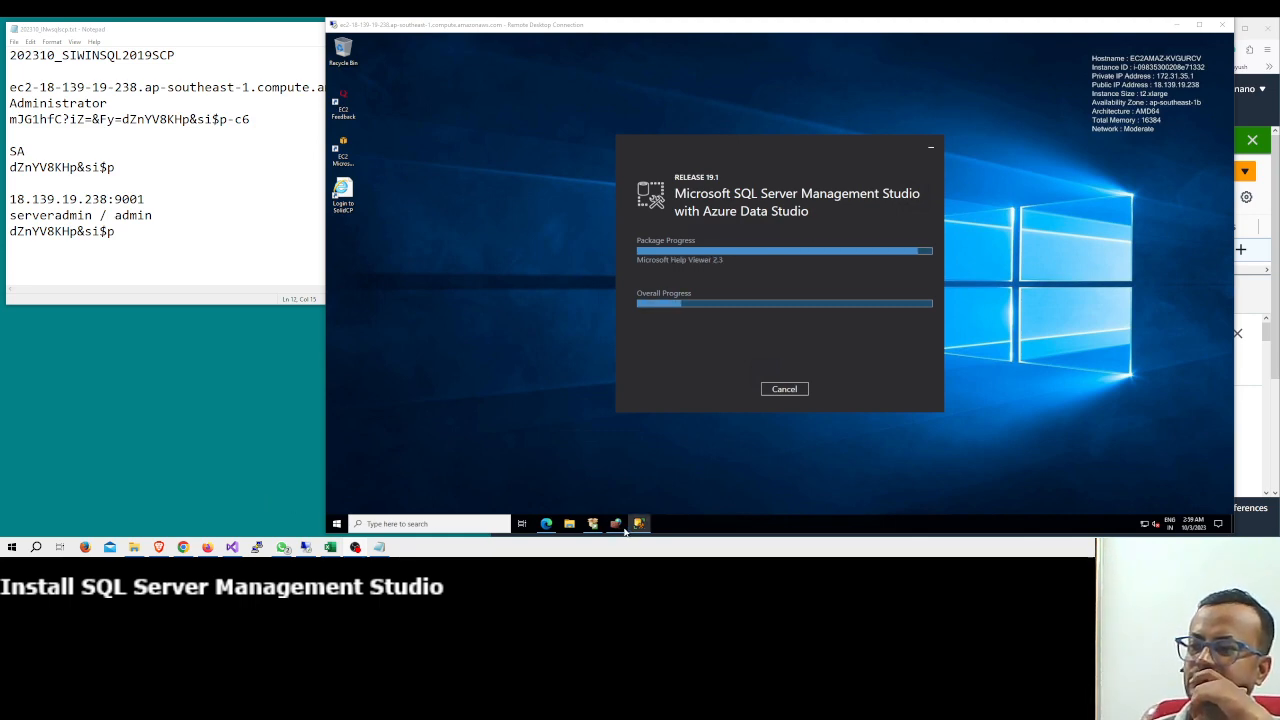
Set up a new inbound Port rule allowing connections on TCP local port 1433 for the Domain, Private and Public profiles.
{"action": "left_click", "coordinate": [616, 525]}
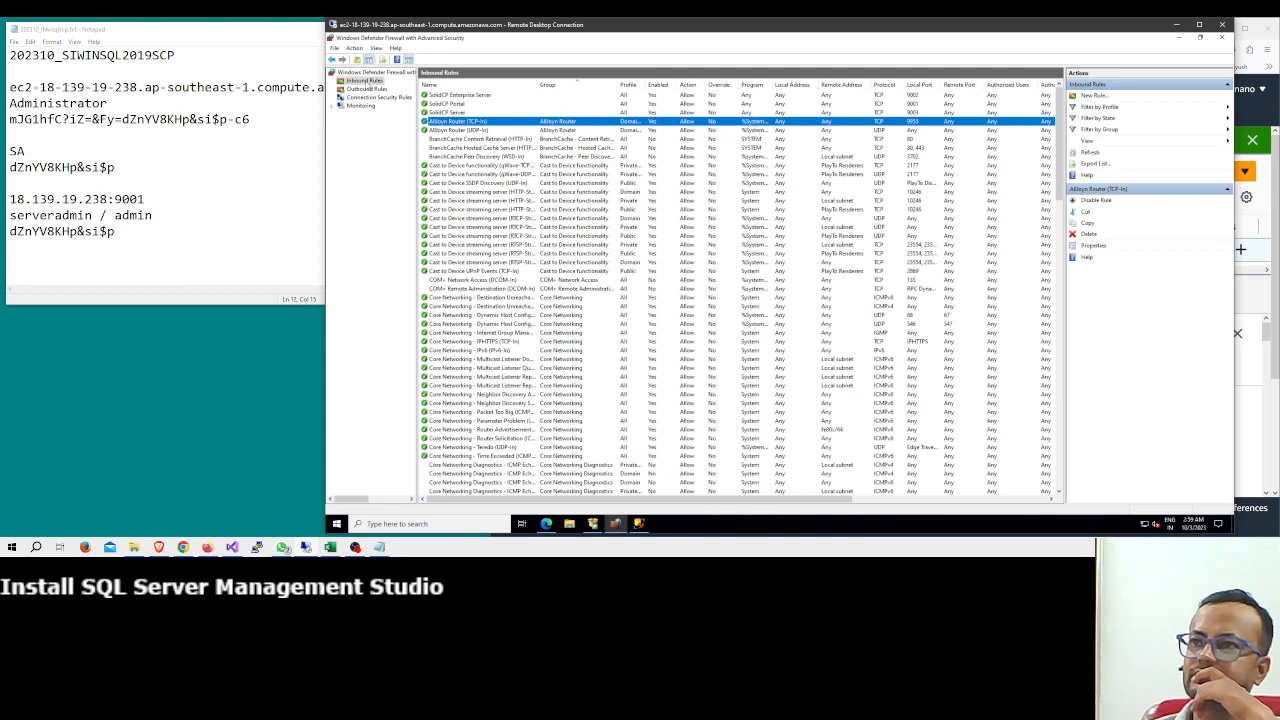
{"action": "left_click", "coordinate": [366, 84]}
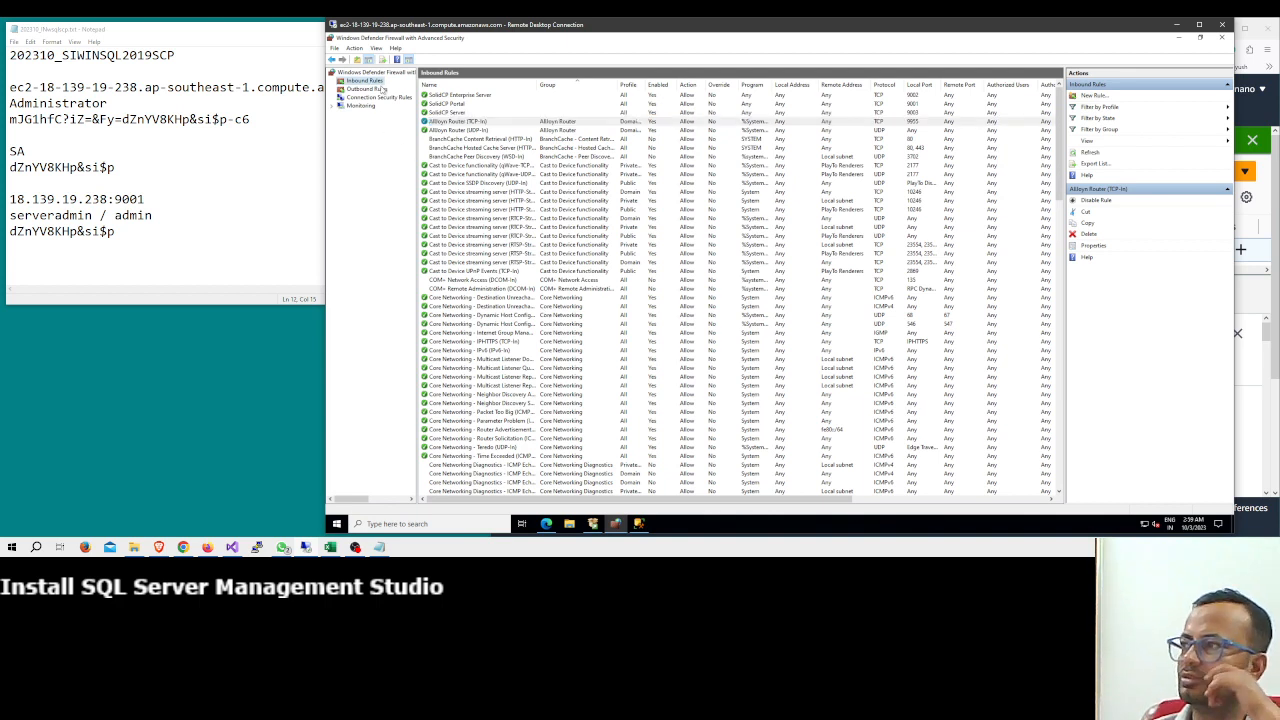
{"action": "left_click", "coordinate": [1095, 97]}
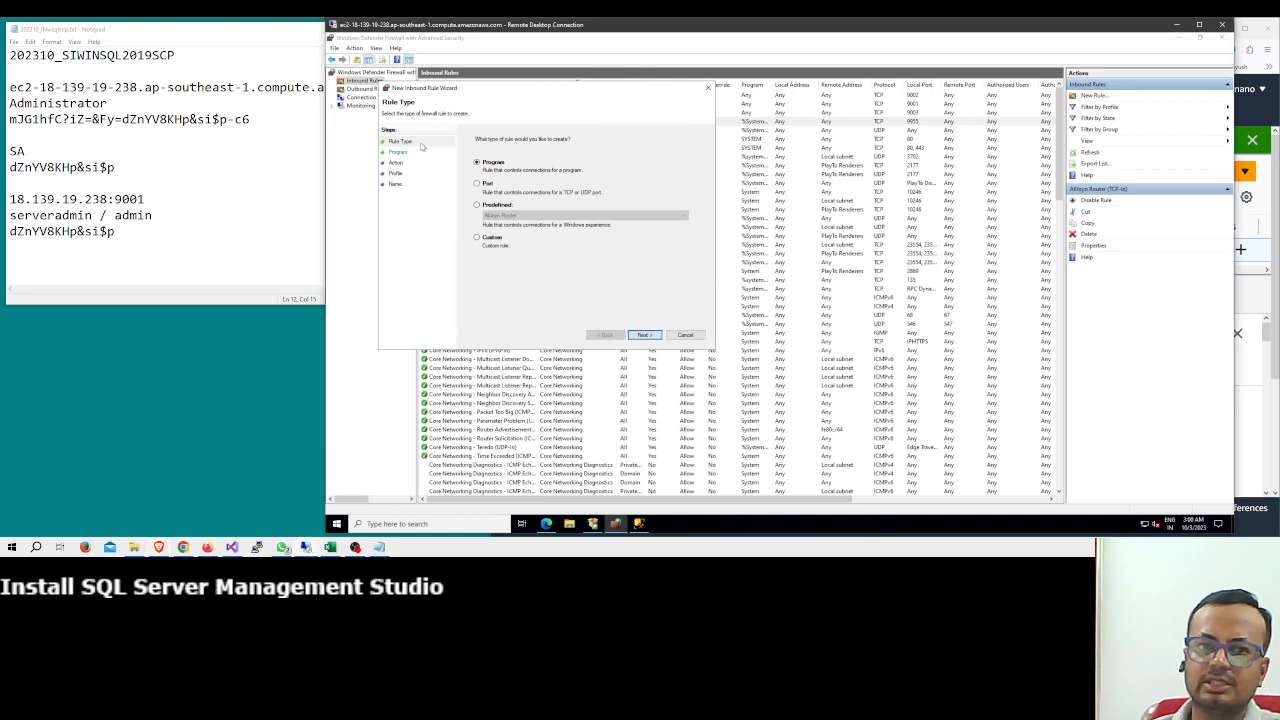
{"action": "left_click", "coordinate": [487, 184]}
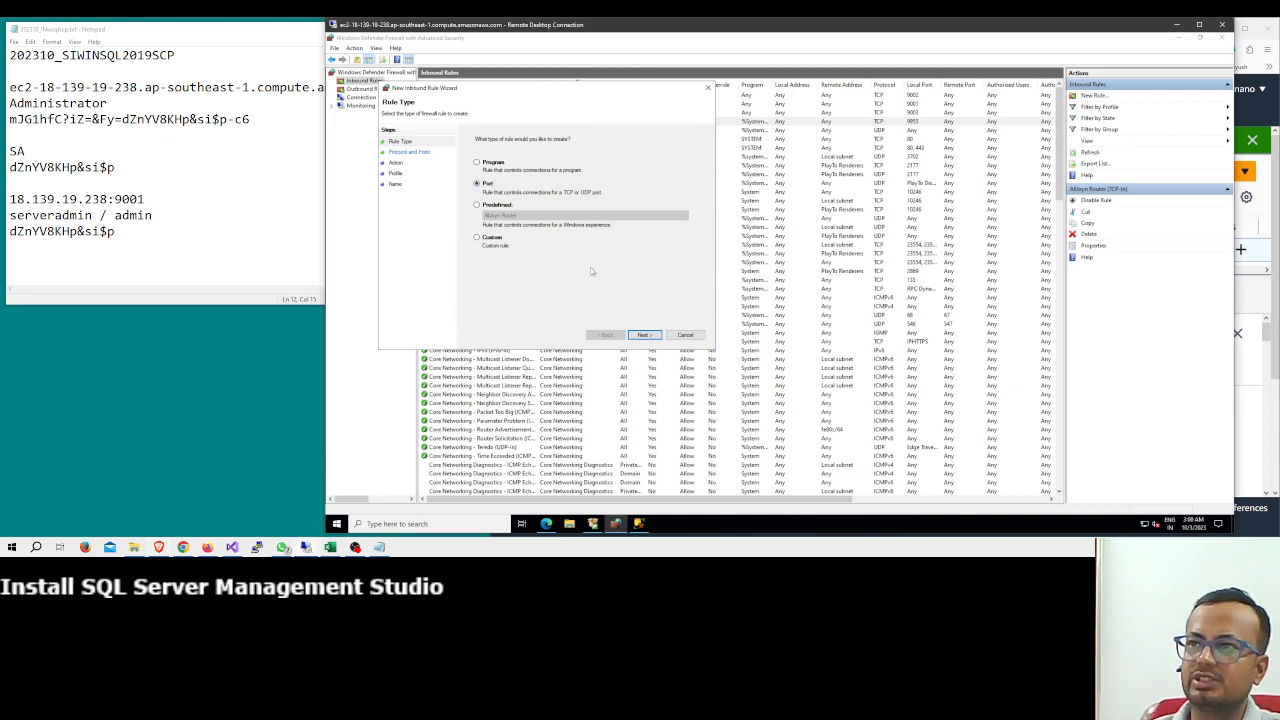
{"action": "left_click", "coordinate": [643, 335]}
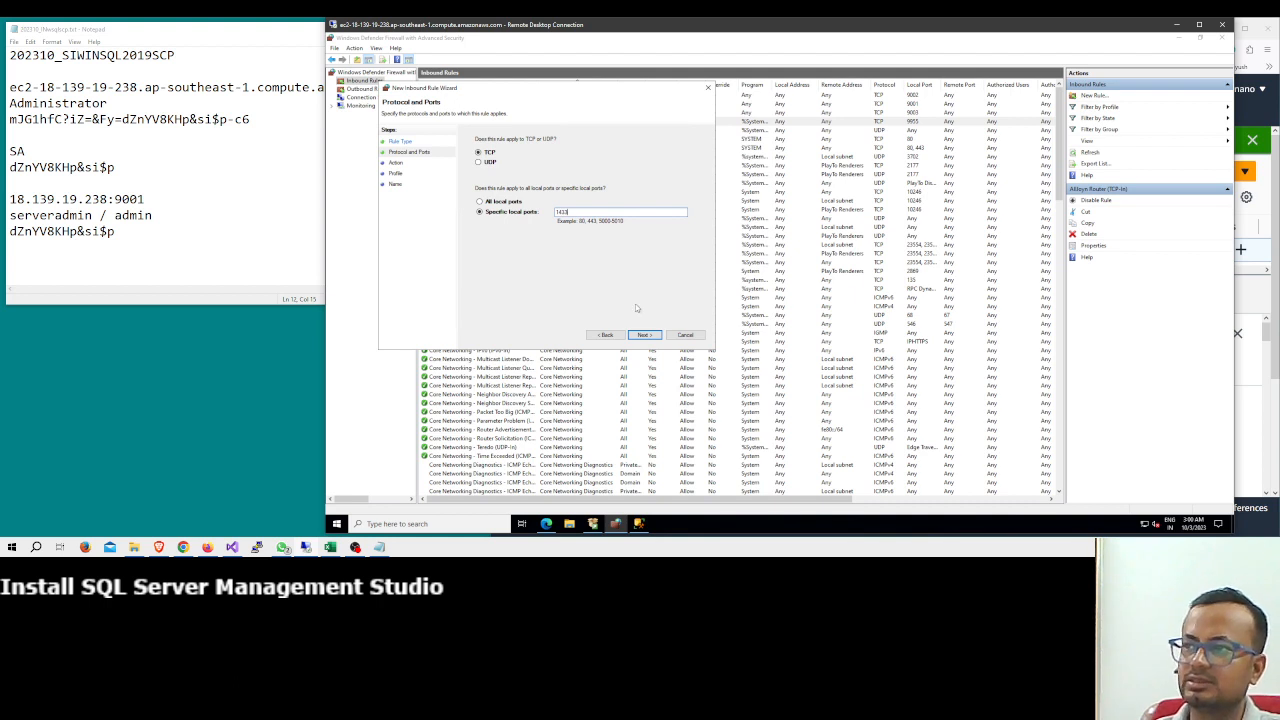
{"action": "left_click", "coordinate": [646, 337]}
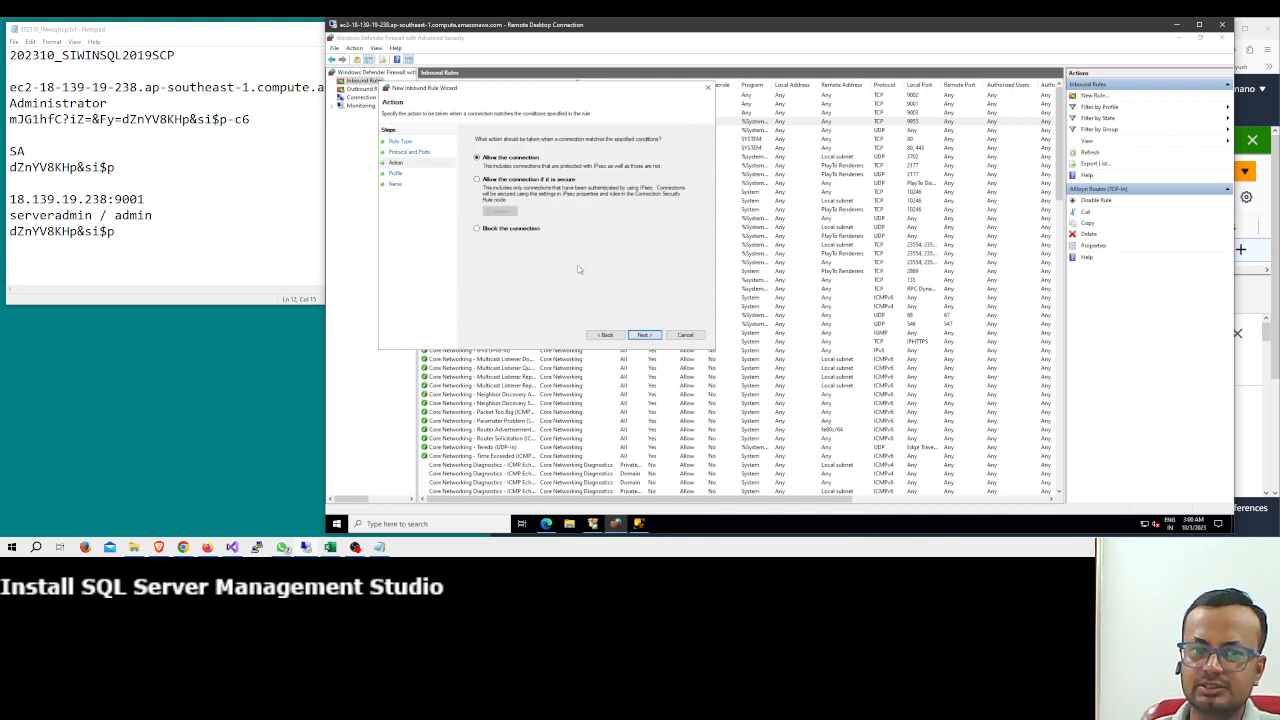
{"action": "left_click", "coordinate": [642, 336]}
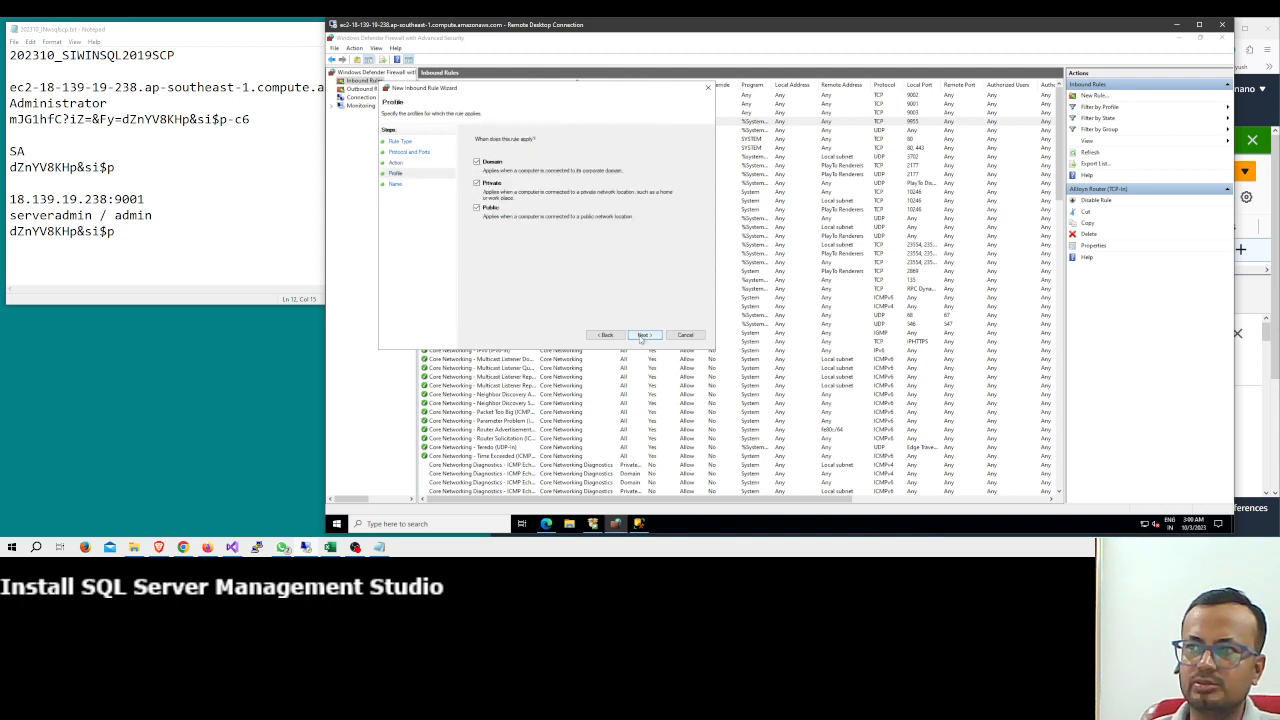
{"action": "left_click", "coordinate": [642, 337]}
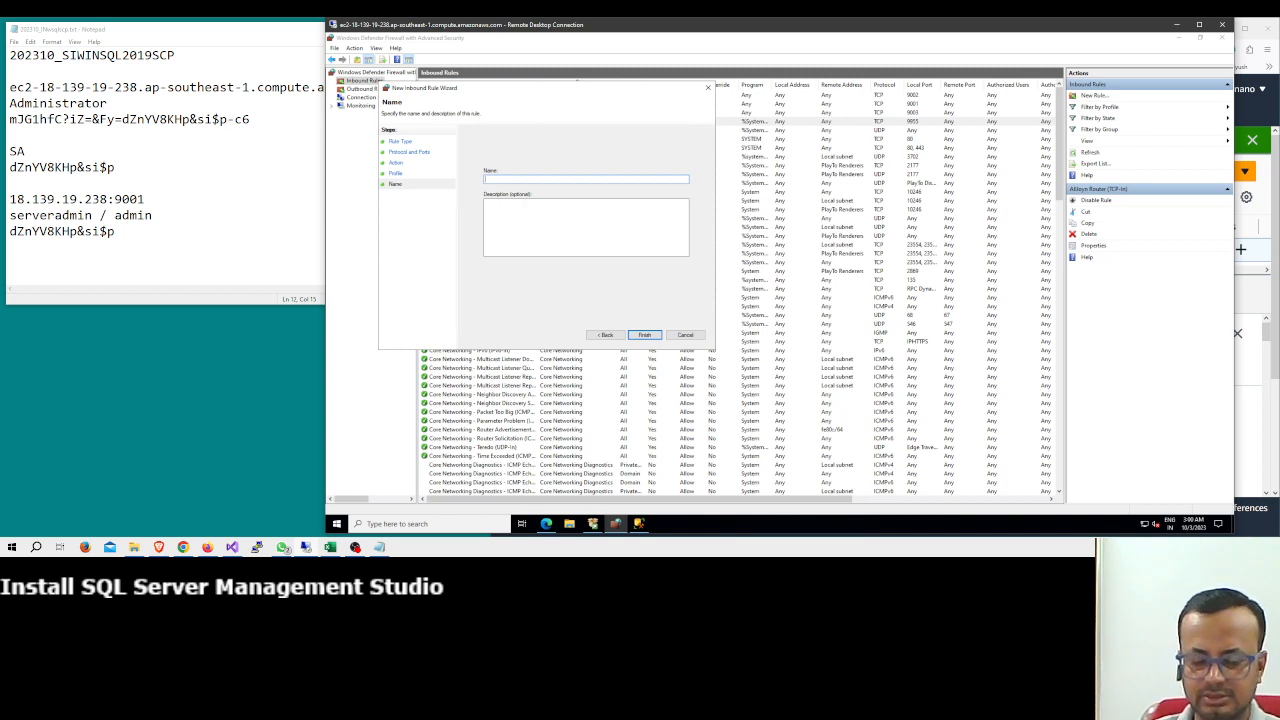
Name the port rule SQL SERVER PORT 1433 and finish creating it.
{"action": "type", "text": "SQL S"}
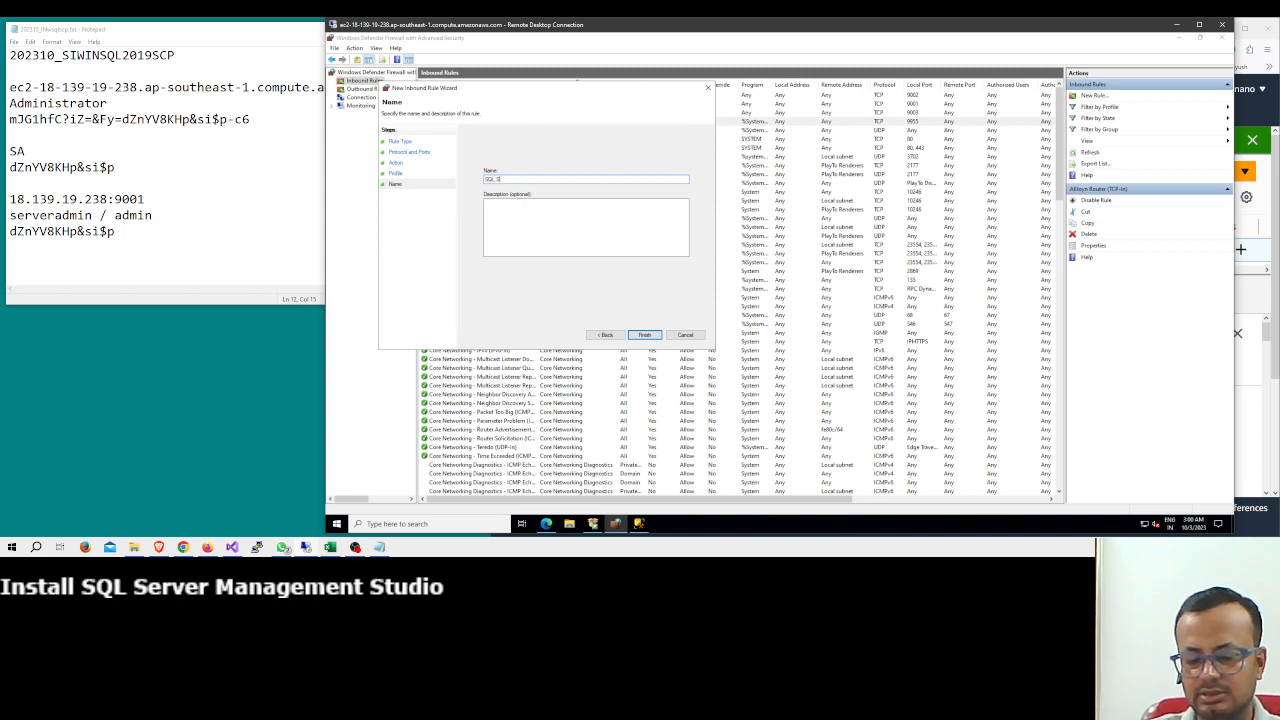
{"action": "type", "text": "ERVER"}
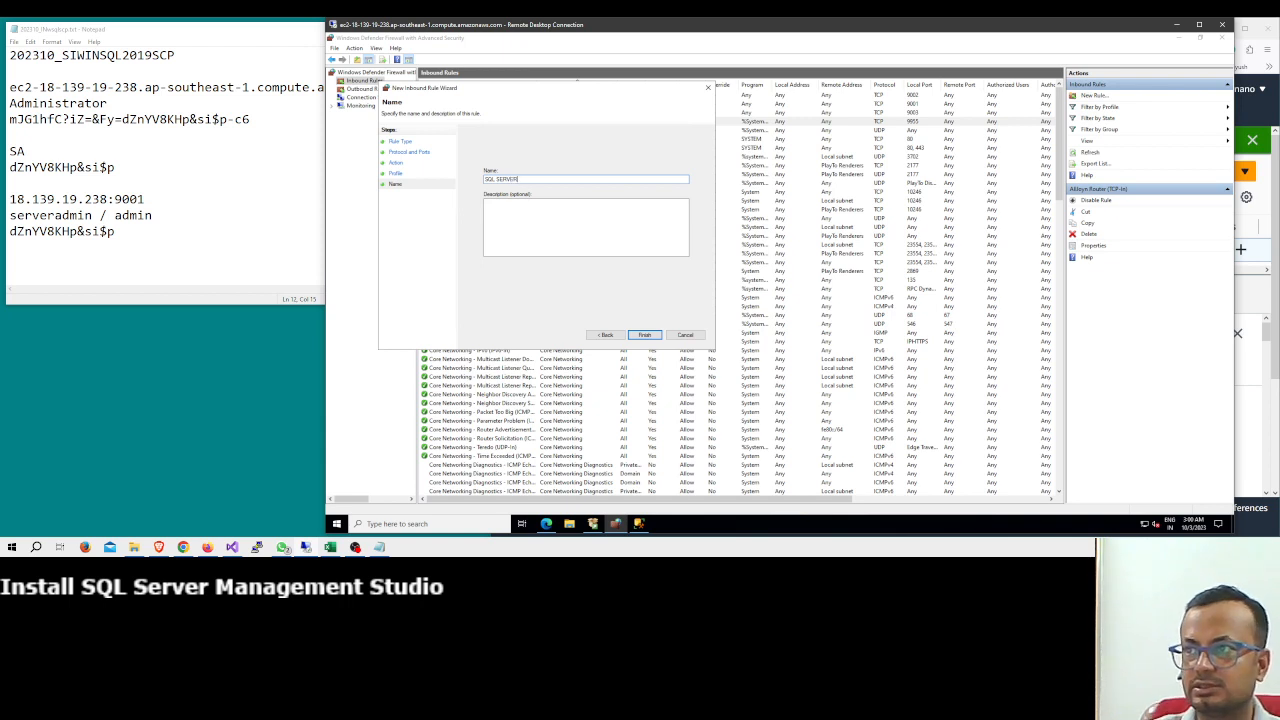
{"action": "type", "text": " PORT 1433"}
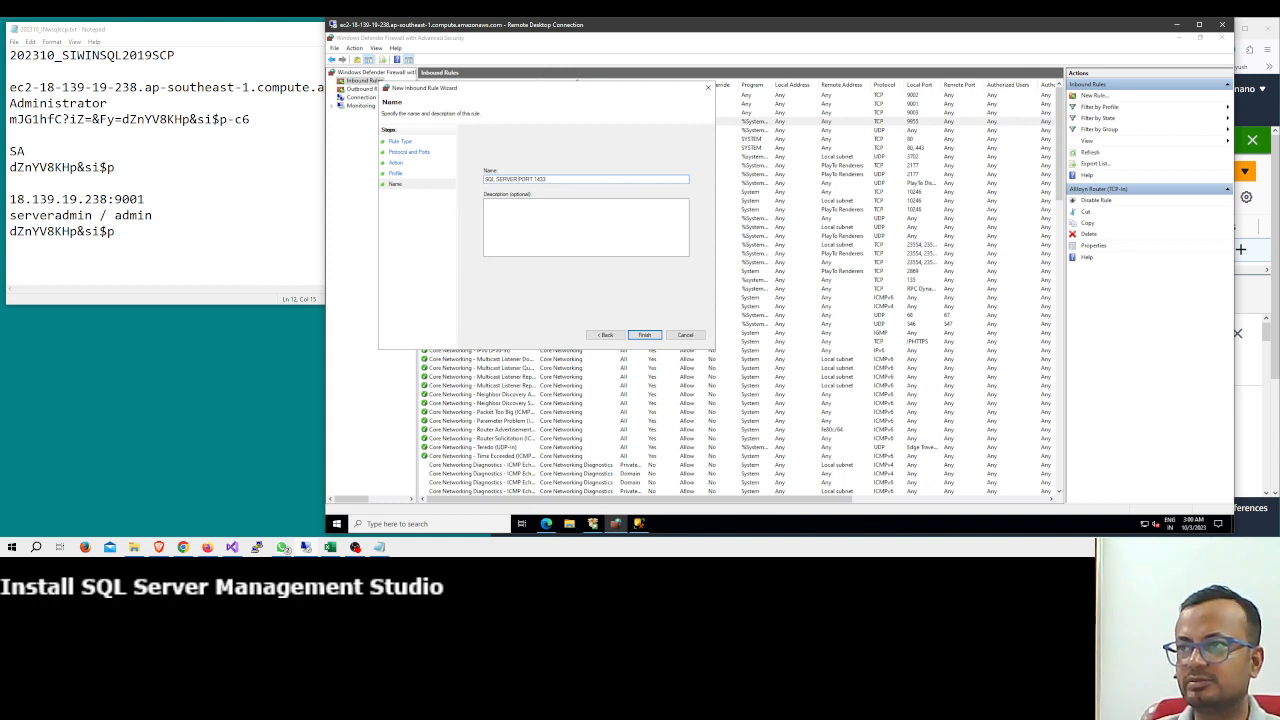
{"action": "left_click_drag", "start_coordinate": [517, 179], "coordinate": [485, 179]}
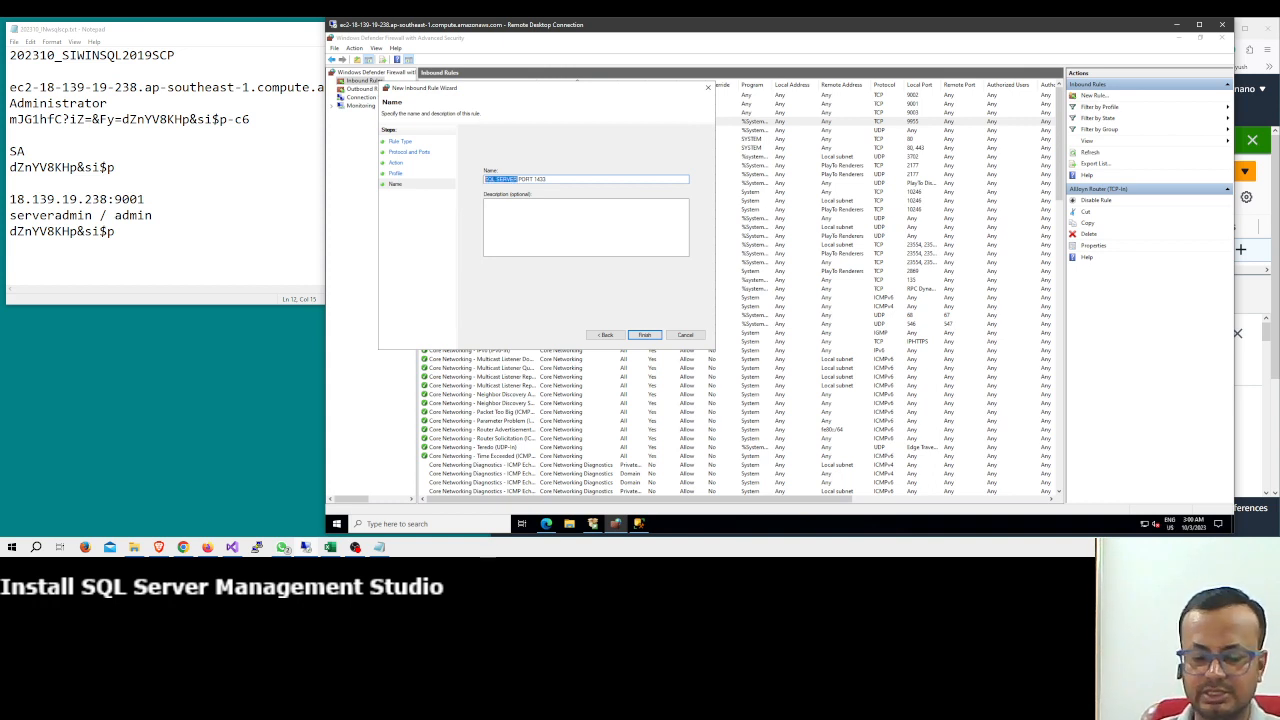
{"action": "left_click", "coordinate": [641, 335]}
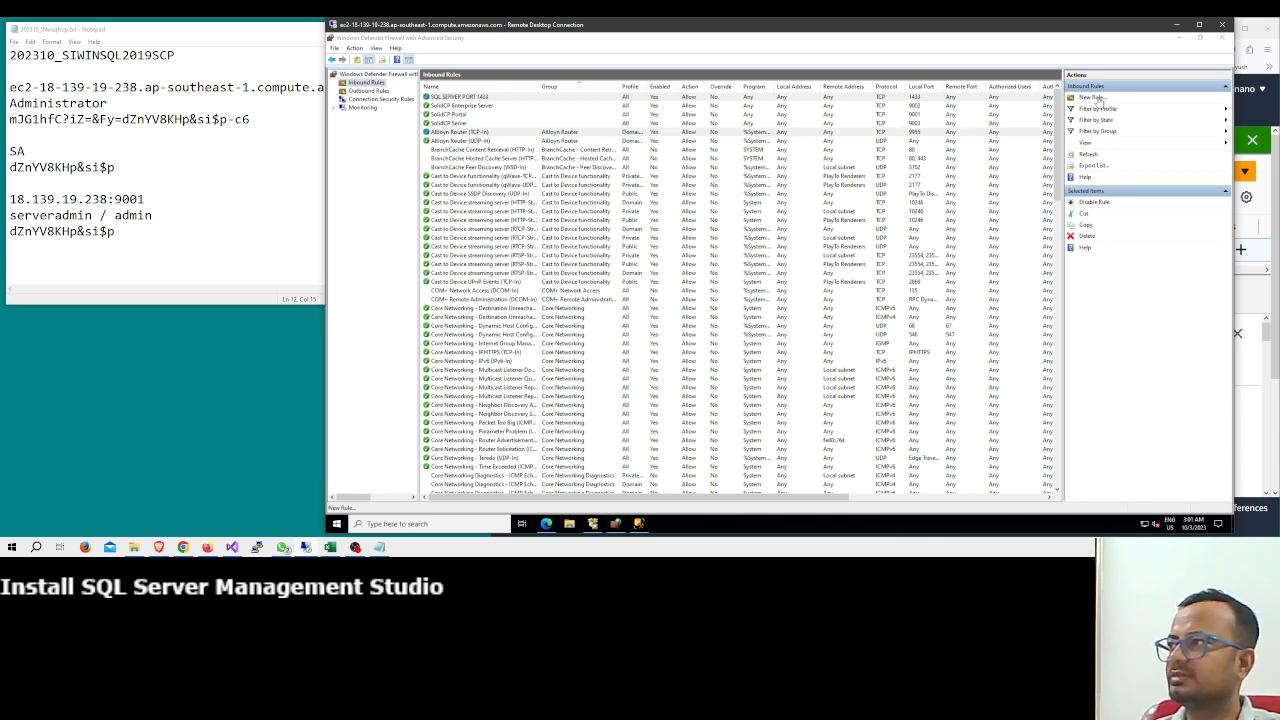
Start a new Custom inbound rule for all programs and limit it to the SQL Server (SQLEXPRESS) service.
{"action": "left_click", "coordinate": [1093, 97]}
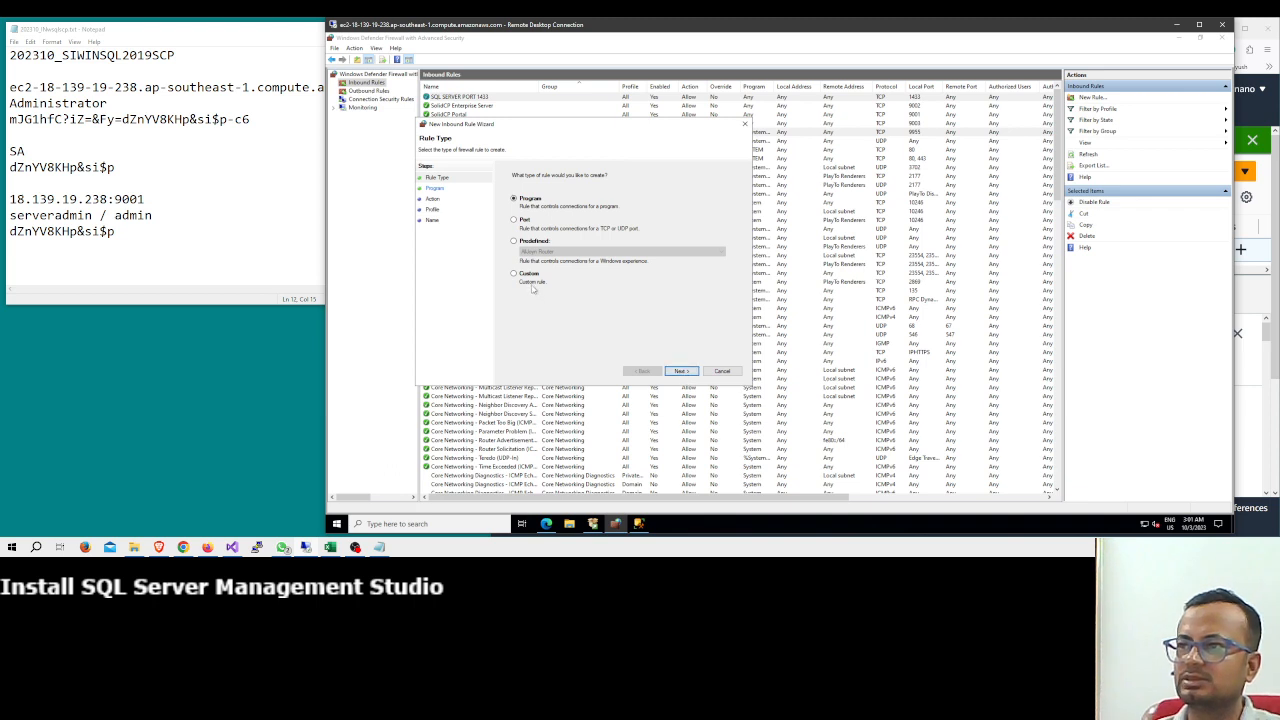
{"action": "left_click", "coordinate": [679, 370]}
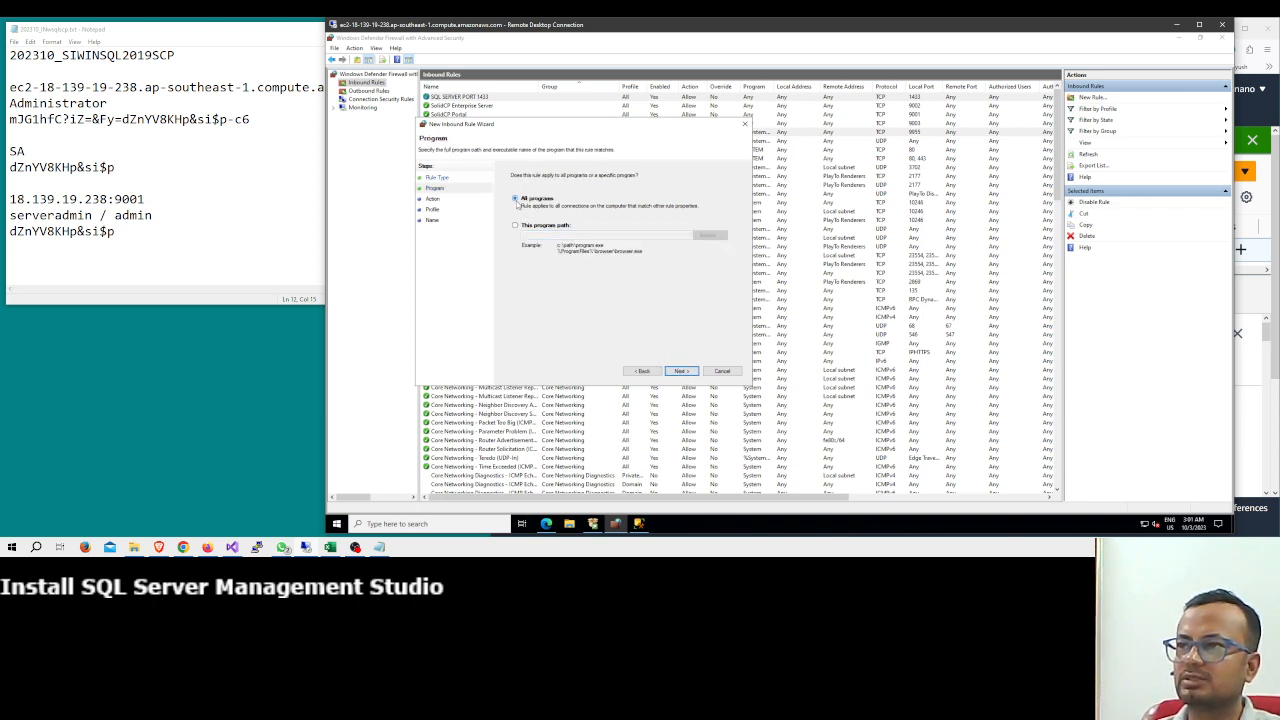
{"action": "left_click", "coordinate": [641, 371]}
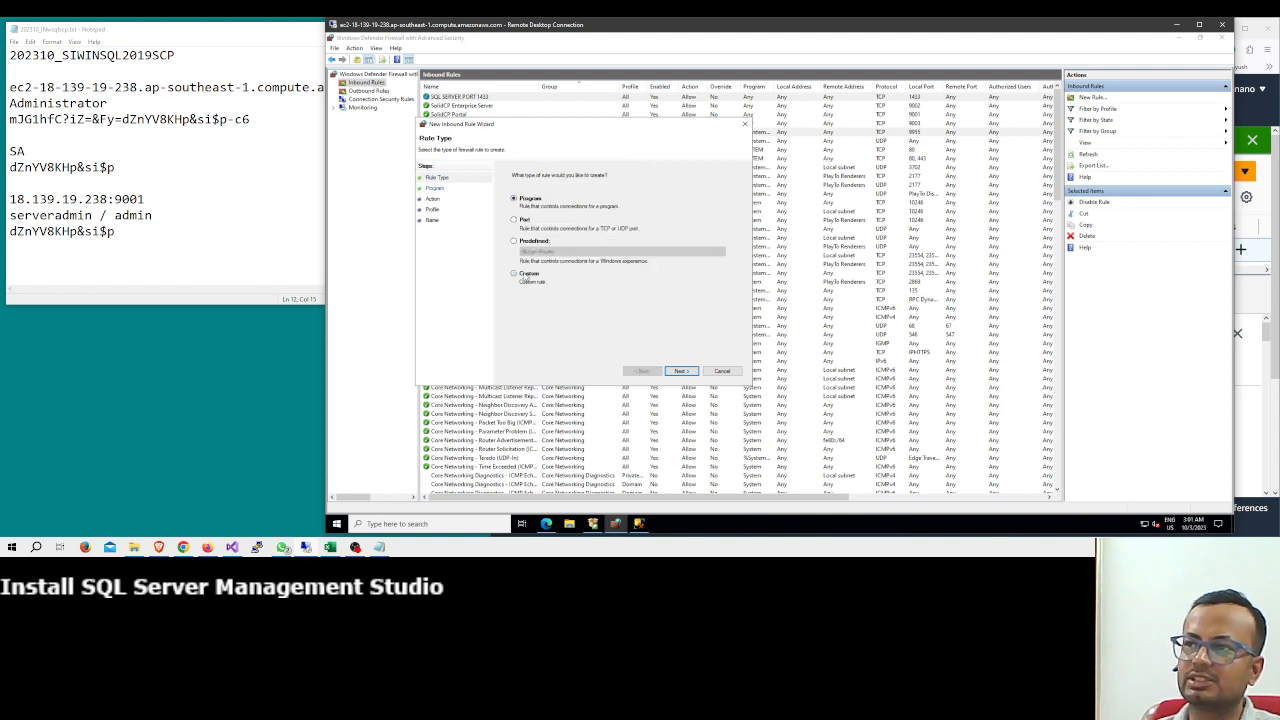
{"action": "left_click", "coordinate": [515, 273]}
{"action": "left_click", "coordinate": [680, 371]}
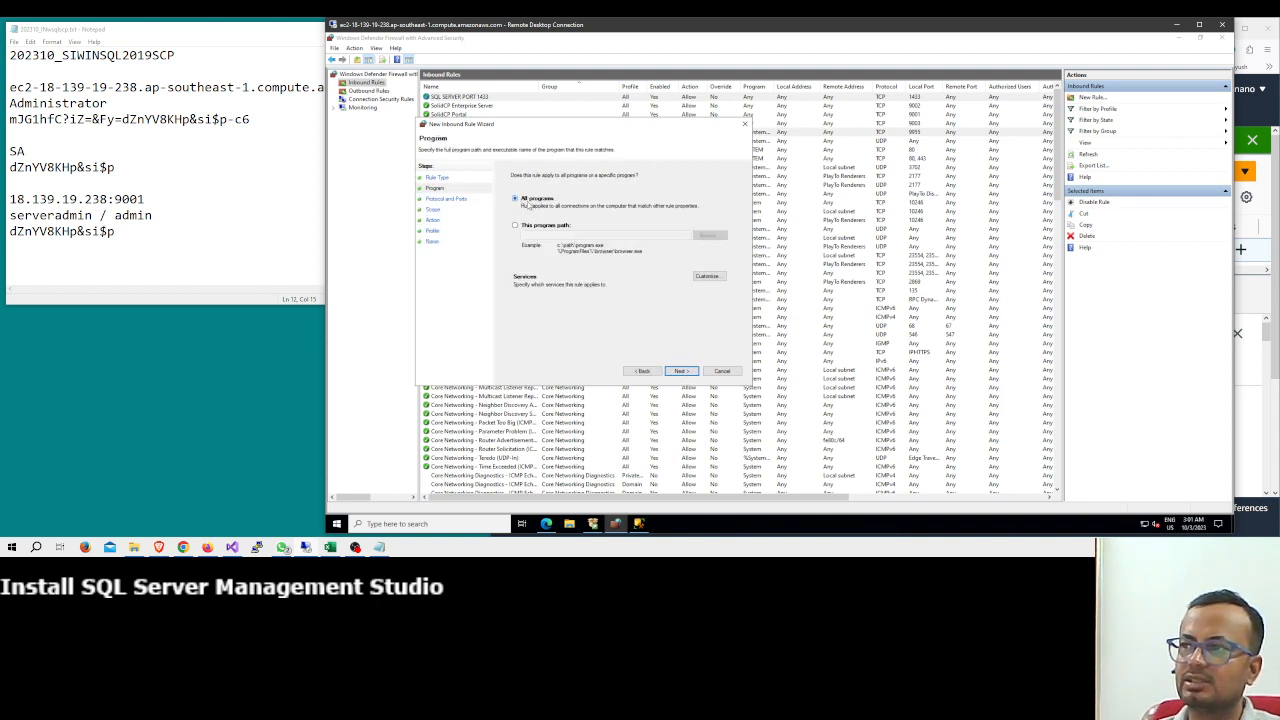
{"action": "left_click", "coordinate": [710, 276]}
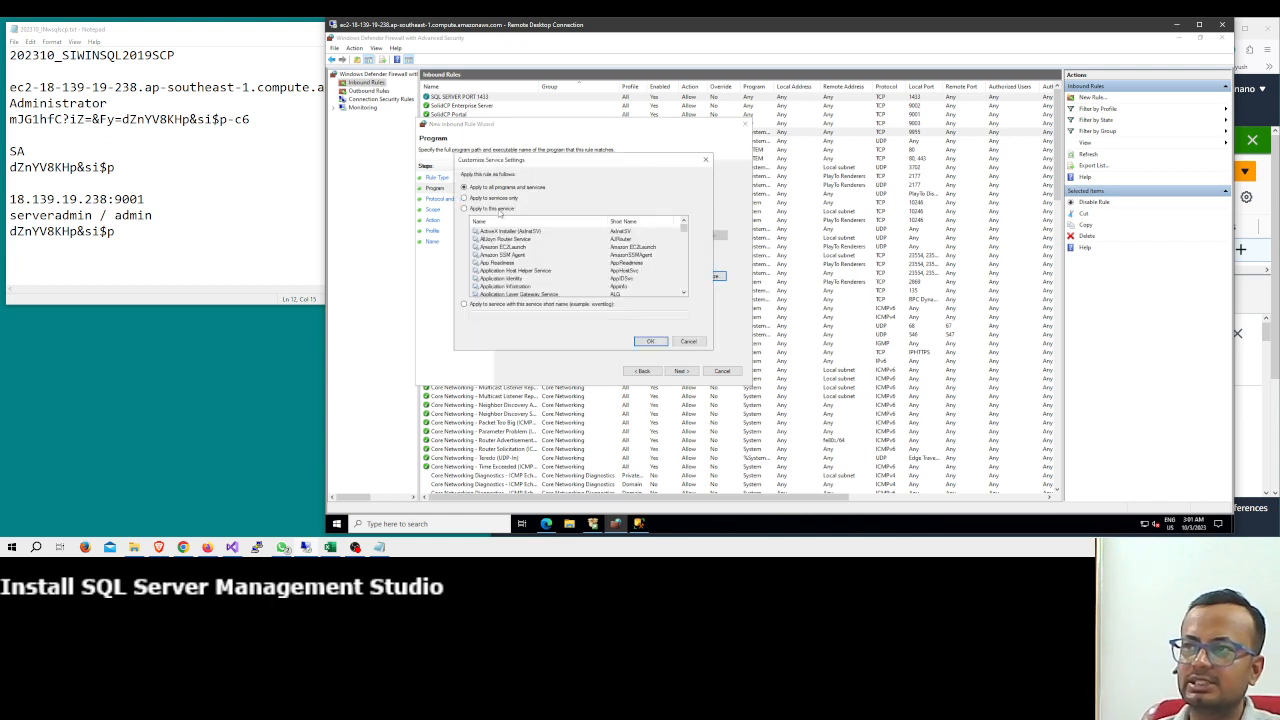
{"action": "left_click", "coordinate": [500, 211]}
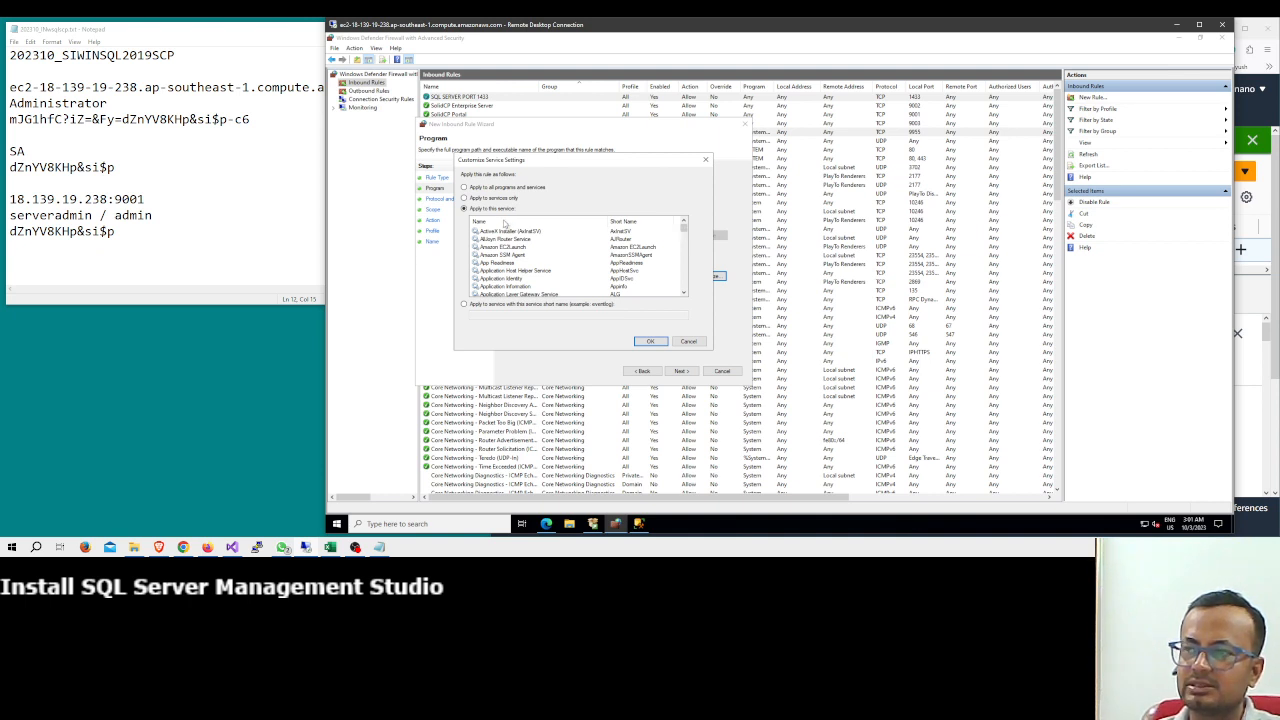
{"action": "left_click_drag", "start_coordinate": [685, 228], "coordinate": [684, 267]}
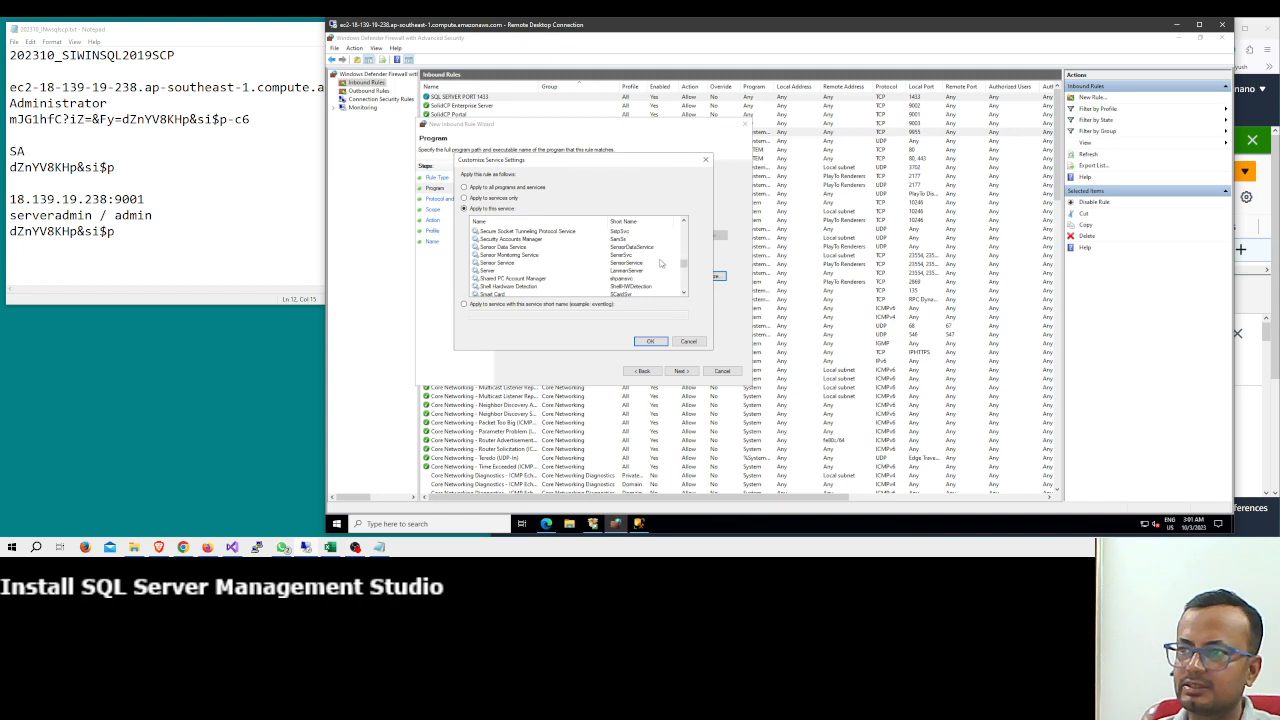
{"action": "scroll", "coordinate": [660, 262], "scroll_direction": "down", "scroll_amount": 3}
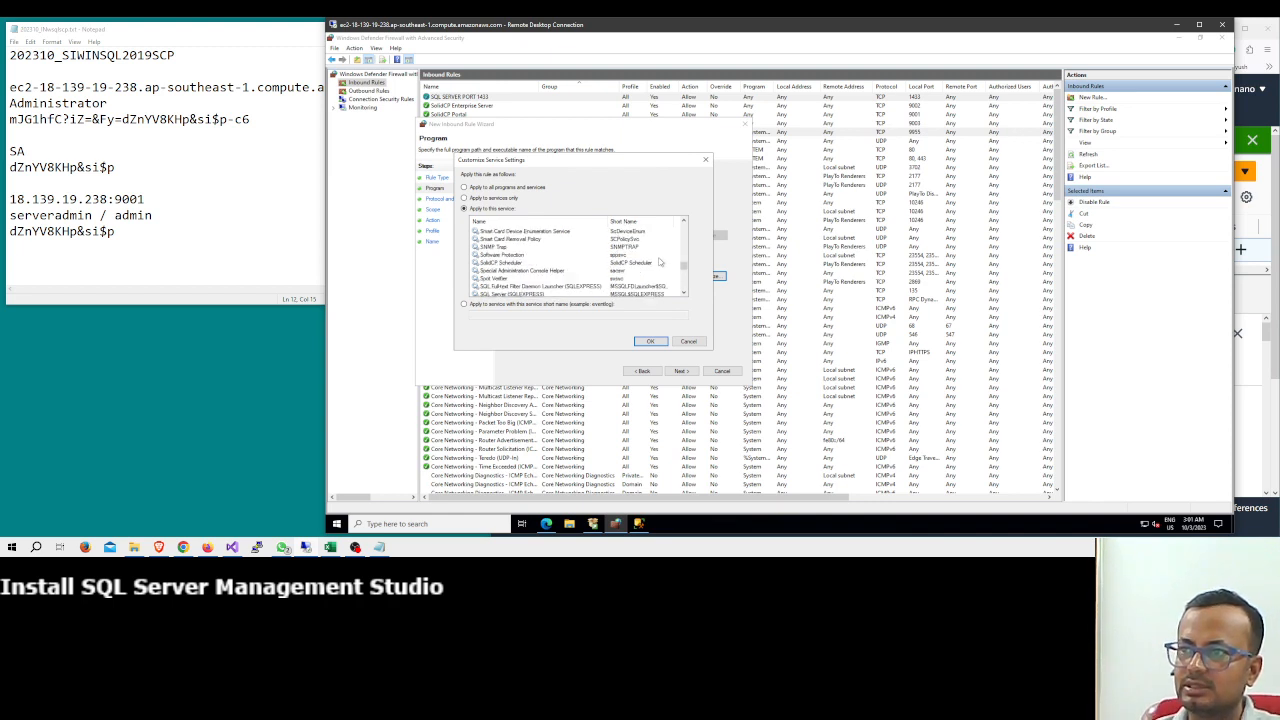
{"action": "scroll", "coordinate": [660, 262], "scroll_direction": "down", "scroll_amount": 2}
{"action": "left_click", "coordinate": [512, 248]}
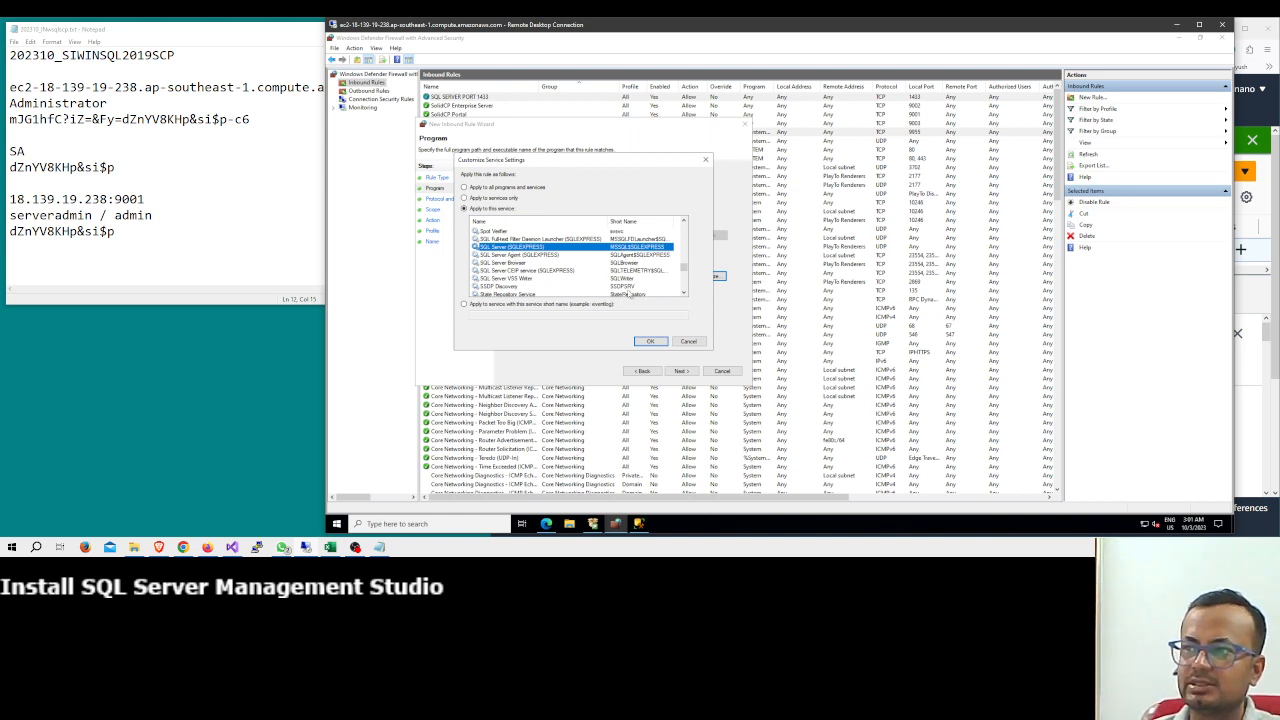
{"action": "left_click", "coordinate": [650, 341]}
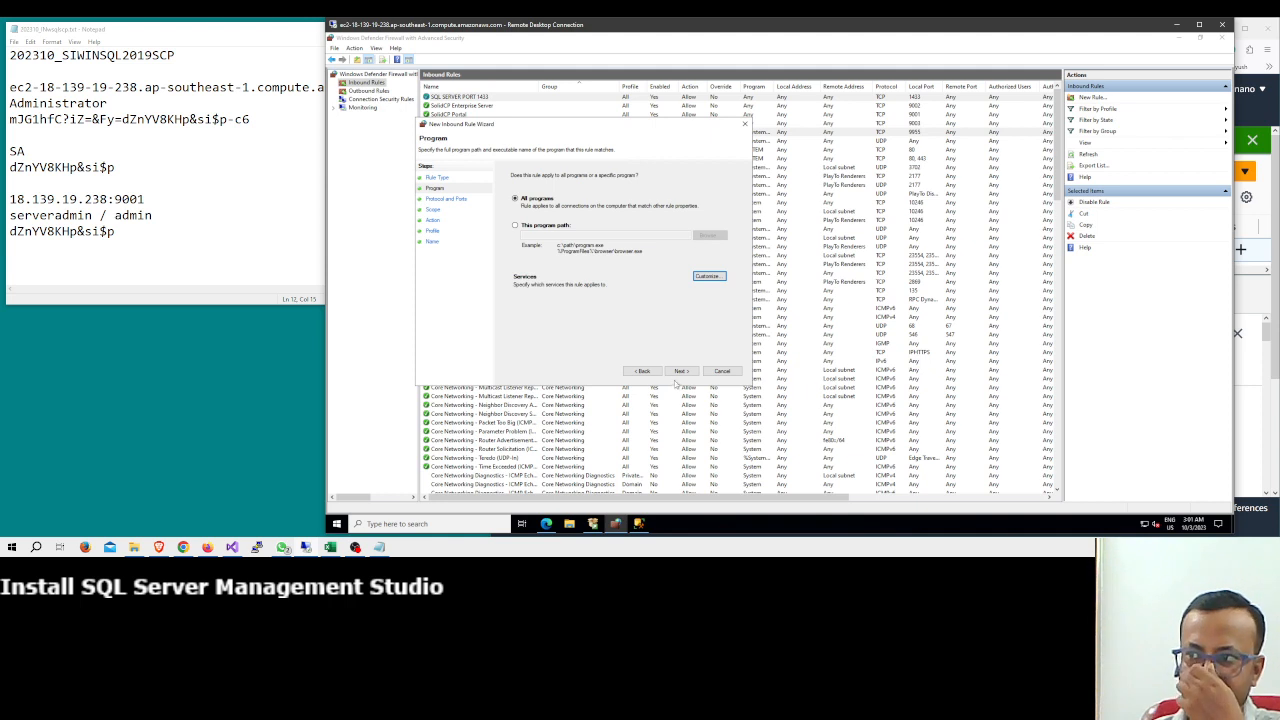
Keep any protocol, any IP address and Allow the connection for the custom rule, name it SQL SERVER and finish it.
{"action": "left_click", "coordinate": [680, 371]}
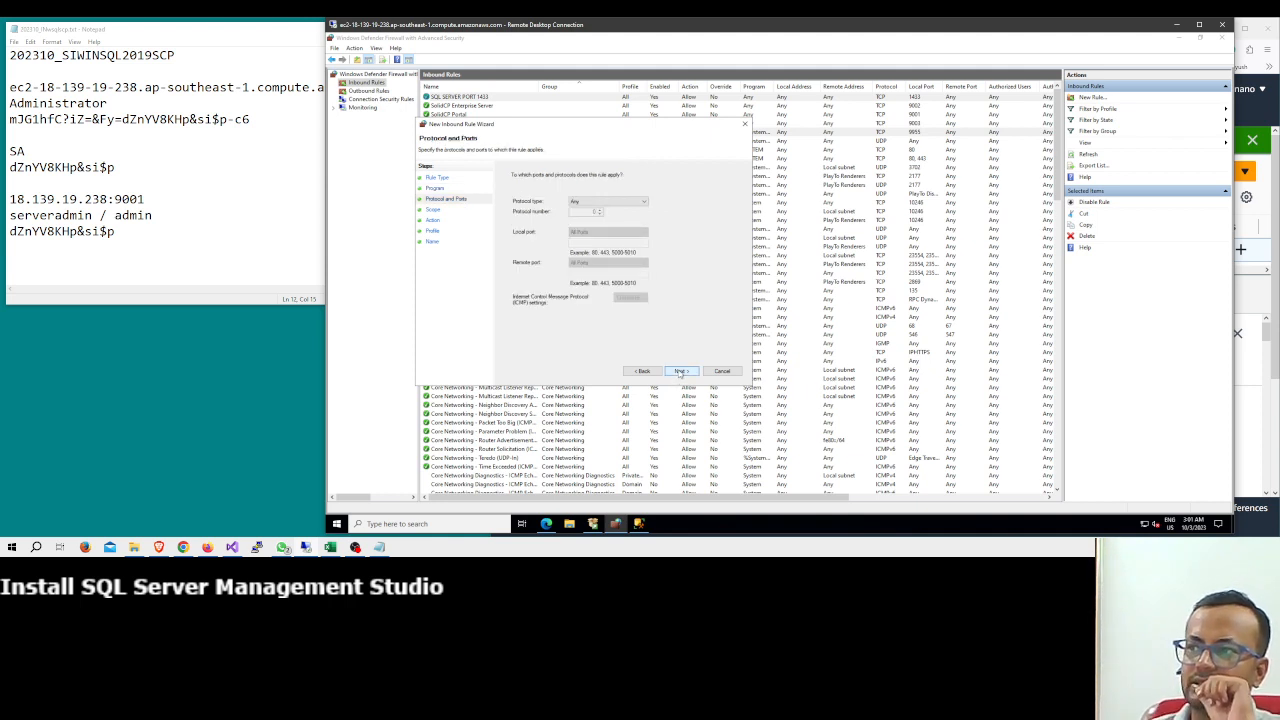
{"action": "left_click", "coordinate": [680, 371]}
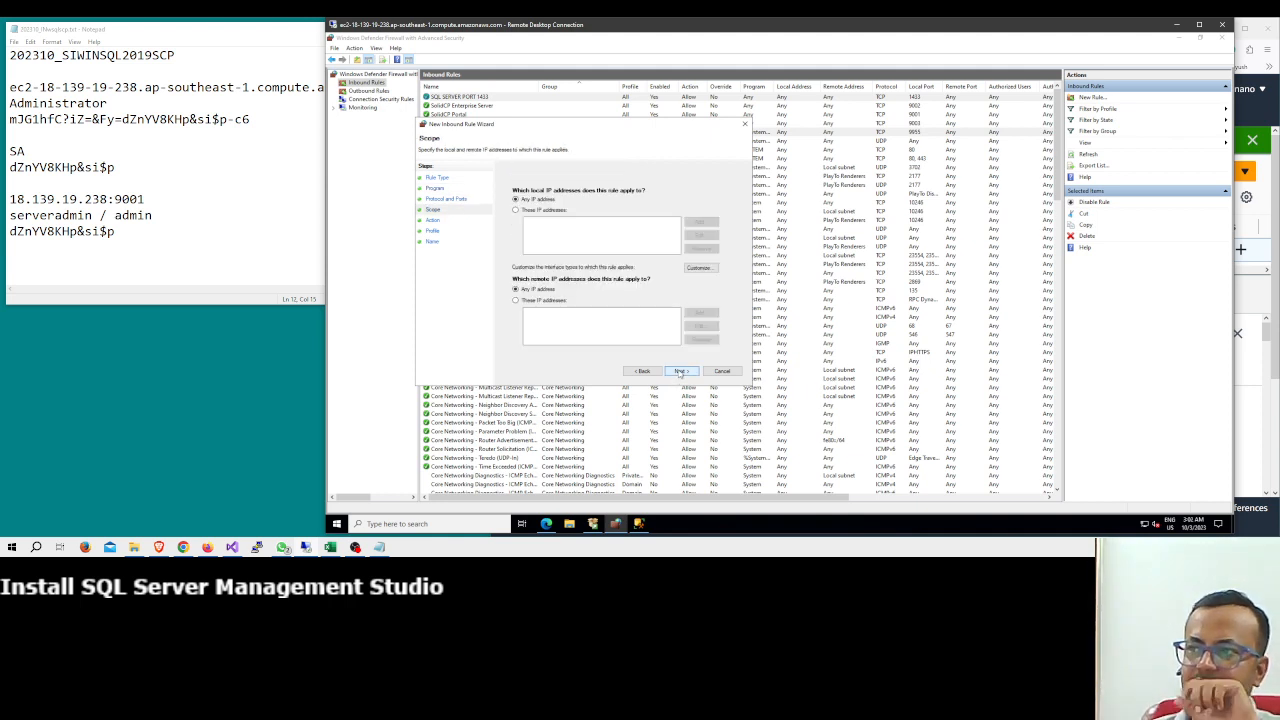
{"action": "left_click", "coordinate": [680, 371]}
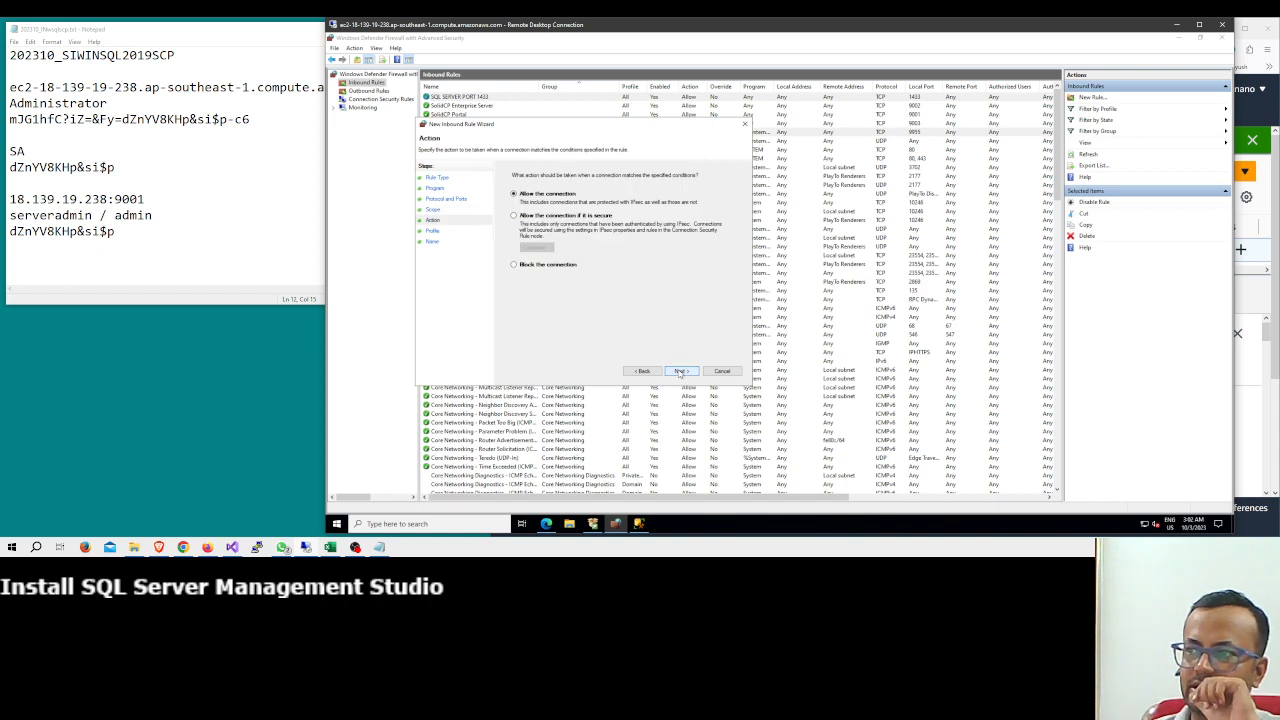
{"action": "left_click", "coordinate": [680, 371]}
{"action": "left_click", "coordinate": [680, 371]}
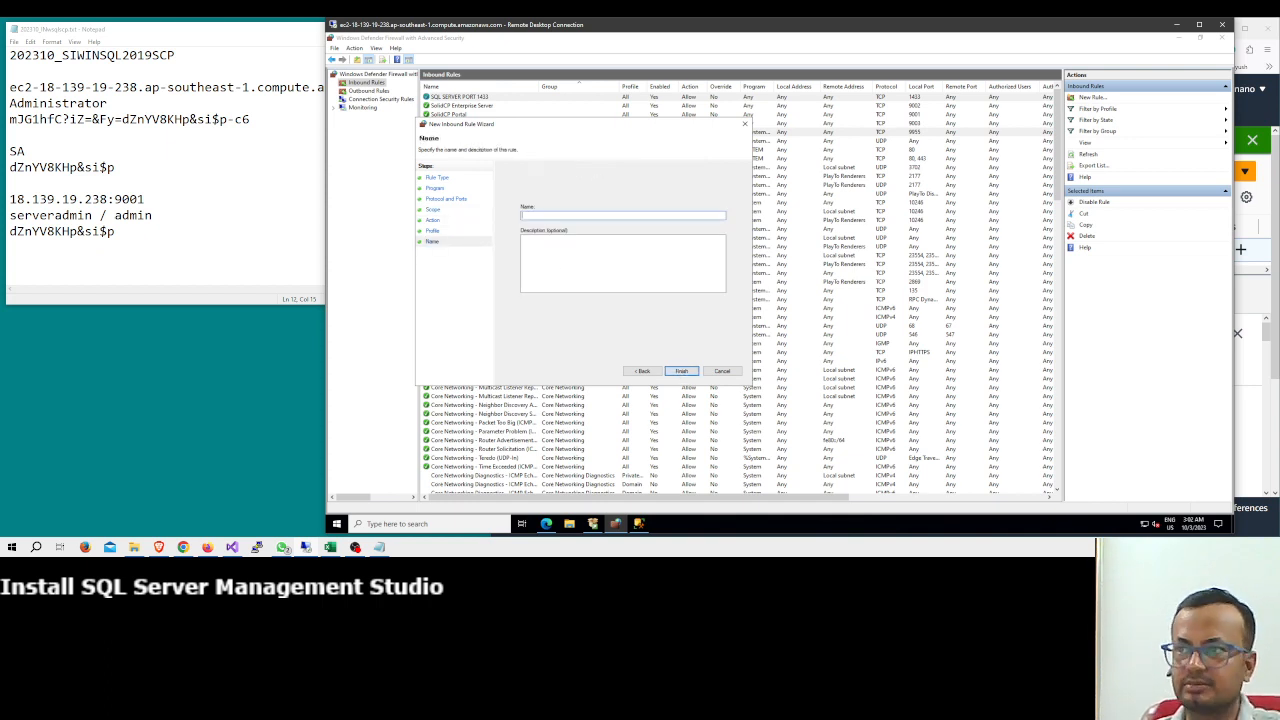
{"action": "type", "text": "SQL SERVER"}
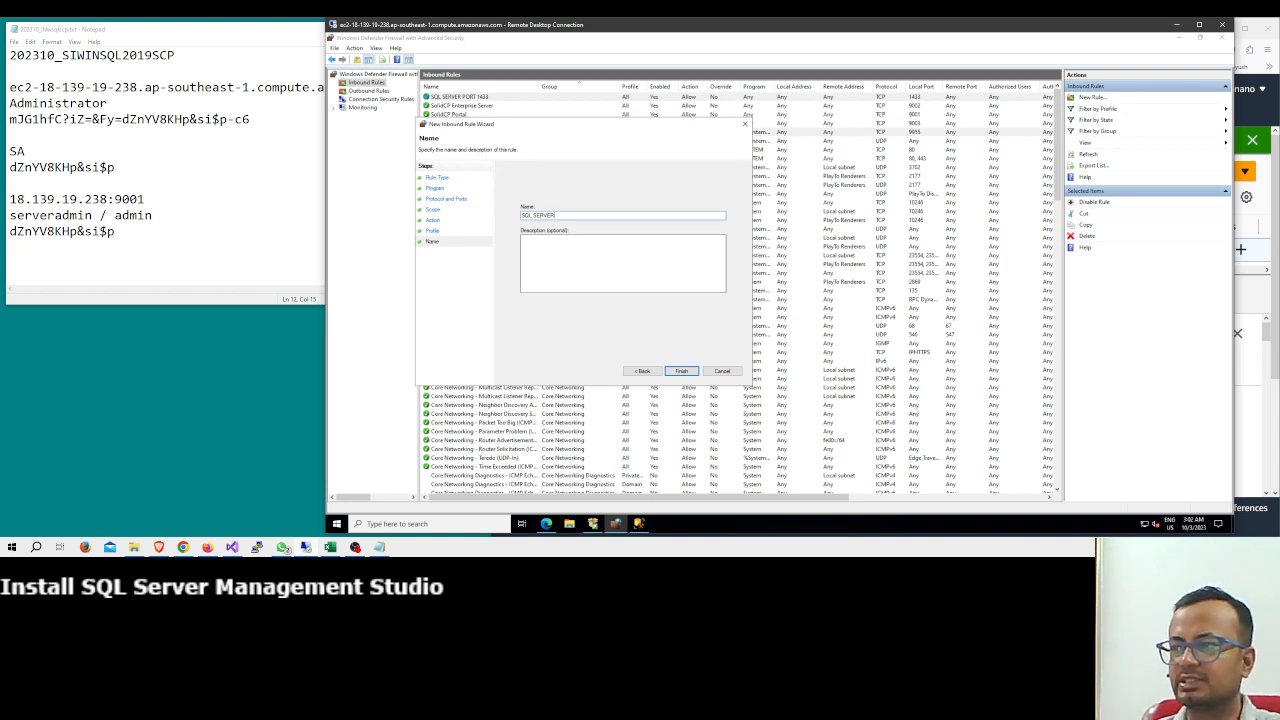
{"action": "left_click", "coordinate": [681, 371]}
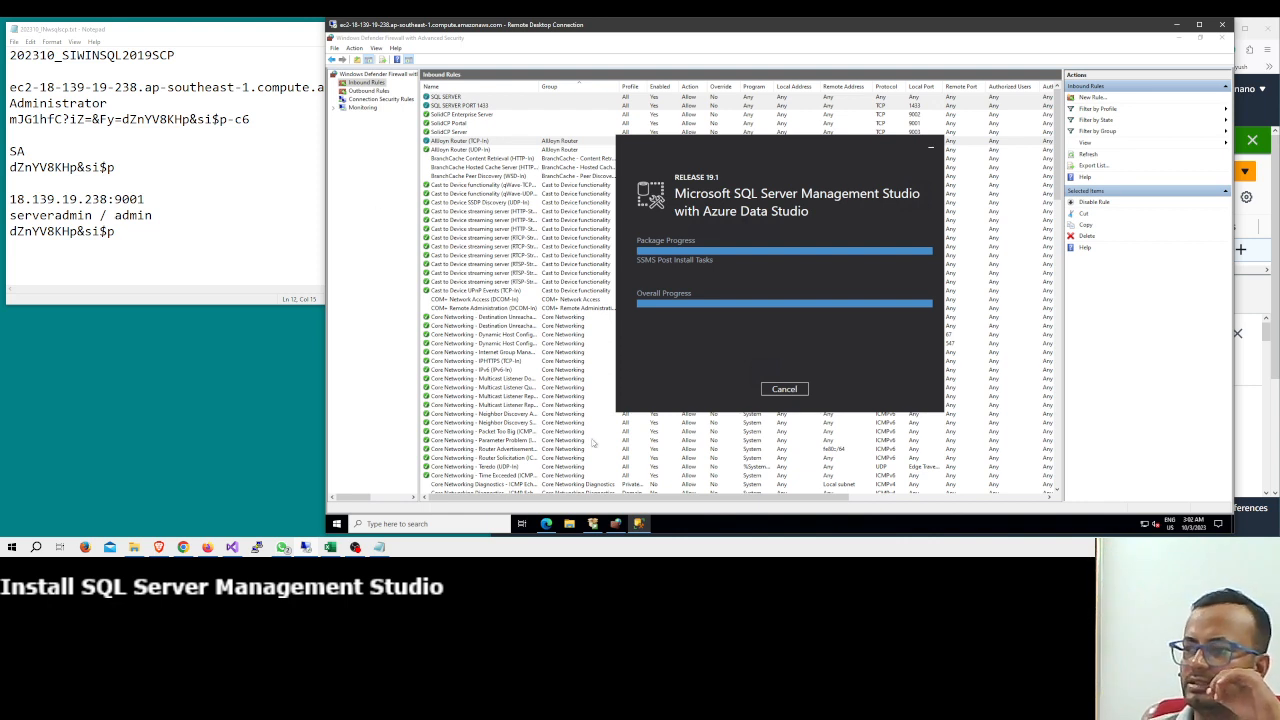
Start another Custom inbound rule for all programs and apply it to the SQL Server Browser service.
{"action": "left_click", "coordinate": [616, 524]}
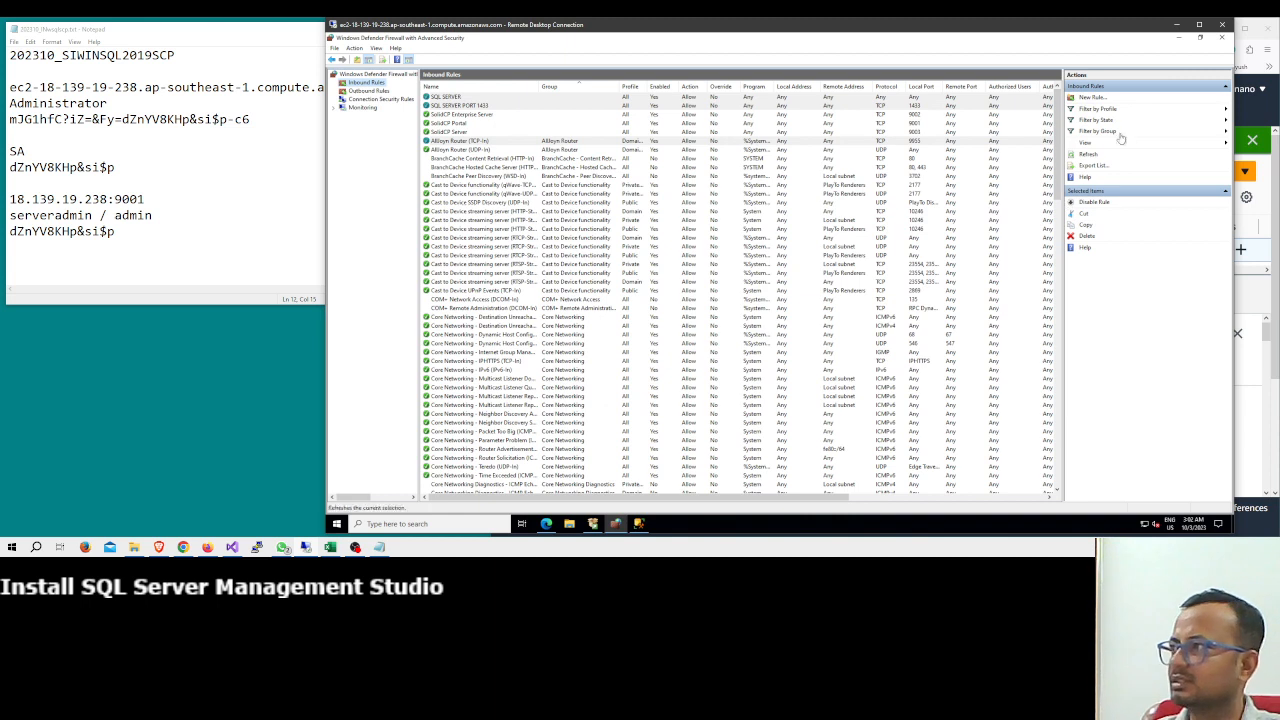
{"action": "left_click", "coordinate": [1097, 99]}
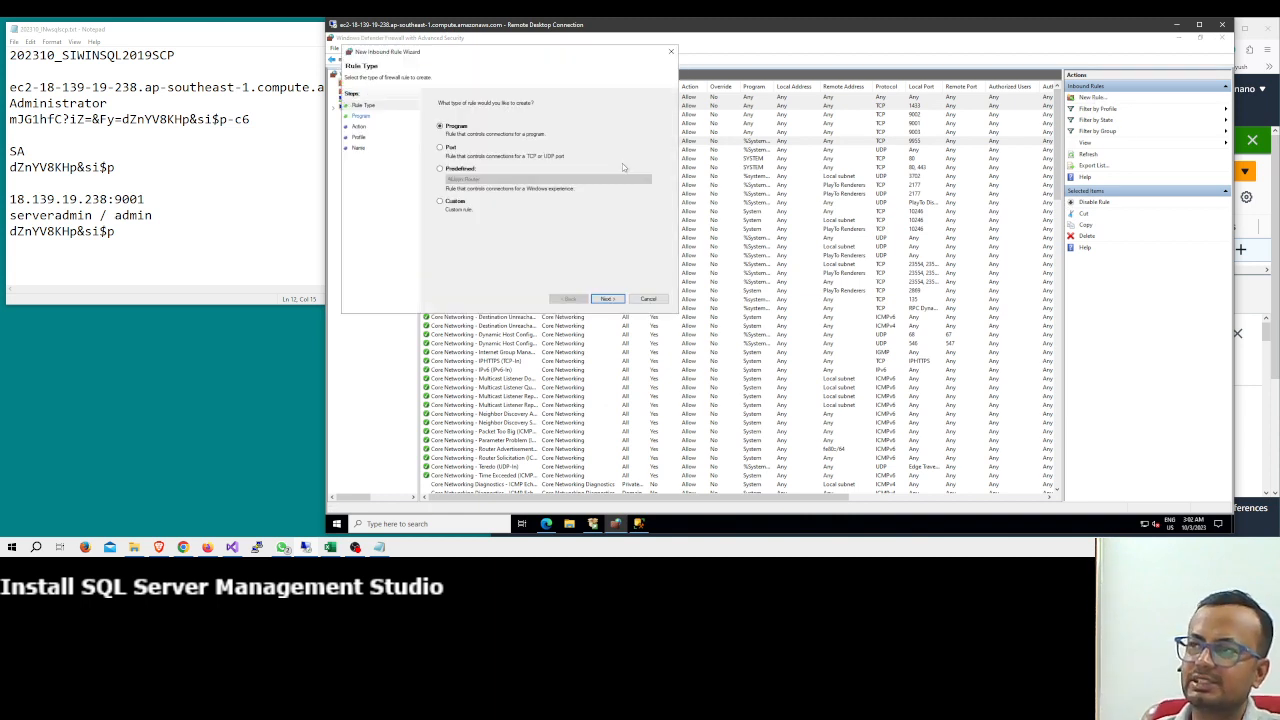
{"action": "left_click", "coordinate": [440, 201]}
{"action": "left_click", "coordinate": [607, 299]}
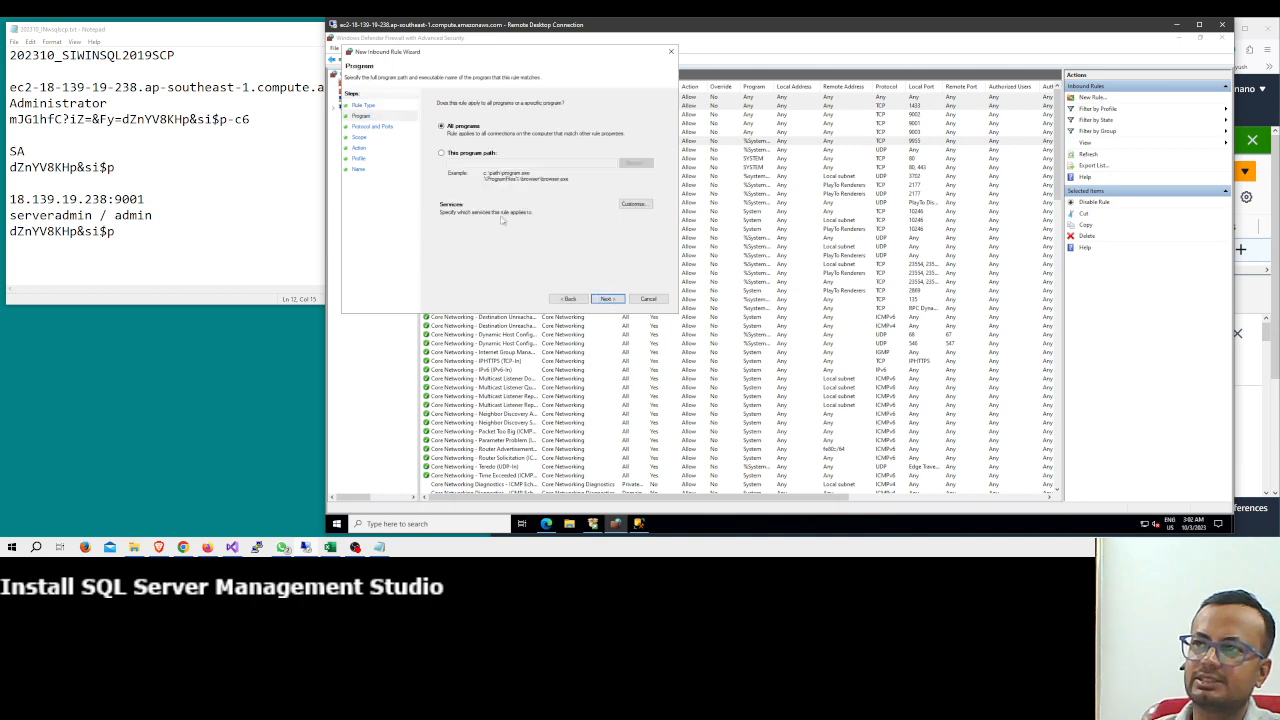
{"action": "left_click", "coordinate": [634, 204]}
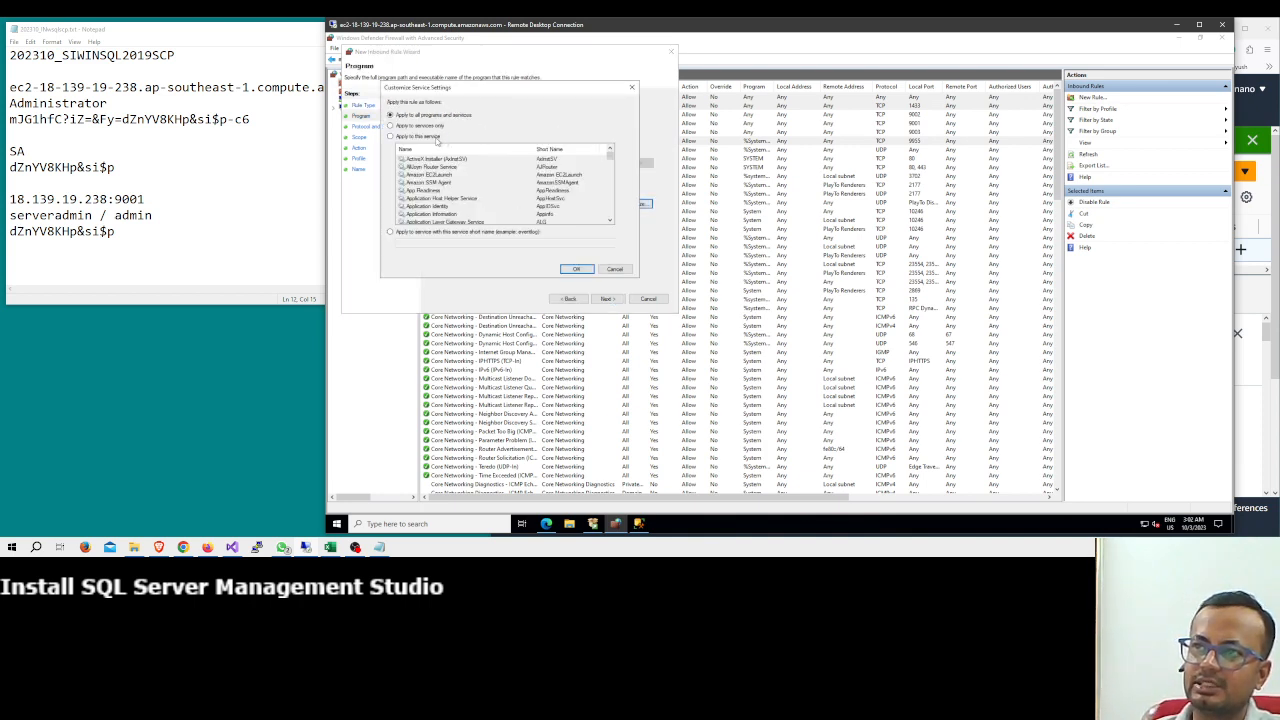
{"action": "left_click", "coordinate": [441, 137]}
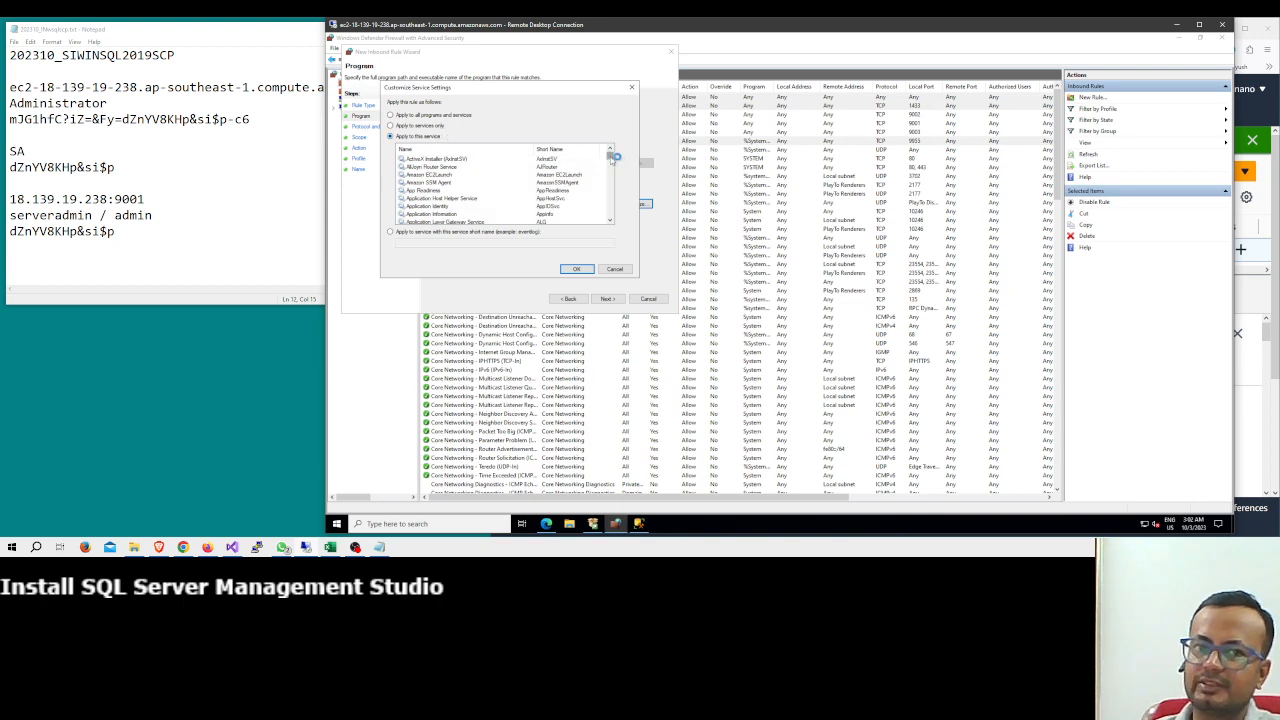
{"action": "left_click_drag", "start_coordinate": [613, 157], "coordinate": [614, 193]}
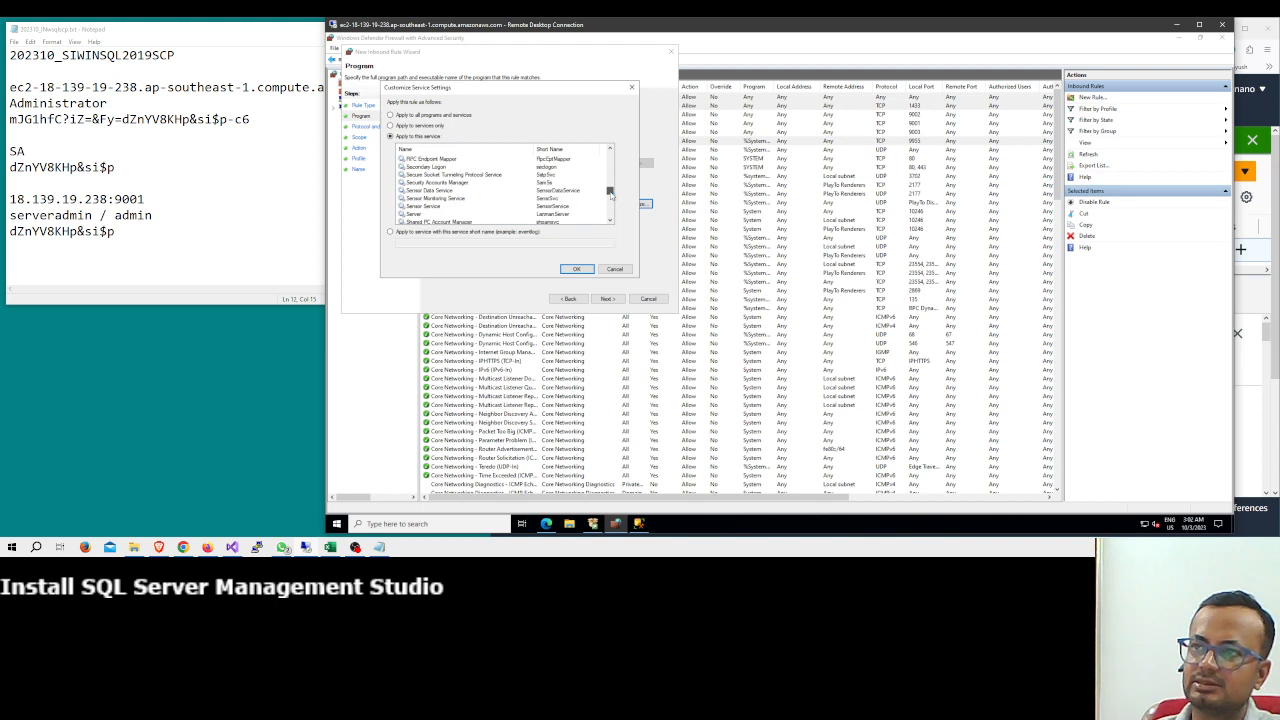
{"action": "scroll", "coordinate": [490, 183], "scroll_direction": "down", "scroll_amount": 3}
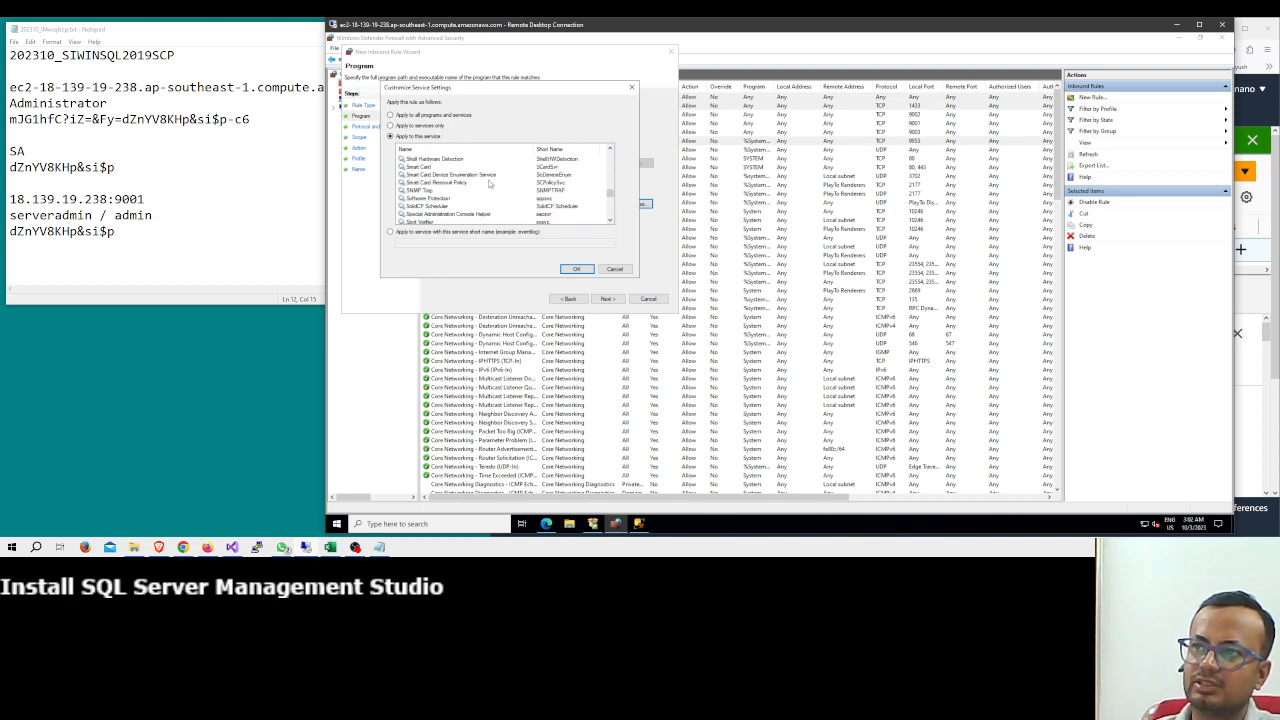
{"action": "scroll", "coordinate": [490, 183], "scroll_direction": "down", "scroll_amount": 1}
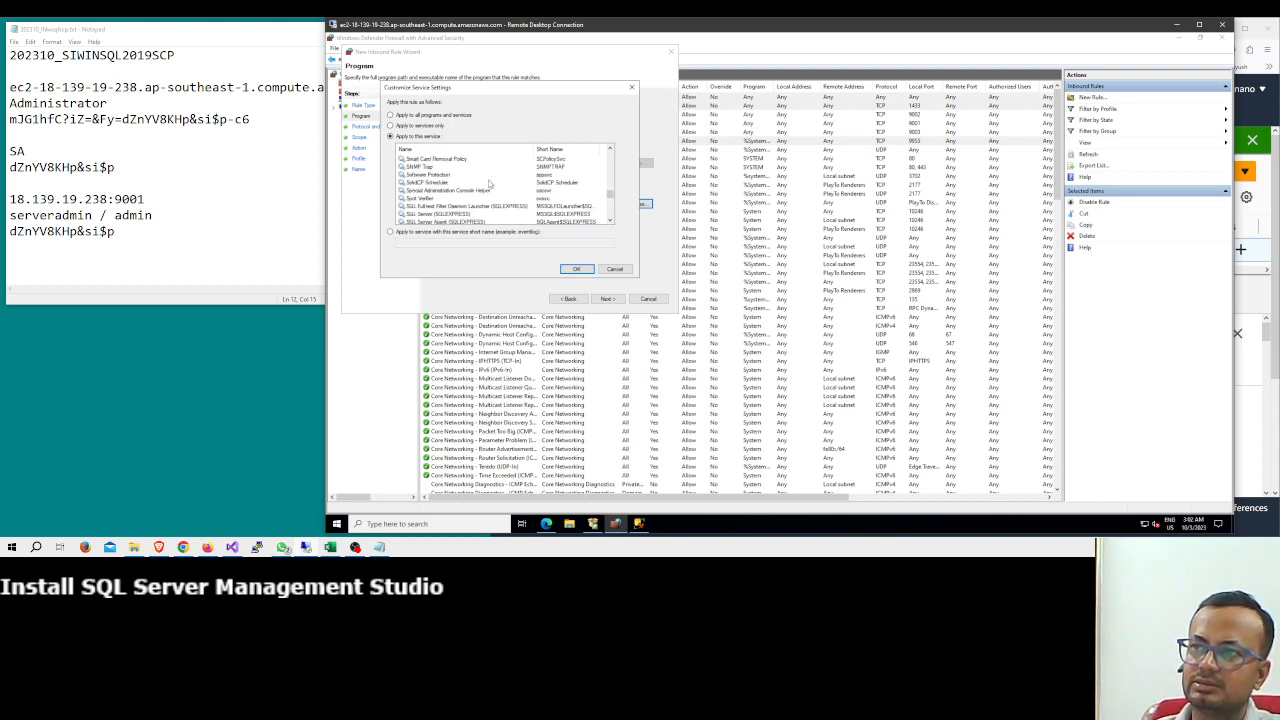
{"action": "scroll", "coordinate": [490, 183], "scroll_direction": "down", "scroll_amount": 1}
{"action": "scroll", "coordinate": [490, 183], "scroll_direction": "down", "scroll_amount": 1}
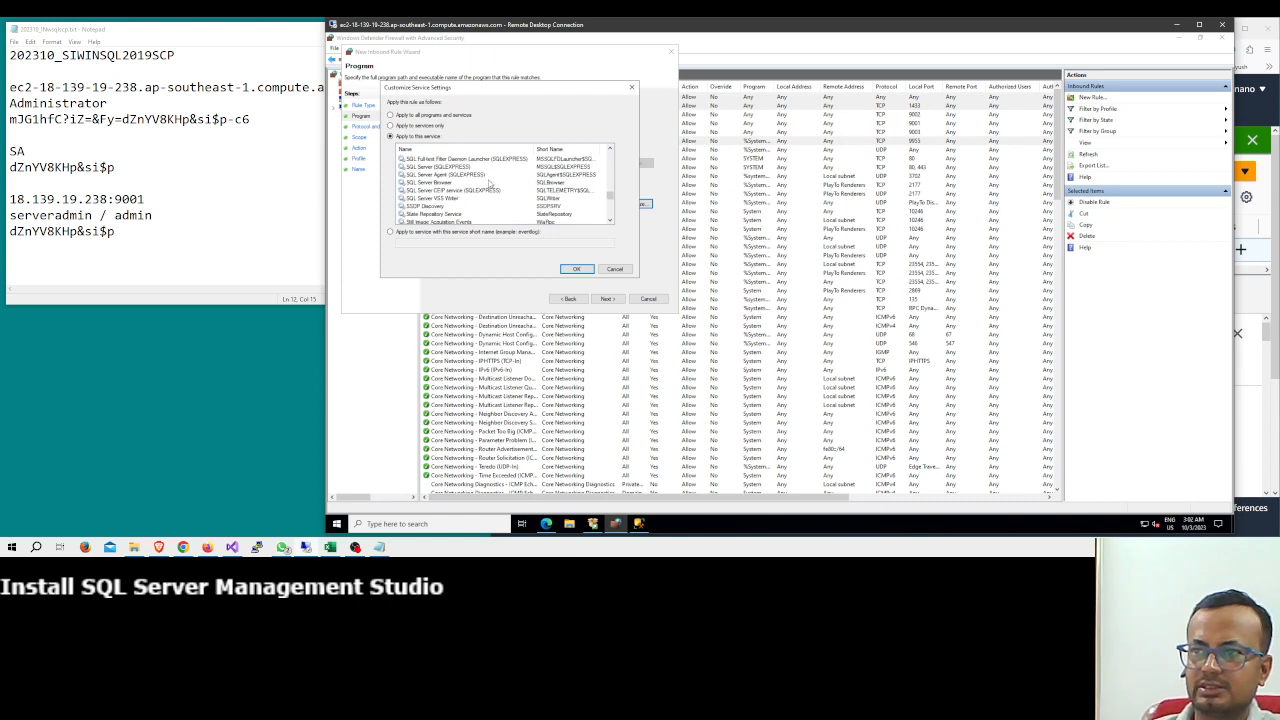
{"action": "scroll", "coordinate": [490, 183], "scroll_direction": "up", "scroll_amount": 3}
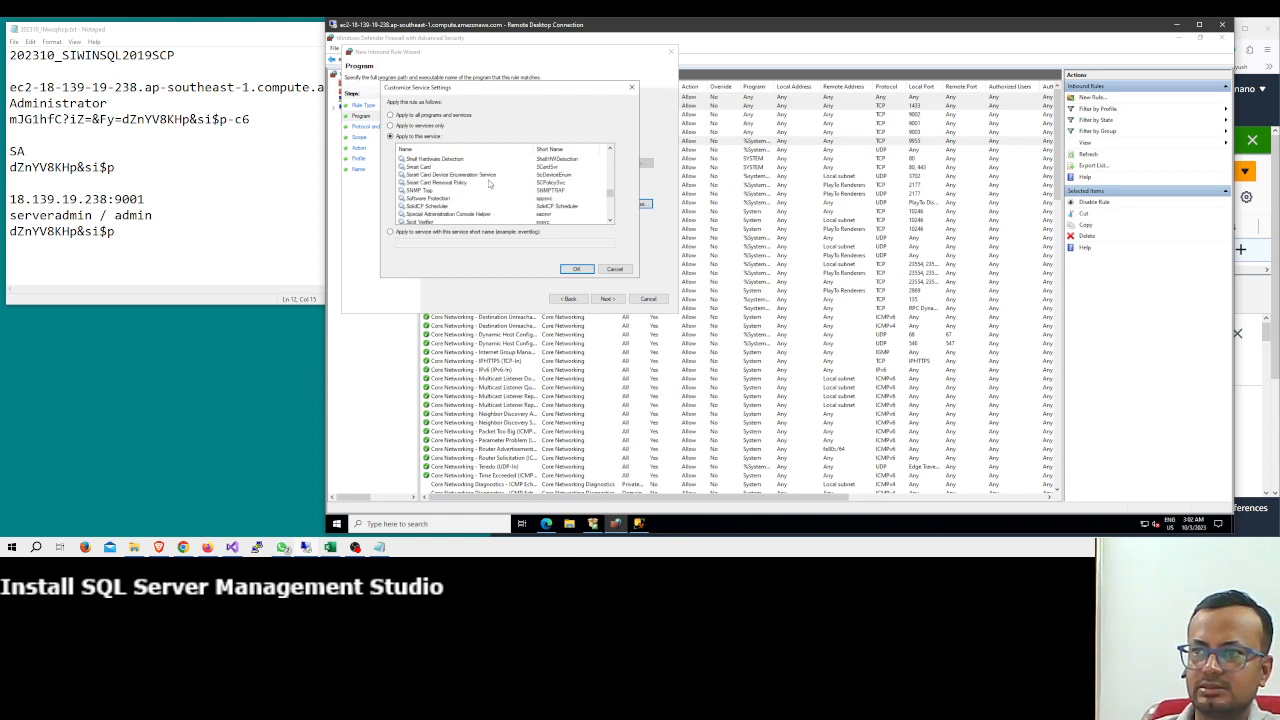
{"action": "scroll", "coordinate": [490, 183], "scroll_direction": "down", "scroll_amount": 1}
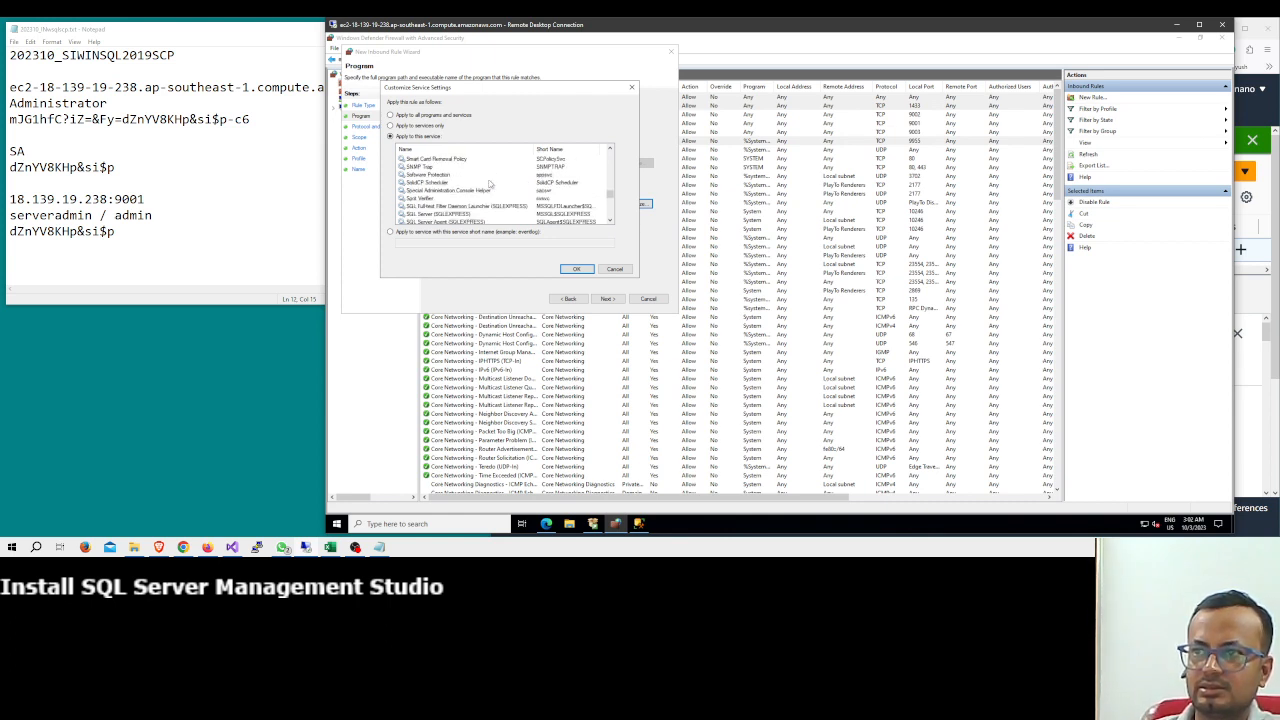
{"action": "scroll", "coordinate": [490, 183], "scroll_direction": "down", "scroll_amount": 1}
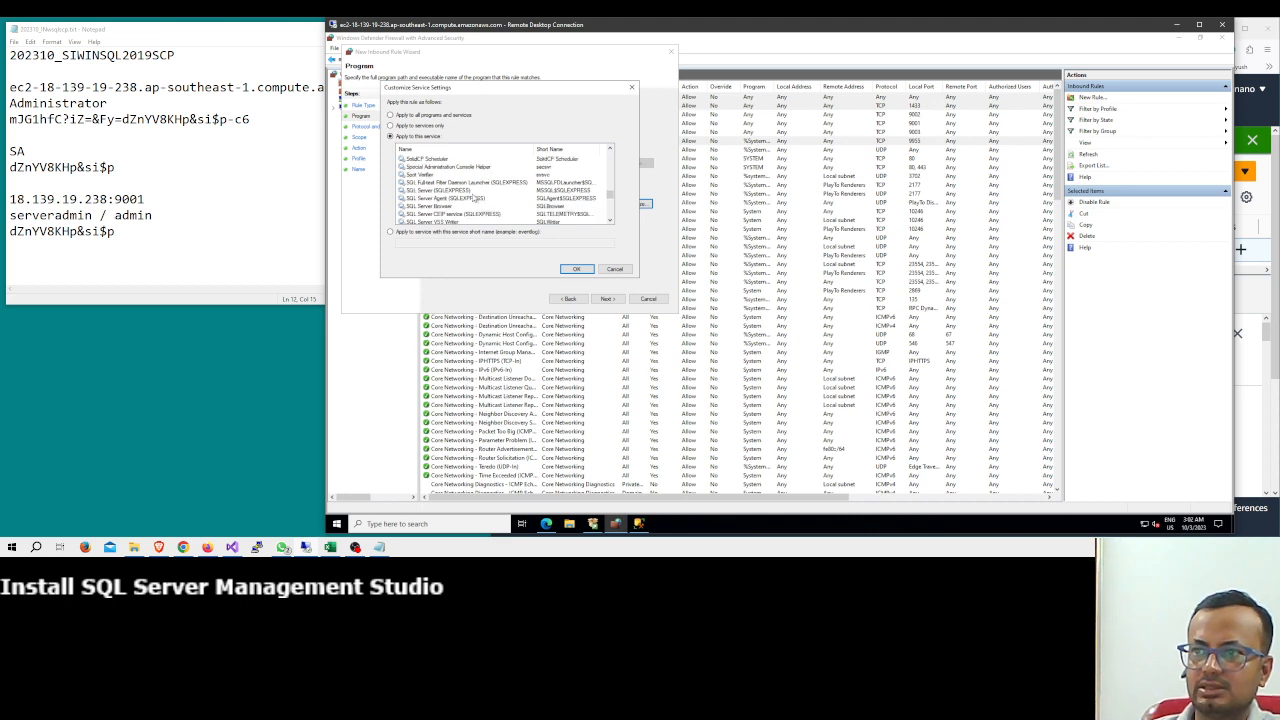
{"action": "left_click", "coordinate": [449, 207]}
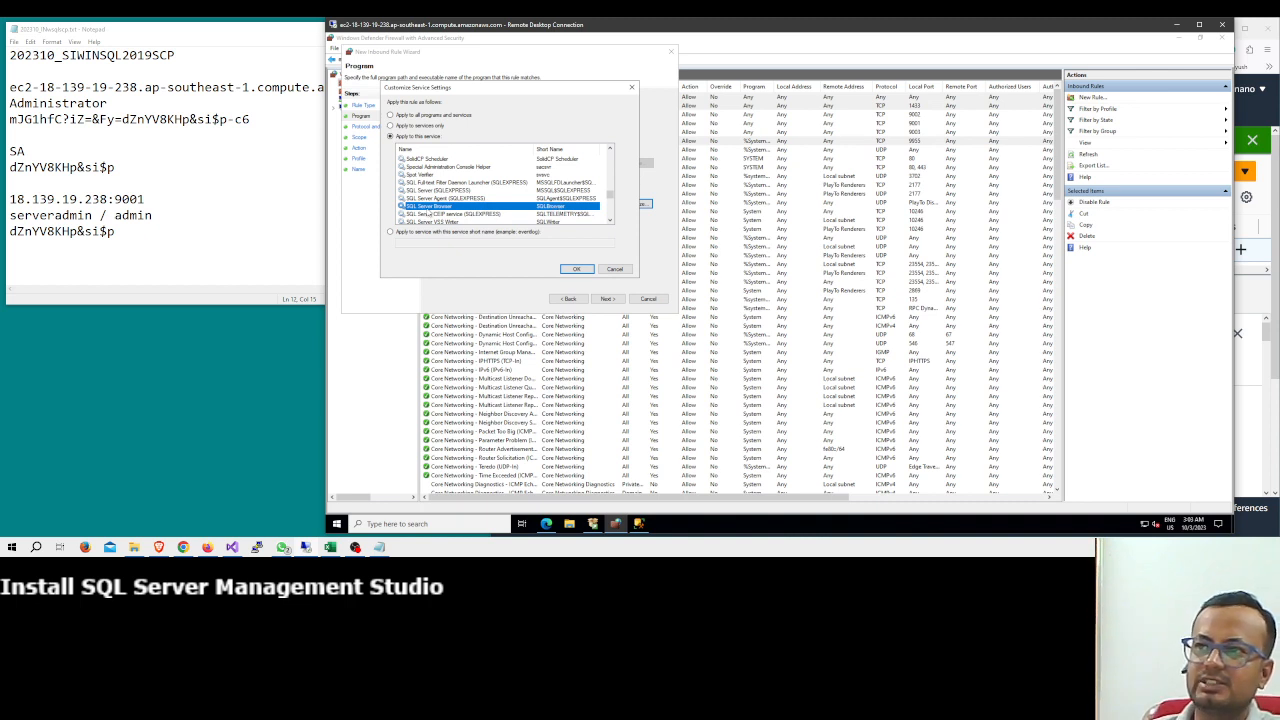
{"action": "left_click", "coordinate": [573, 269]}
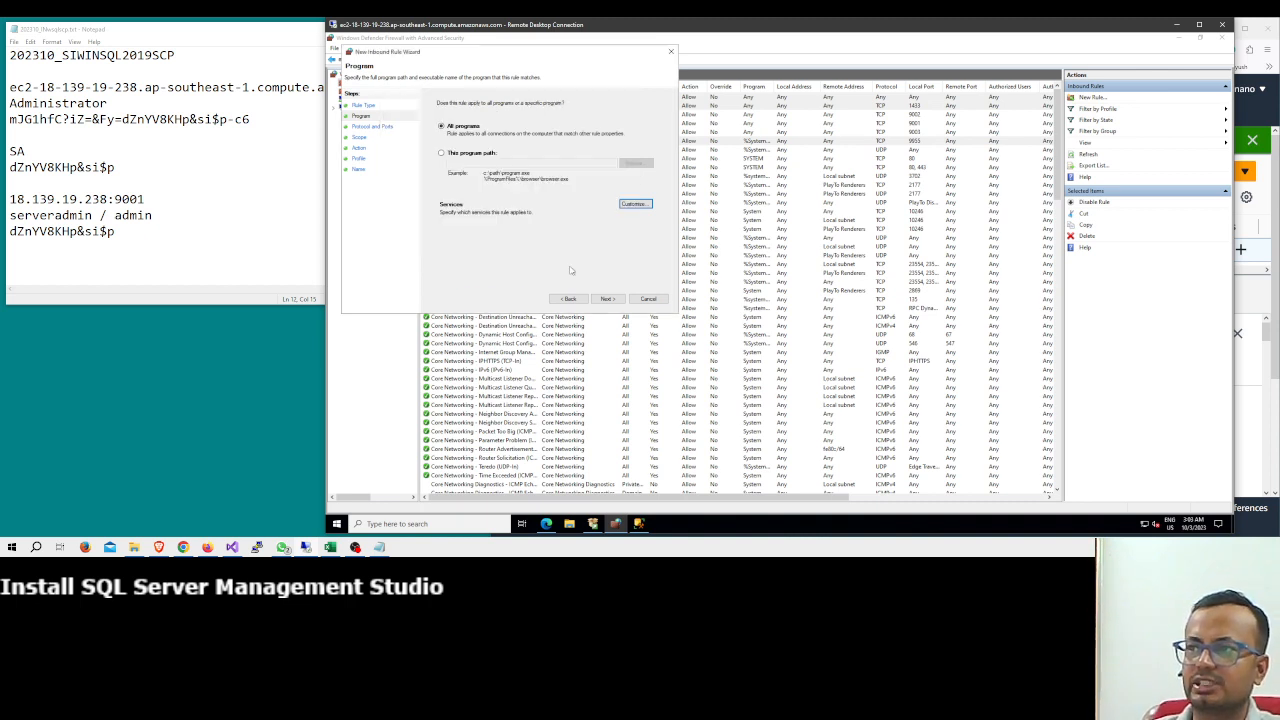
Keep the default protocol, scope, action and profiles for the browser service rule, name it SQL SERVER Browser and finish it.
{"action": "left_click", "coordinate": [609, 299]}
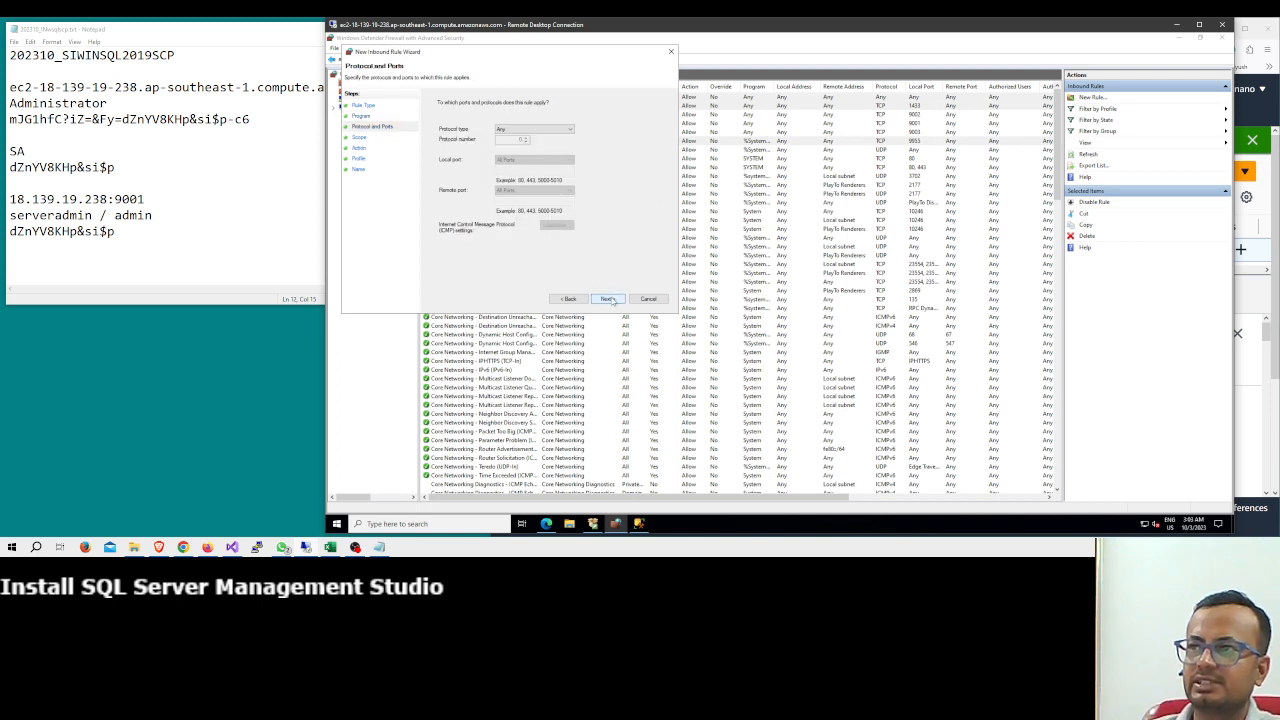
{"action": "left_click", "coordinate": [609, 299]}
{"action": "left_click", "coordinate": [609, 299]}
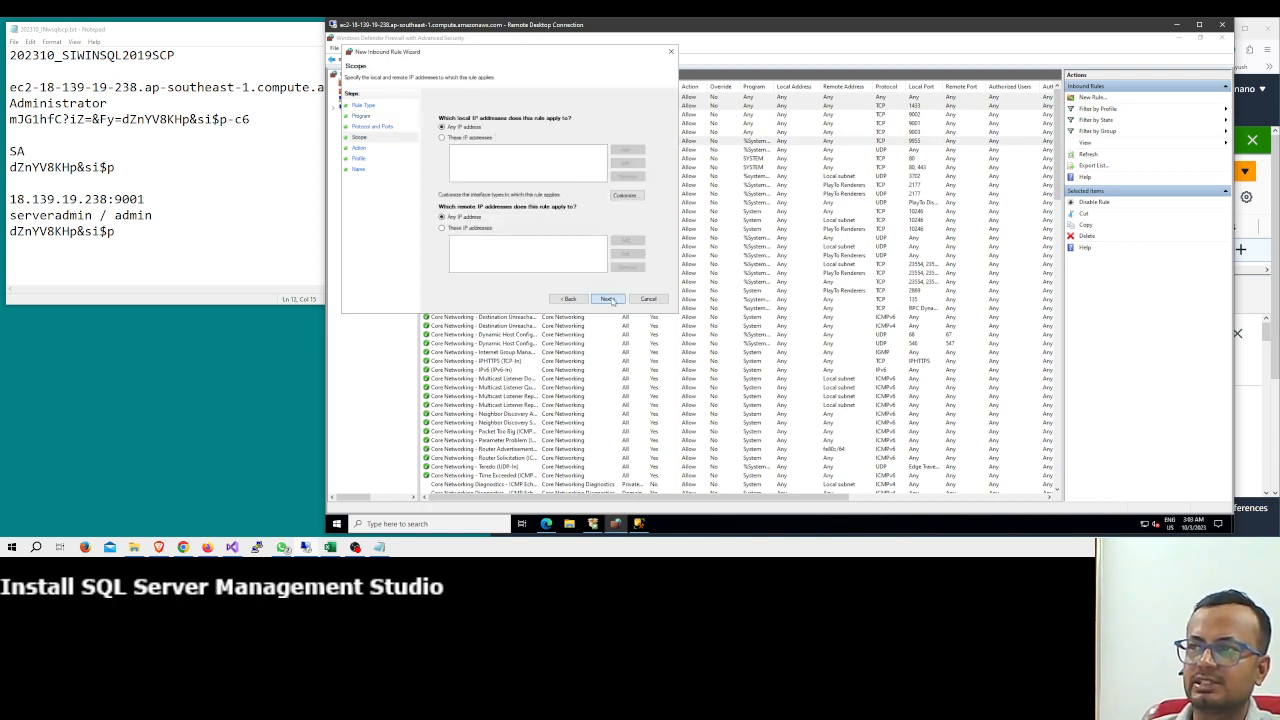
{"action": "left_click", "coordinate": [609, 299]}
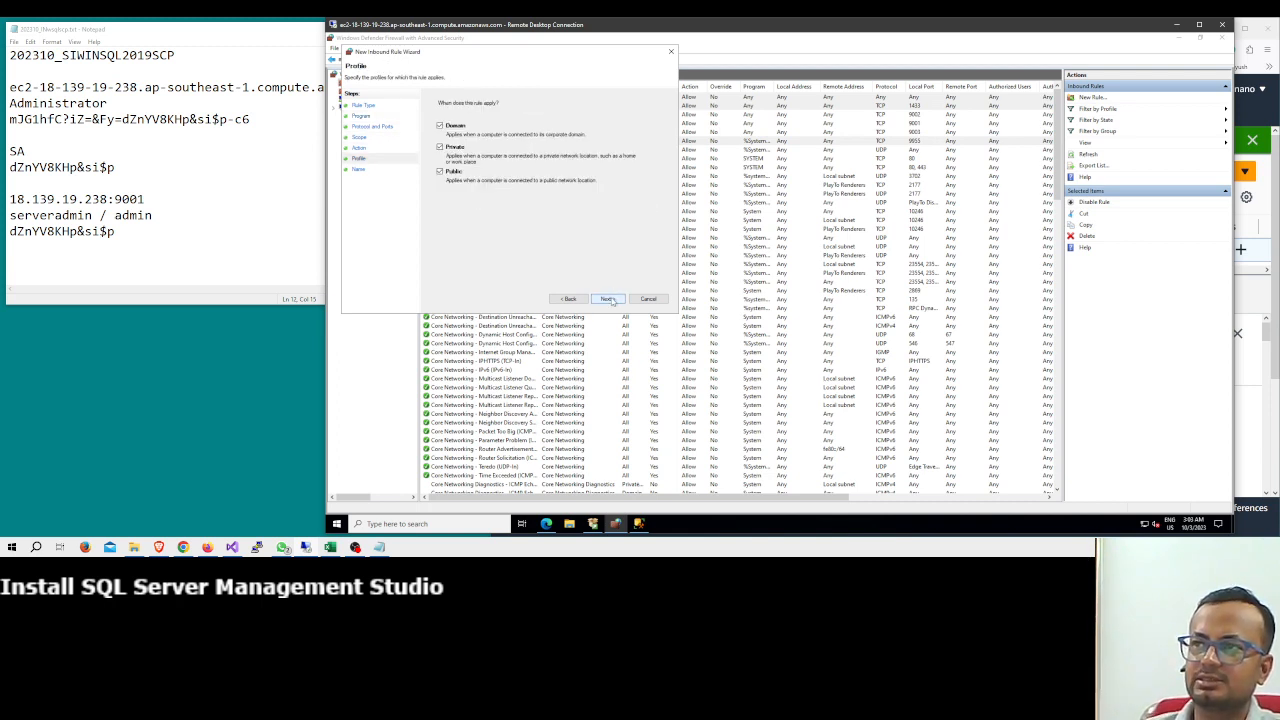
{"action": "left_click", "coordinate": [609, 299]}
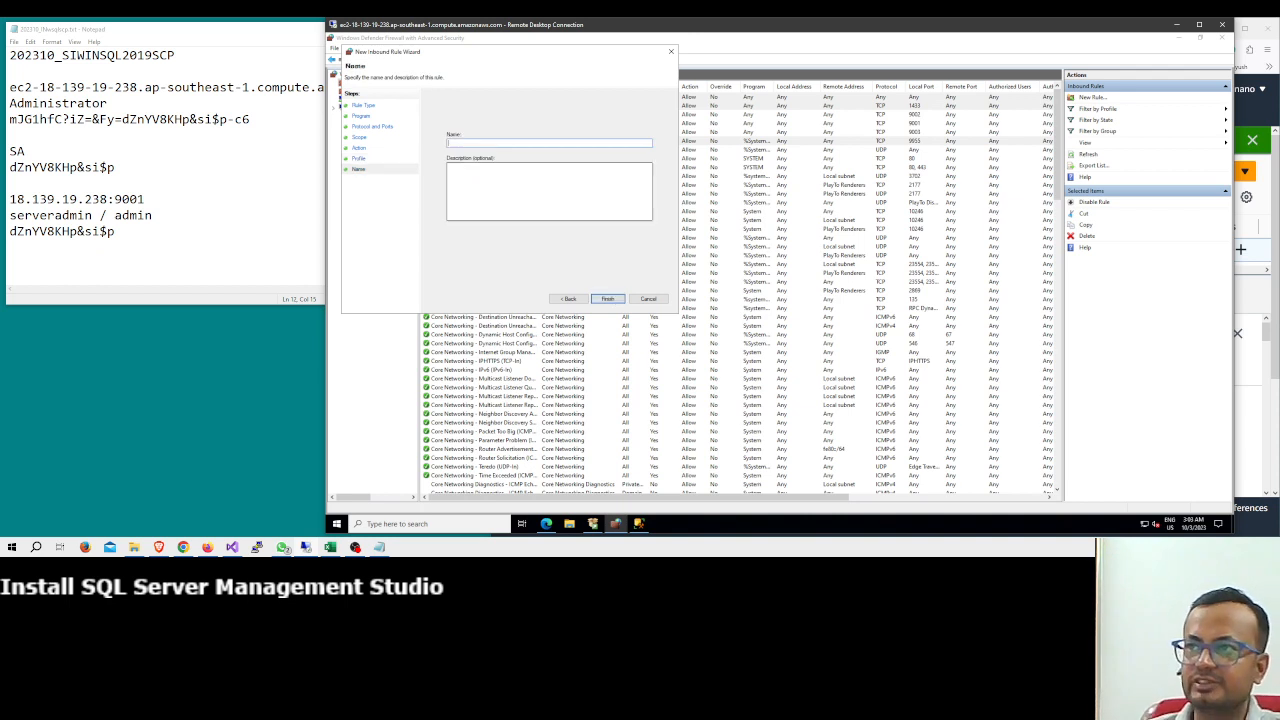
{"action": "type", "text": "SQL SERVER Browser"}
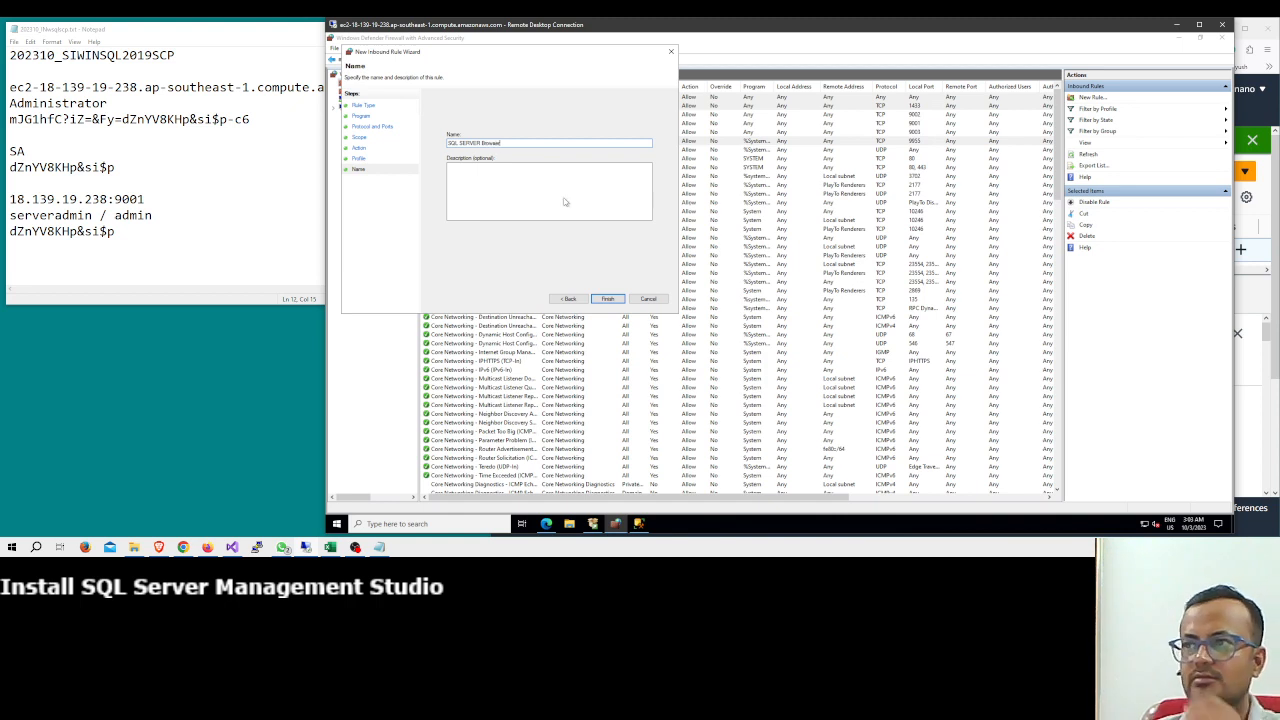
{"action": "left_click", "coordinate": [609, 299]}
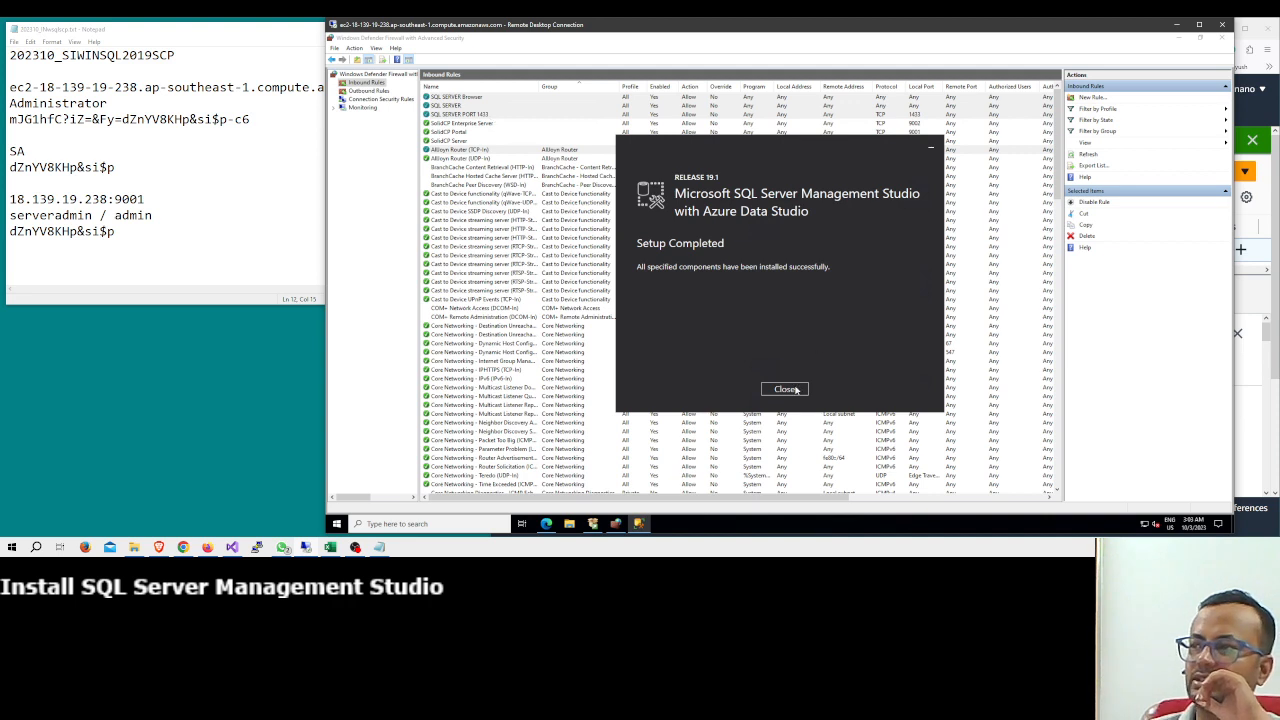
Close the completed Management Studio setup along with the firewall, SQL Server Installation Center and Edge windows.
{"action": "left_click", "coordinate": [508, 115]}
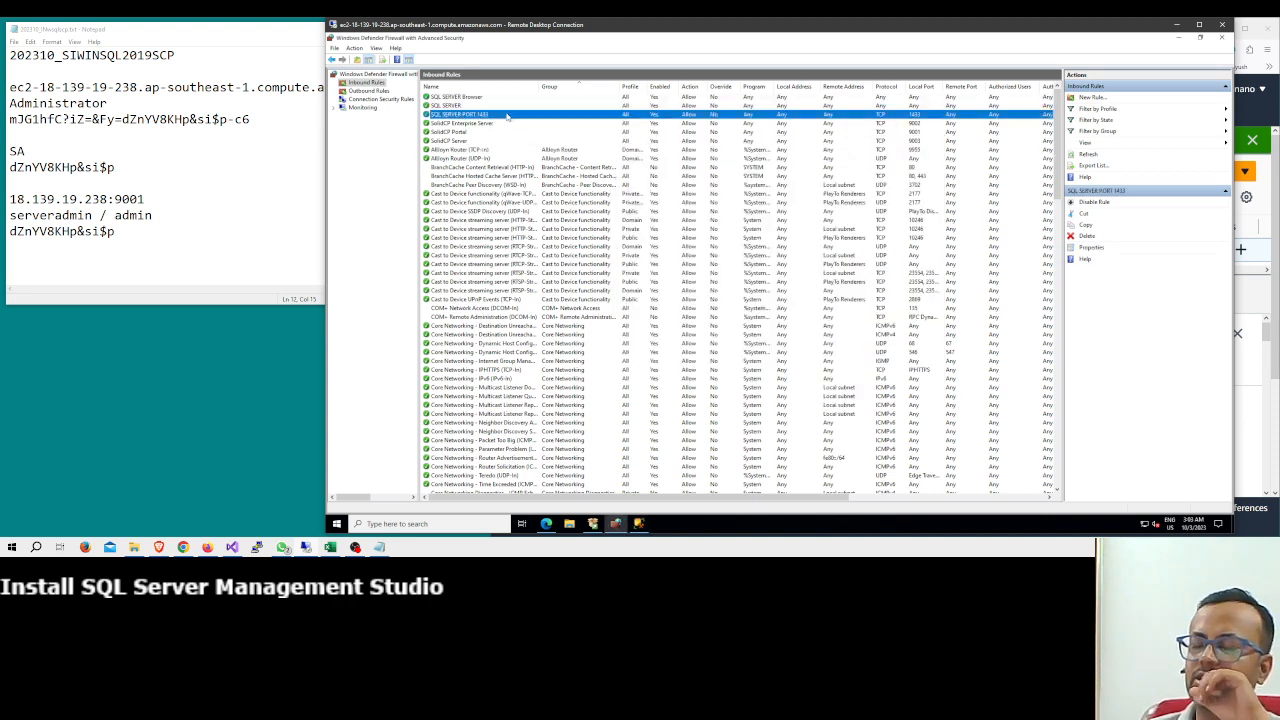
{"action": "left_click", "coordinate": [638, 523]}
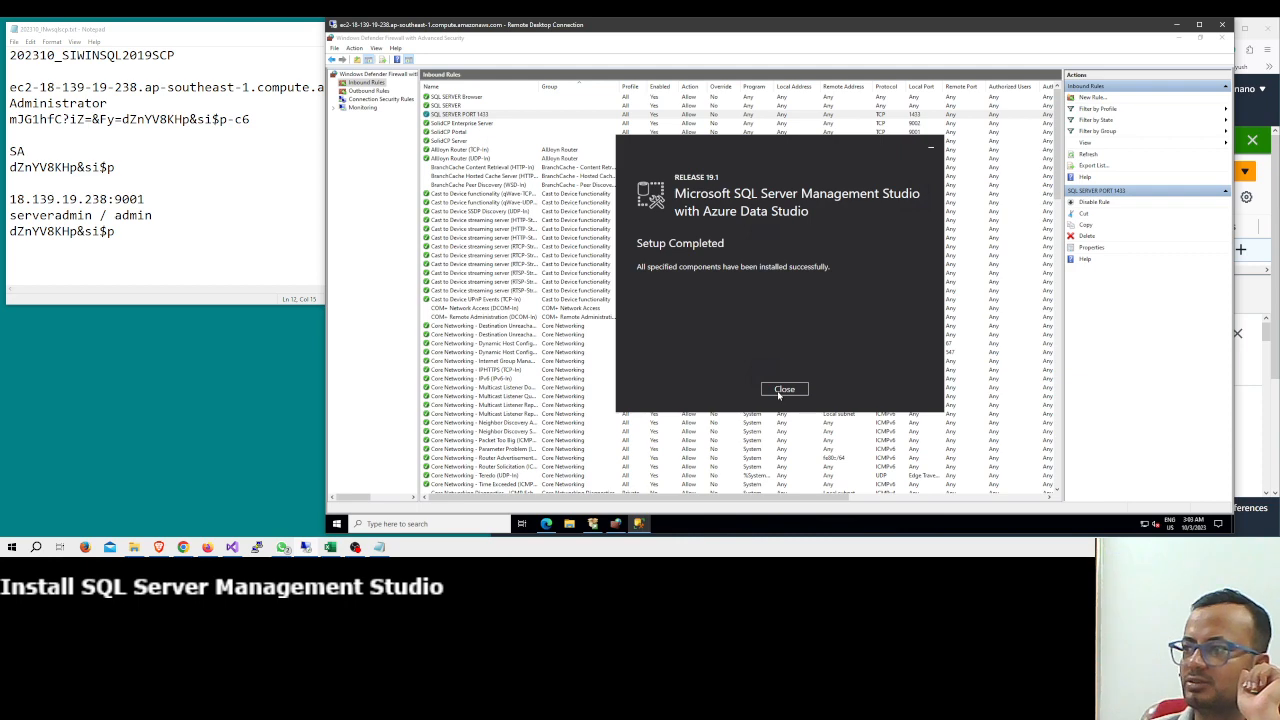
{"action": "left_click", "coordinate": [781, 391]}
{"action": "left_click", "coordinate": [1221, 38]}
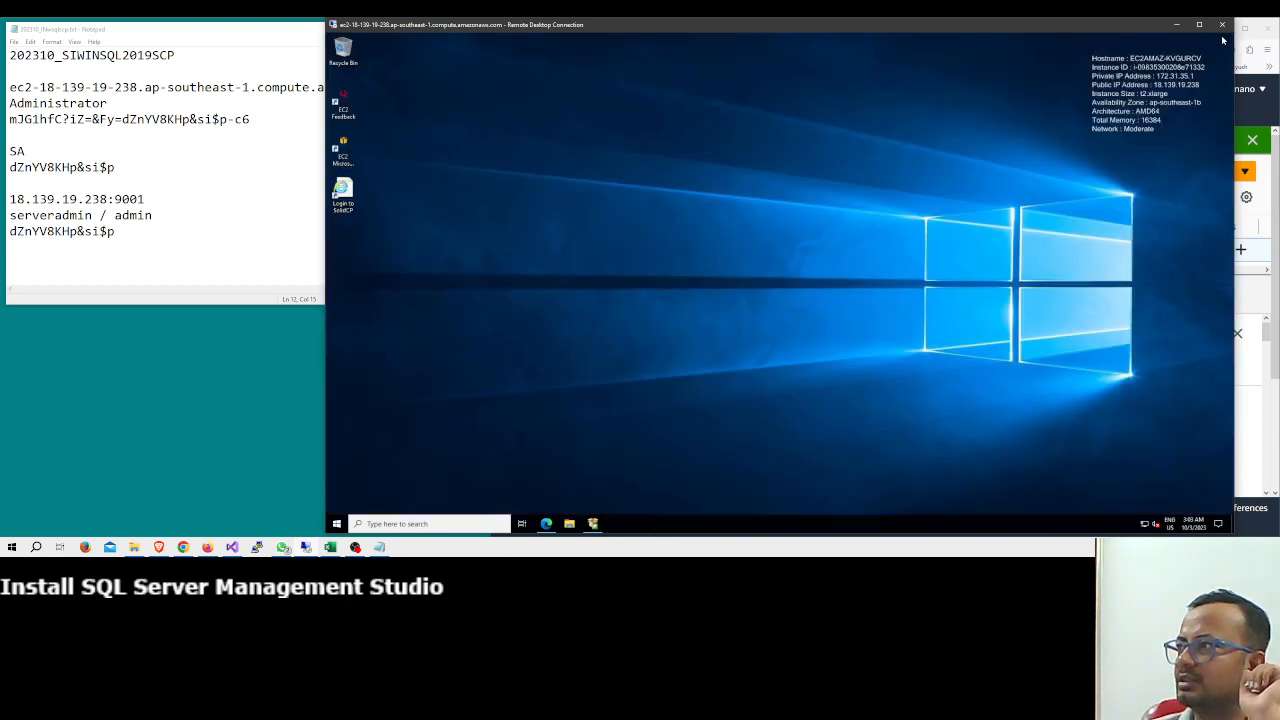
{"action": "left_click", "coordinate": [594, 523]}
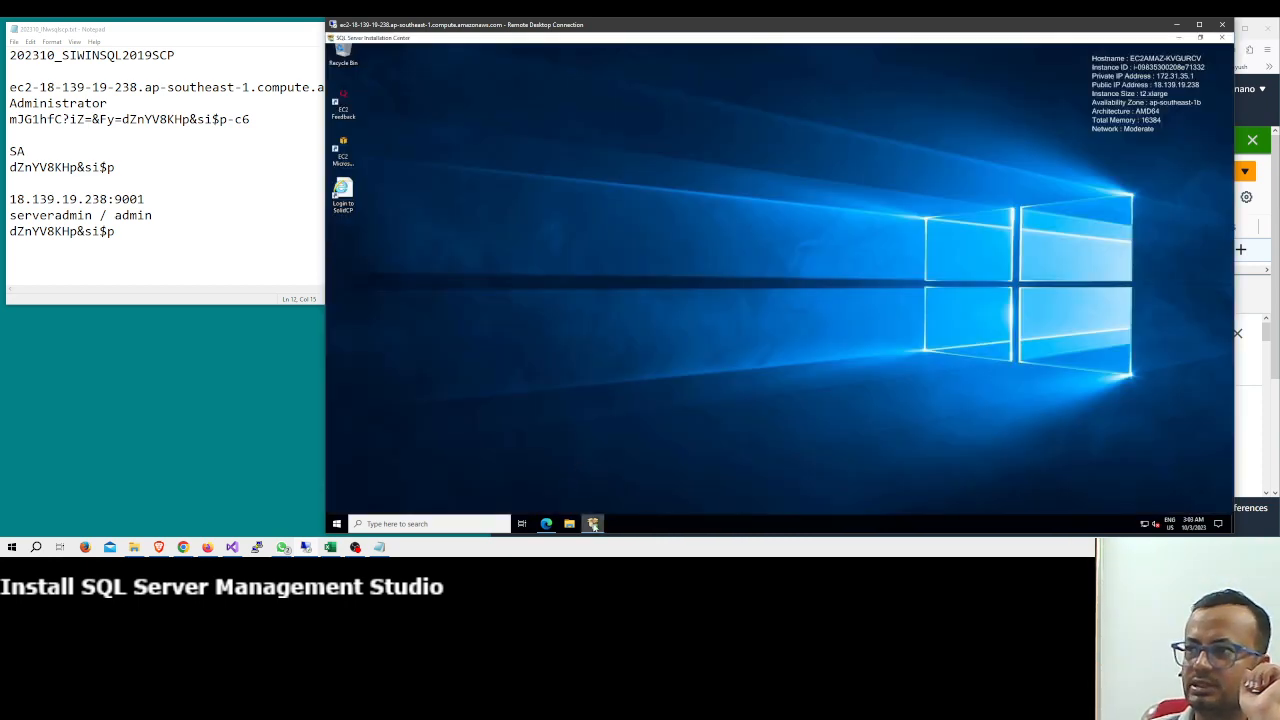
{"action": "left_click", "coordinate": [1224, 37]}
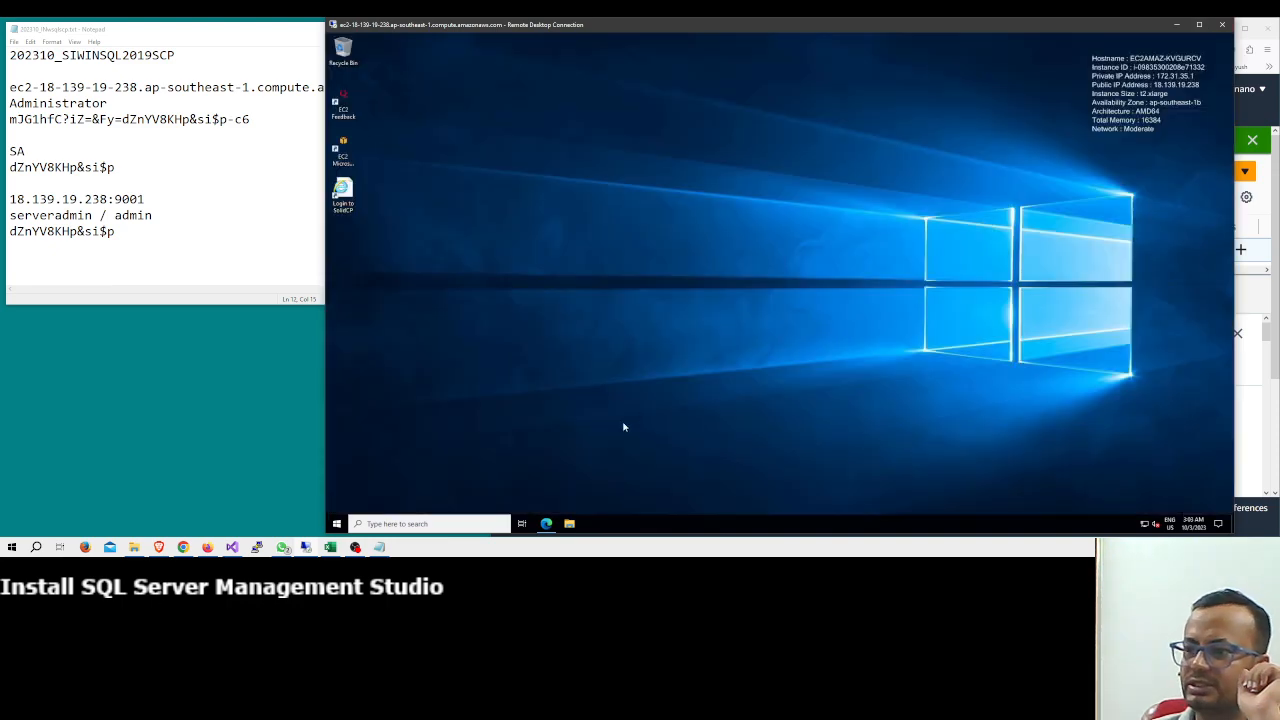
{"action": "left_click", "coordinate": [546, 523]}
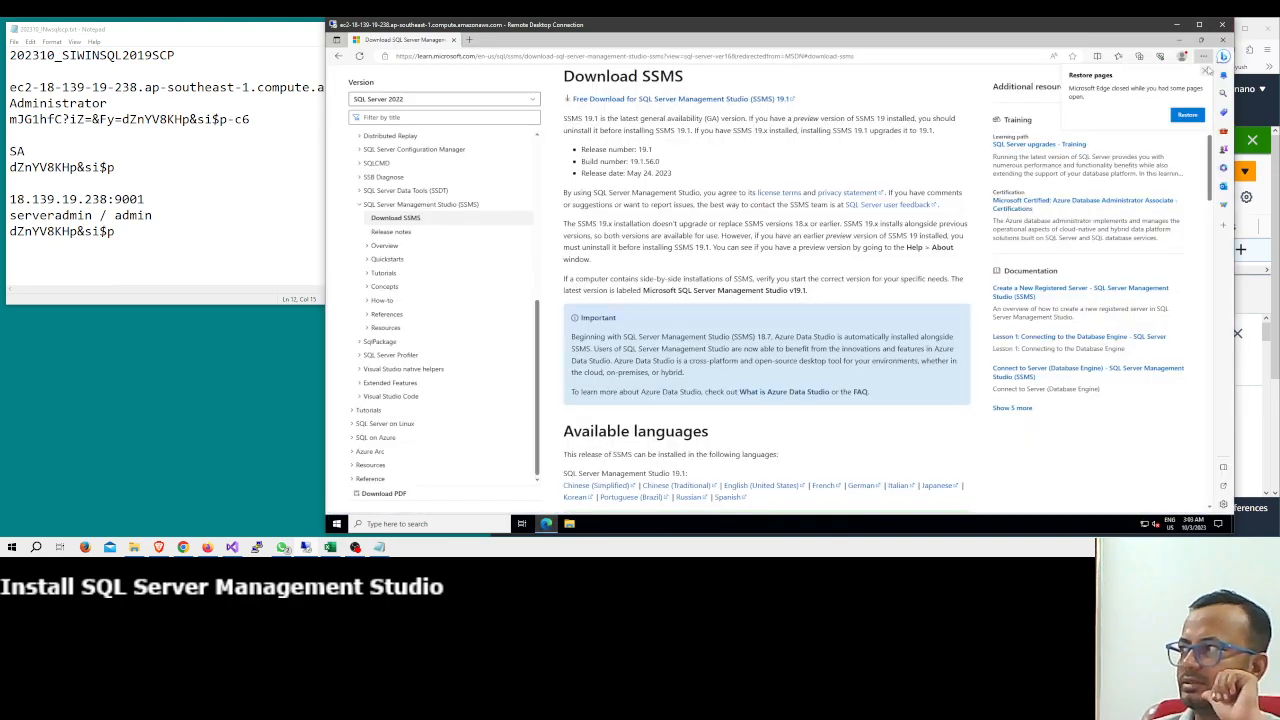
{"action": "left_click", "coordinate": [1222, 39]}
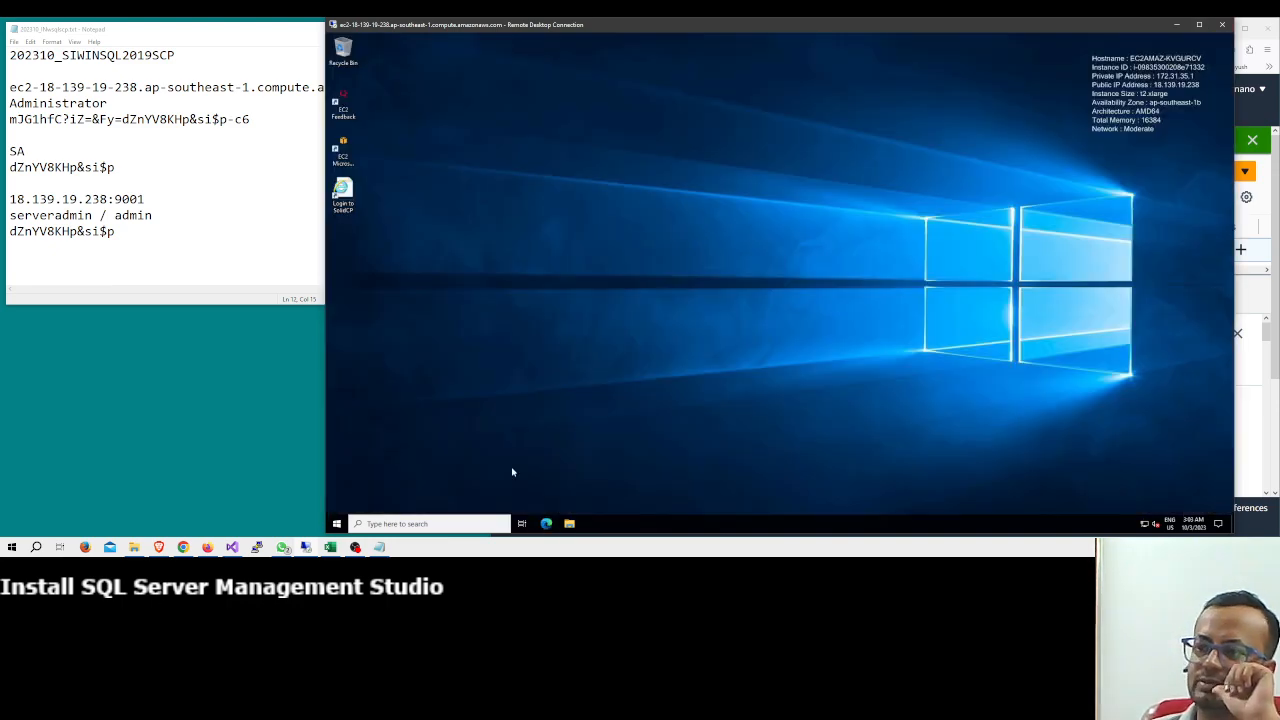
Search the server for sql and open SQL Server 2019 Configuration Manager.
{"action": "left_click", "coordinate": [441, 524]}
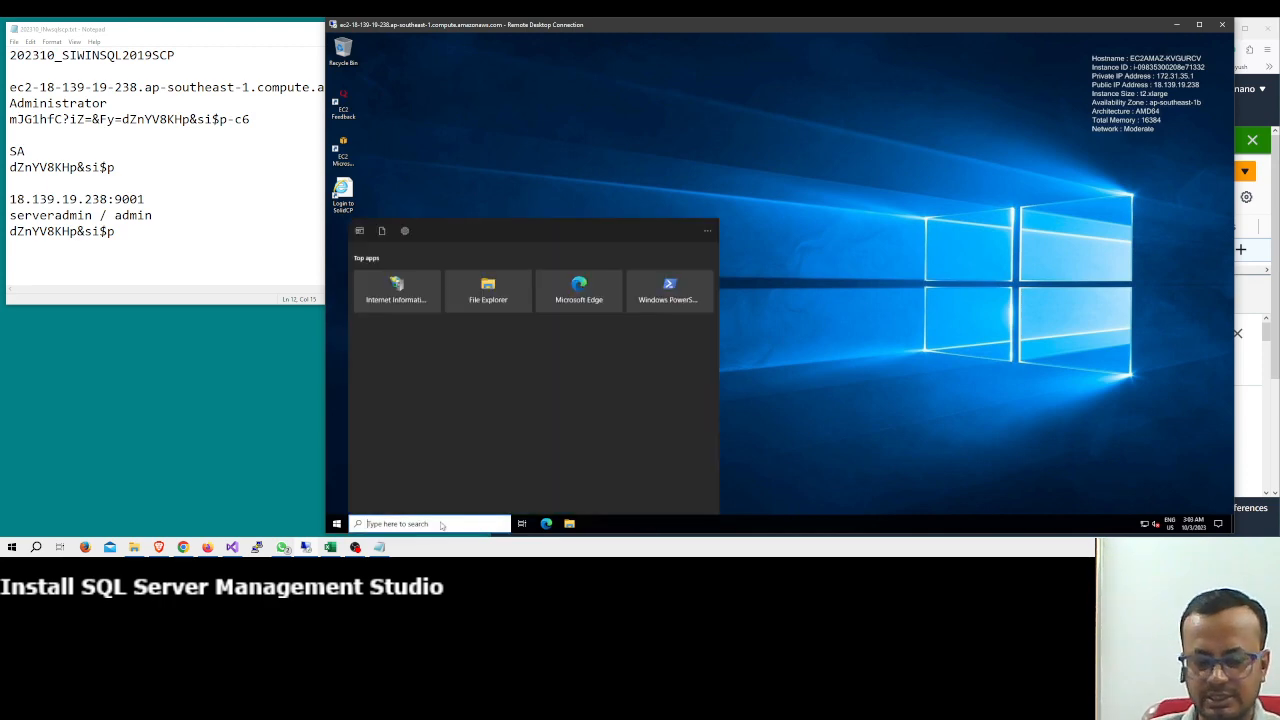
{"action": "type", "text": "sql"}
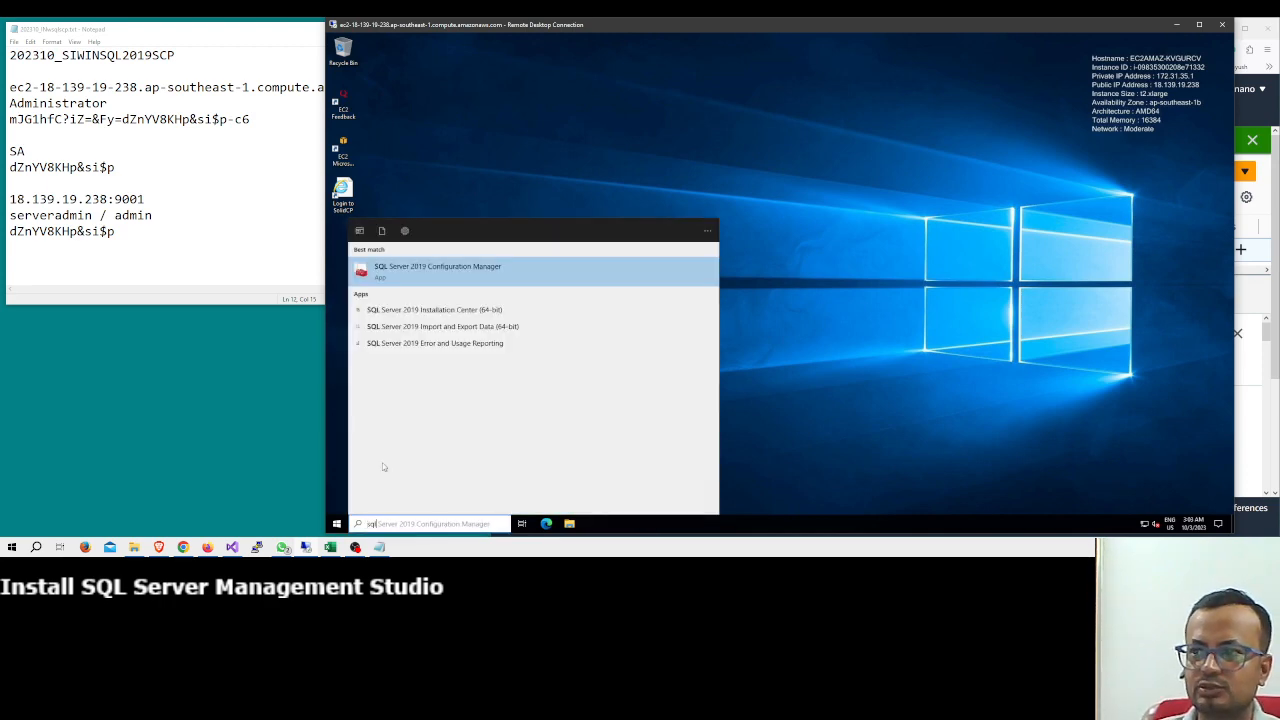
{"action": "left_click", "coordinate": [431, 271]}
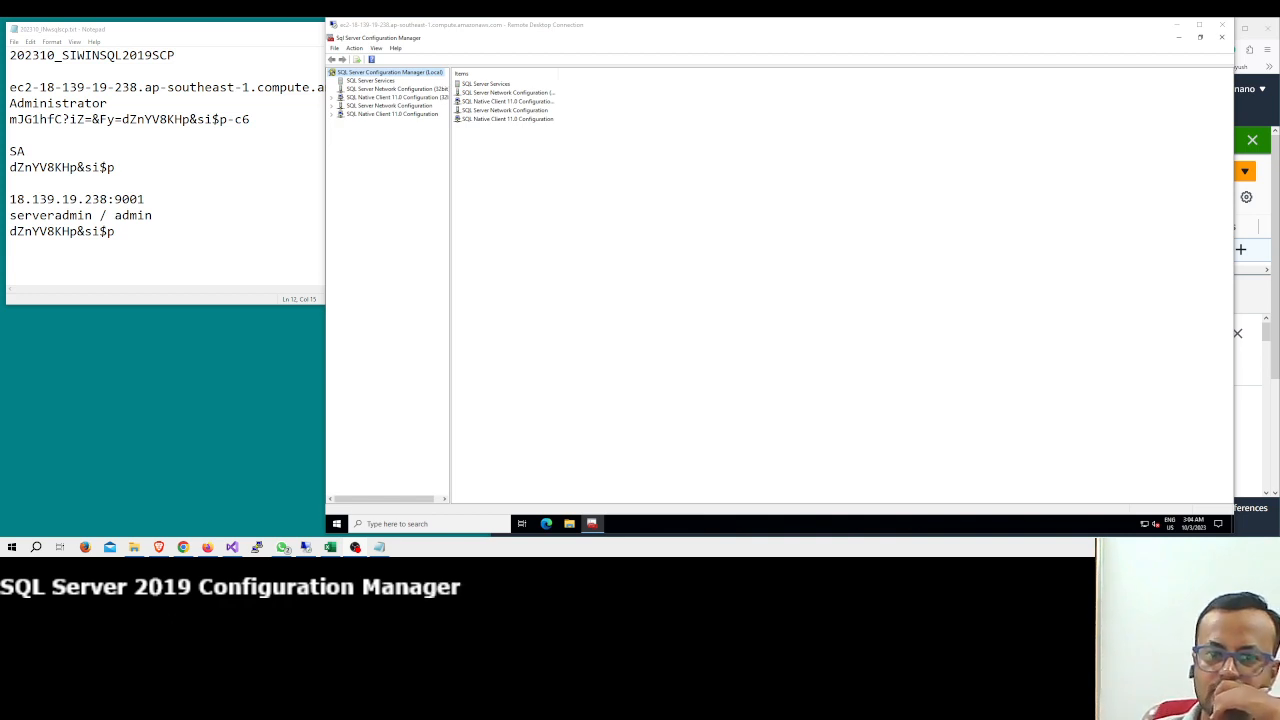
Expand SQL Server Network Configuration and display the Protocols for SQLEXPRESS.
{"action": "left_click", "coordinate": [386, 116]}
{"action": "left_click", "coordinate": [386, 116]}
{"action": "left_click", "coordinate": [335, 114]}
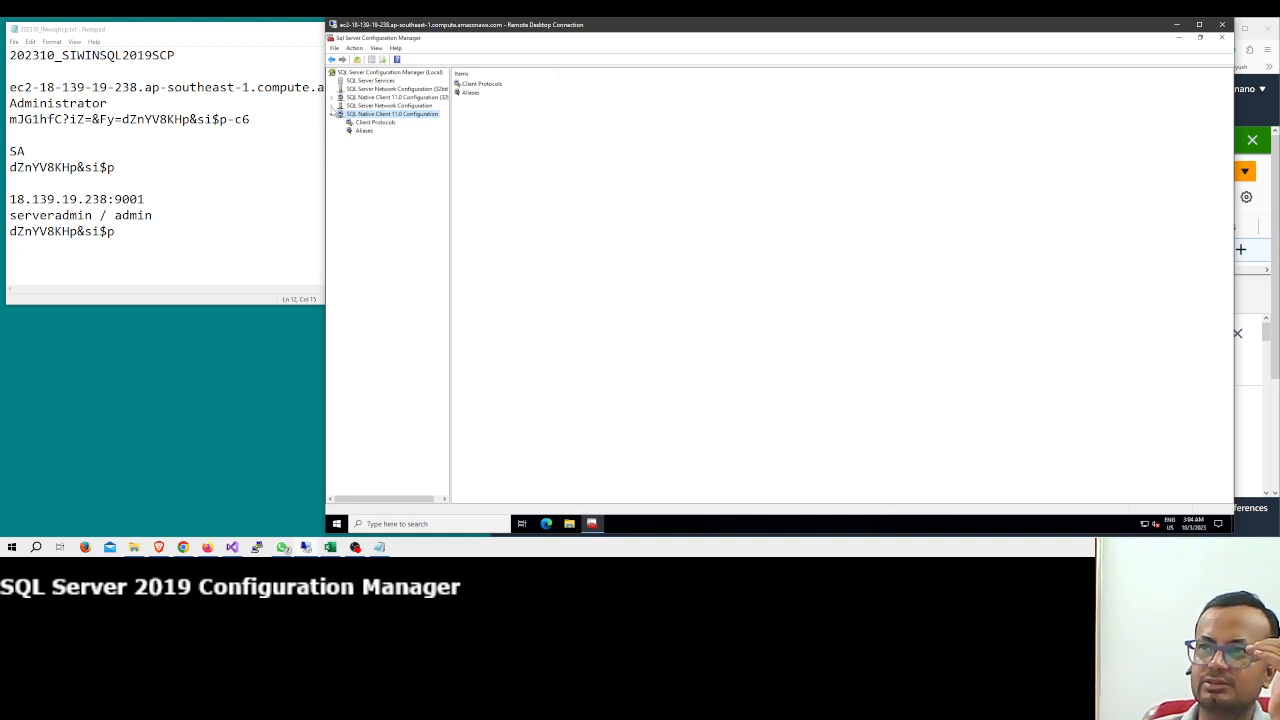
{"action": "left_click", "coordinate": [333, 114]}
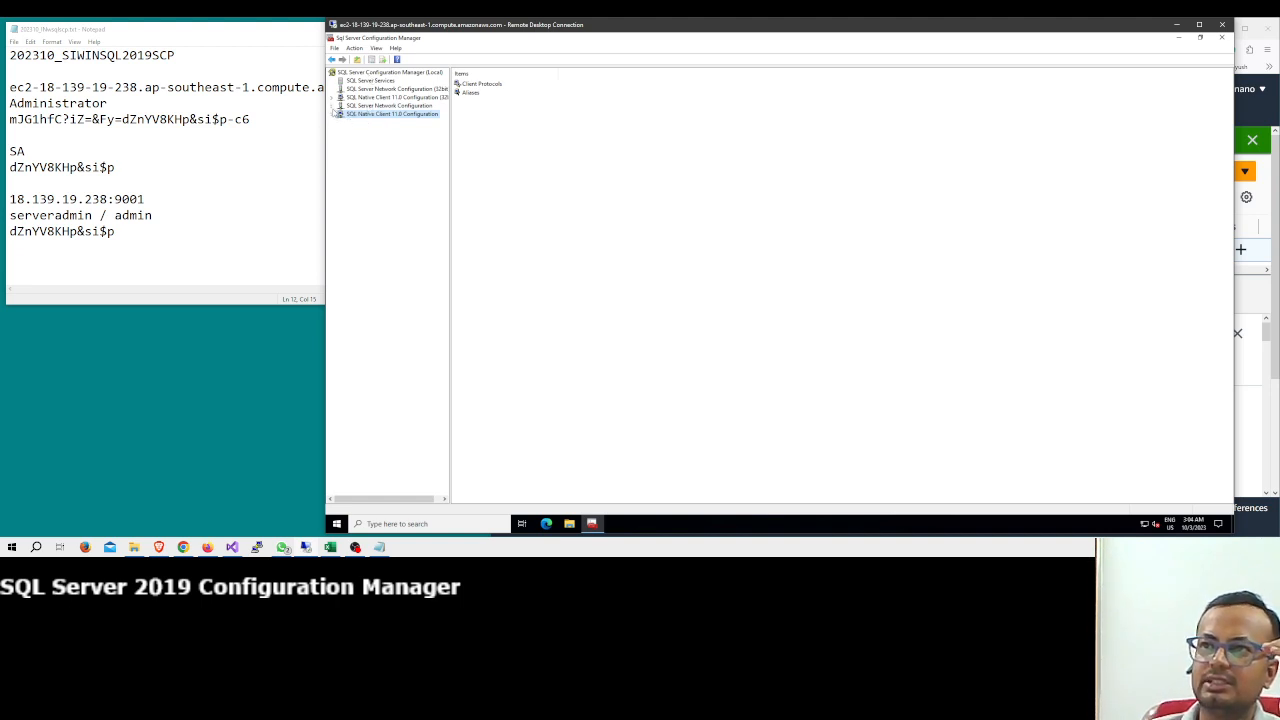
{"action": "left_click", "coordinate": [332, 105]}
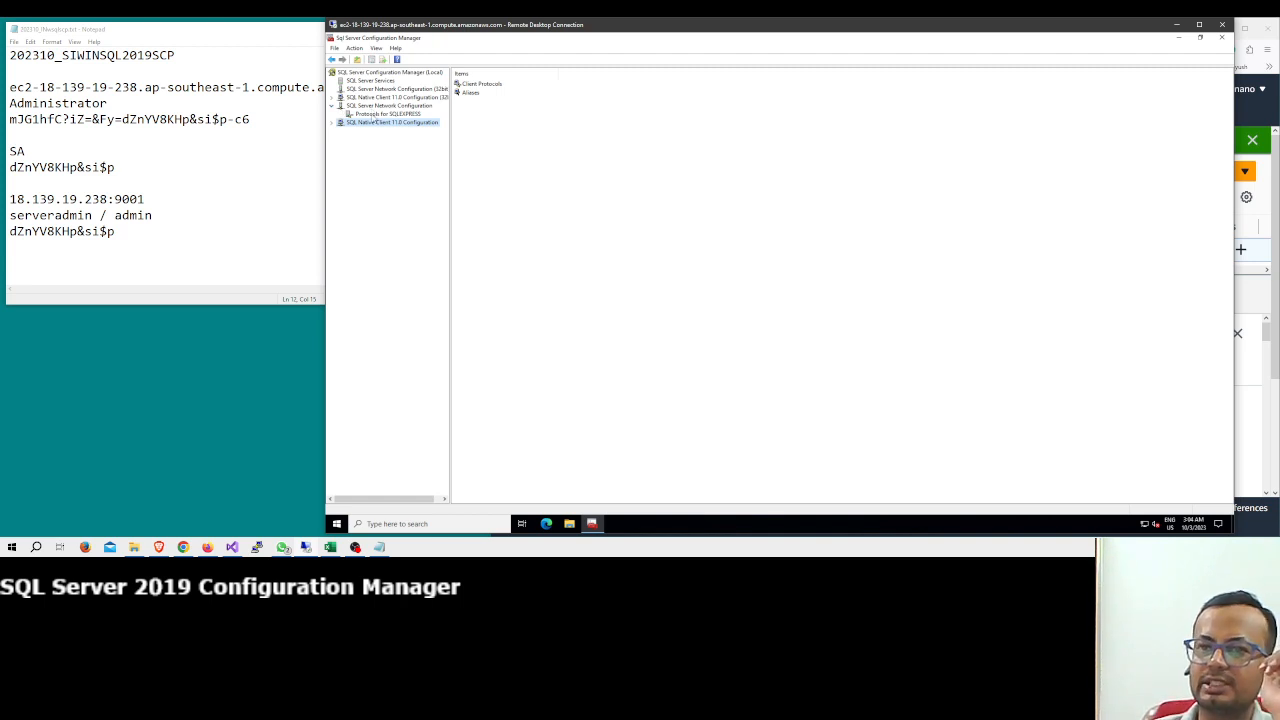
{"action": "left_click", "coordinate": [377, 114]}
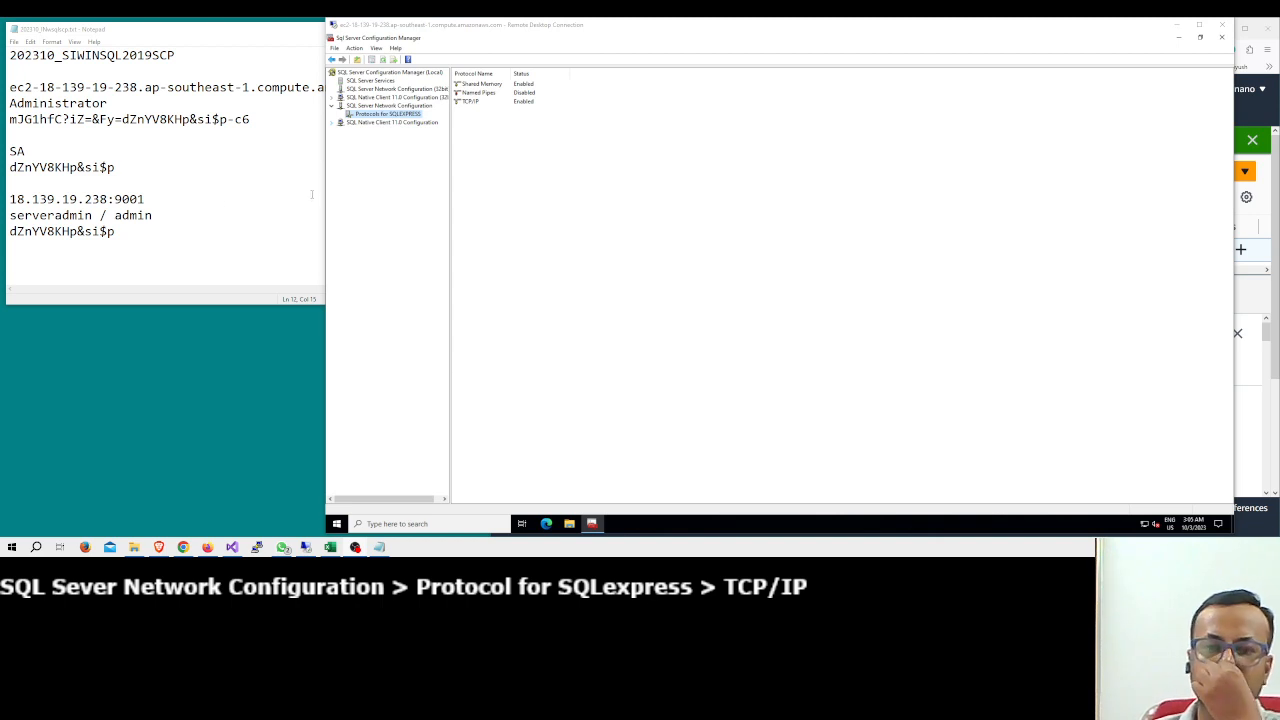
Open the TCP/IP protocol's properties, check its Enabled option and go to the IPAll section of the IP addresses.
{"action": "double_click", "coordinate": [472, 102]}
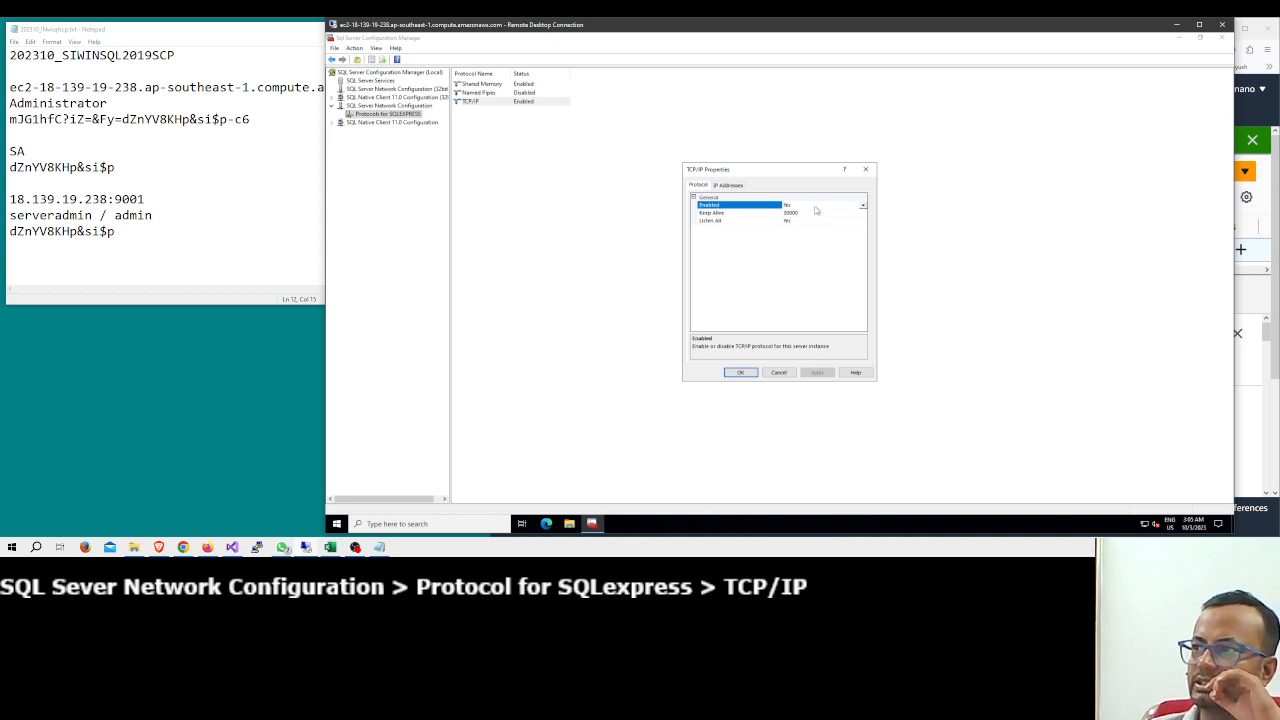
{"action": "left_click", "coordinate": [815, 207]}
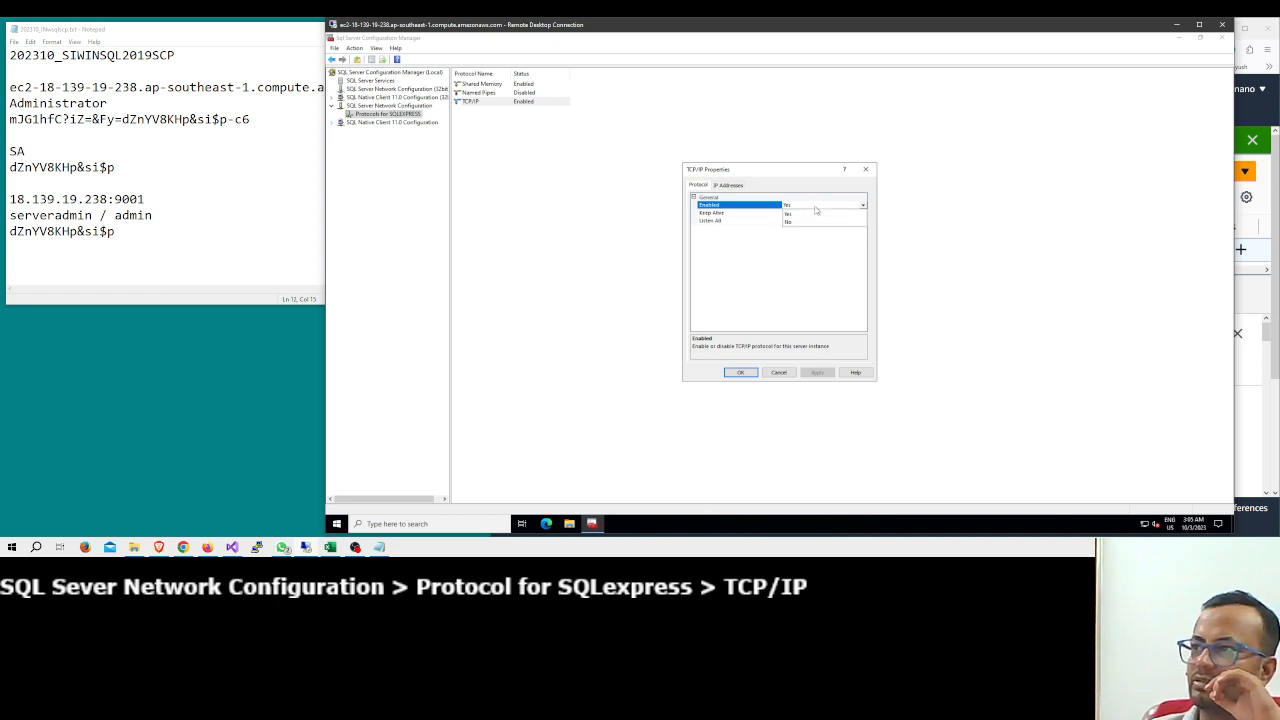
{"action": "left_click", "coordinate": [731, 186]}
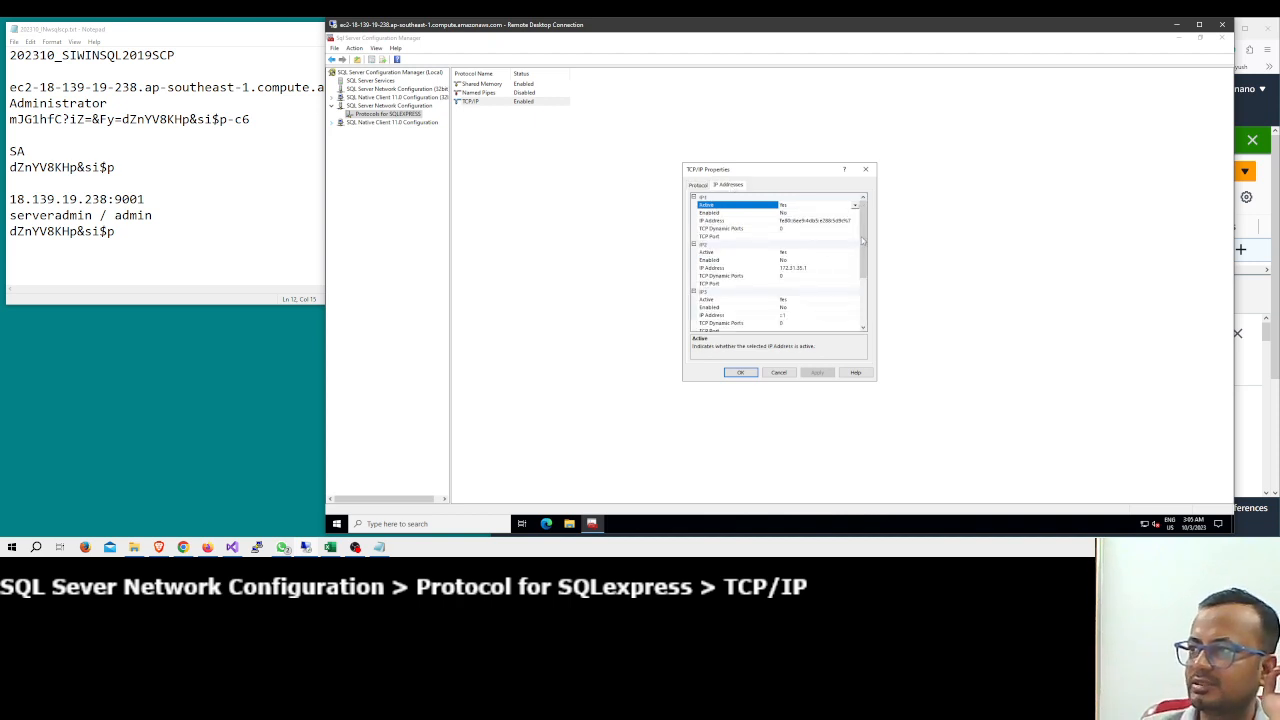
{"action": "left_click_drag", "start_coordinate": [864, 240], "coordinate": [859, 308]}
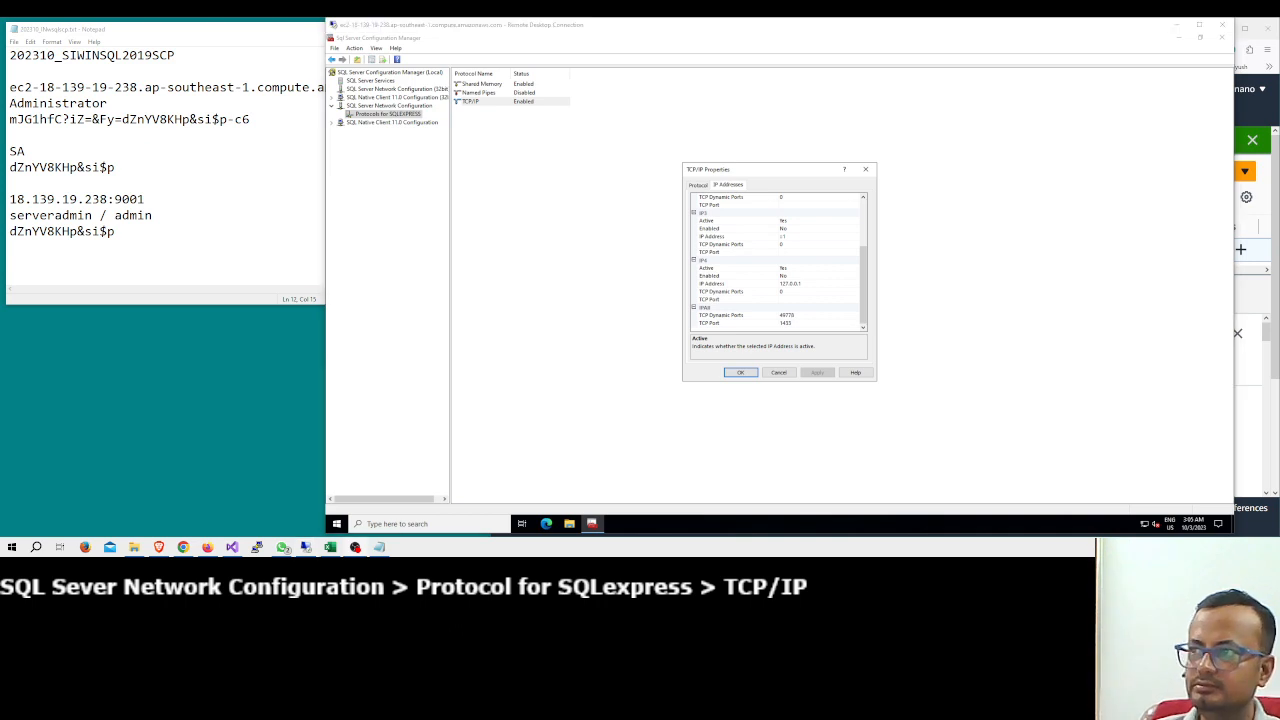
{"action": "type", "text": ">"}
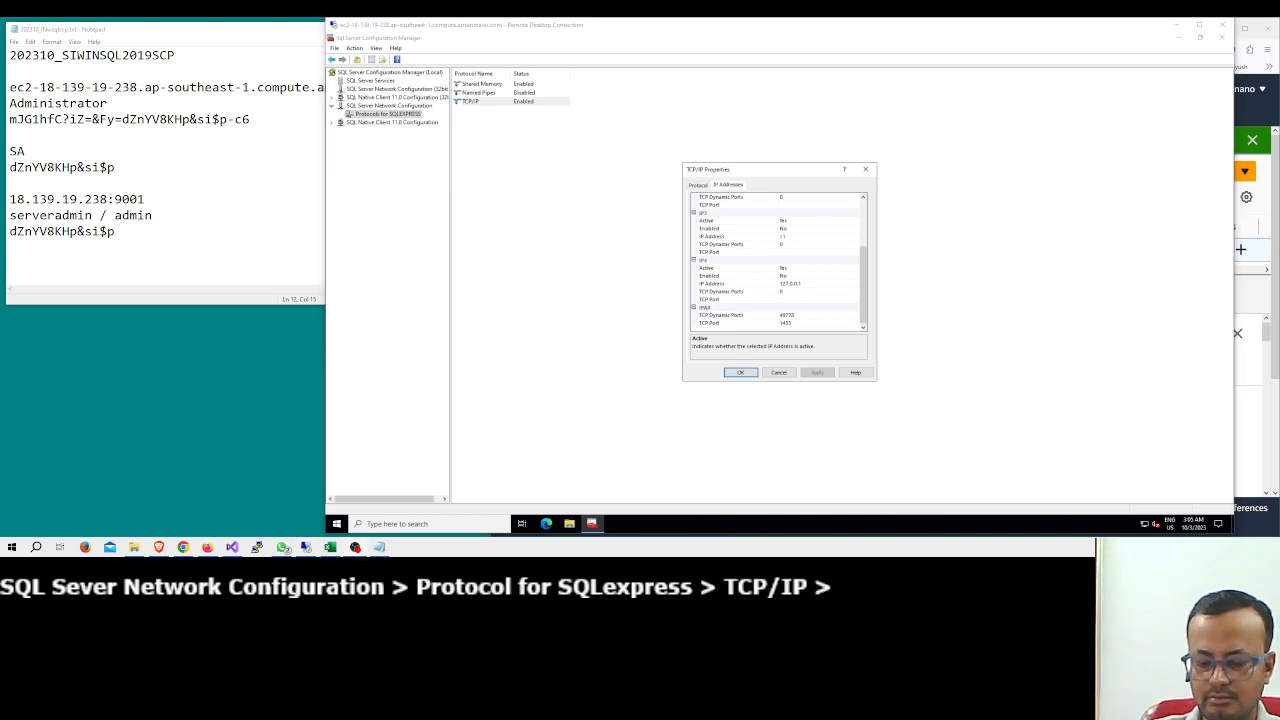
{"action": "type", "text": " IP Adress"}
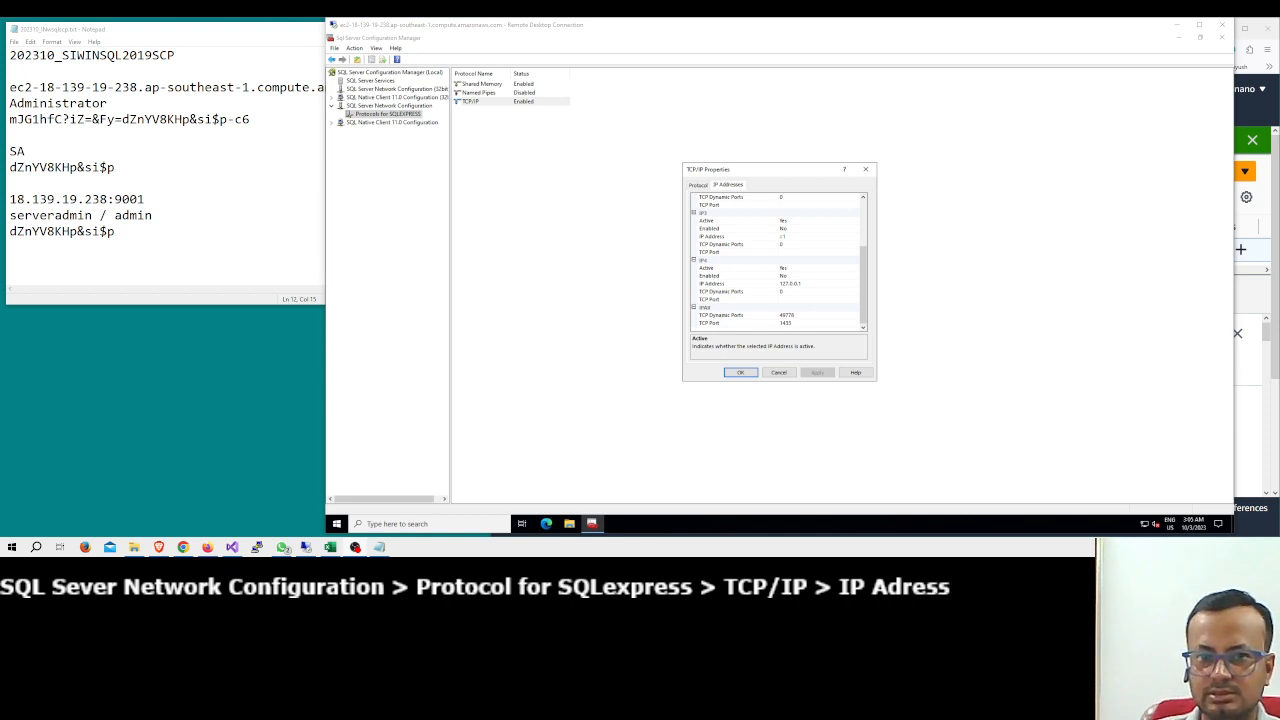
{"action": "type", "text": "ed"}
{"action": "key", "text": "BackSpace"}
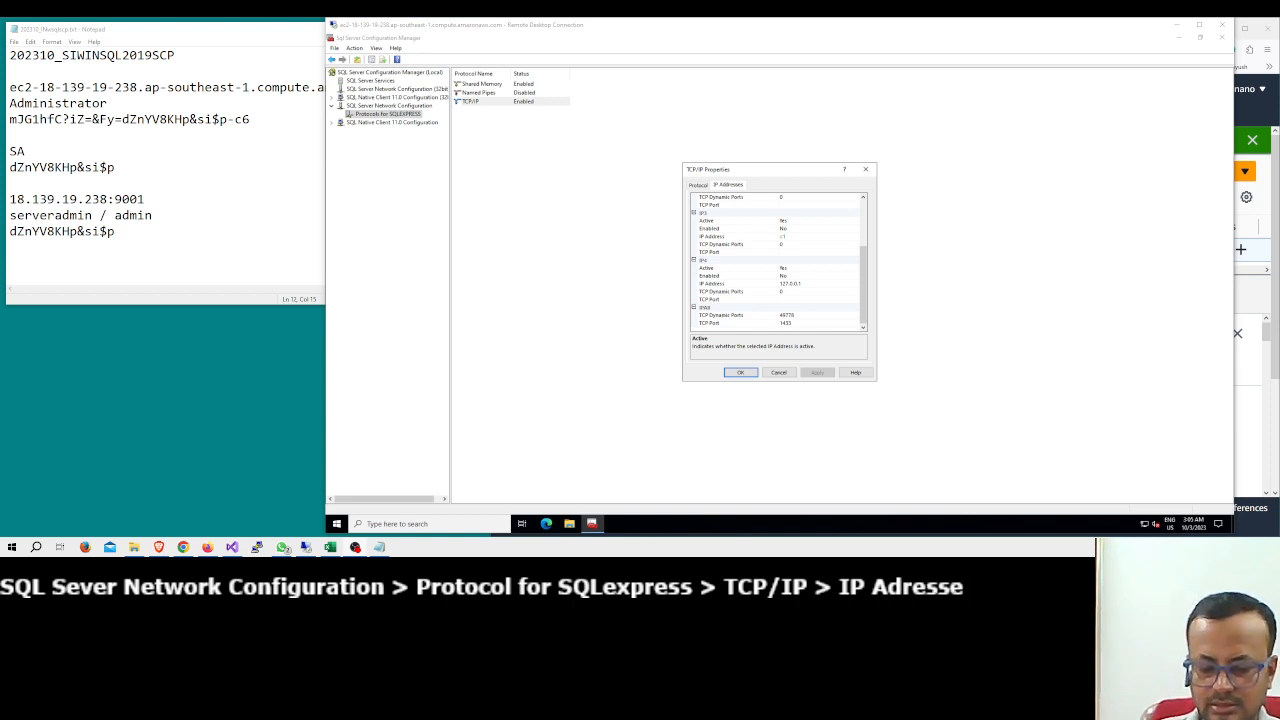
{"action": "type", "text": "ss"}
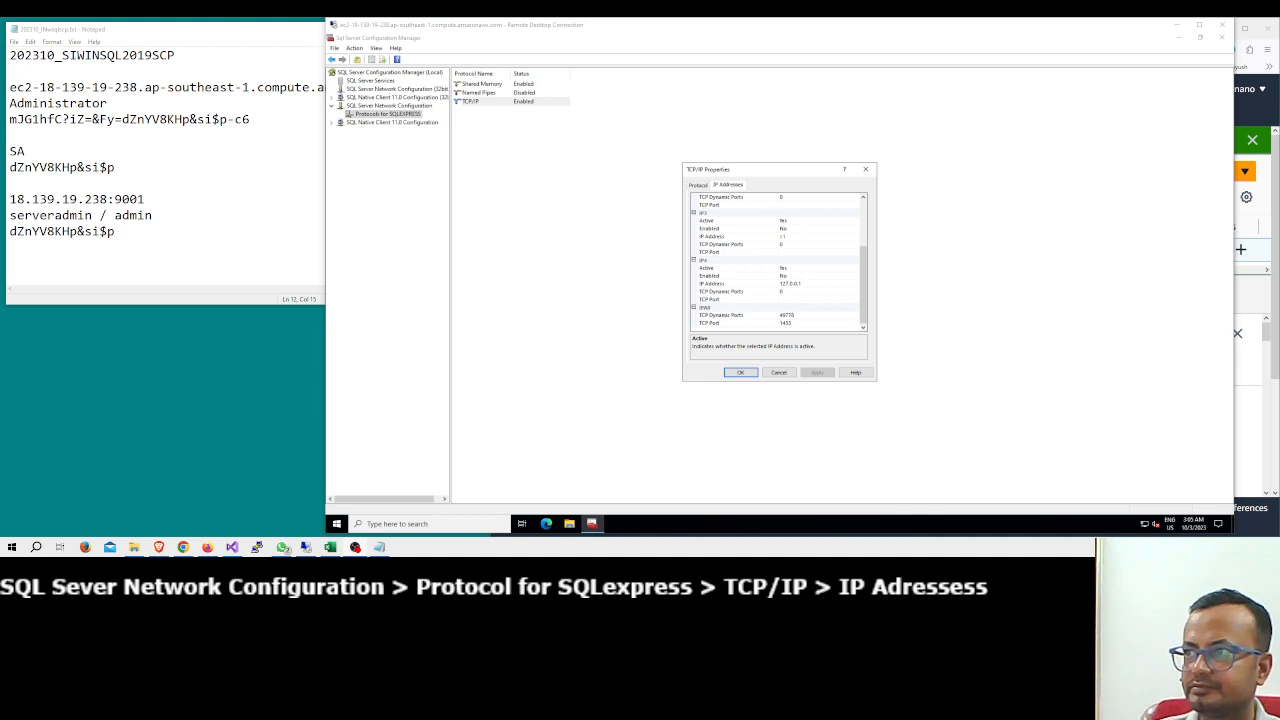
{"action": "key", "text": "BackSpace"}
{"action": "type", "text": ">"}
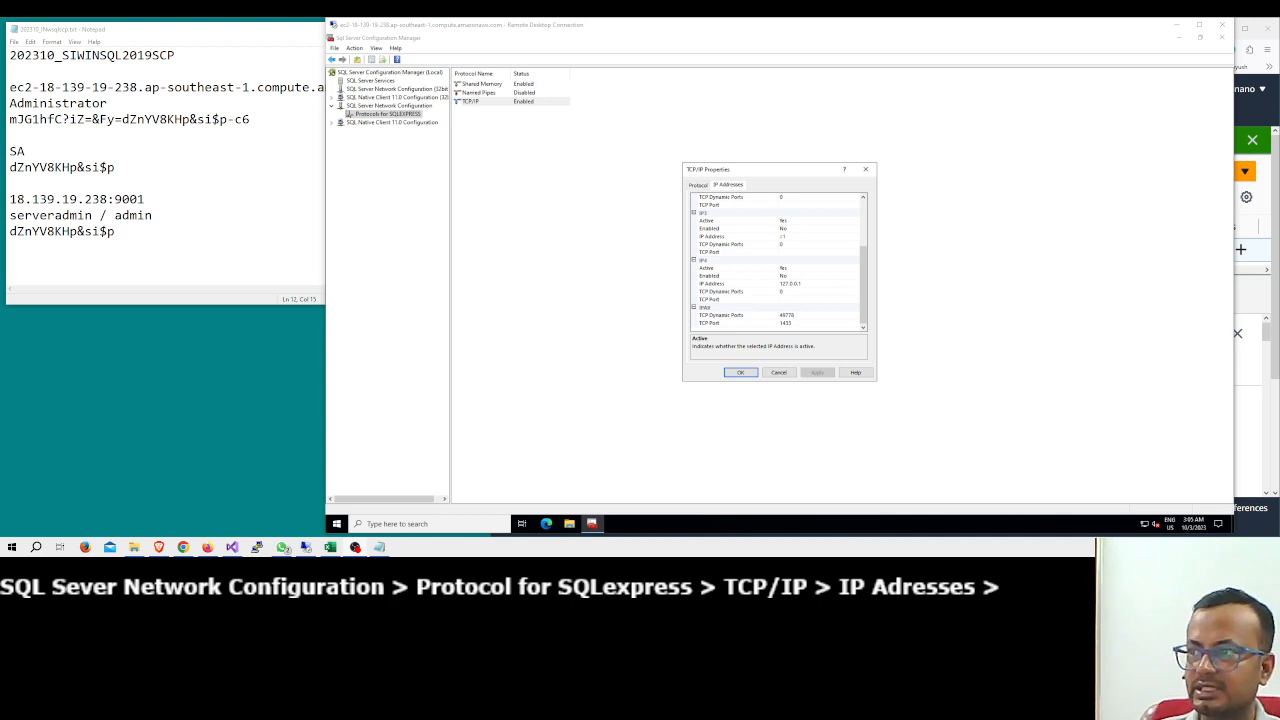
{"action": "type", "text": " IPALL"}
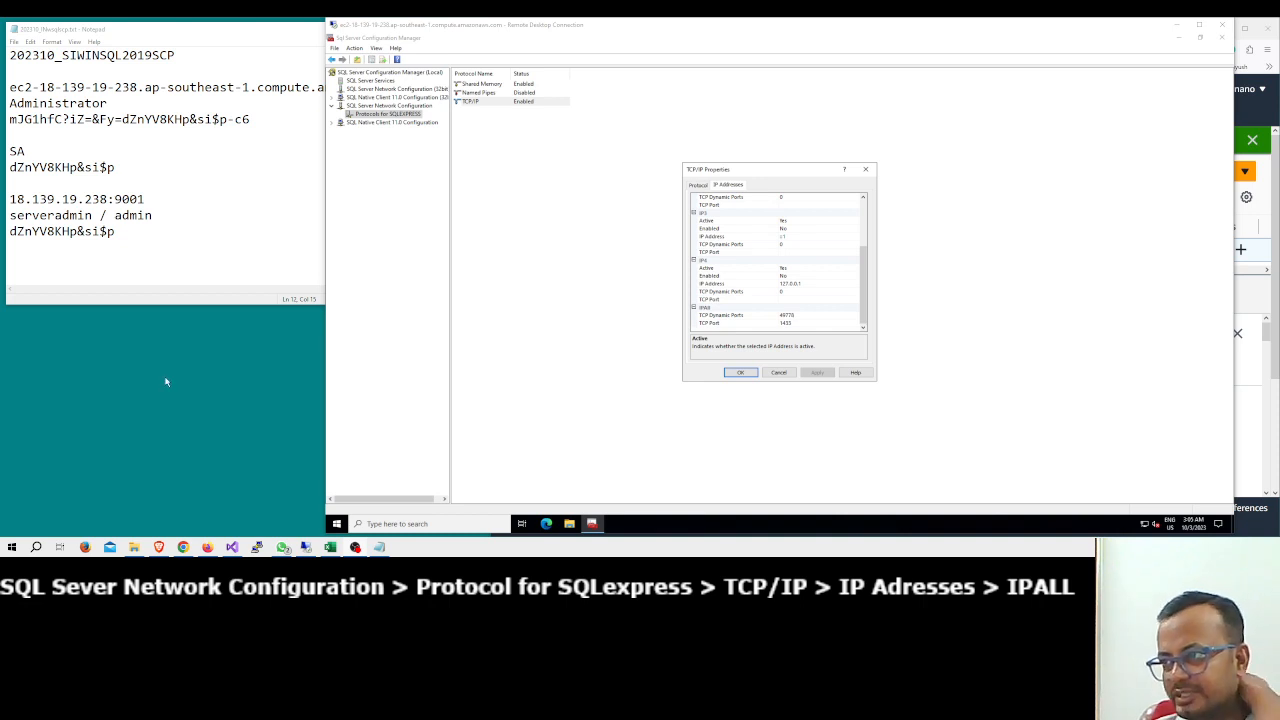
Check the TCP Port entry under IPAll and accept the TCP/IP properties.
{"action": "left_click", "coordinate": [723, 324]}
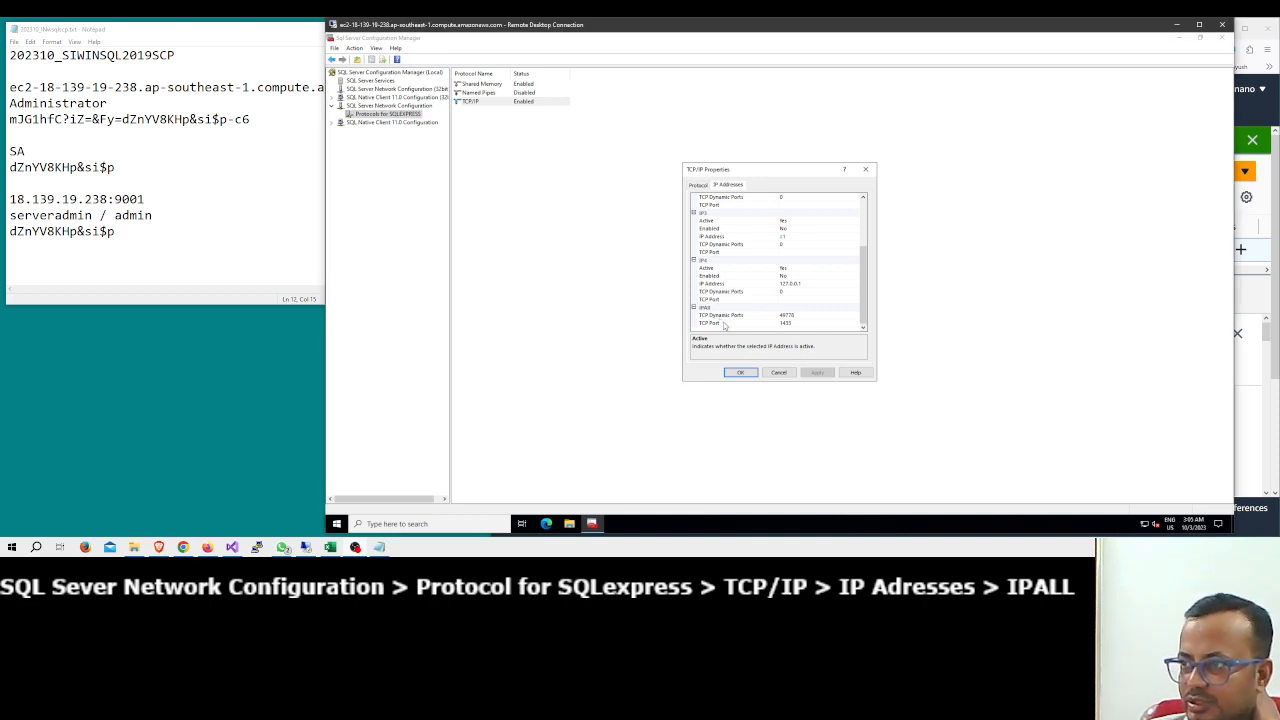
{"action": "left_click", "coordinate": [725, 324]}
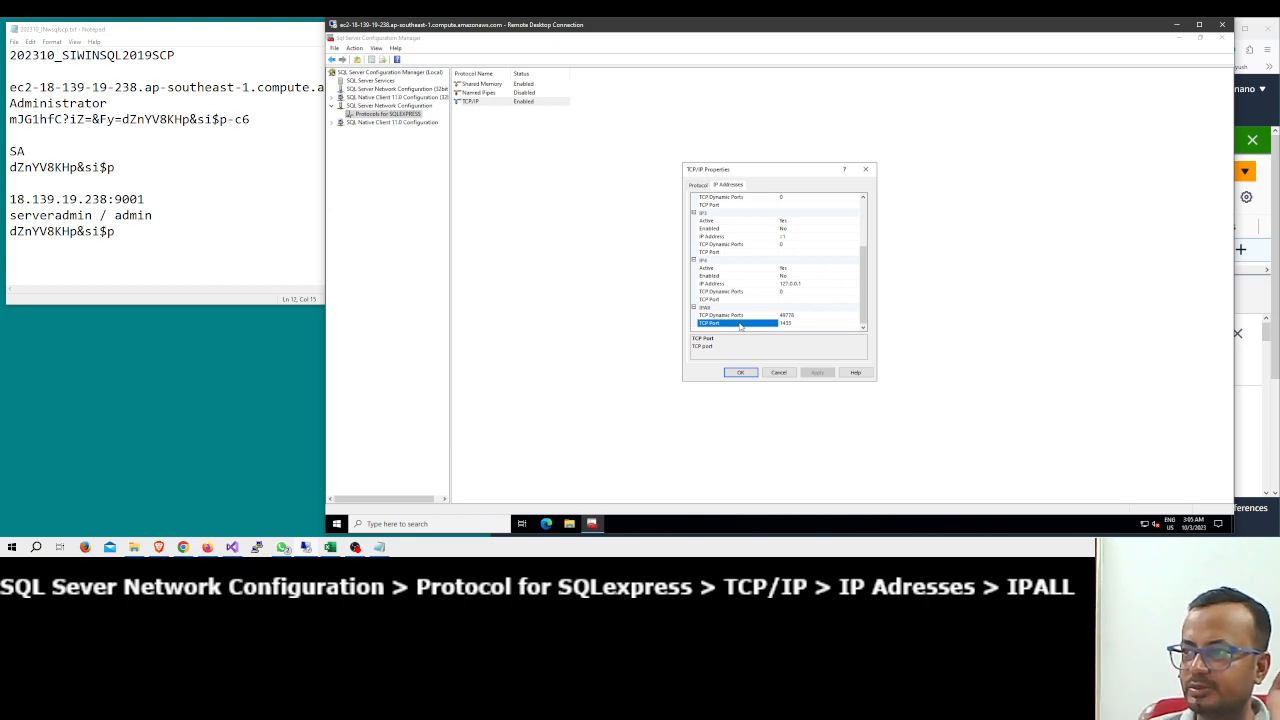
{"action": "left_click", "coordinate": [354, 548]}
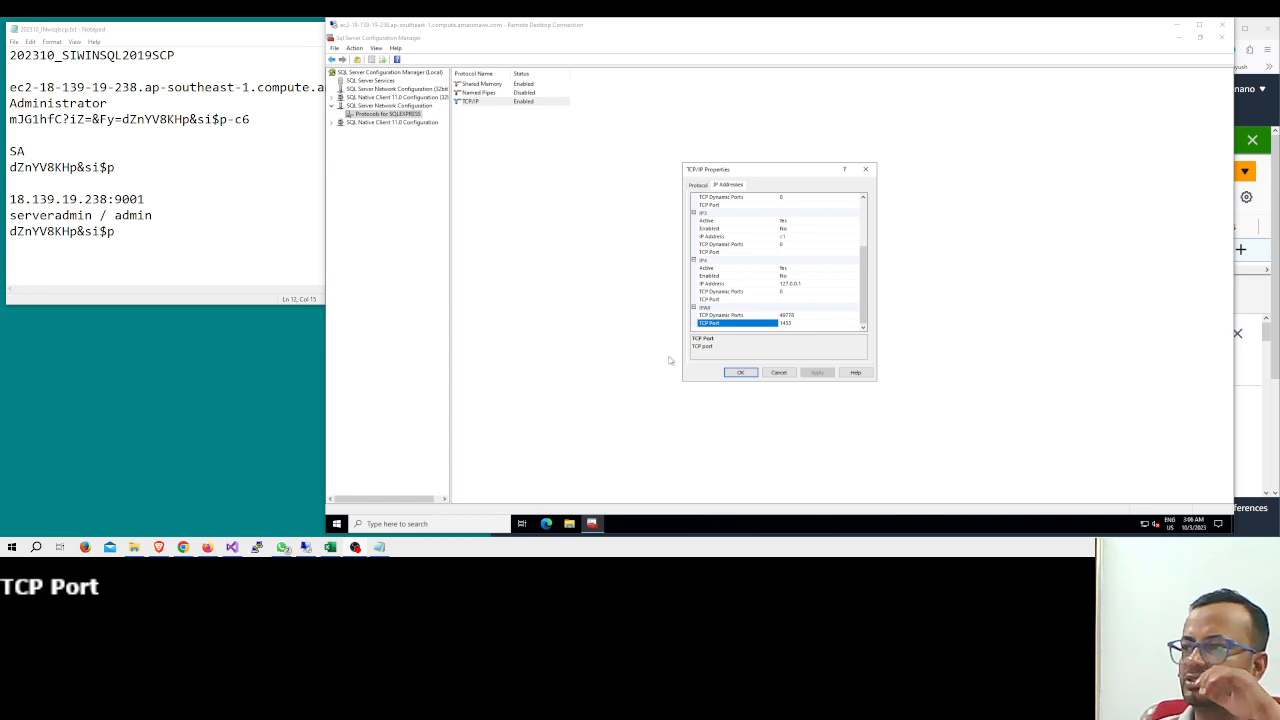
{"action": "left_click", "coordinate": [800, 323]}
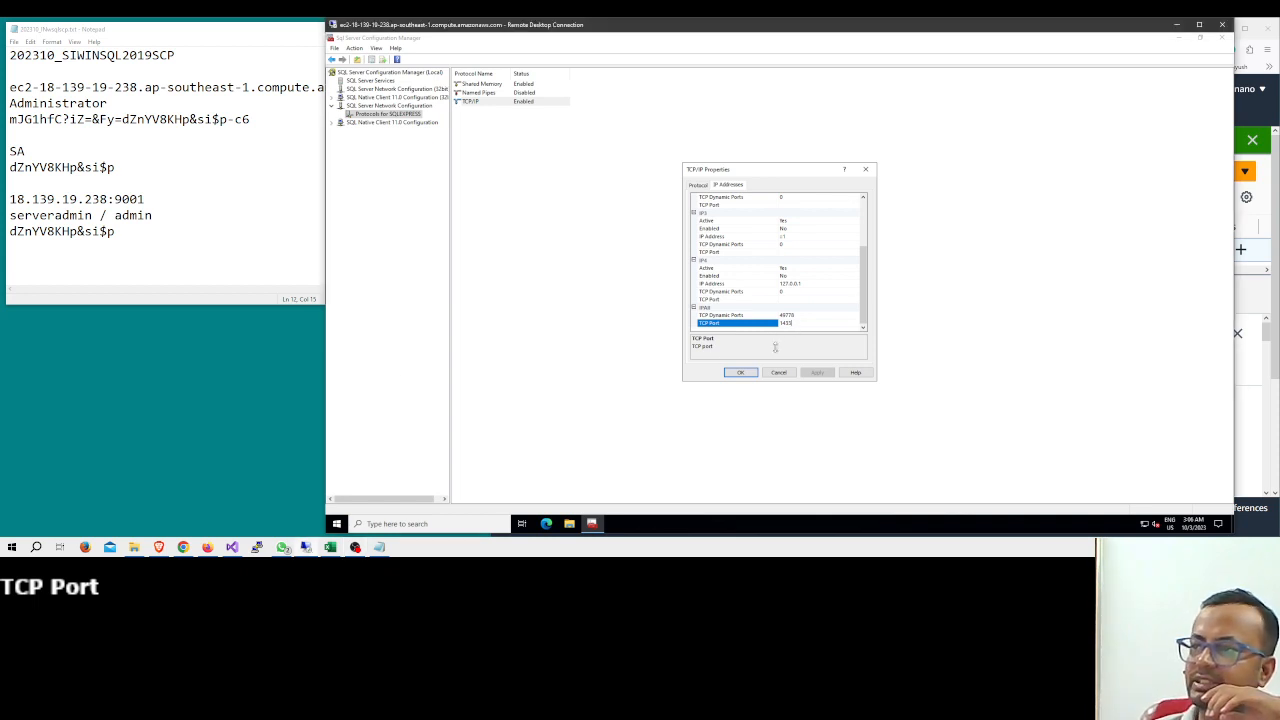
{"action": "left_click", "coordinate": [740, 372]}
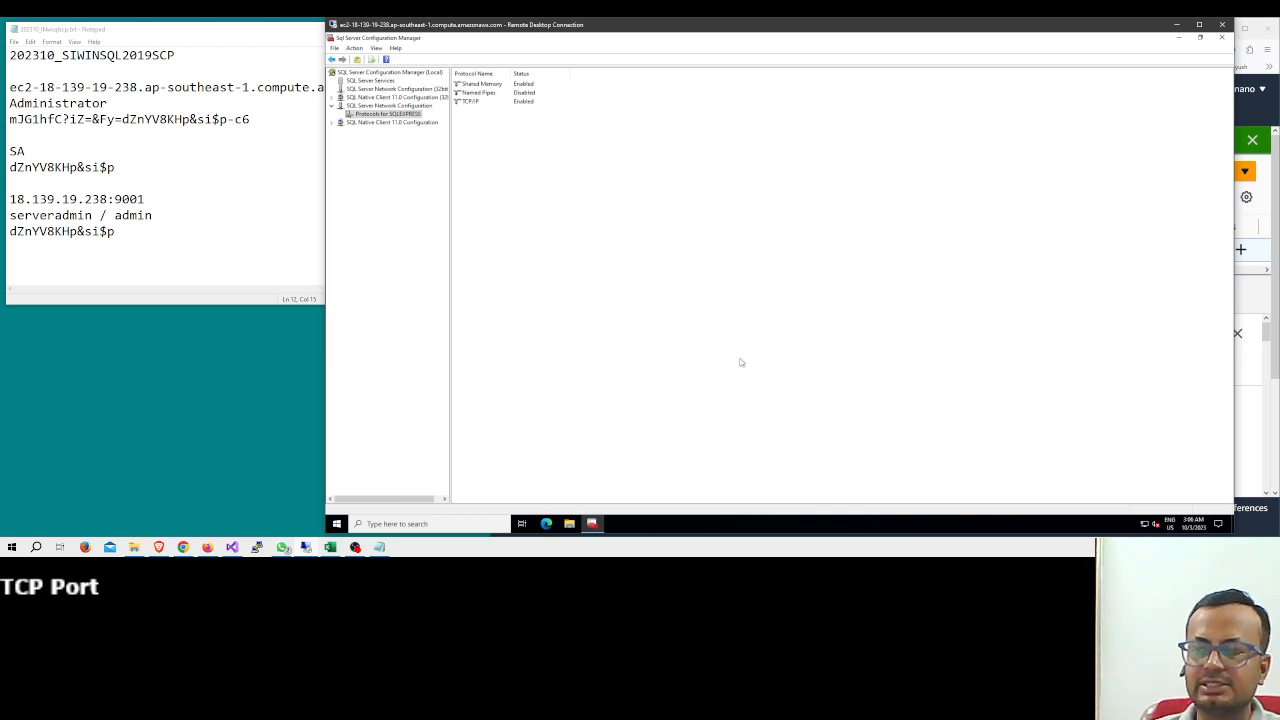
Close SQL Server Configuration Manager, search the server for MANA and open SQL Server Management Studio 19.
{"action": "left_click", "coordinate": [1222, 38]}
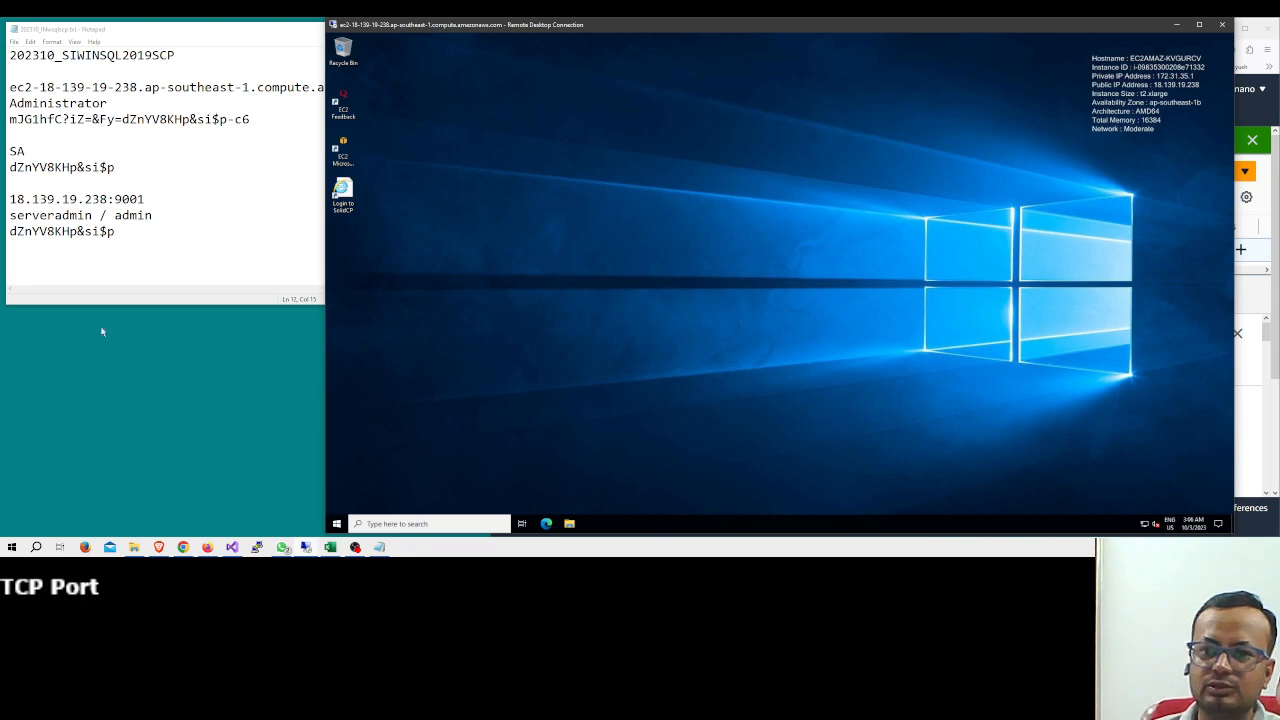
{"action": "left_click", "coordinate": [159, 547]}
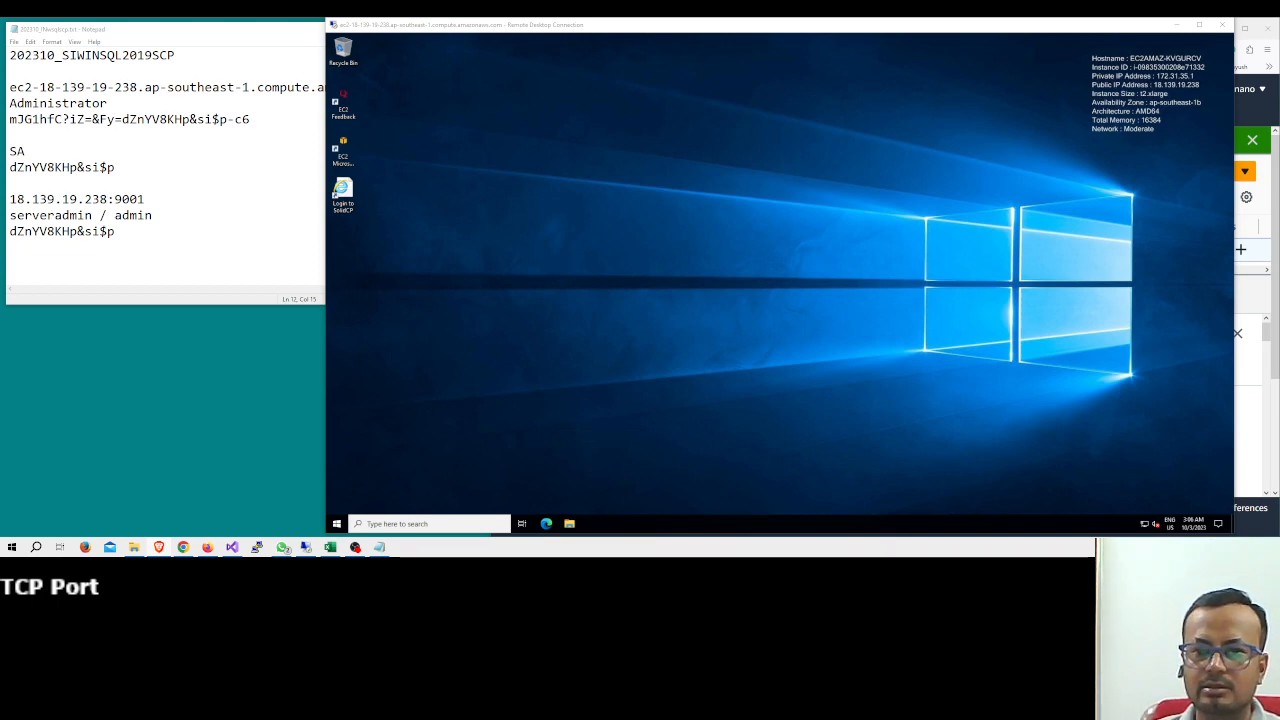
{"action": "left_click", "coordinate": [420, 524]}
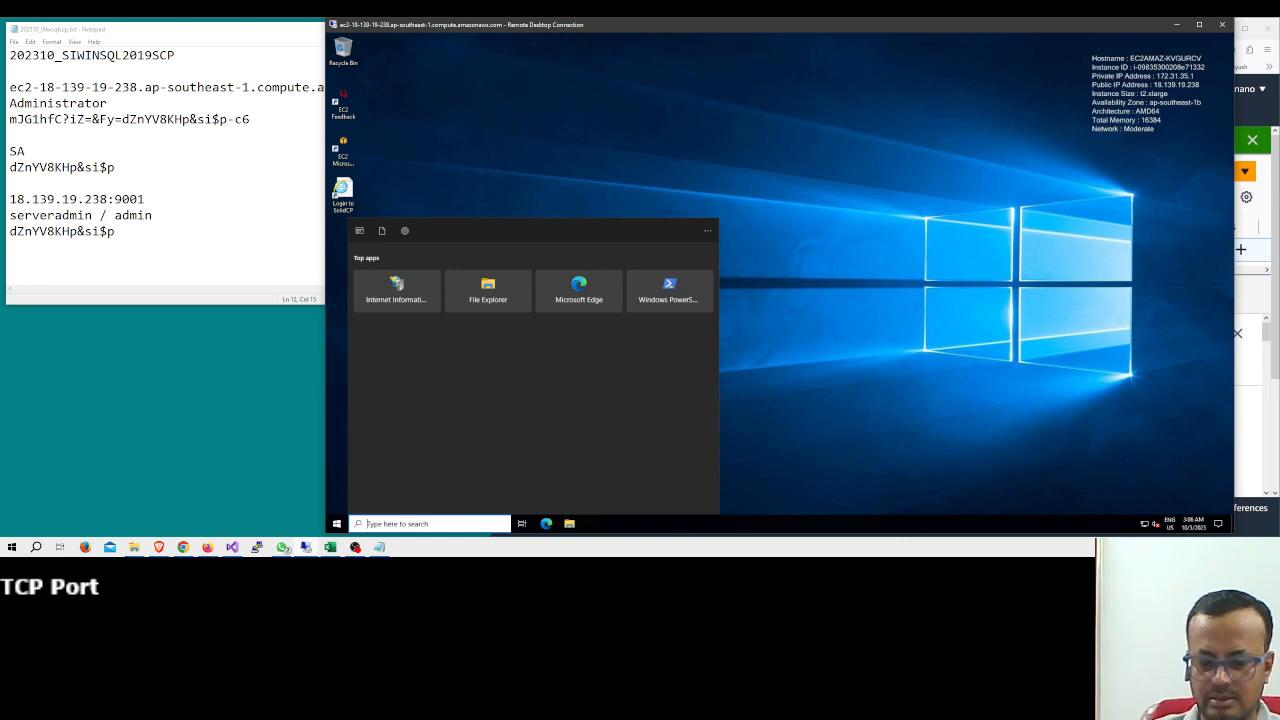
{"action": "type", "text": "MANA"}
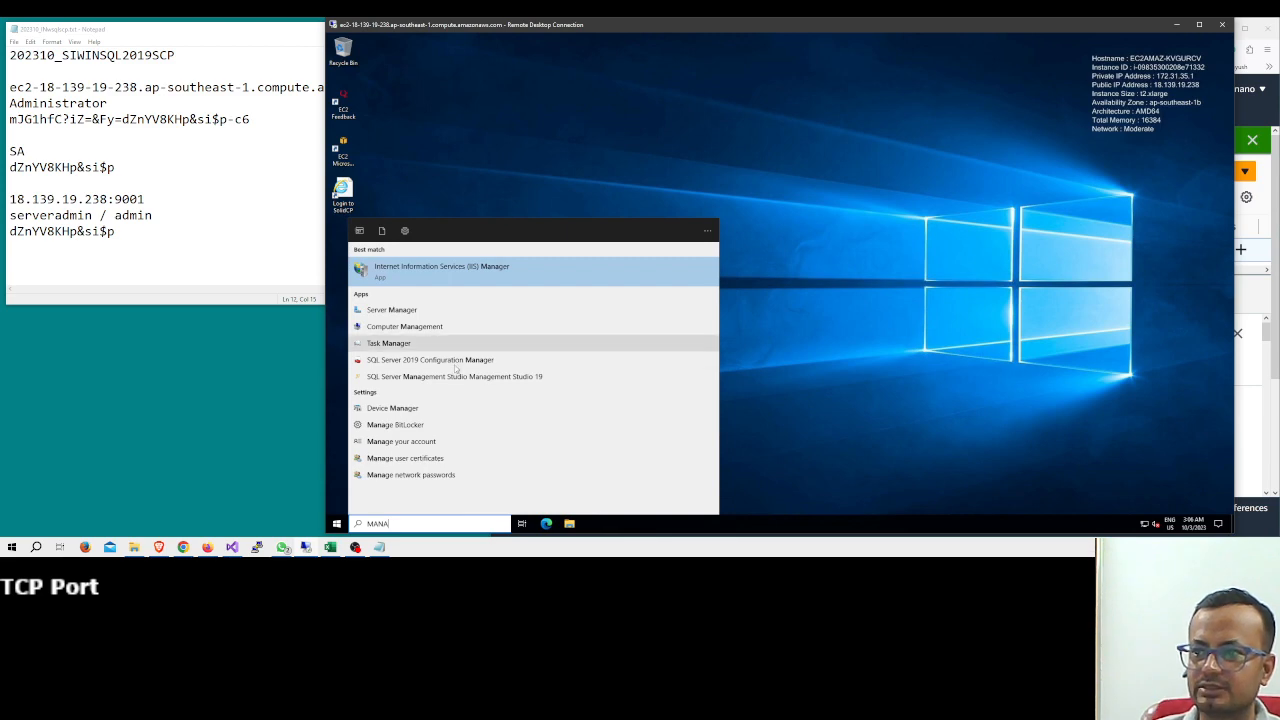
{"action": "left_click", "coordinate": [458, 376]}
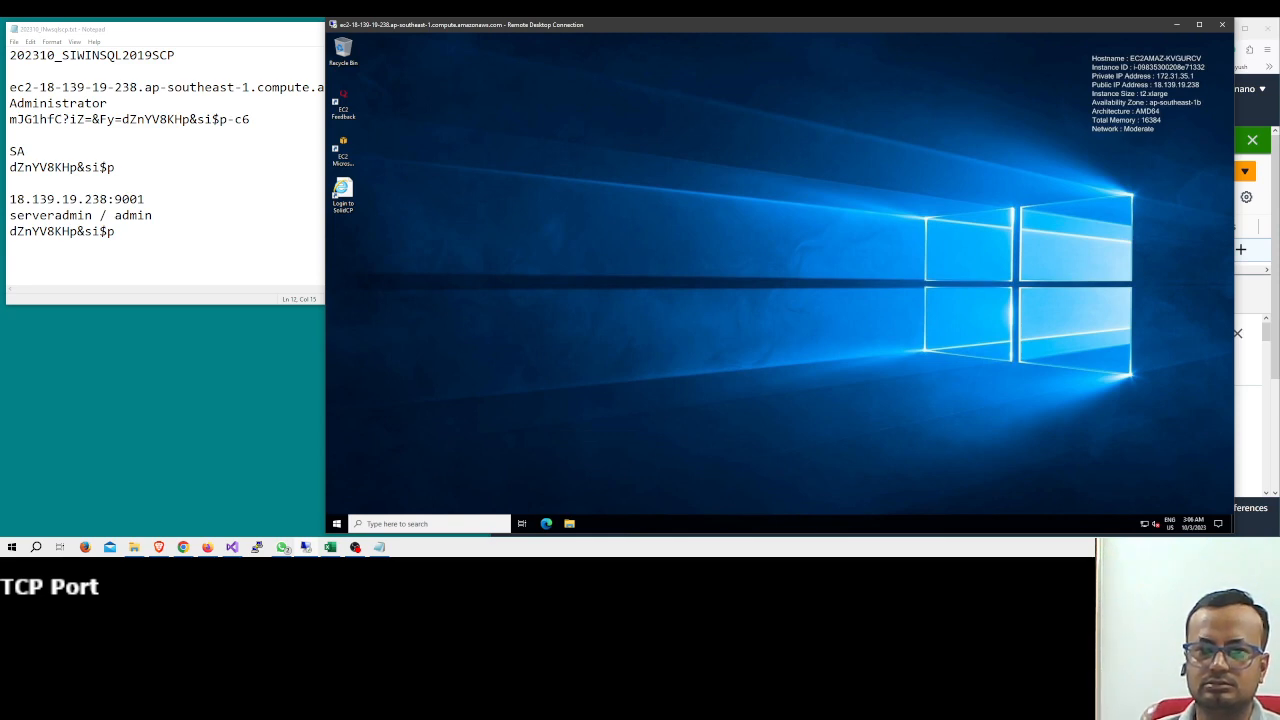
{"action": "left_click", "coordinate": [158, 547]}
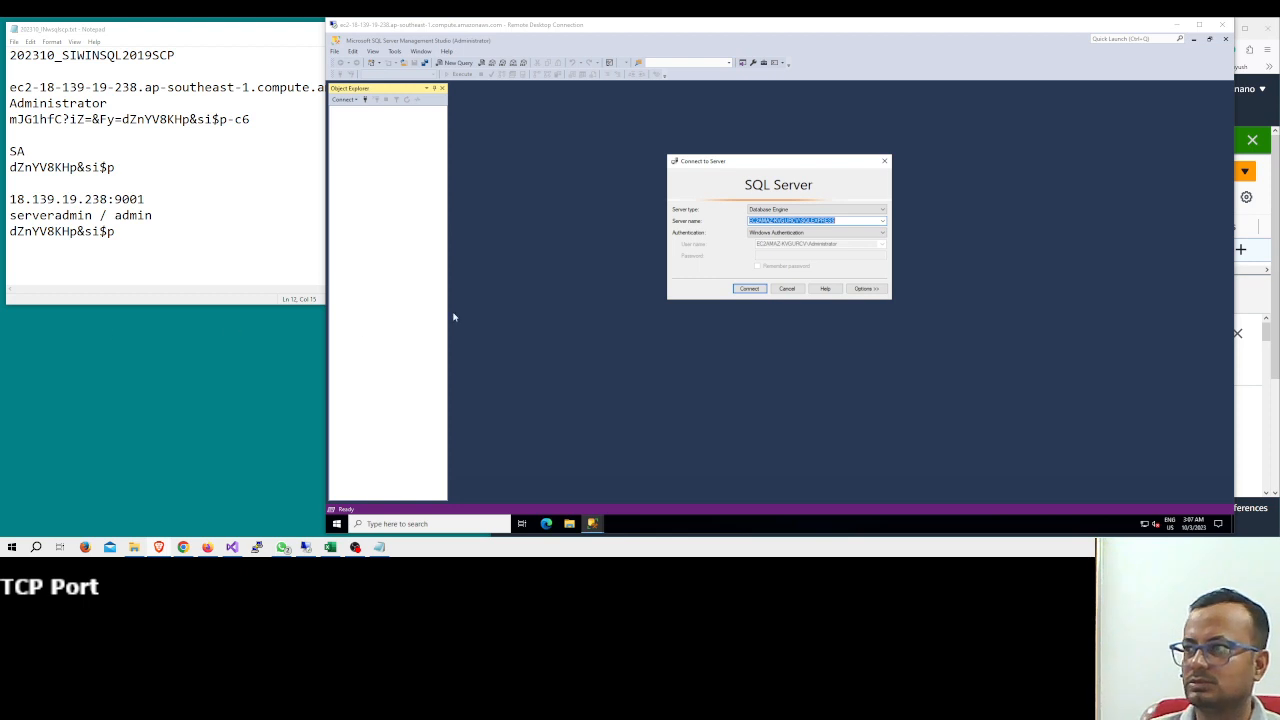
Connect to the local SQLEXPRESS Database Engine using Windows Authentication.
{"action": "left_click", "coordinate": [883, 221]}
{"action": "left_click", "coordinate": [883, 221]}
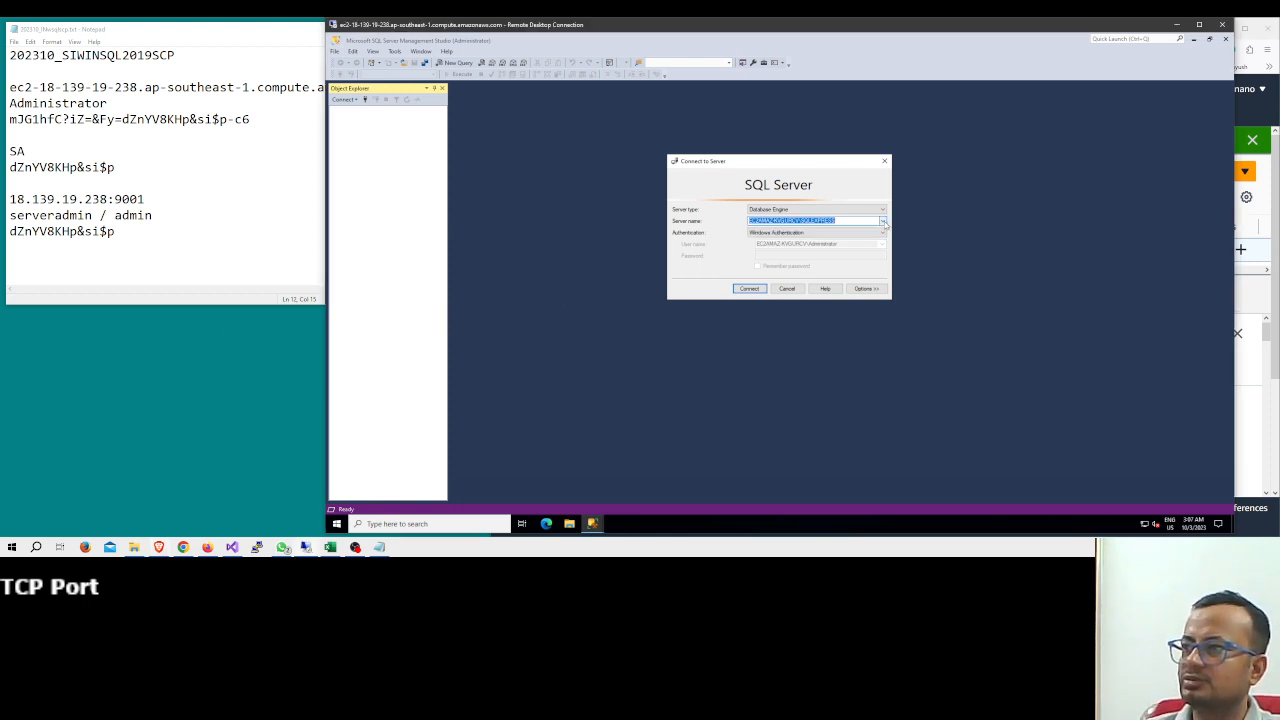
{"action": "left_click", "coordinate": [815, 235]}
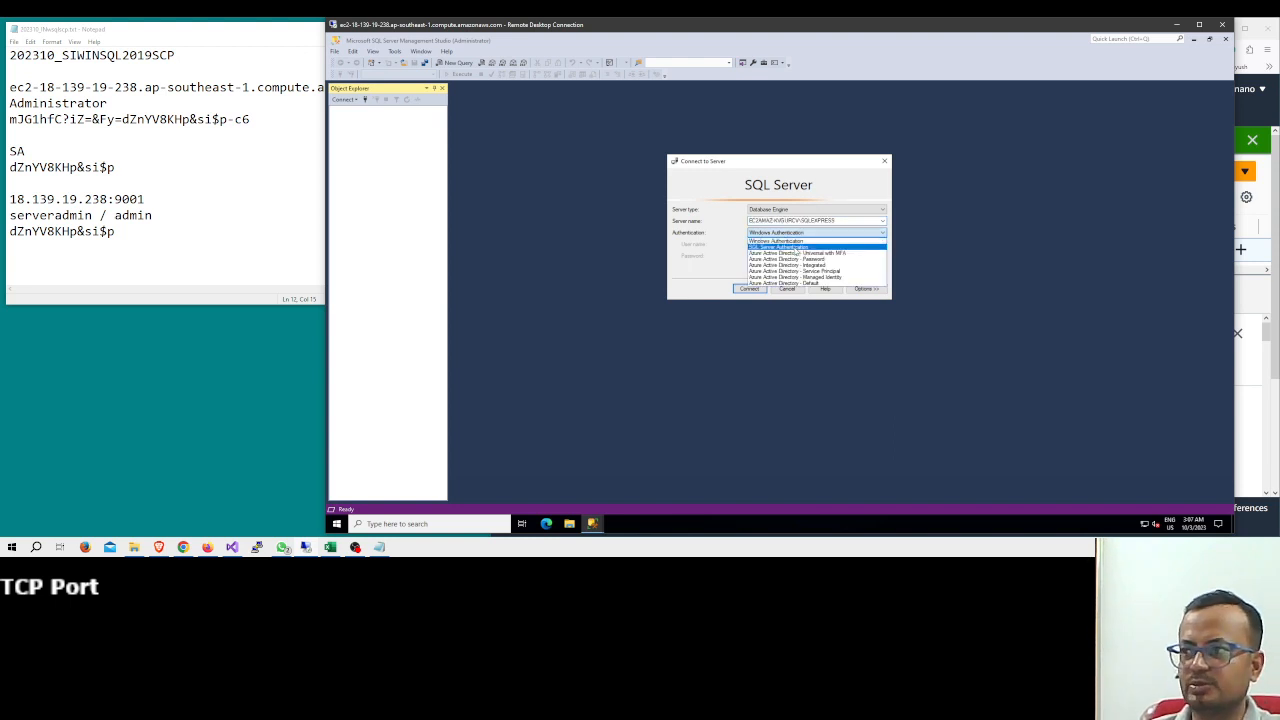
{"action": "left_click", "coordinate": [796, 241]}
{"action": "left_click", "coordinate": [760, 291]}
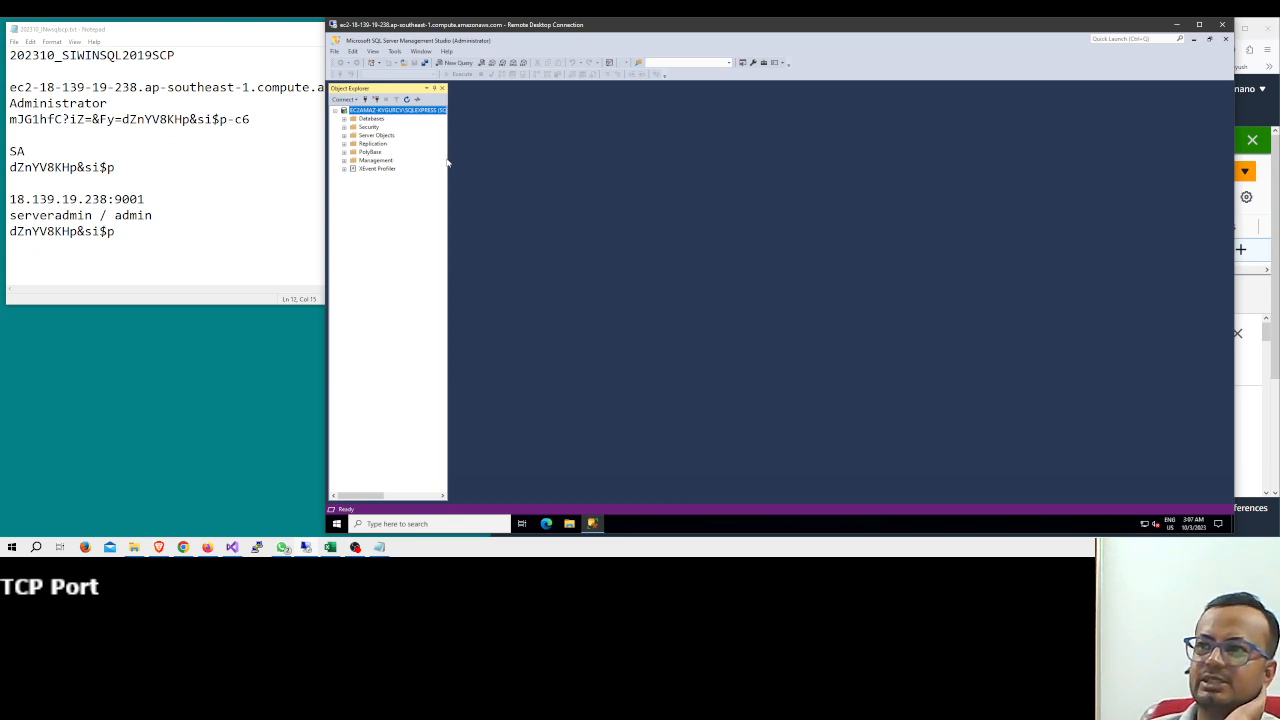
Widen Object Explorer and open the SQLEXPRESS server's properties on the Connections page to check the remote connections option.
{"action": "left_click_drag", "start_coordinate": [450, 164], "coordinate": [524, 166]}
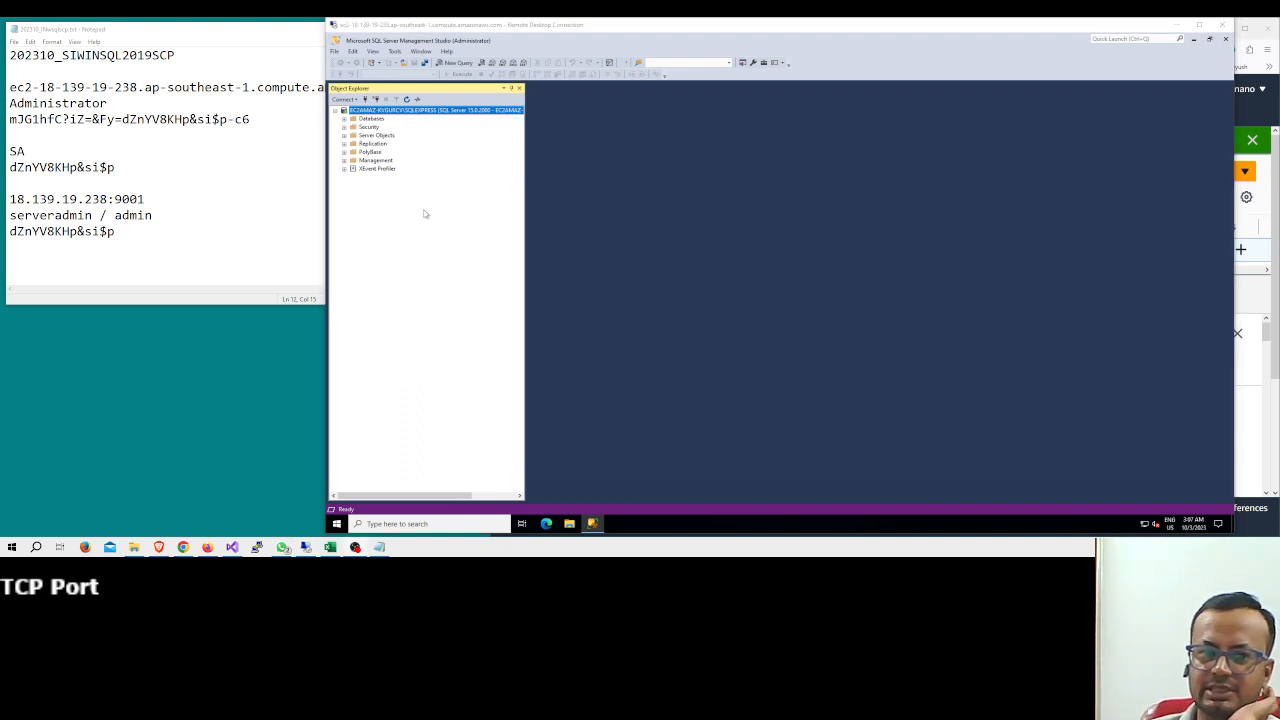
{"action": "right_click", "coordinate": [392, 111]}
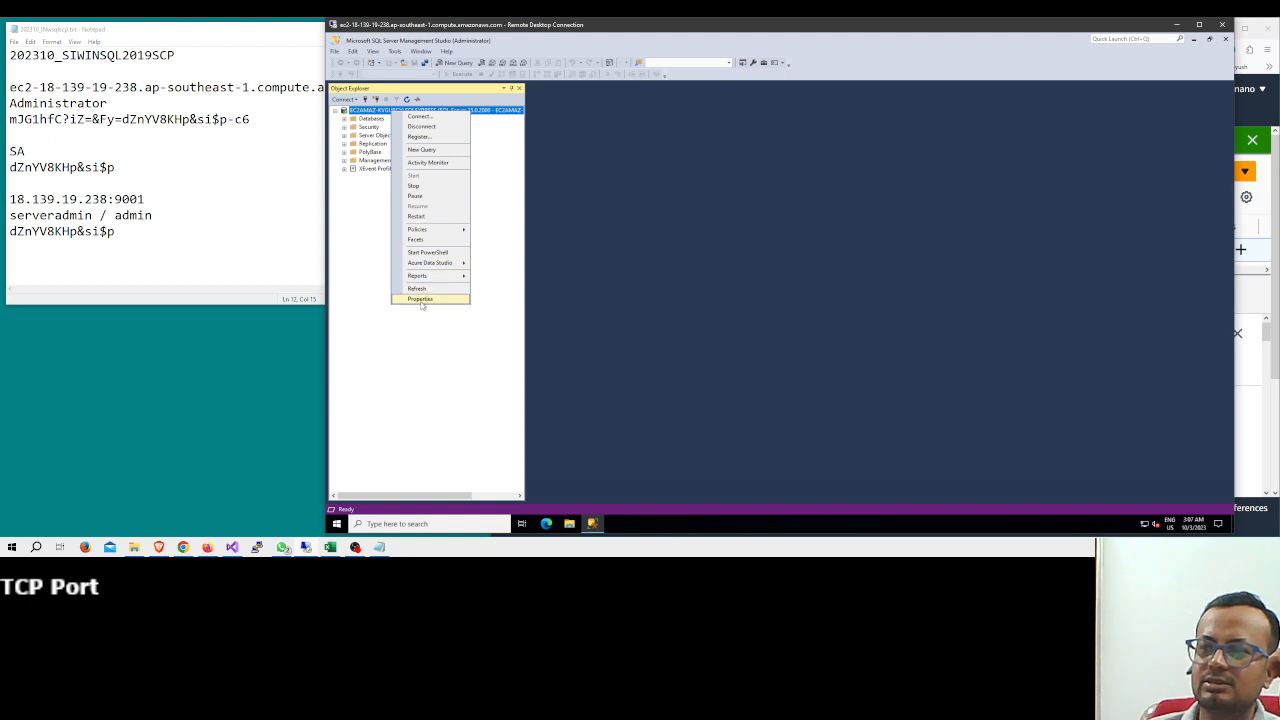
{"action": "left_click", "coordinate": [420, 299]}
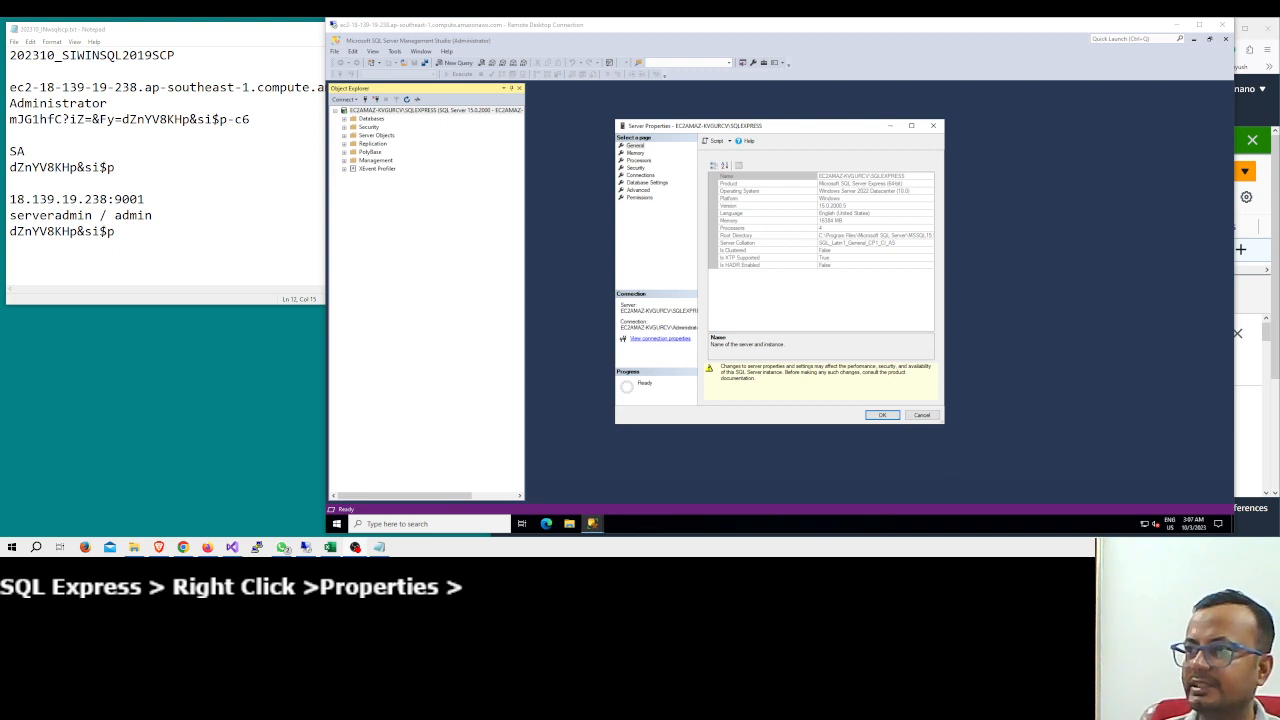
{"action": "left_click", "coordinate": [638, 176]}
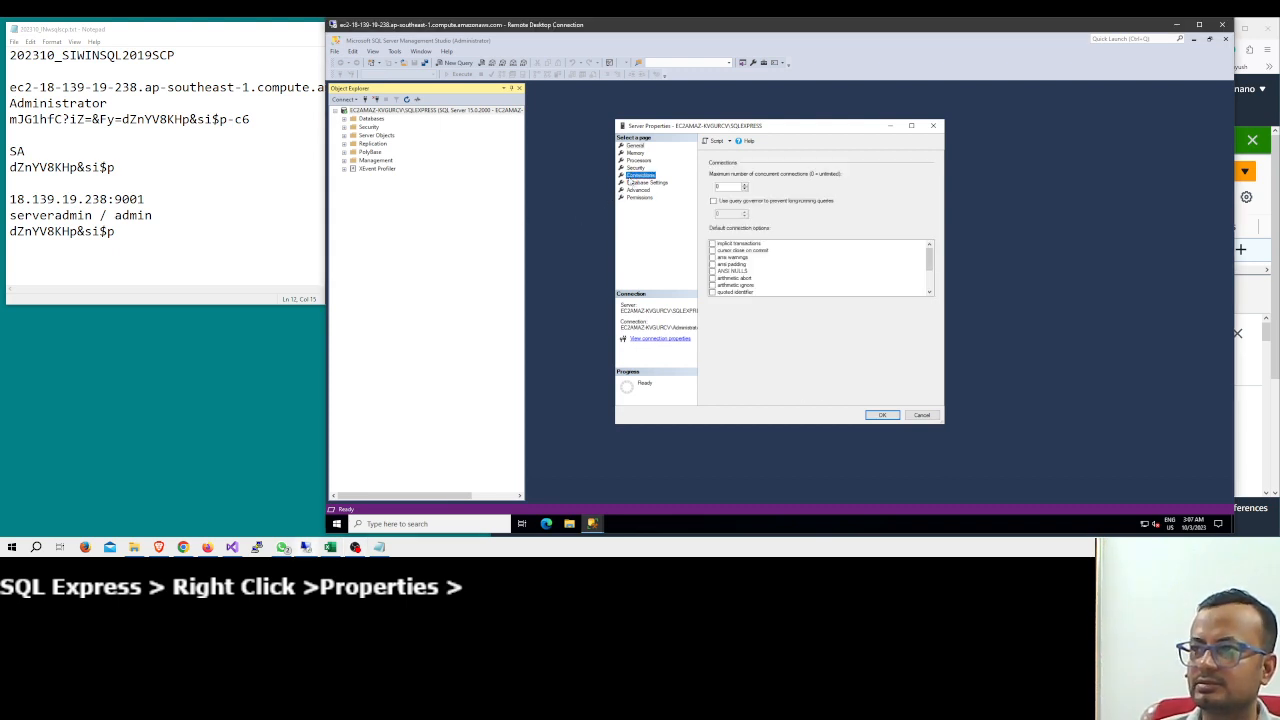
{"action": "left_click", "coordinate": [100, 103]}
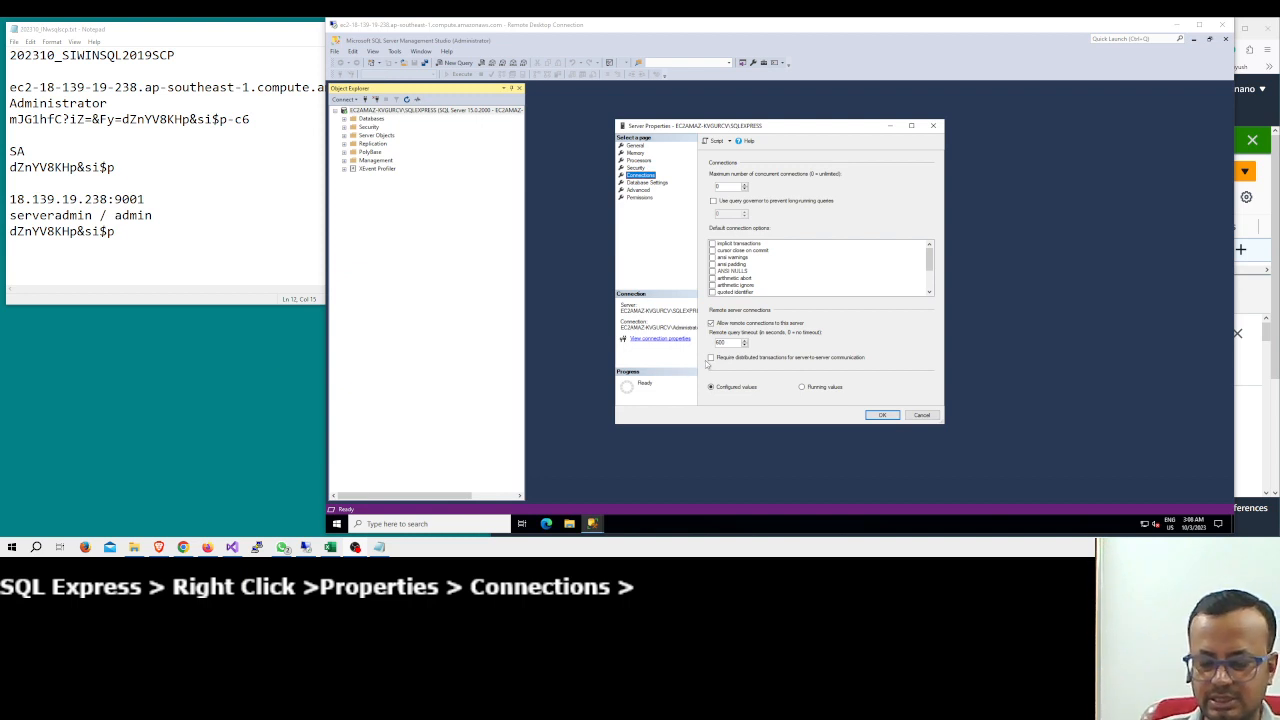
{"action": "type", "text": "Alloe"}
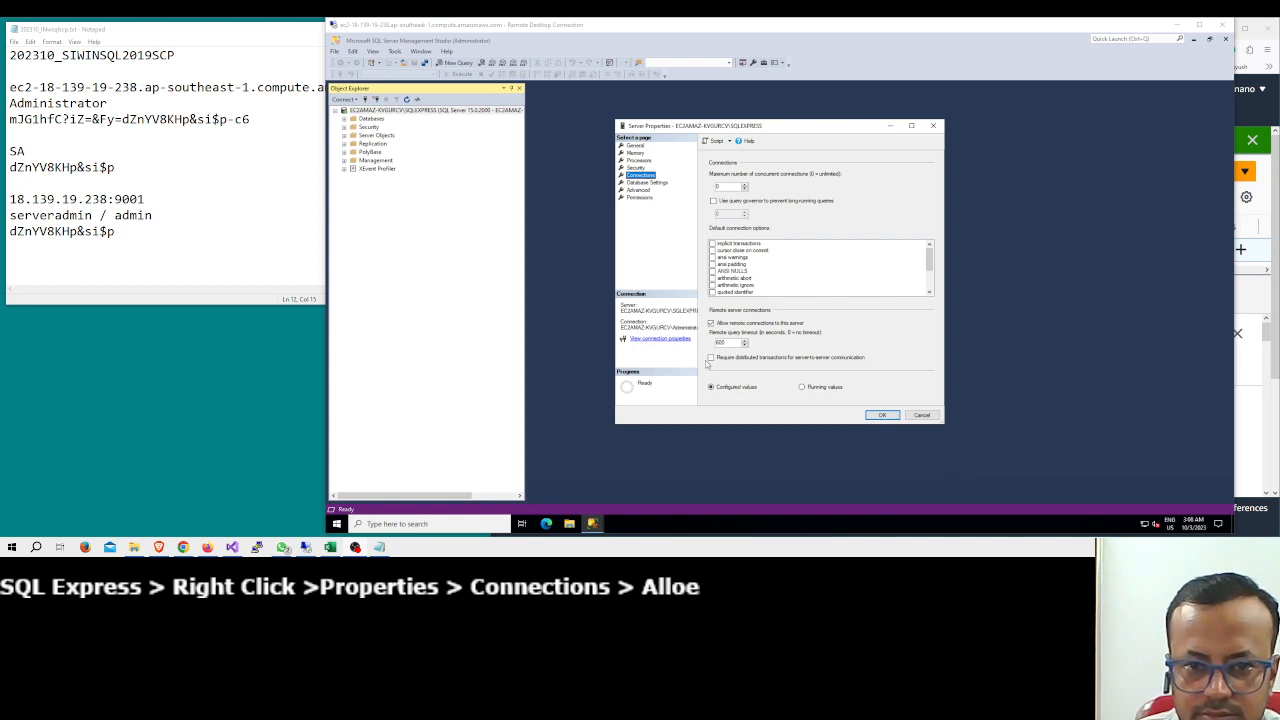
{"action": "key", "text": "BackSpace"}
{"action": "type", "text": "w"}
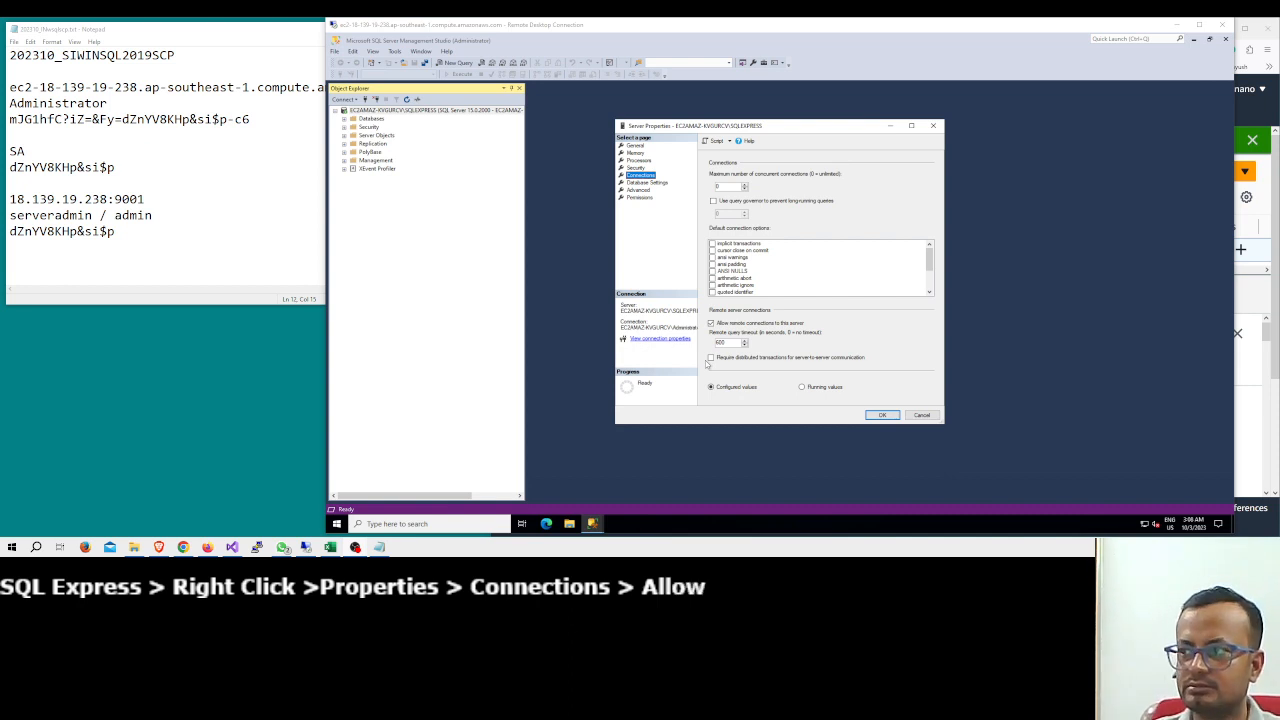
{"action": "type", "text": " remote"}
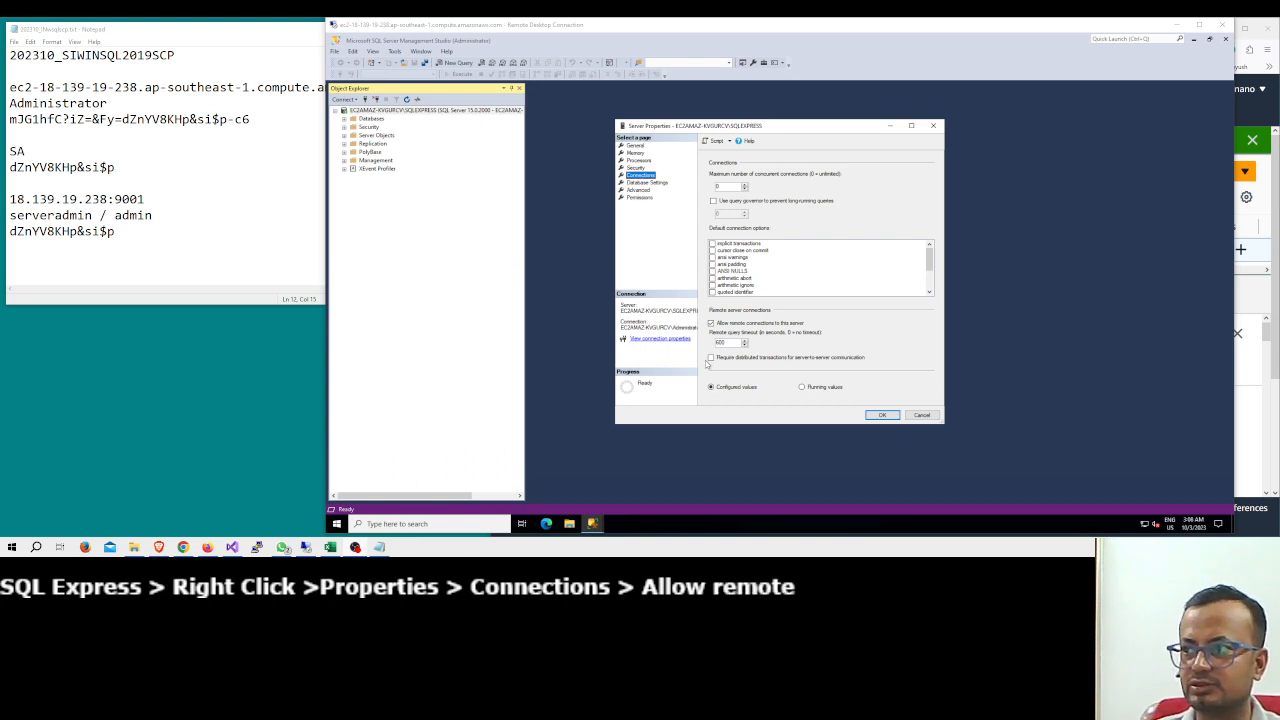
{"action": "type", "text": " conn"}
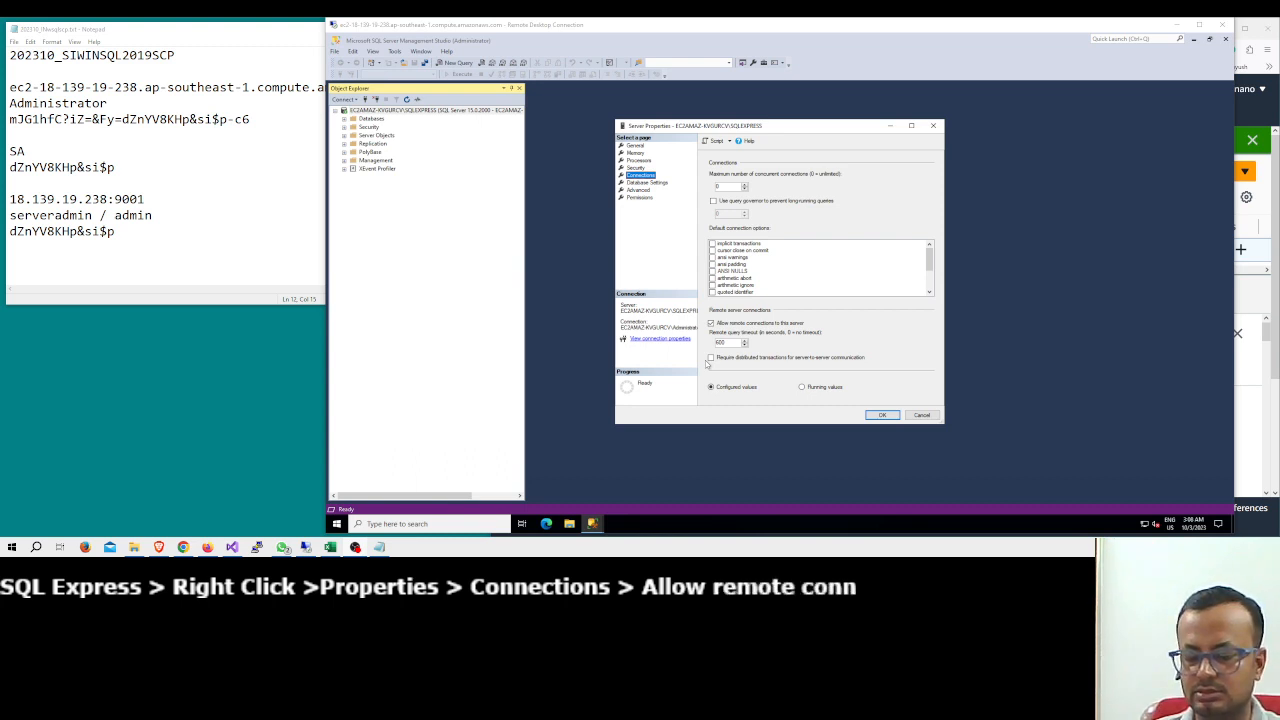
{"action": "type", "text": "ection"}
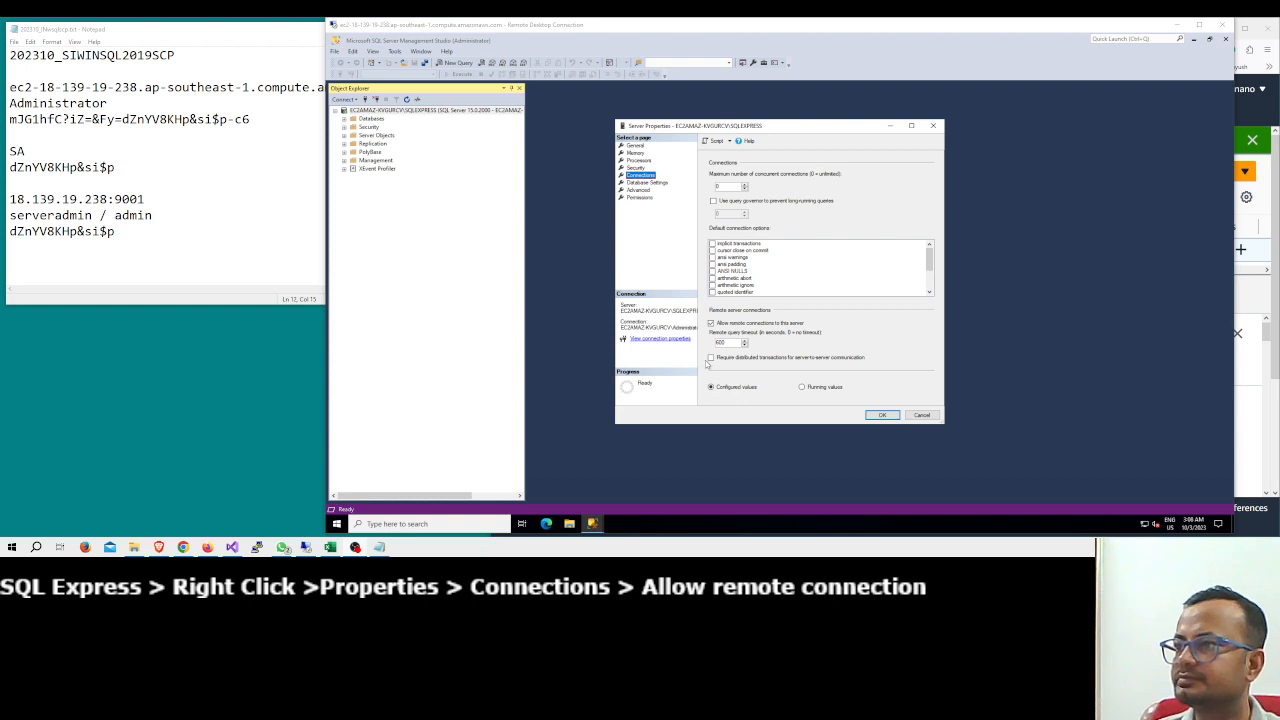
{"action": "type", "text": " to"}
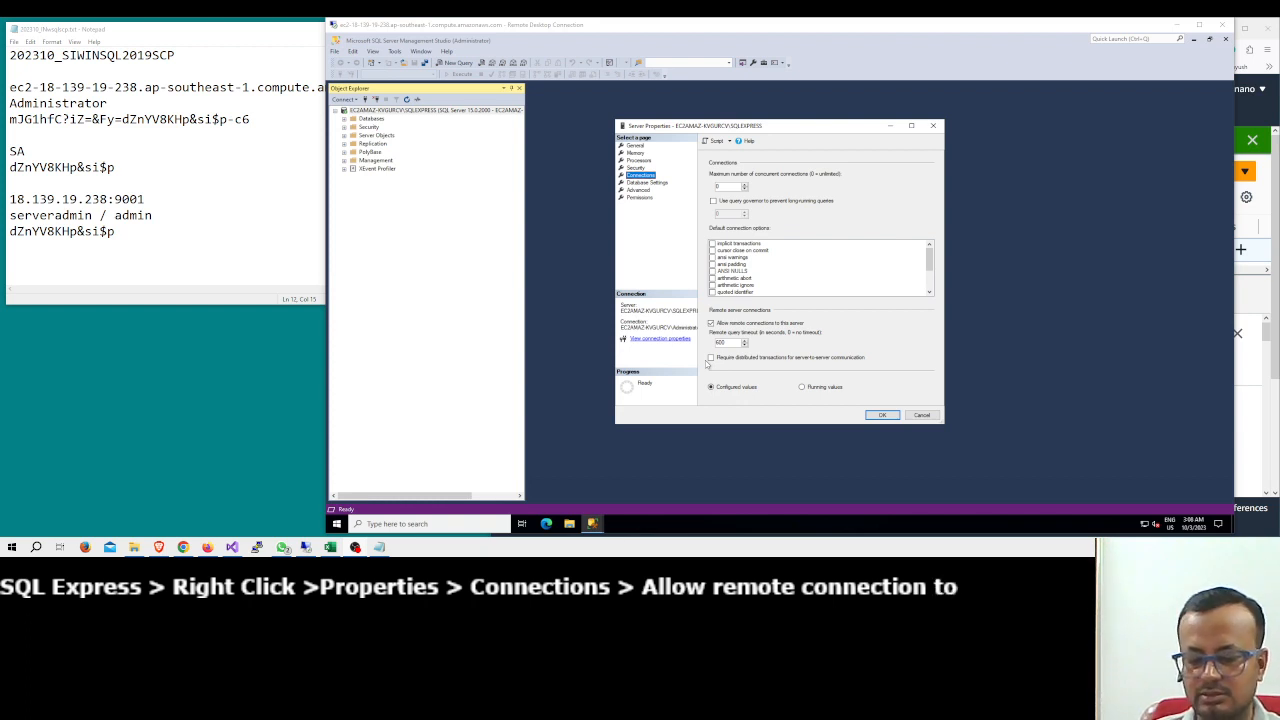
{"action": "type", "text": " this server"}
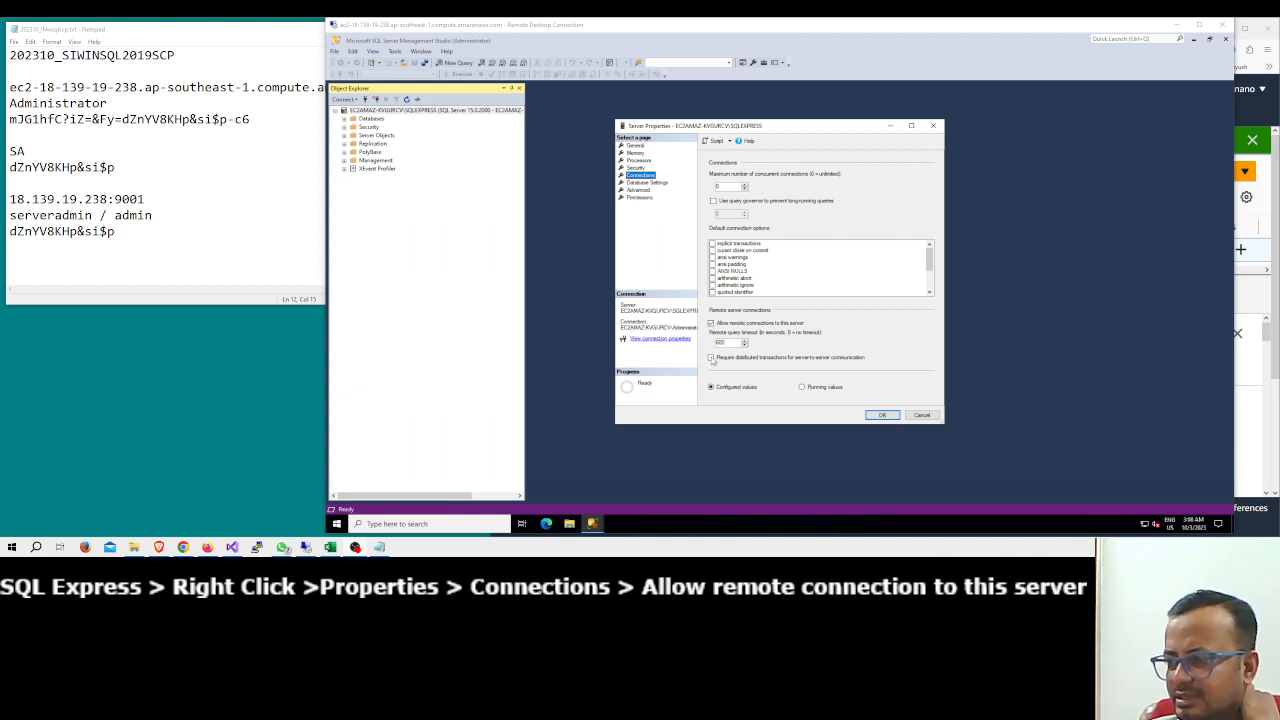
Accept the server properties and minimize Management Studio.
{"action": "left_click", "coordinate": [875, 415]}
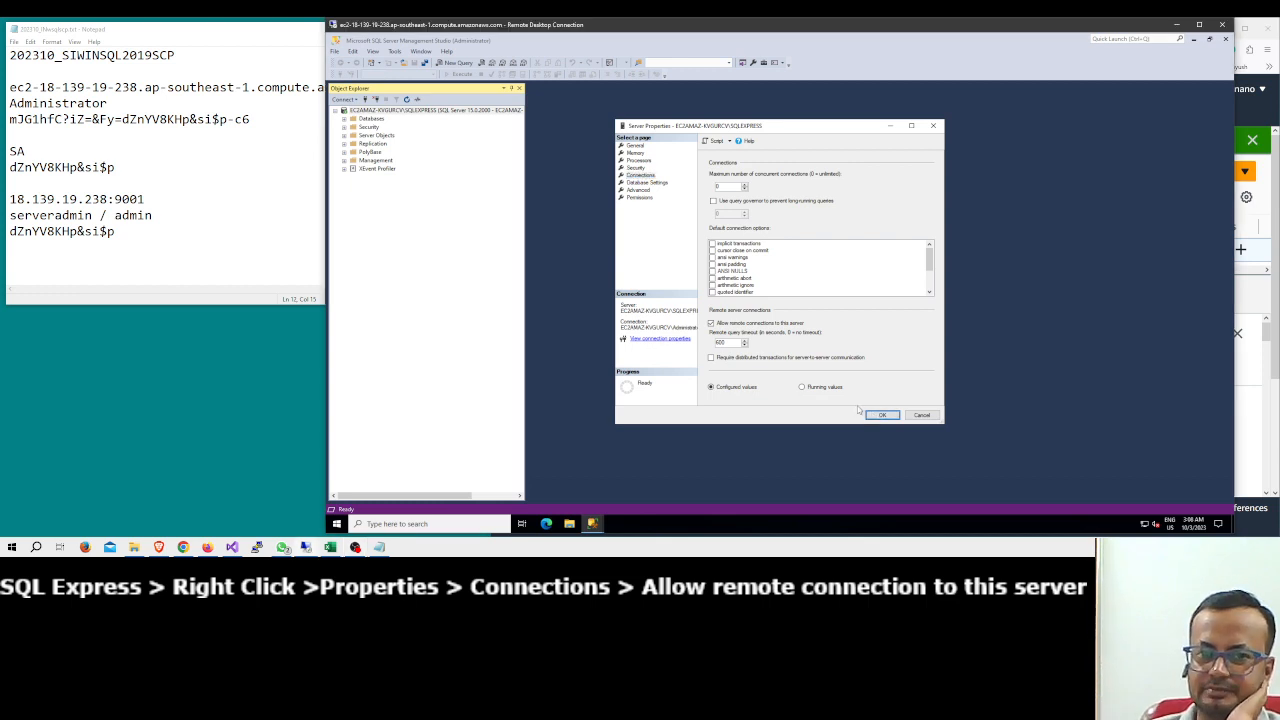
{"action": "left_click", "coordinate": [875, 416]}
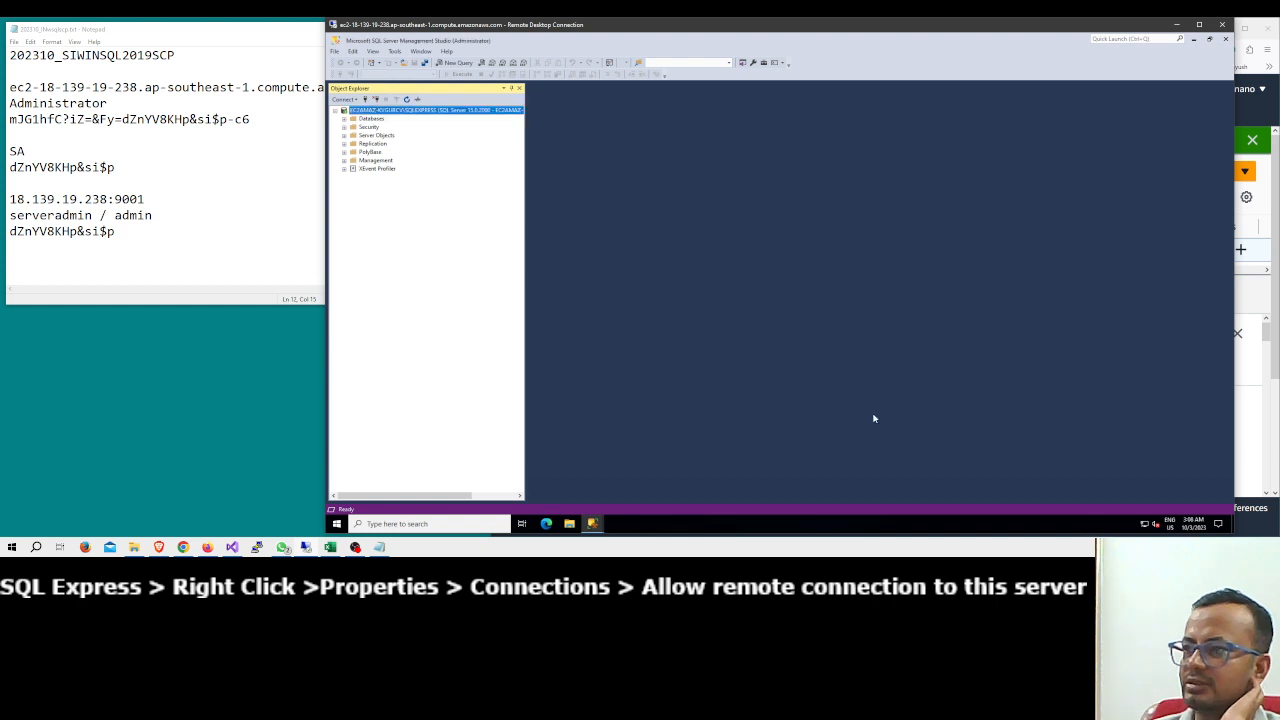
{"action": "left_click", "coordinate": [1194, 40]}
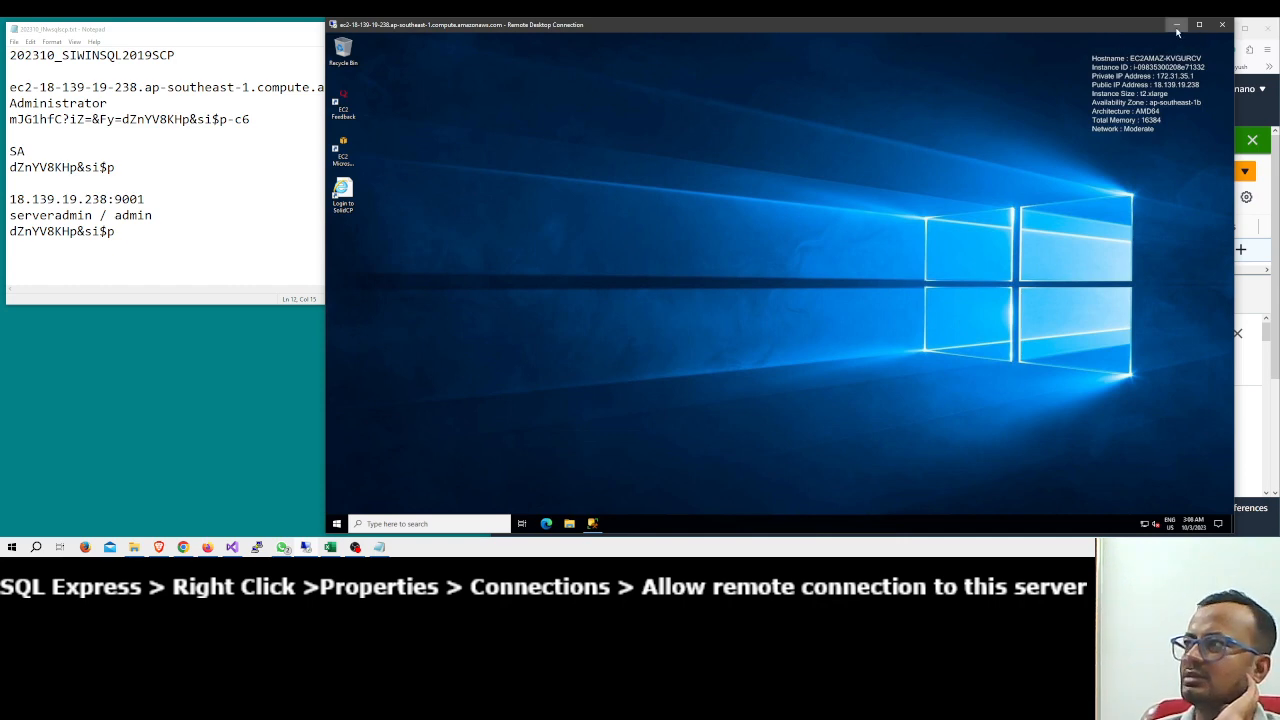
Minimize the Remote Desktop session and the browser, and bring the server notes in Notepad to the front.
{"action": "left_click", "coordinate": [1177, 27]}
{"action": "left_click", "coordinate": [1219, 28]}
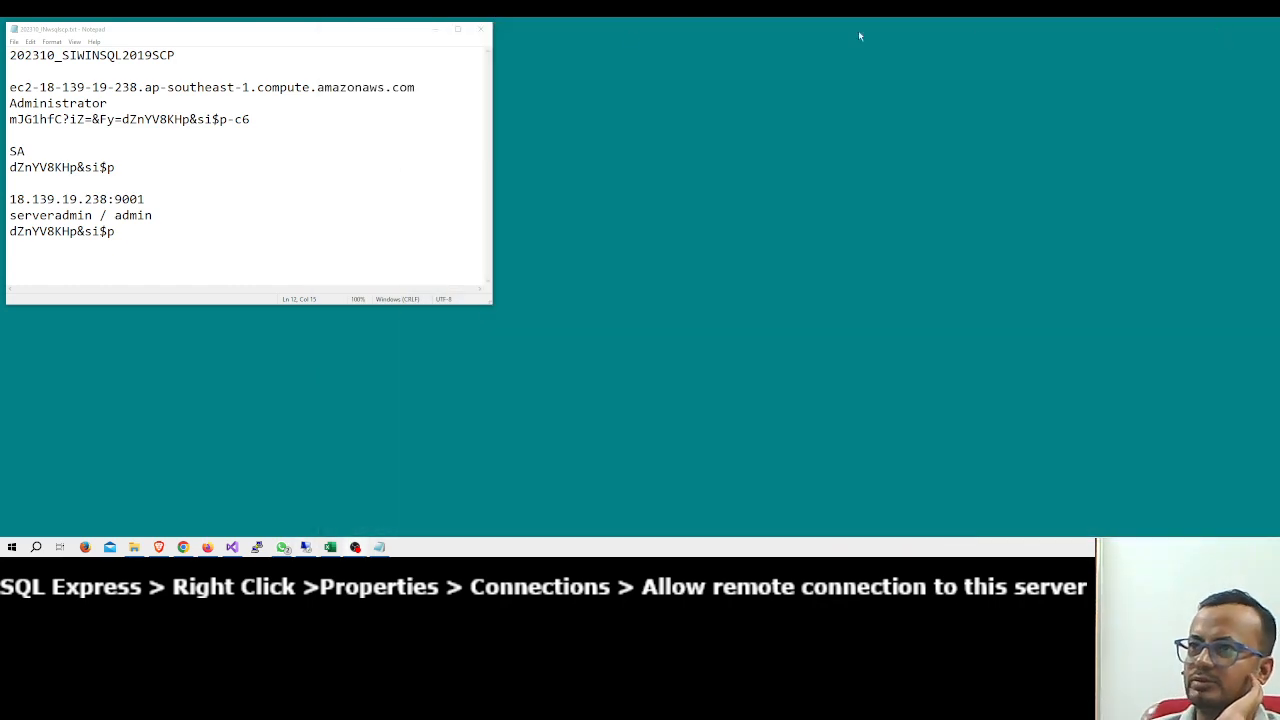
{"action": "left_click", "coordinate": [433, 33]}
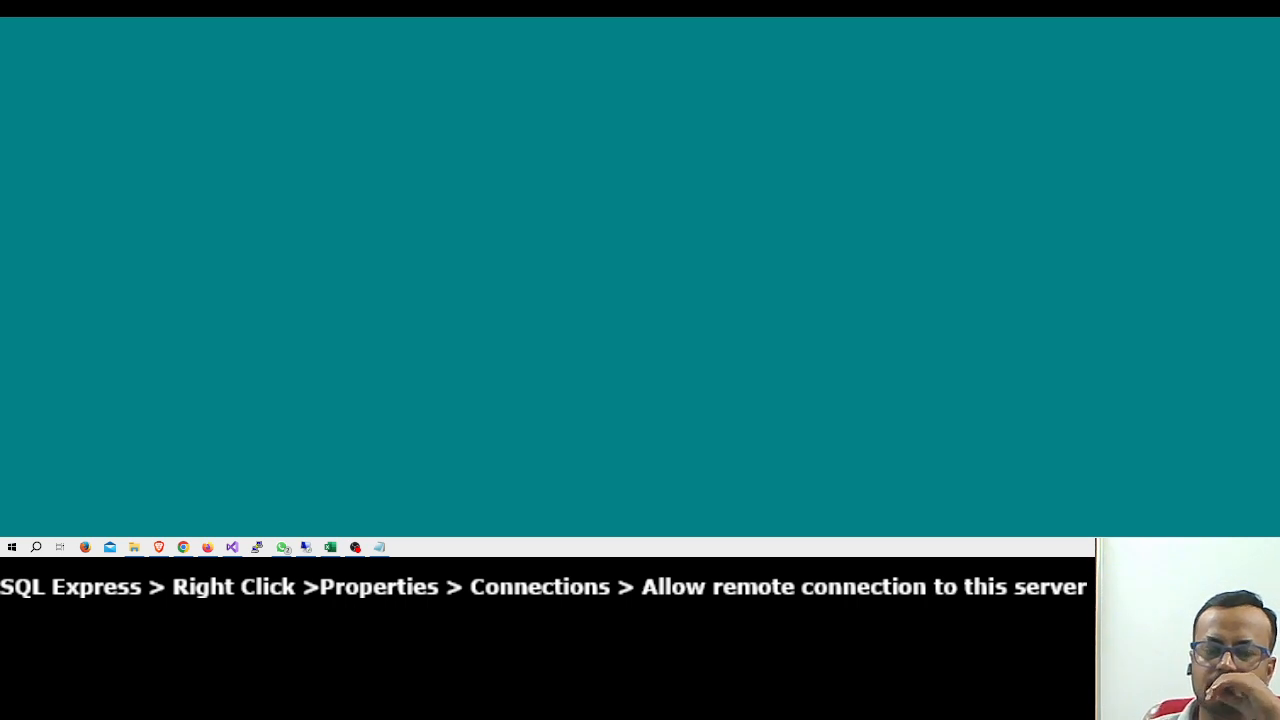
{"action": "key", "text": "alt+Tab"}
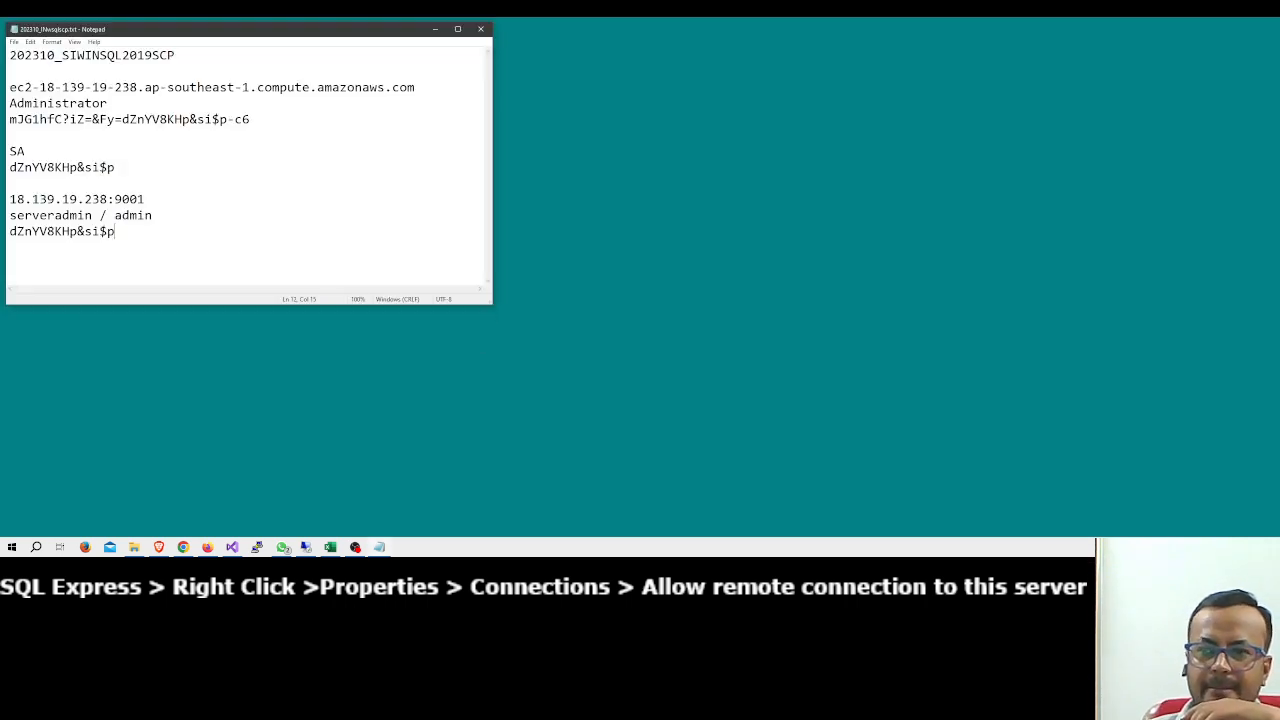
Add the line scp.zubersir.com below the 18.139.19.238:9001 address in the notes, save the file and move its window aside.
{"action": "left_click", "coordinate": [124, 143]}
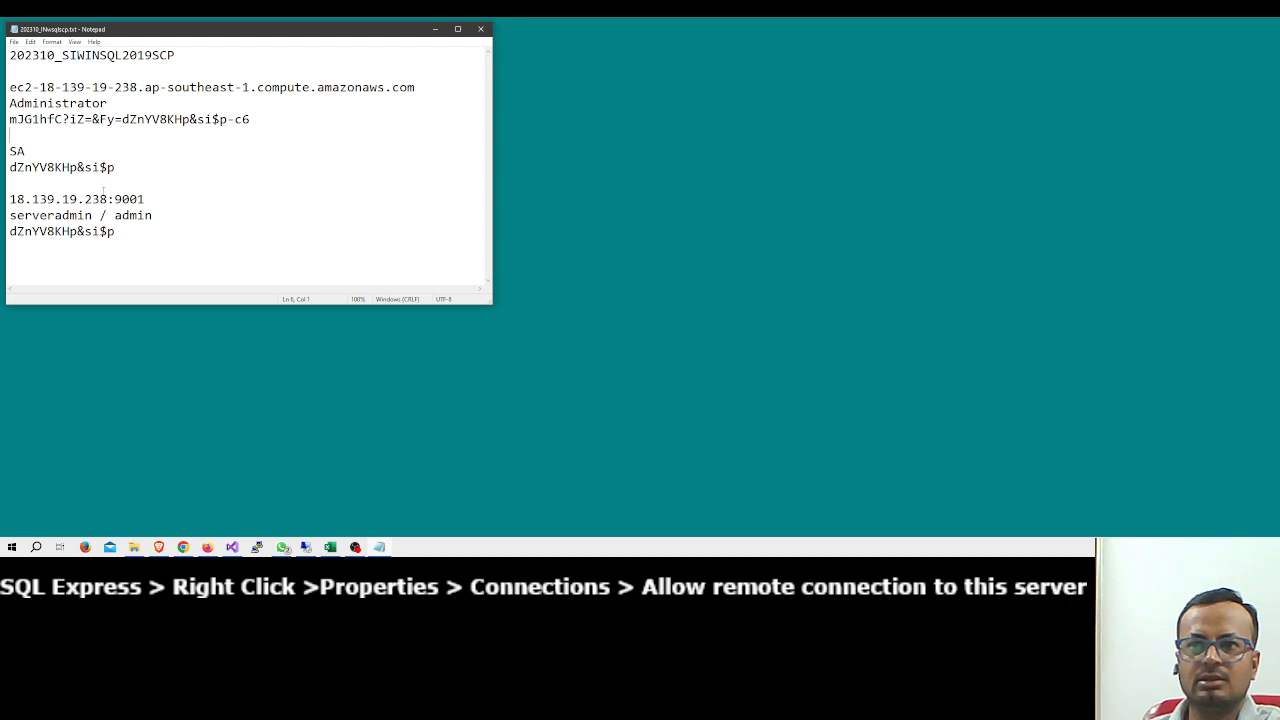
{"action": "left_click_drag", "start_coordinate": [107, 199], "coordinate": [9, 199]}
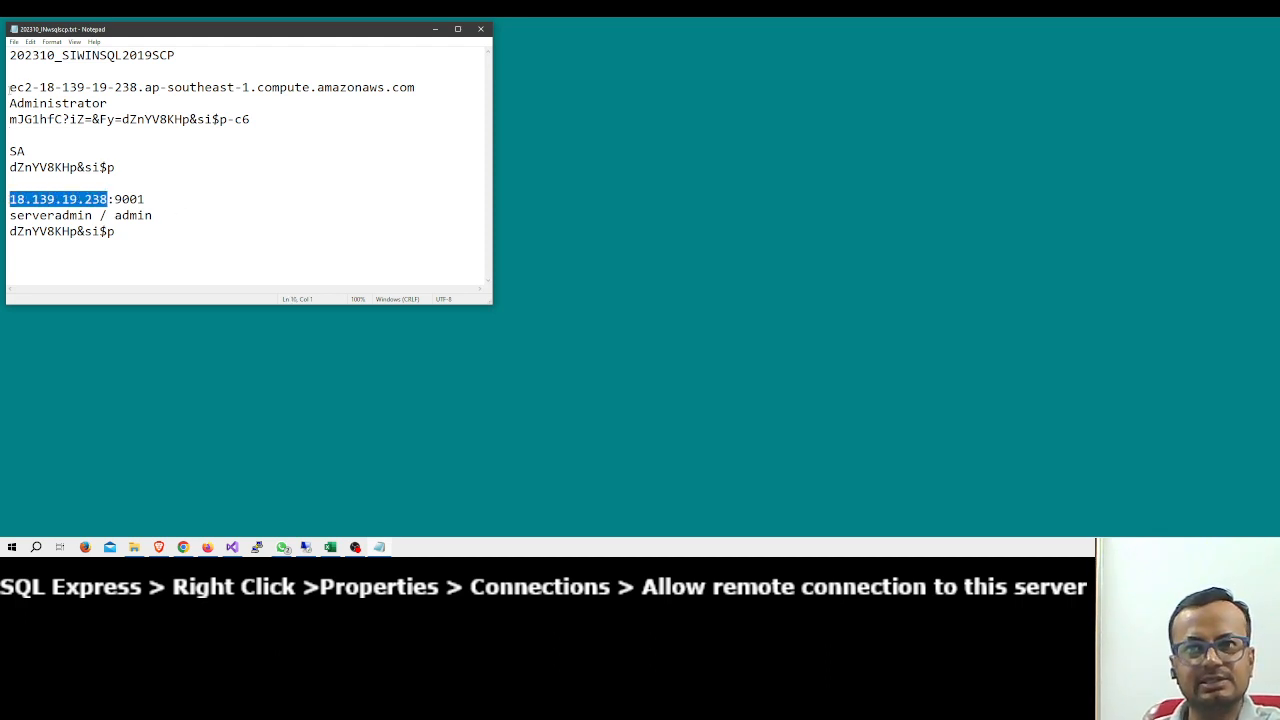
{"action": "left_click_drag", "start_coordinate": [9, 88], "coordinate": [418, 88]}
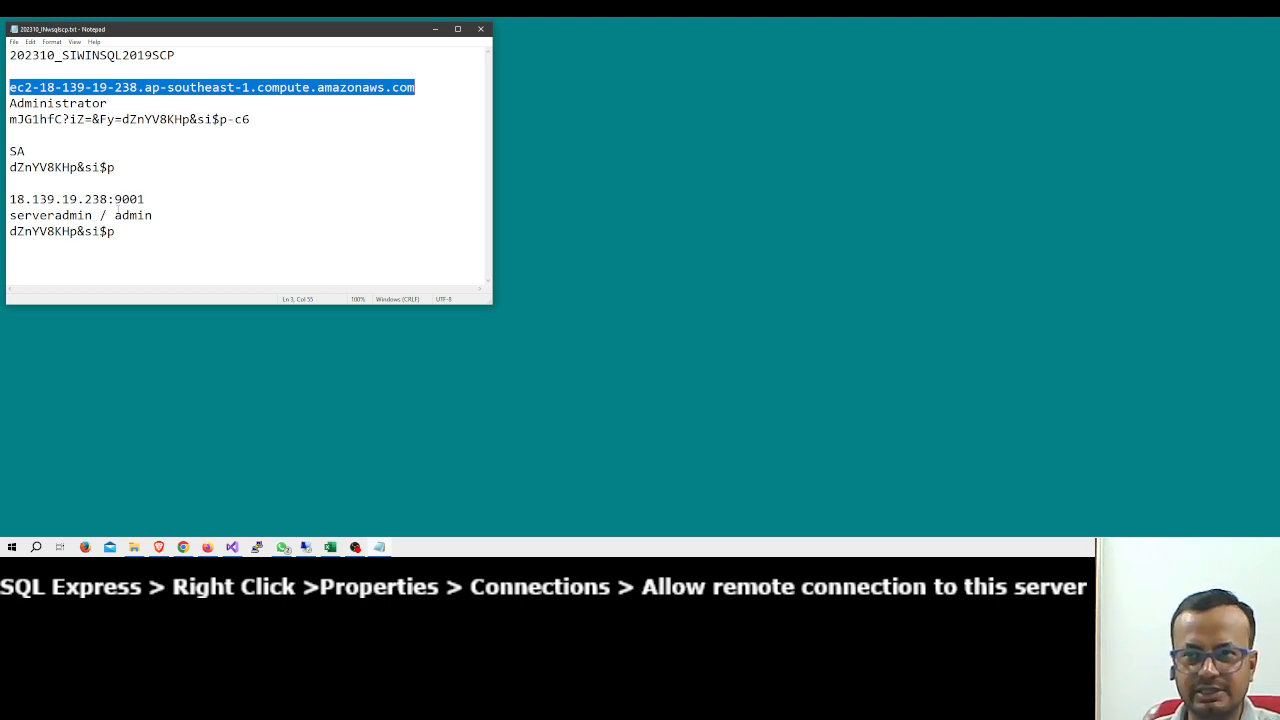
{"action": "left_click", "coordinate": [162, 197]}
{"action": "key", "text": "Return"}
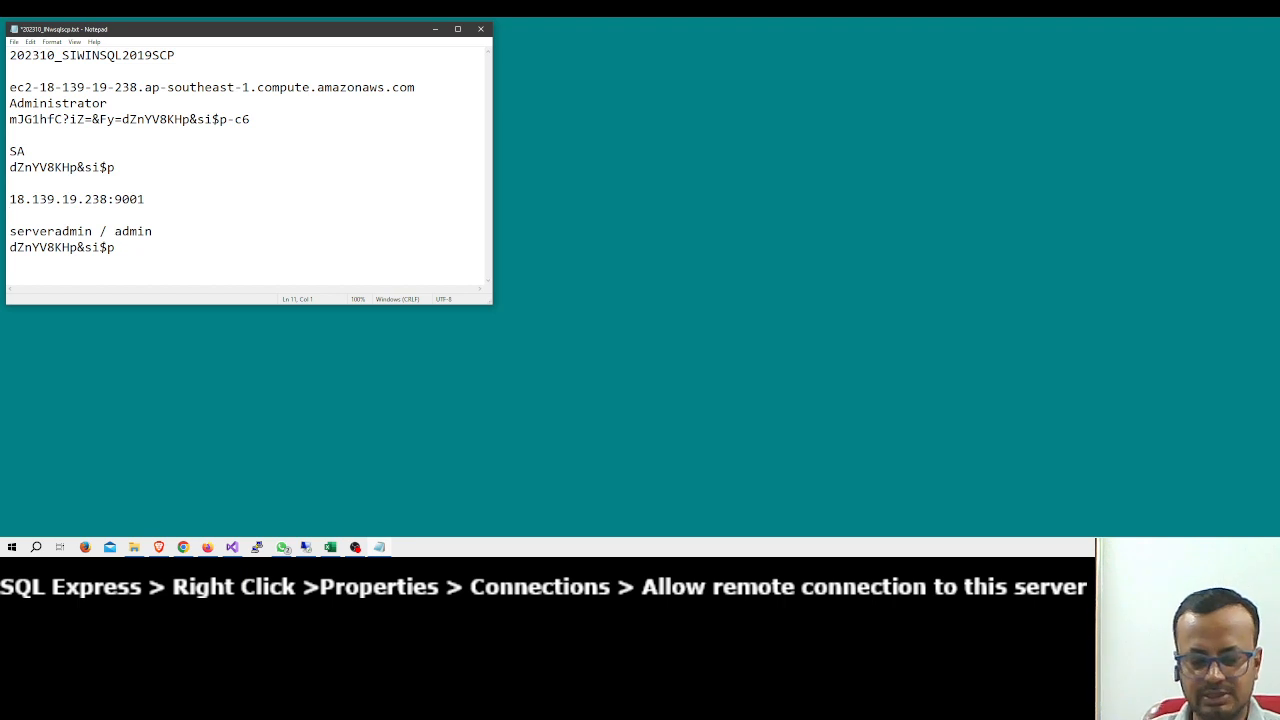
{"action": "type", "text": "scp."}
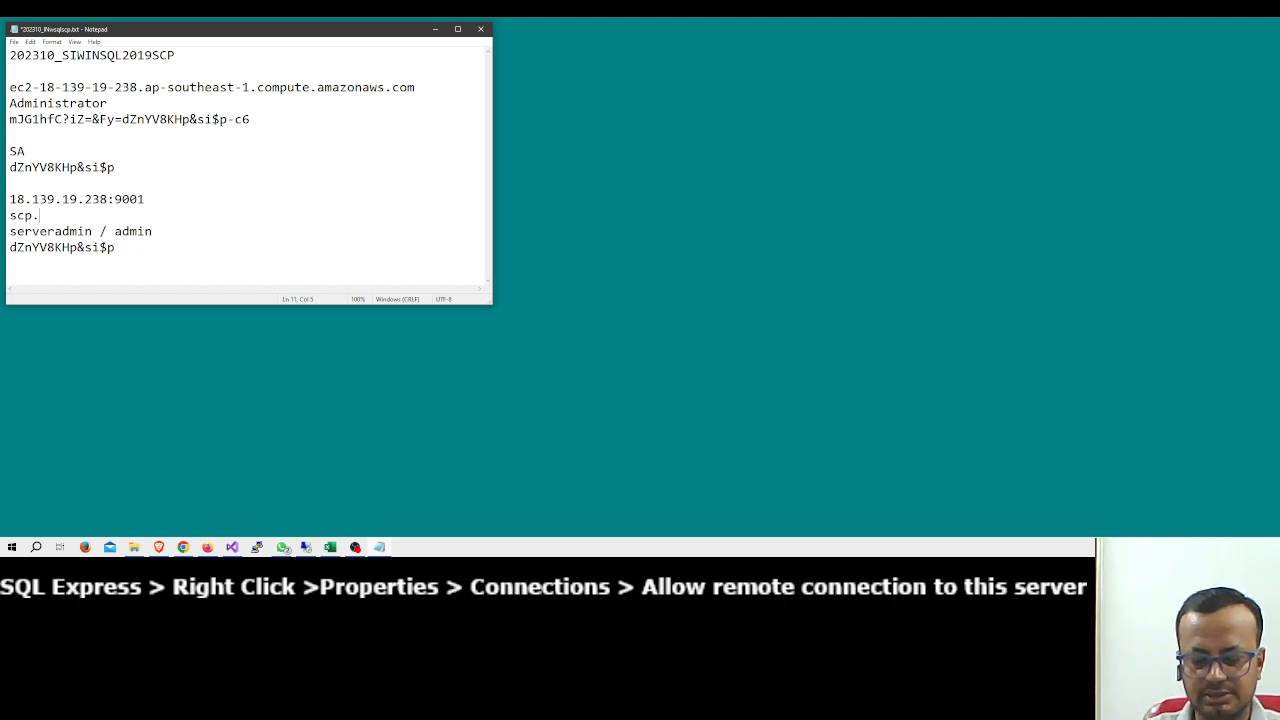
{"action": "type", "text": "zubersir."}
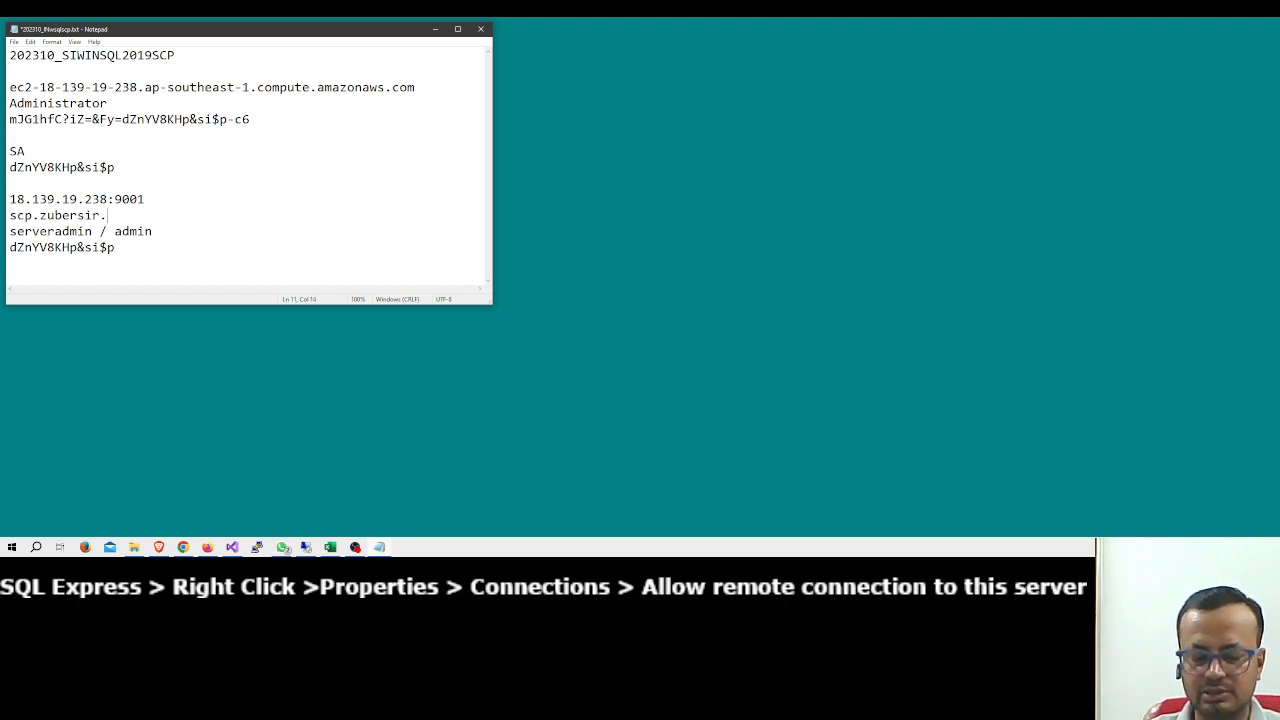
{"action": "type", "text": "com"}
{"action": "key", "text": "ctrl+s"}
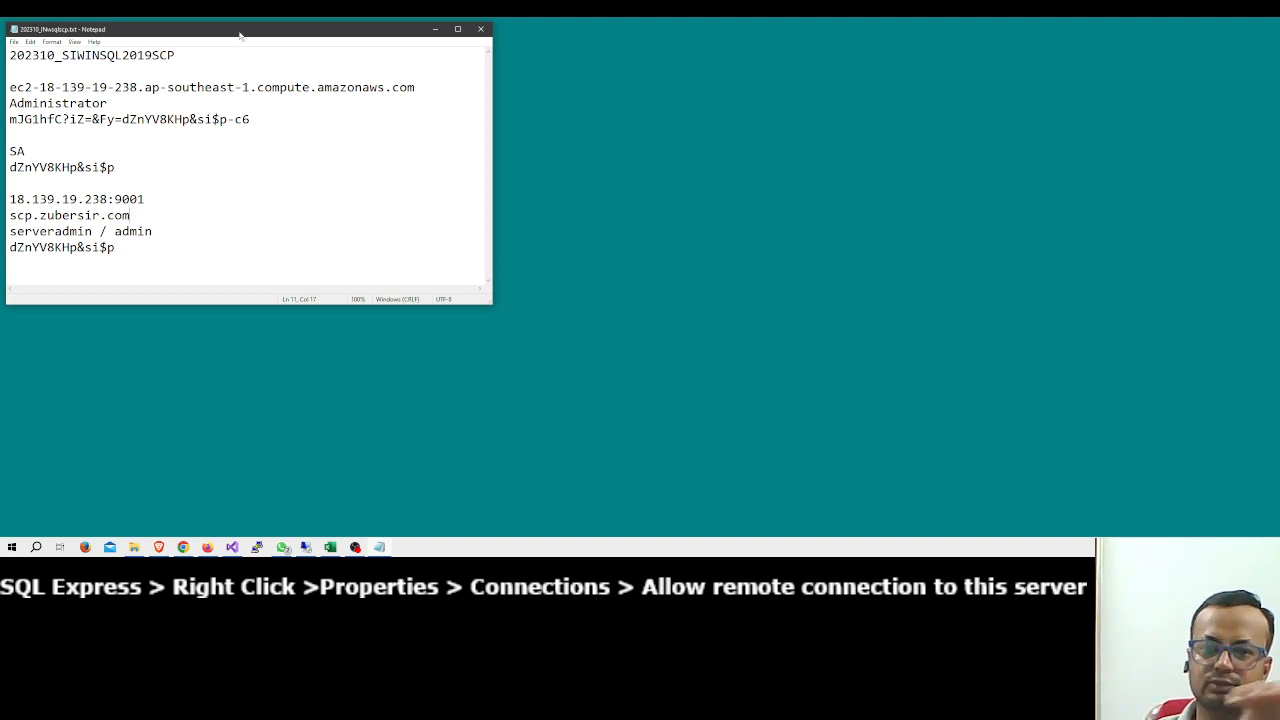
{"action": "left_click_drag", "start_coordinate": [239, 35], "coordinate": [1026, 266]}
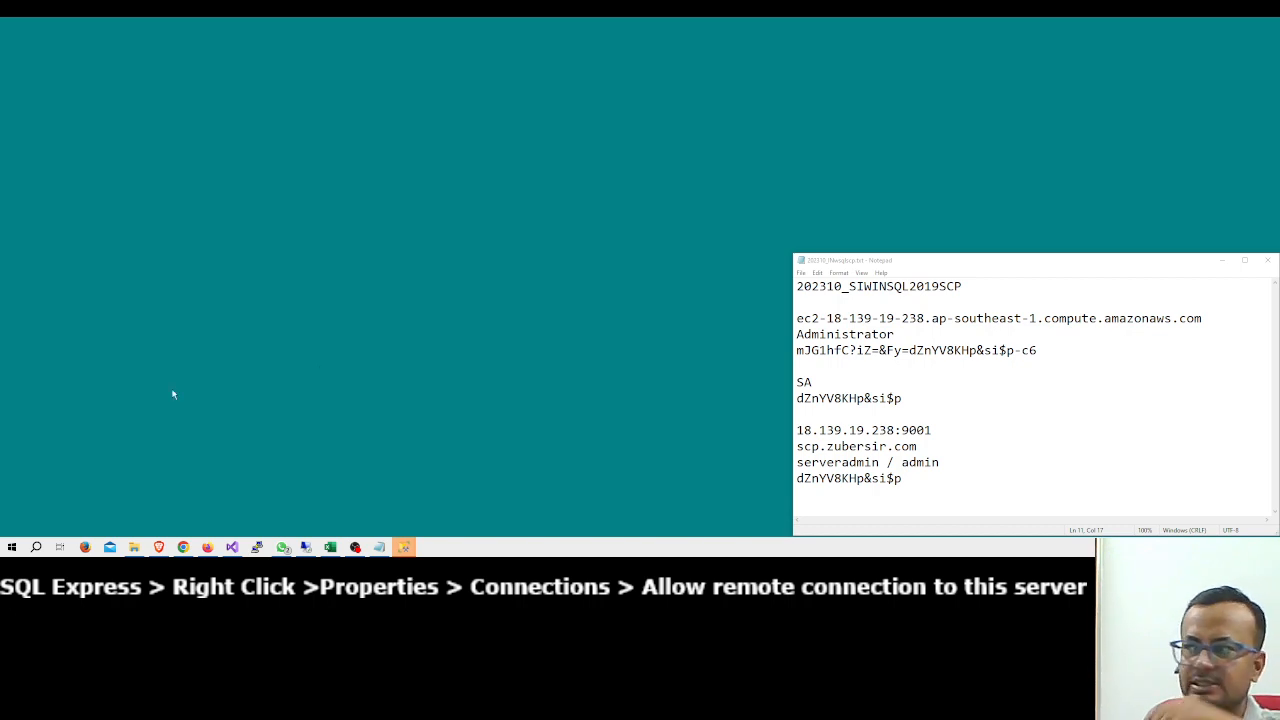
In the local Management Studio's Connect to Server dialog, enter server name 18.139.19.238 from the notes, with SQL Server Authentication and login SA.
{"action": "left_click_drag", "start_coordinate": [800, 318], "coordinate": [1232, 321]}
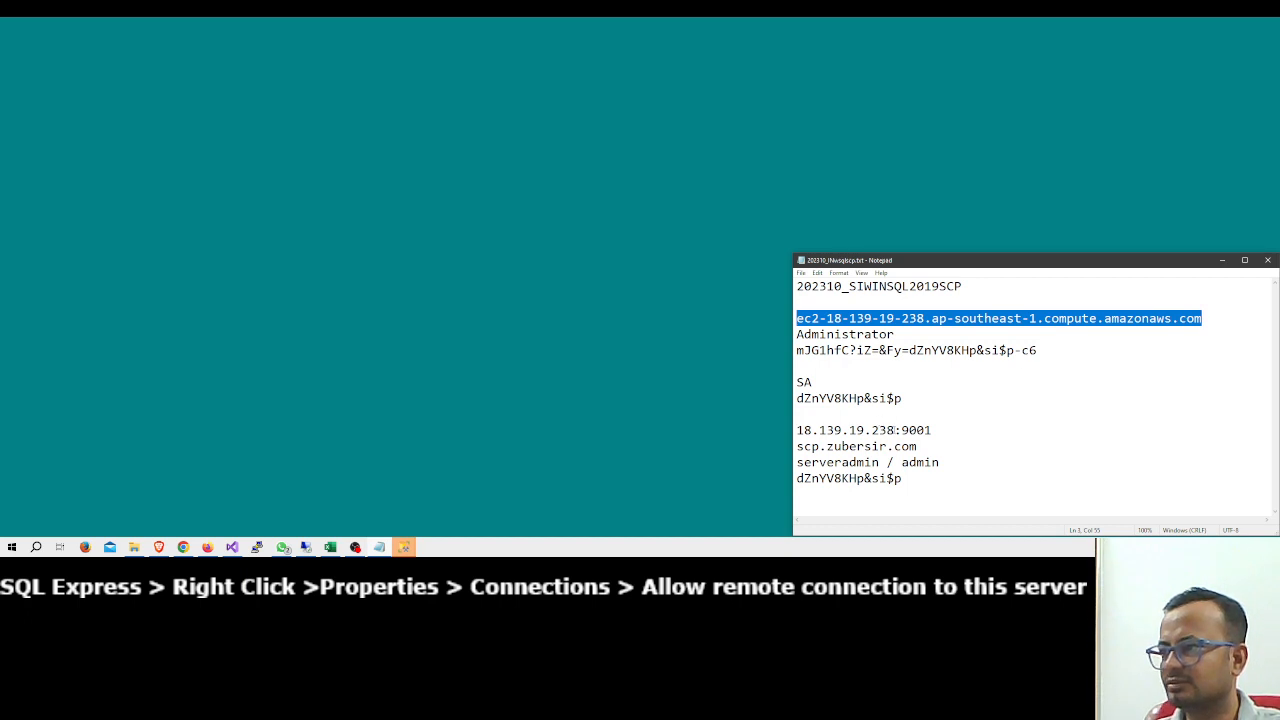
{"action": "left_click_drag", "start_coordinate": [895, 430], "coordinate": [780, 433]}
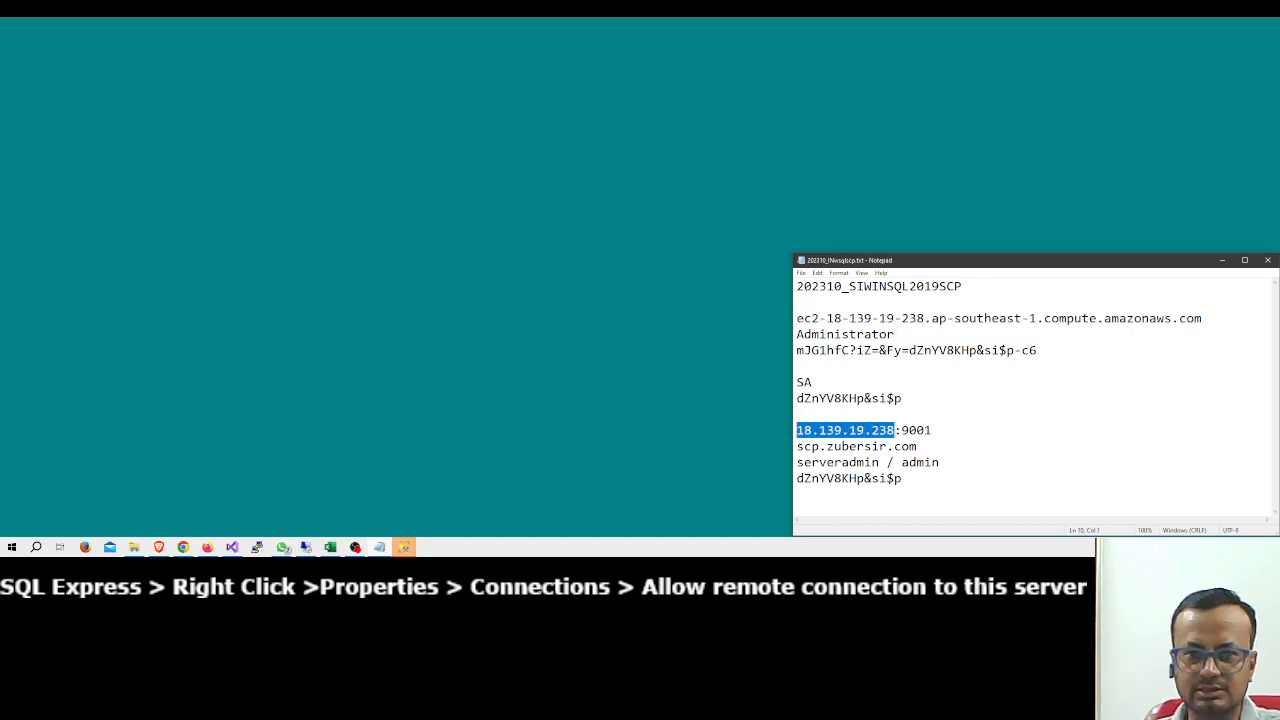
{"action": "key", "text": "alt+Tab"}
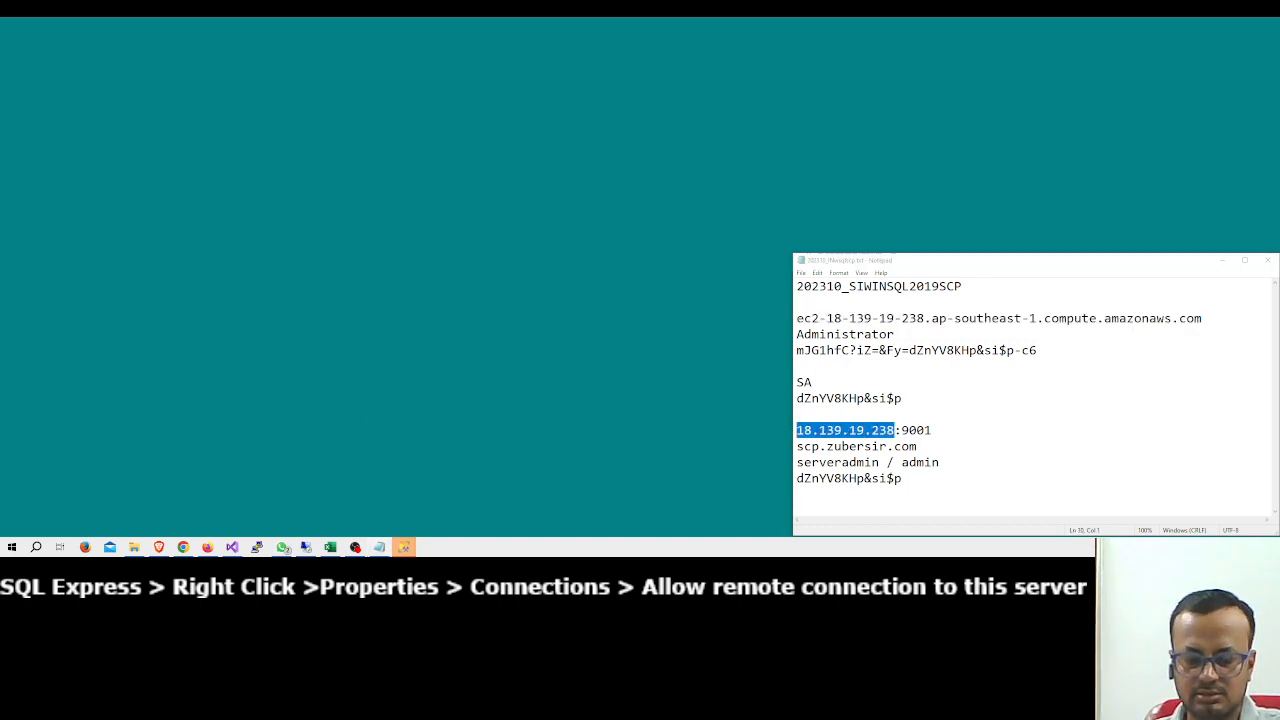
{"action": "left_click_drag", "start_coordinate": [423, 156], "coordinate": [557, 148]}
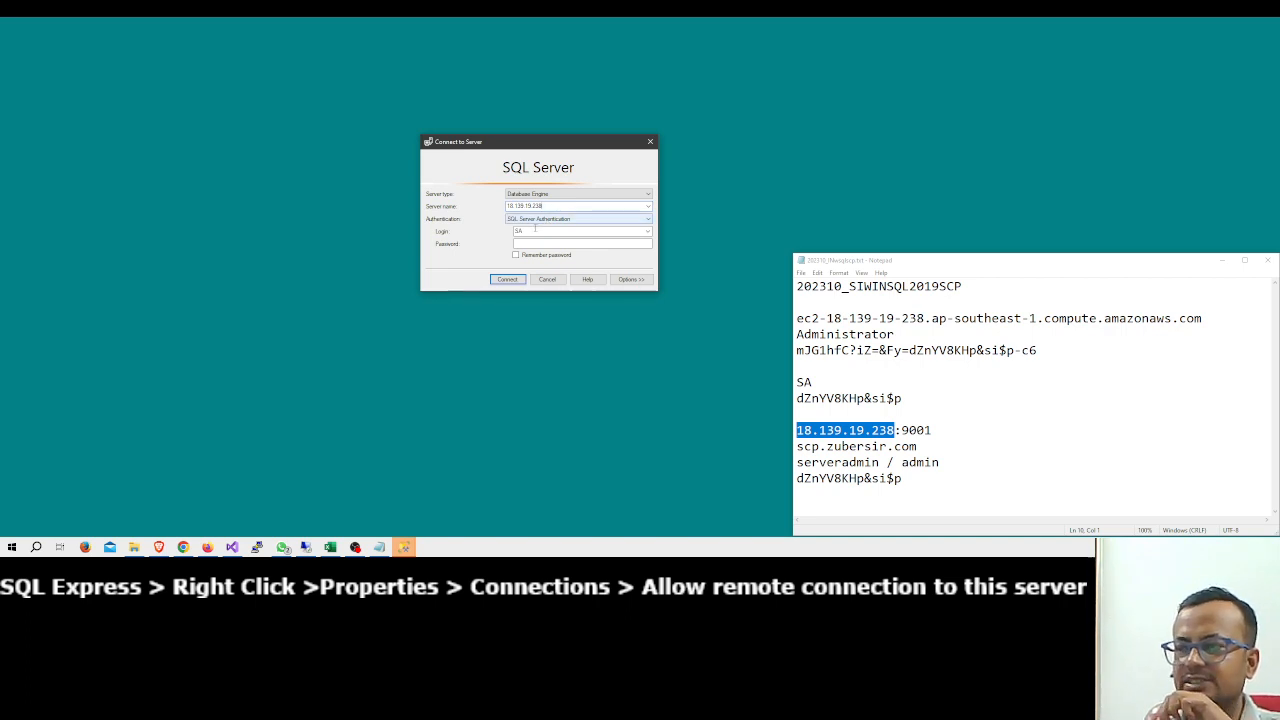
{"action": "double_click", "coordinate": [531, 231]}
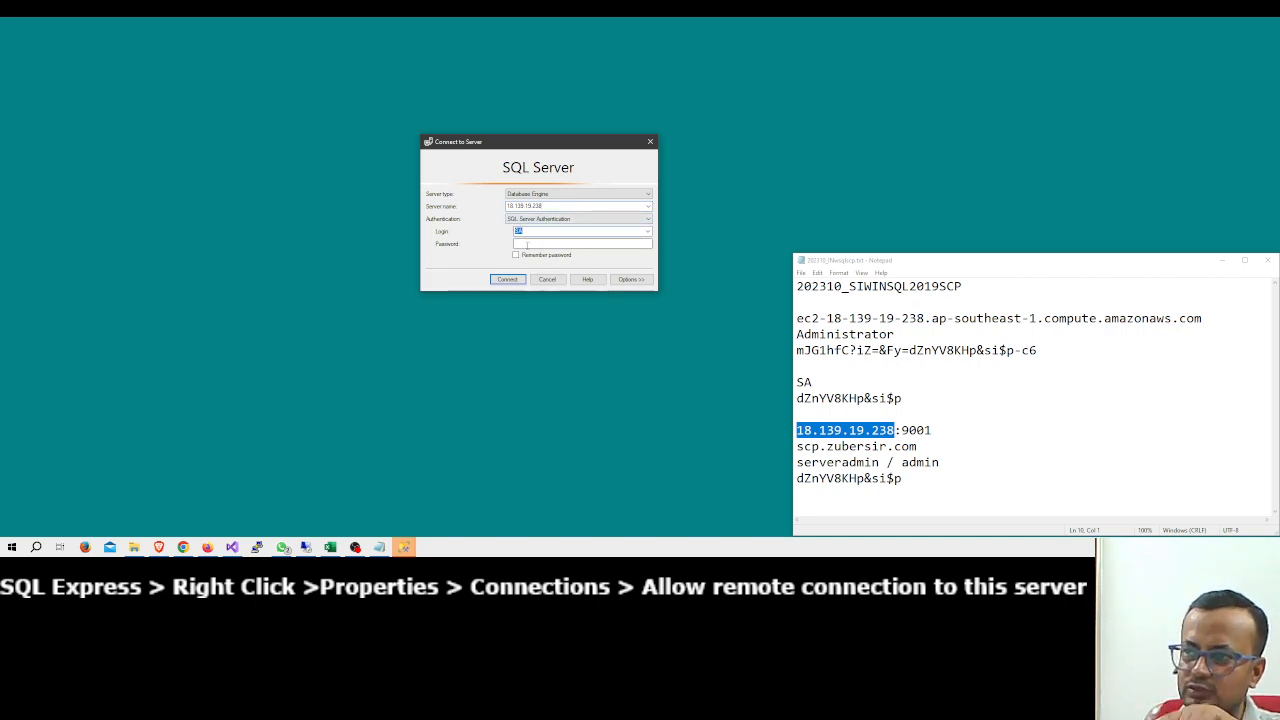
Paste the SA account password from the notes into the password field, enable Remember password and try to connect to the server.
{"action": "left_click", "coordinate": [527, 245]}
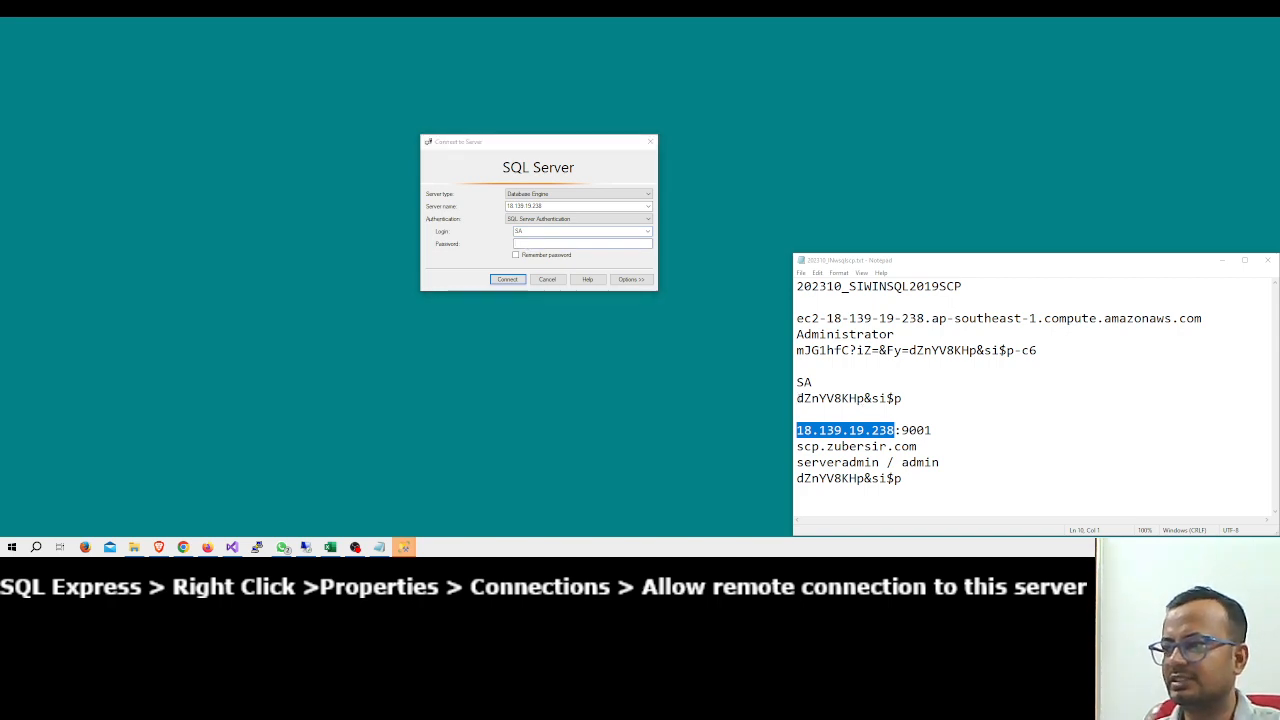
{"action": "left_click_drag", "start_coordinate": [797, 398], "coordinate": [904, 398]}
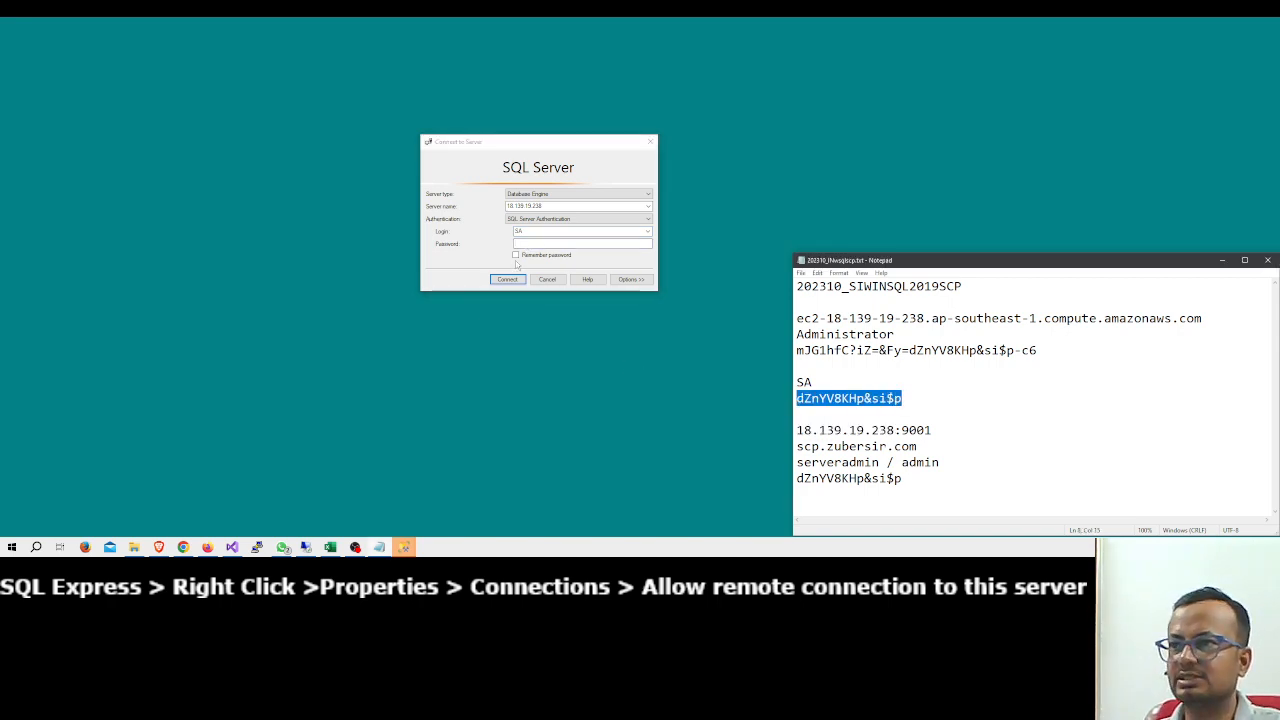
{"action": "left_click", "coordinate": [546, 243]}
{"action": "key", "text": "ctrl+v"}
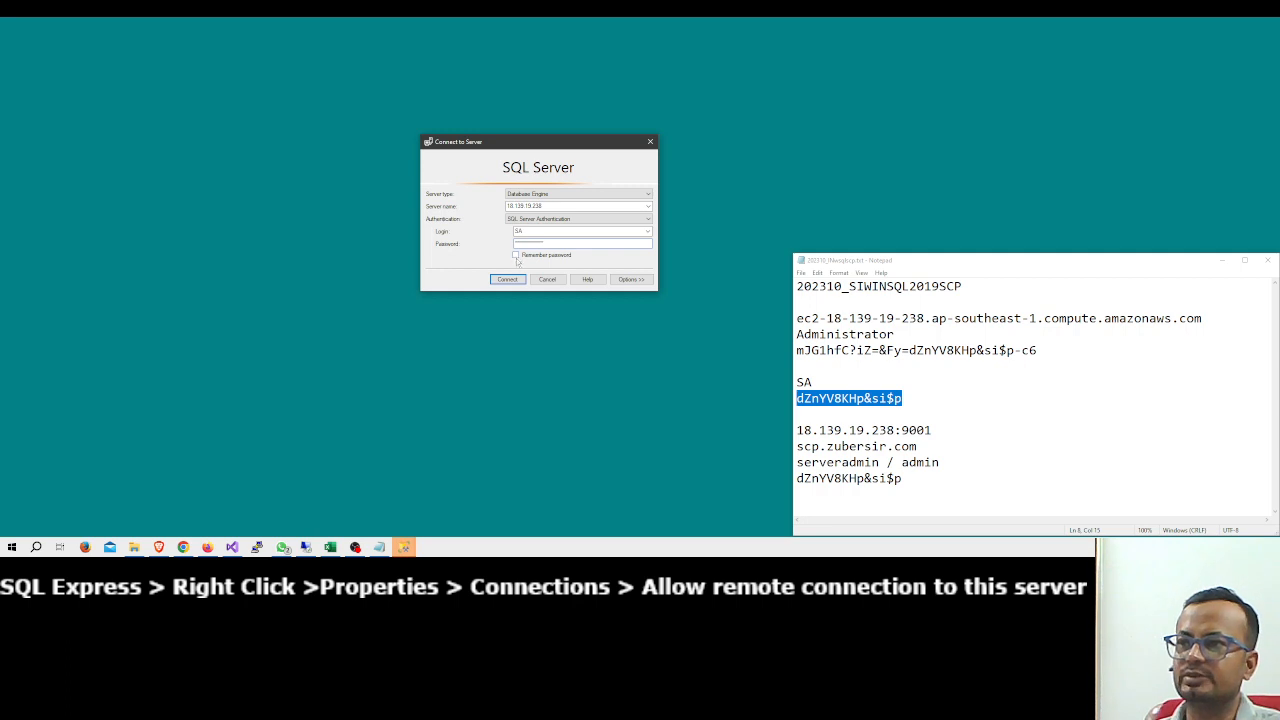
{"action": "left_click", "coordinate": [516, 255]}
{"action": "left_click", "coordinate": [509, 282]}
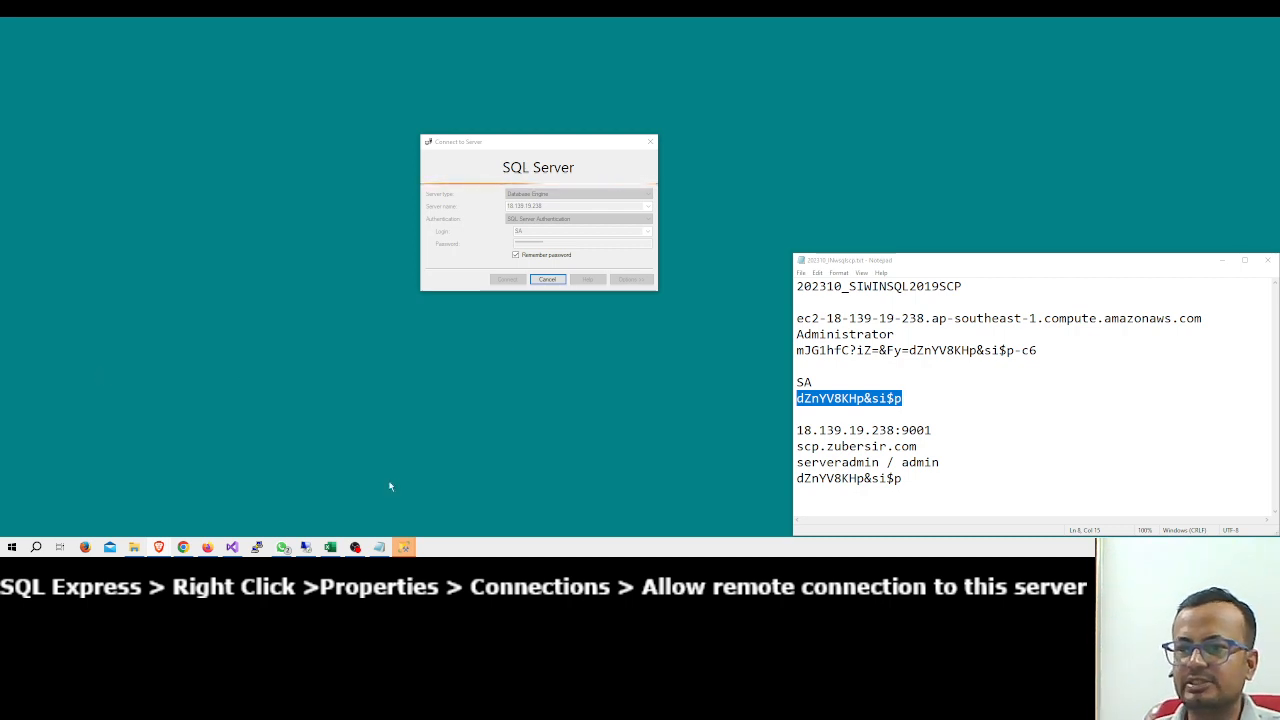
Switch to the Remote Desktop session and open SQL Server 2019 Configuration Manager on the EC2 server.
{"action": "left_click", "coordinate": [306, 547]}
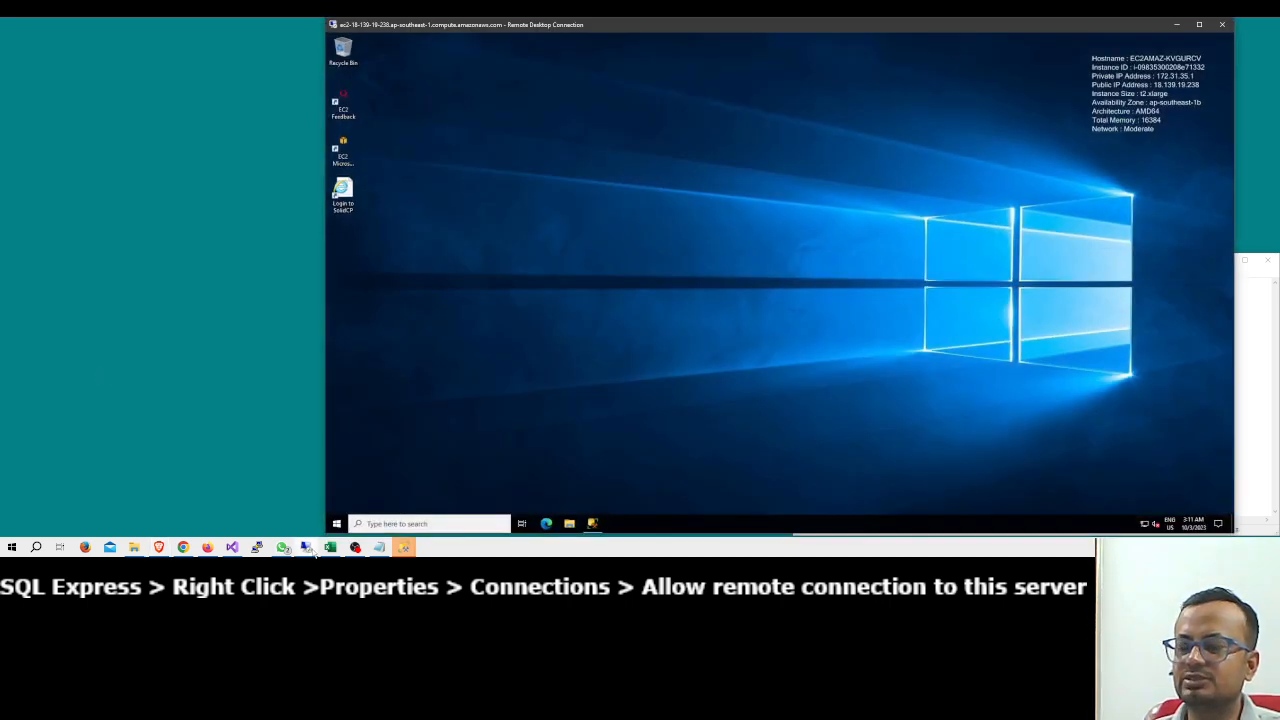
{"action": "left_click", "coordinate": [594, 524]}
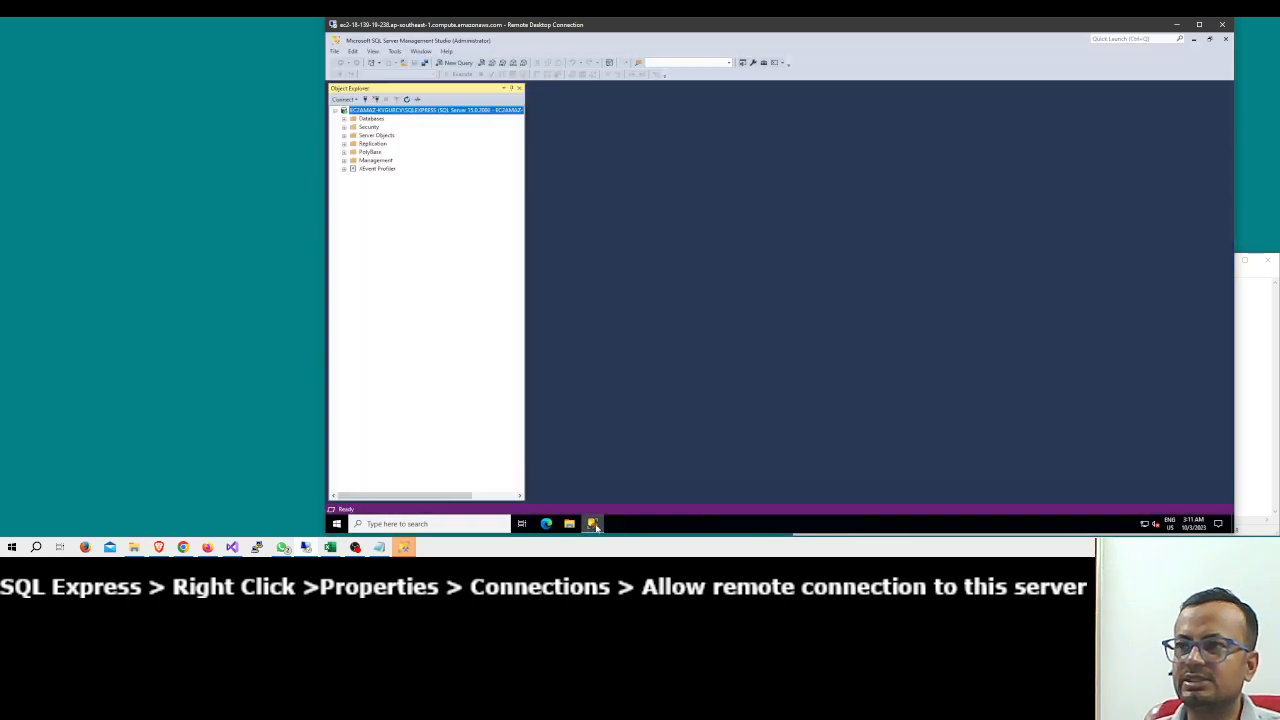
{"action": "left_click", "coordinate": [491, 524]}
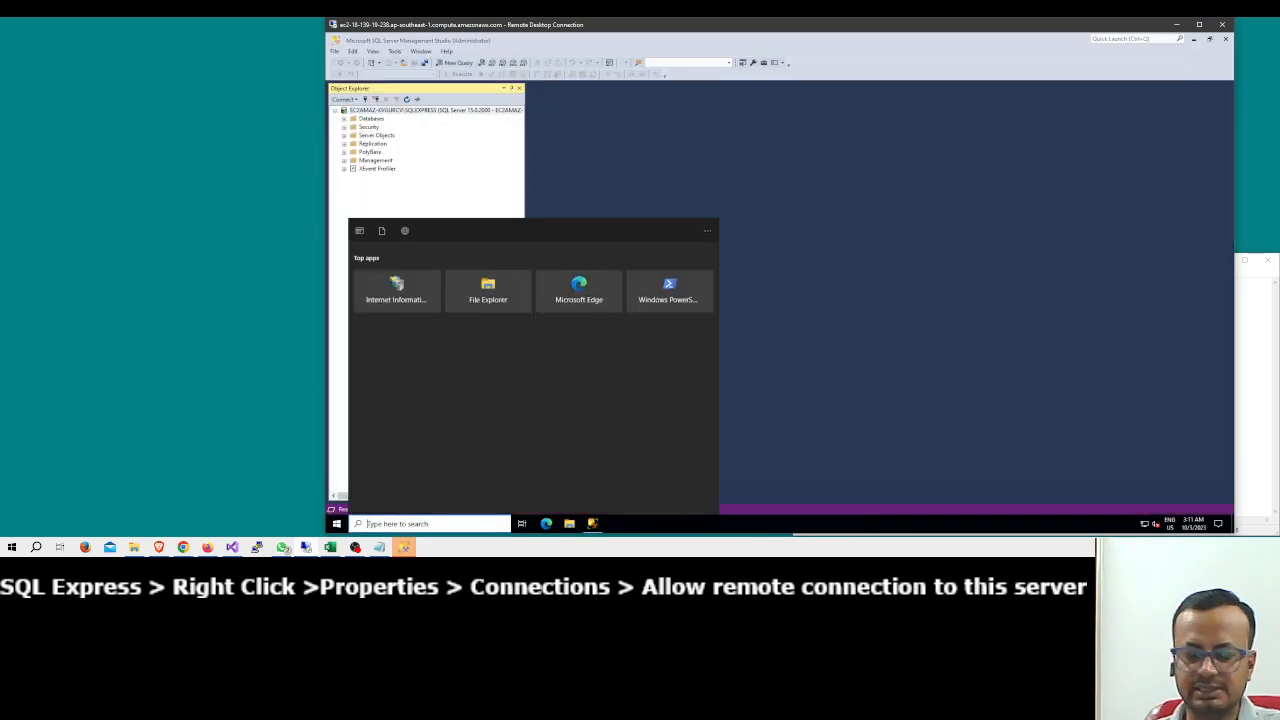
{"action": "type", "text": "sql"}
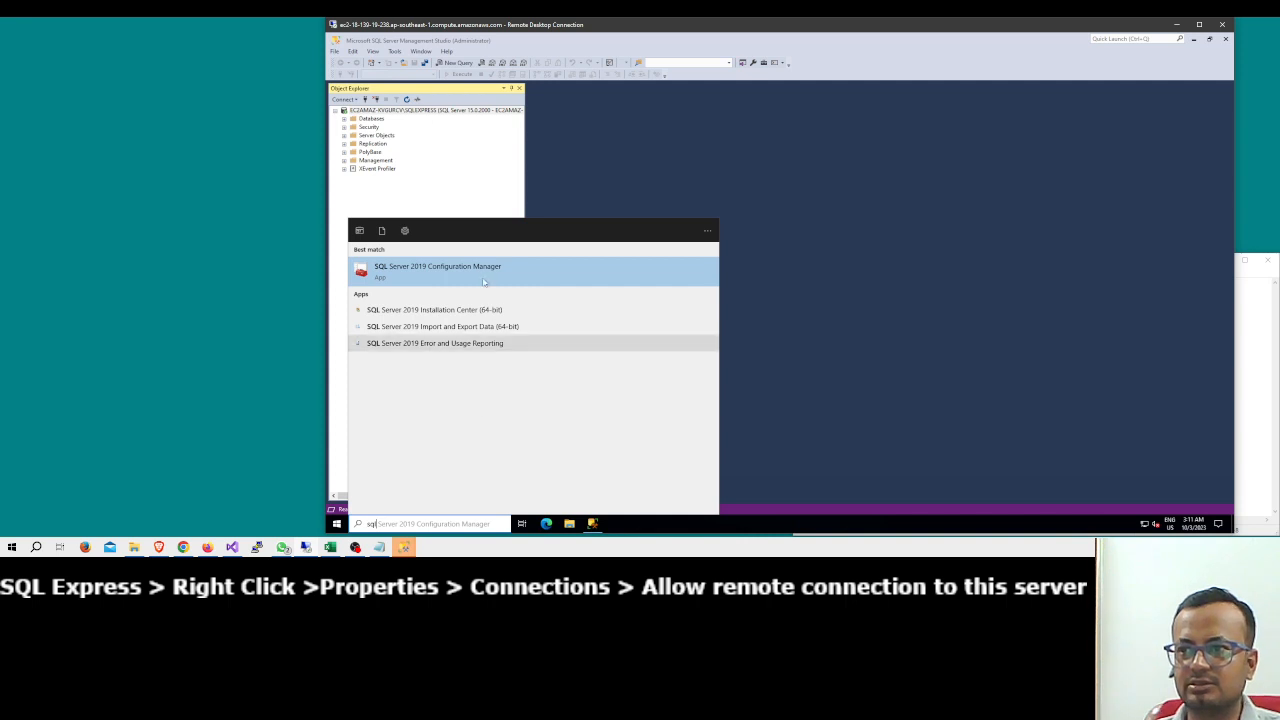
{"action": "left_click", "coordinate": [433, 268]}
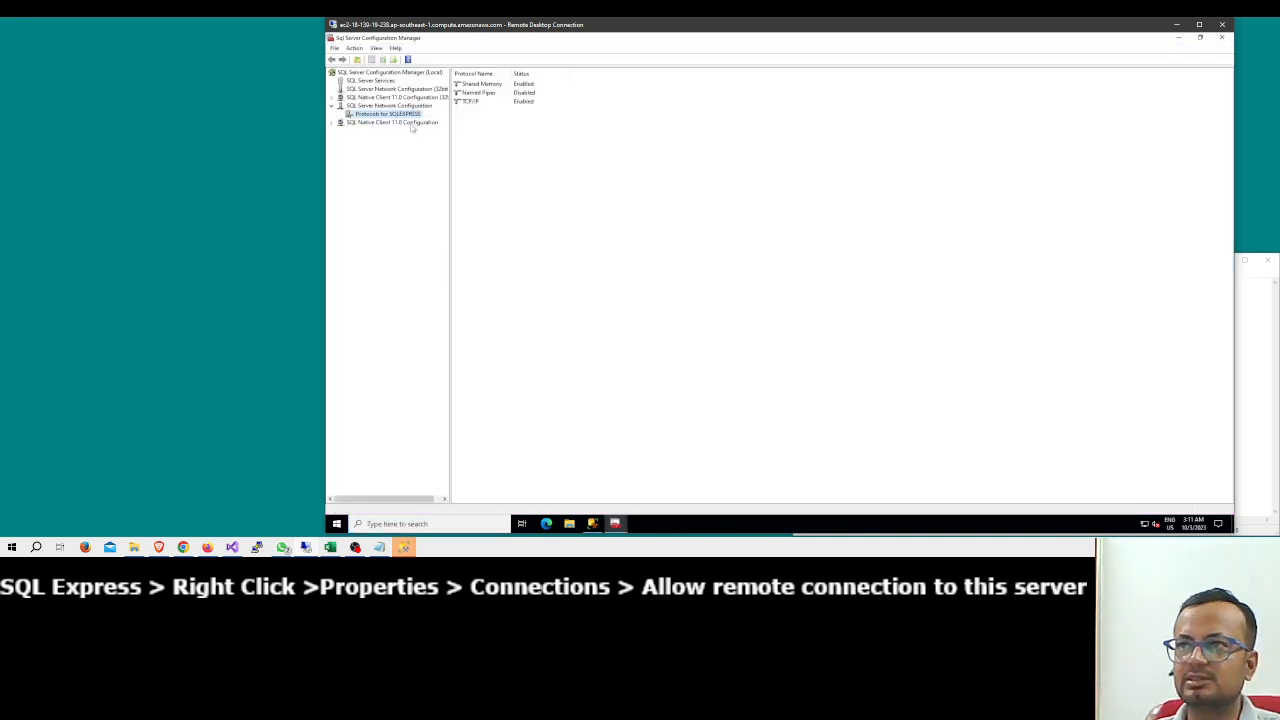
Restart the SQL Server (SQLEXPRESS) service from the SQL Server Services list.
{"action": "left_click", "coordinate": [372, 75]}
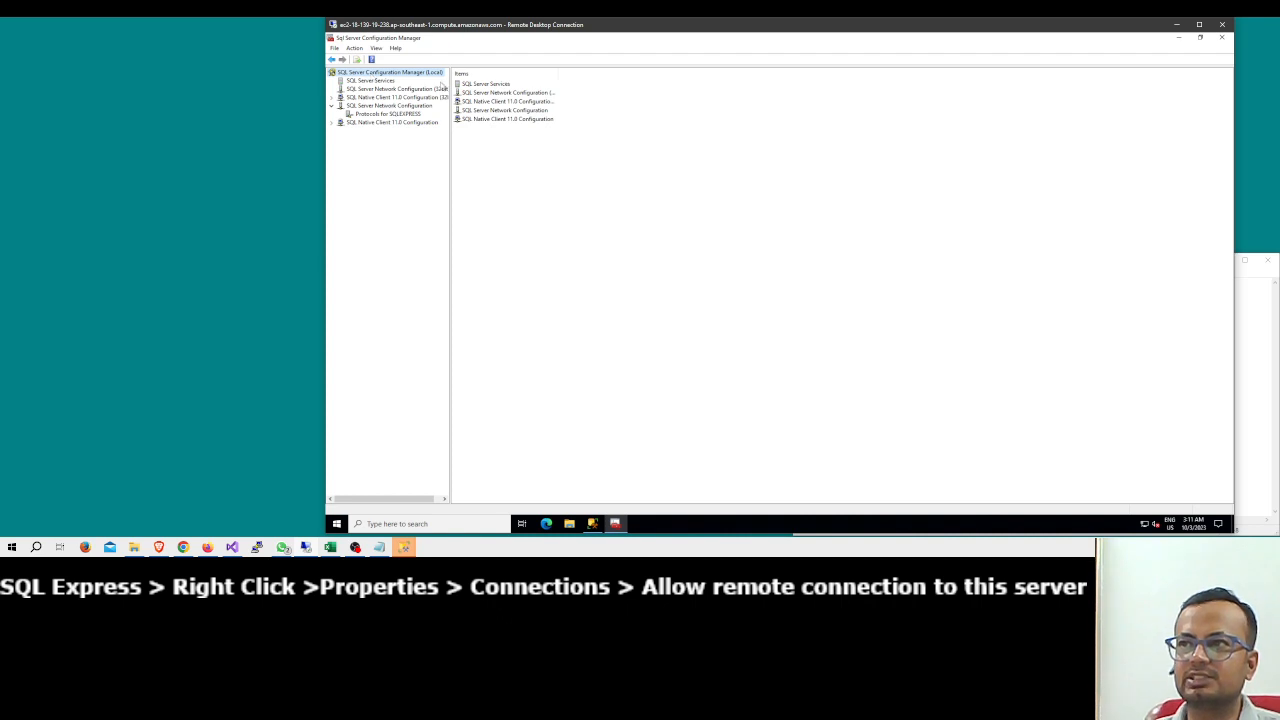
{"action": "left_click", "coordinate": [486, 85]}
{"action": "right_click", "coordinate": [488, 87]}
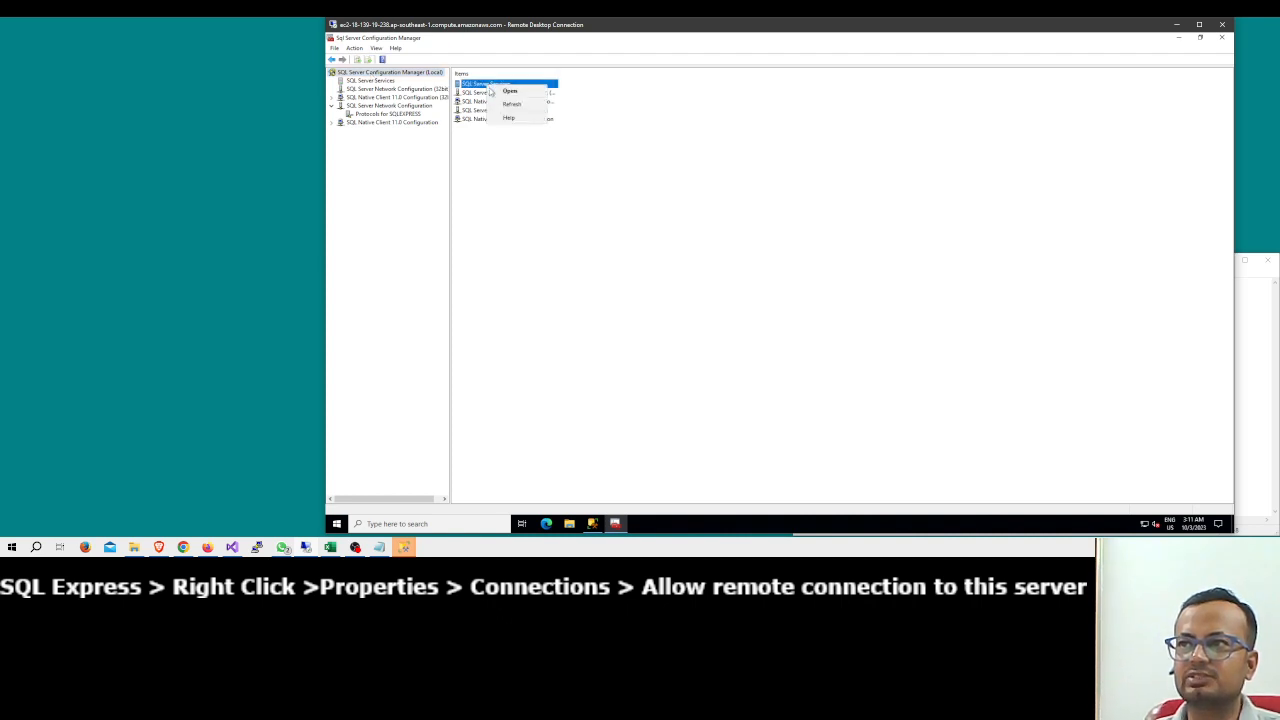
{"action": "left_click", "coordinate": [476, 166]}
{"action": "left_click", "coordinate": [372, 80]}
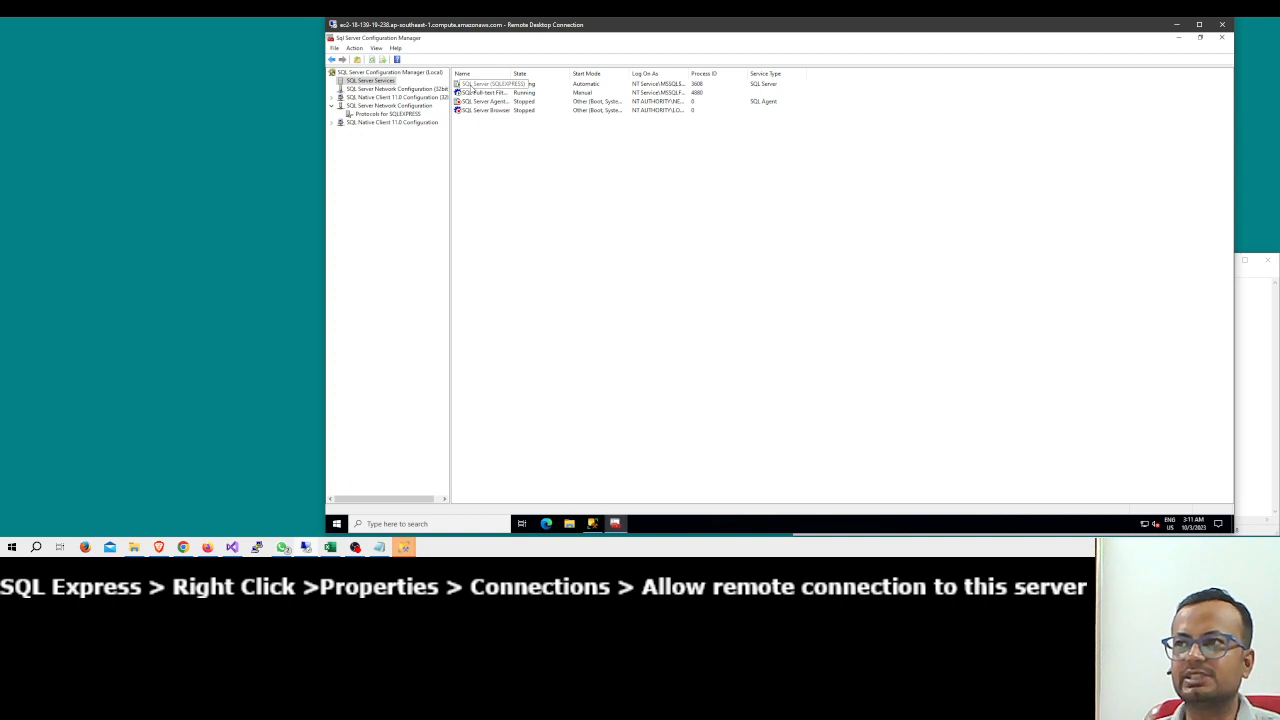
{"action": "right_click", "coordinate": [470, 86]}
{"action": "left_click", "coordinate": [491, 133]}
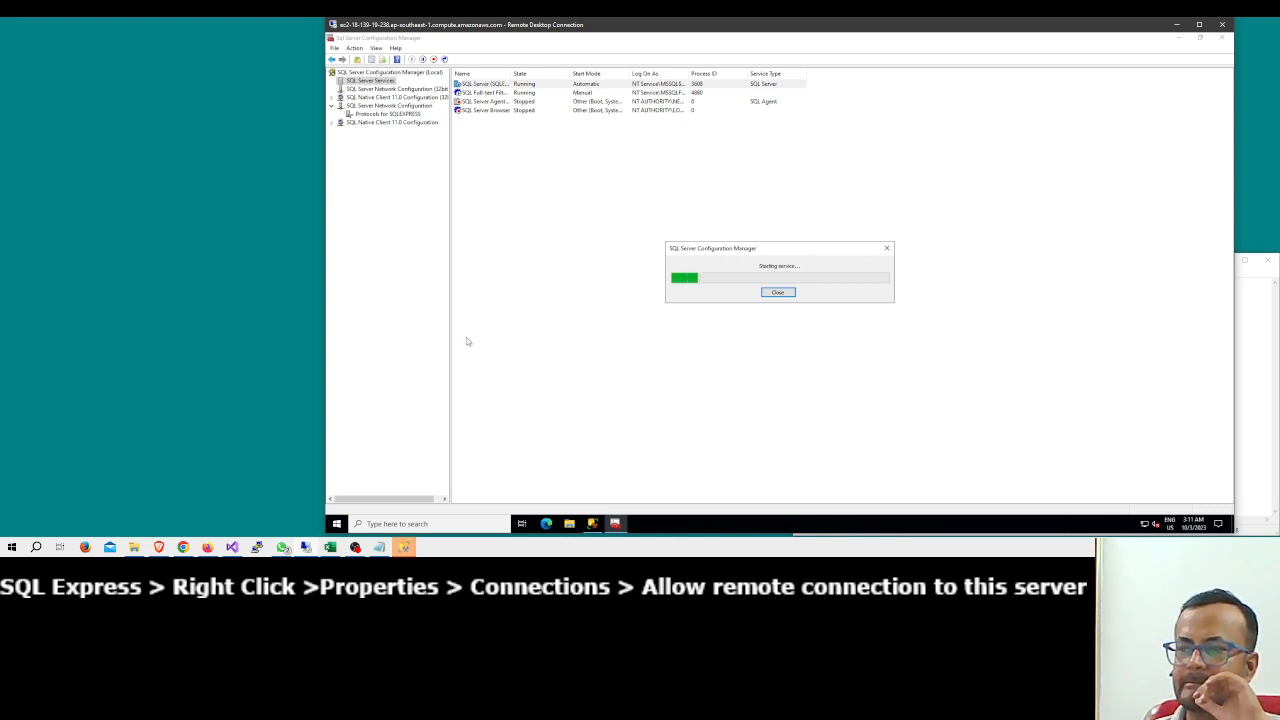
Try again to connect the local Management Studio to 18.139.19.238 as SA, minimize the Remote Desktop session and cancel the attempt.
{"action": "left_click", "coordinate": [405, 547]}
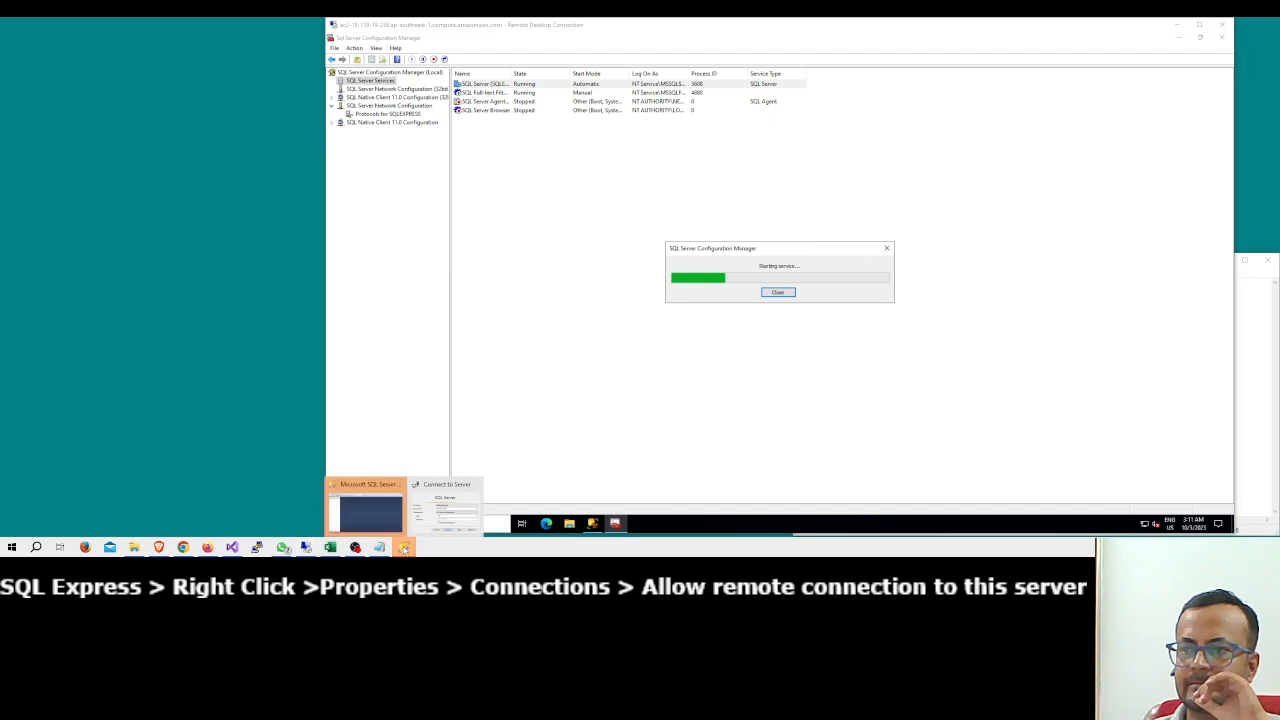
{"action": "left_click", "coordinate": [389, 517]}
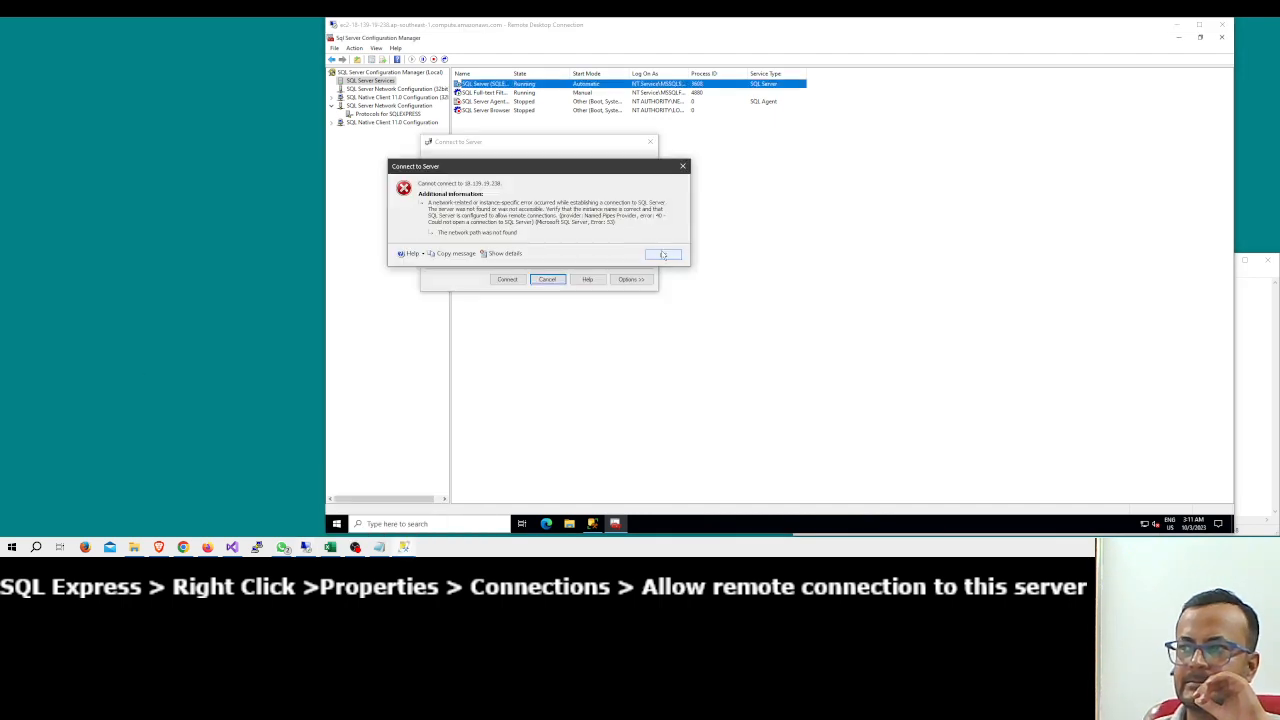
{"action": "left_click", "coordinate": [658, 254]}
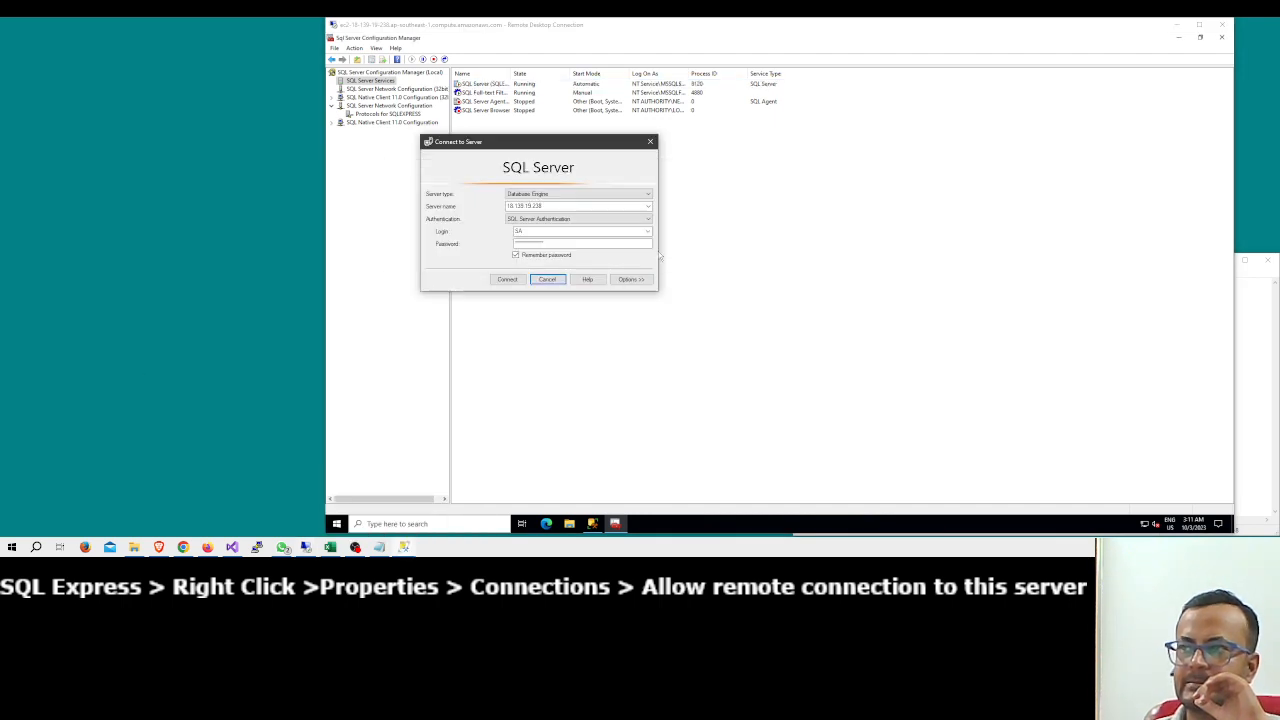
{"action": "left_click", "coordinate": [507, 280]}
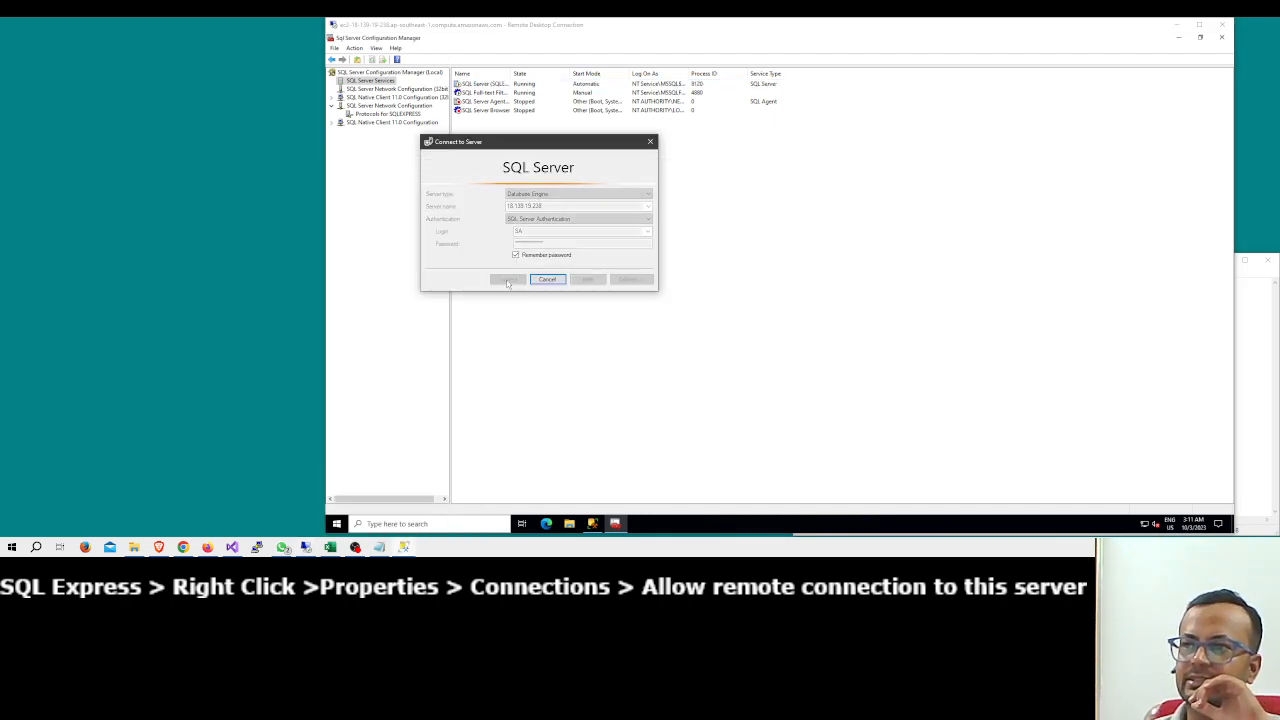
{"action": "left_click", "coordinate": [1177, 26]}
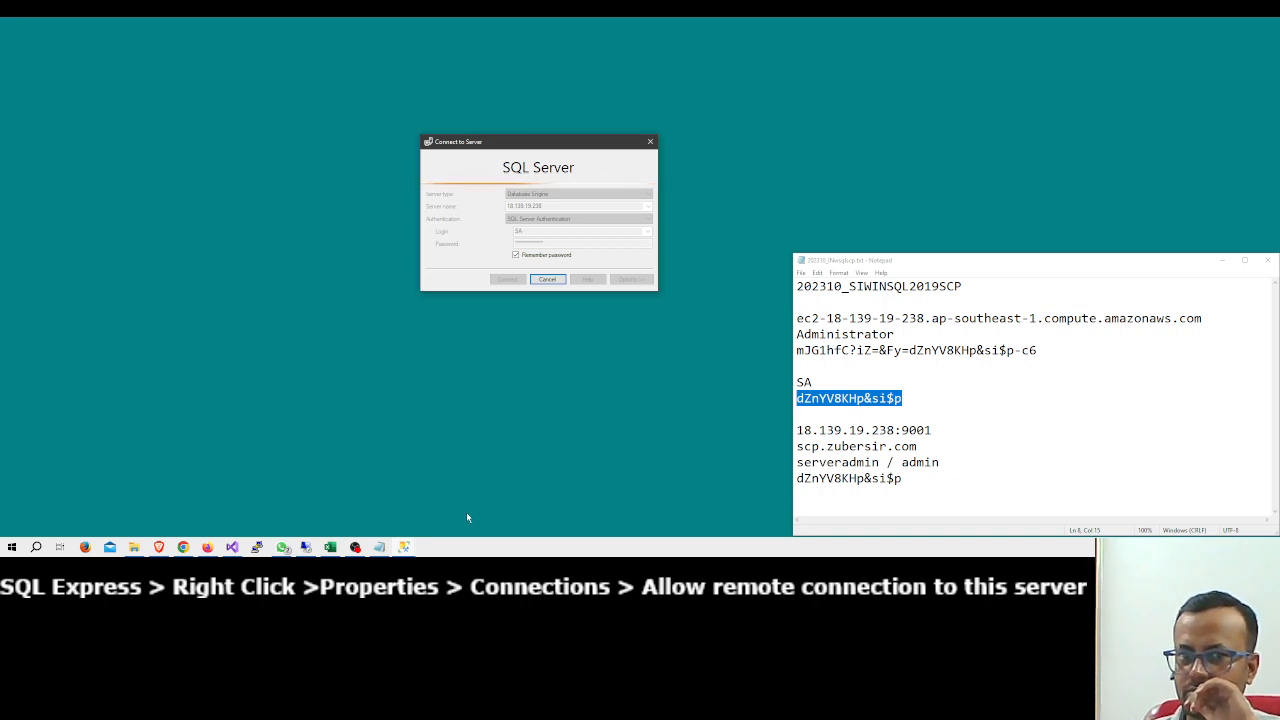
{"action": "left_click", "coordinate": [546, 280]}
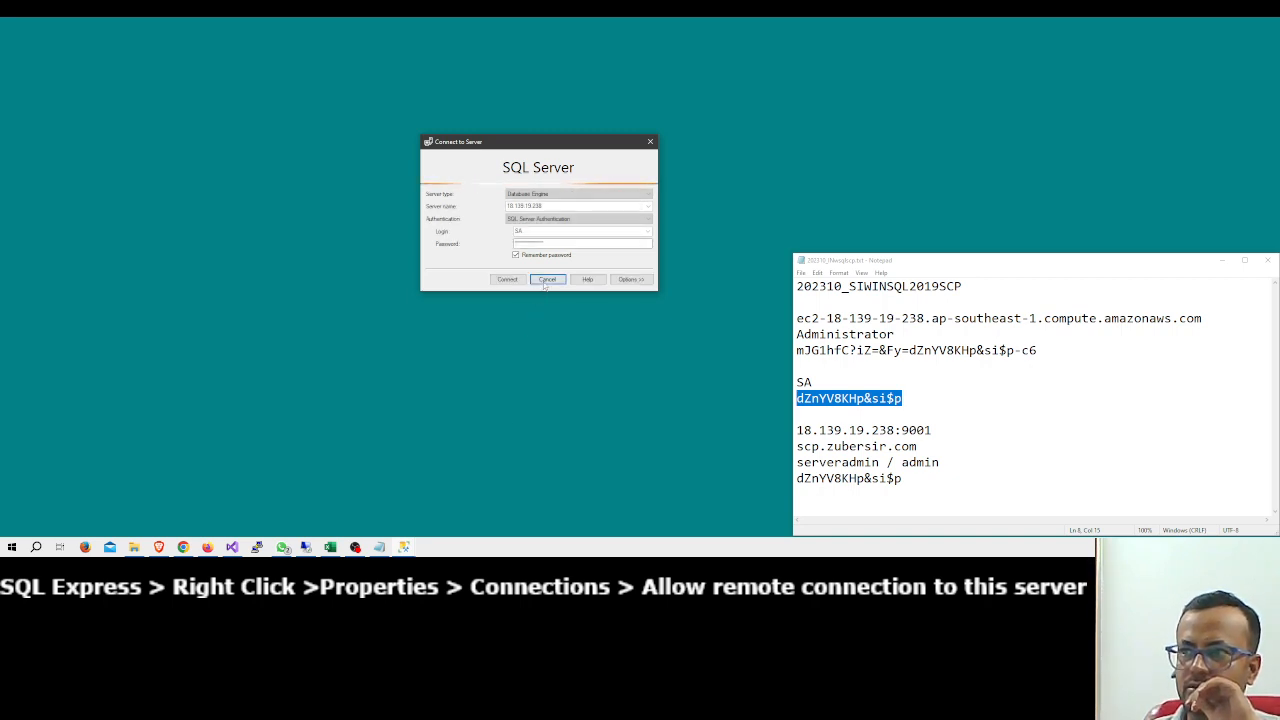
{"action": "left_click", "coordinate": [926, 316]}
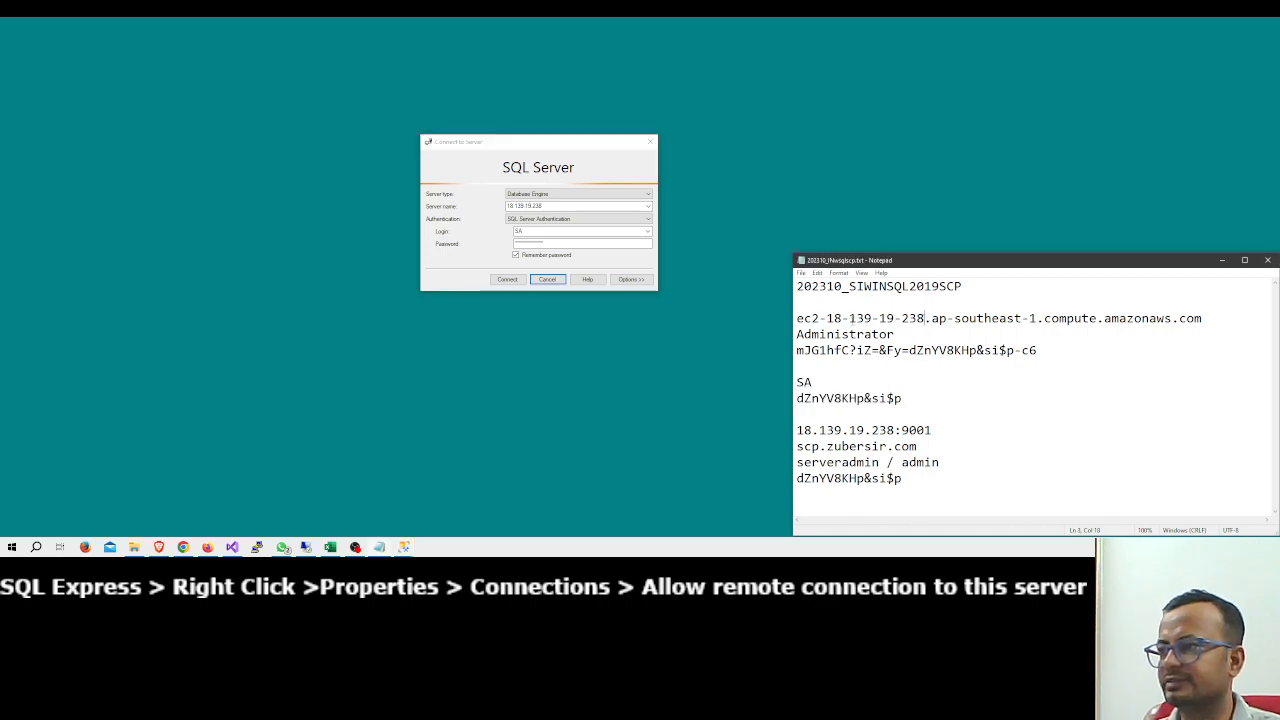
{"action": "left_click_drag", "start_coordinate": [797, 318], "coordinate": [1223, 324]}
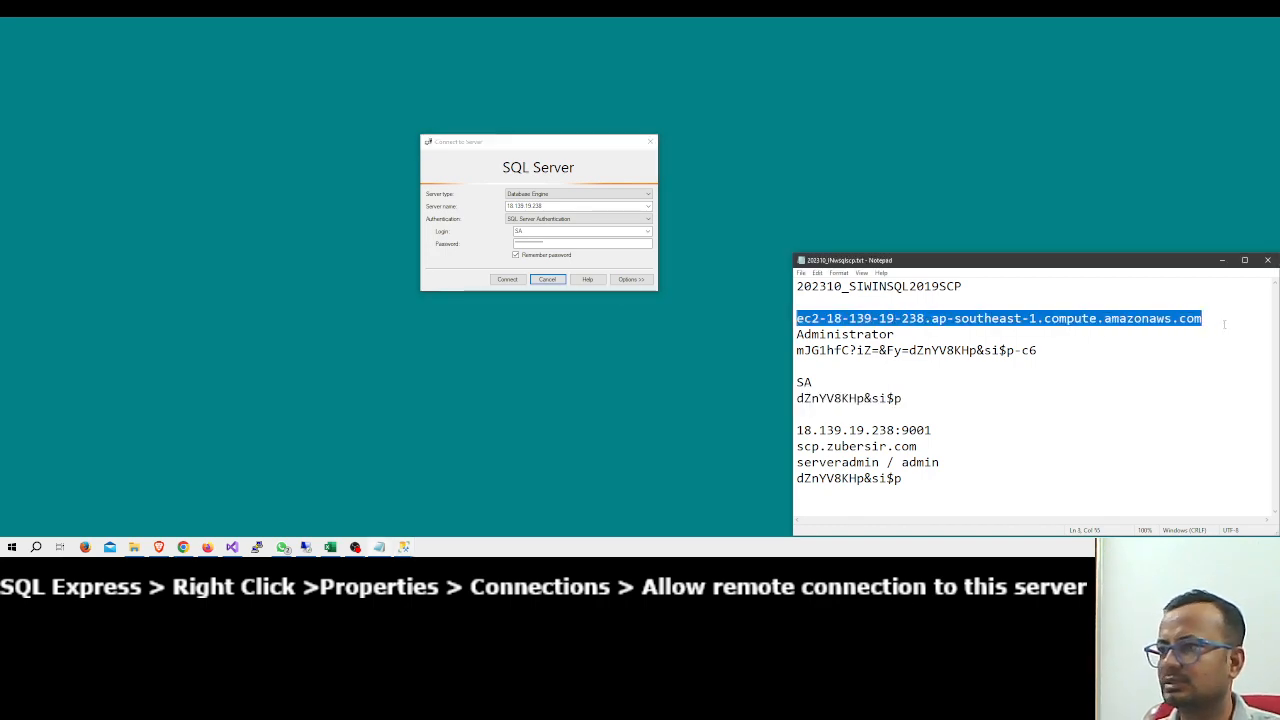
Switch to the EC2 console in the browser, open Security Groups and examine the port ranges in launch-wizard-1's inbound rules.
{"action": "left_click", "coordinate": [218, 545]}
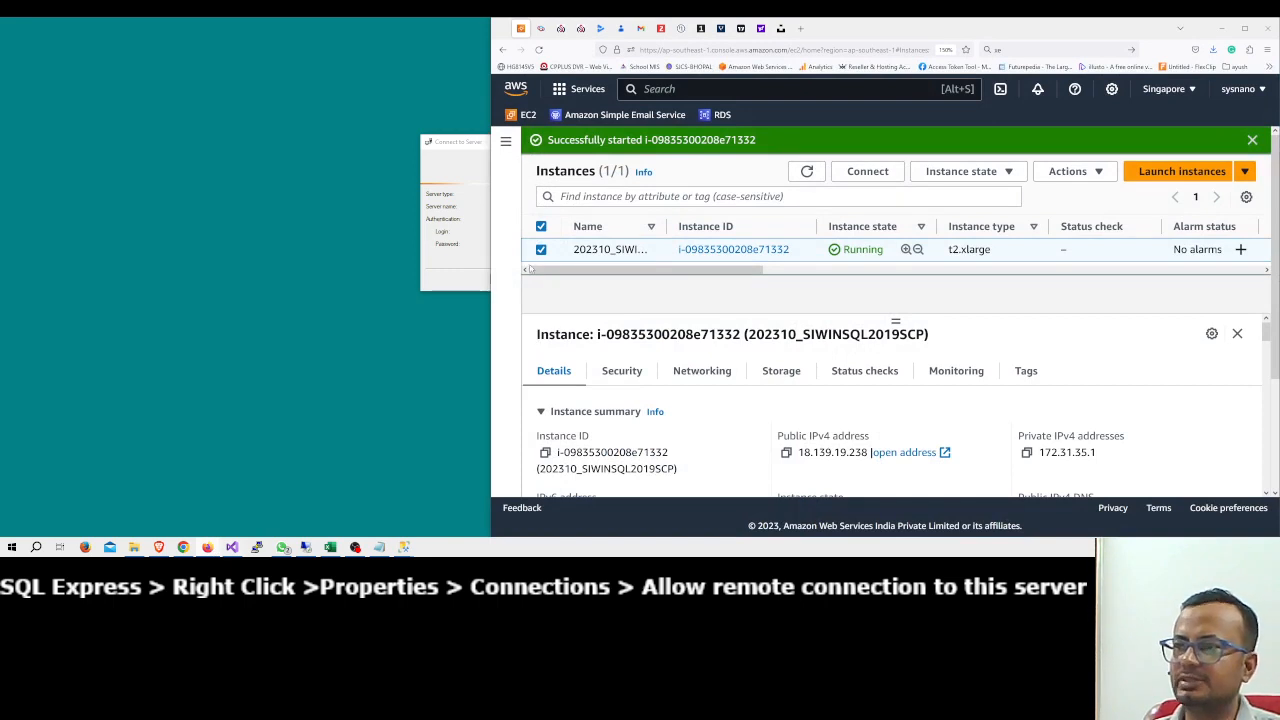
{"action": "left_click", "coordinate": [507, 142]}
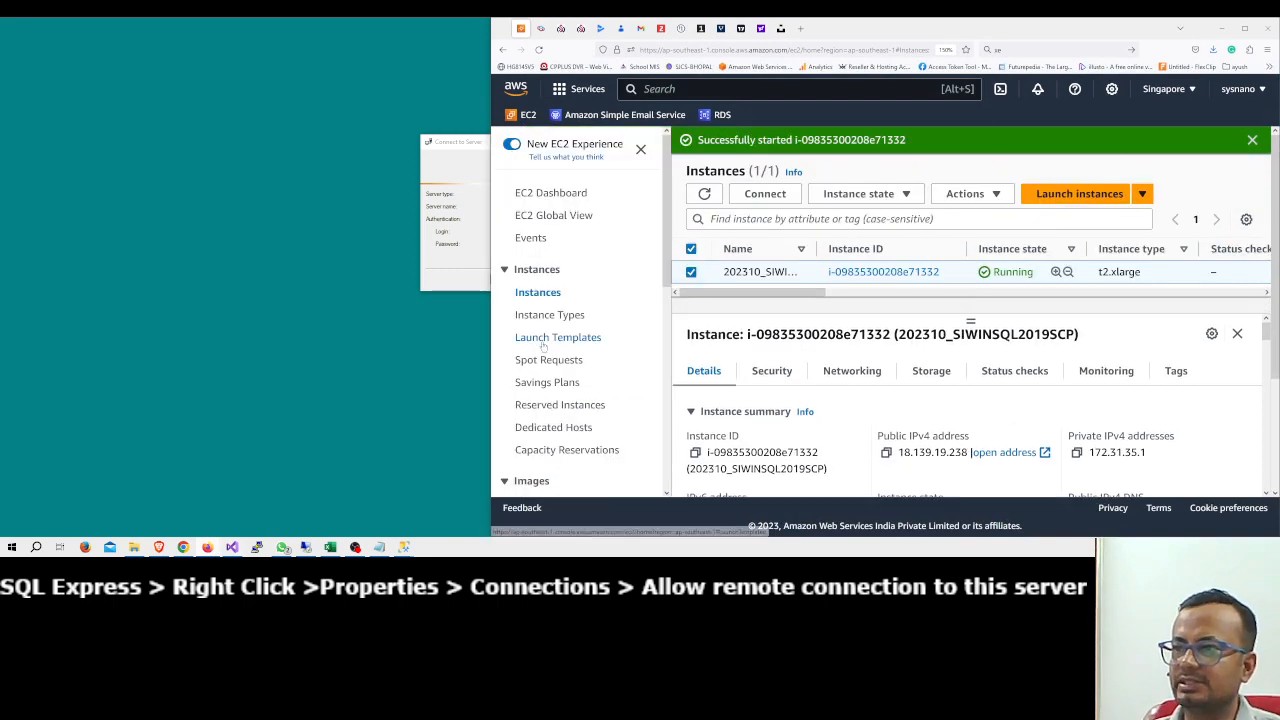
{"action": "scroll", "coordinate": [545, 340], "scroll_direction": "down", "scroll_amount": 5}
{"action": "scroll", "coordinate": [559, 349], "scroll_direction": "down", "scroll_amount": 3}
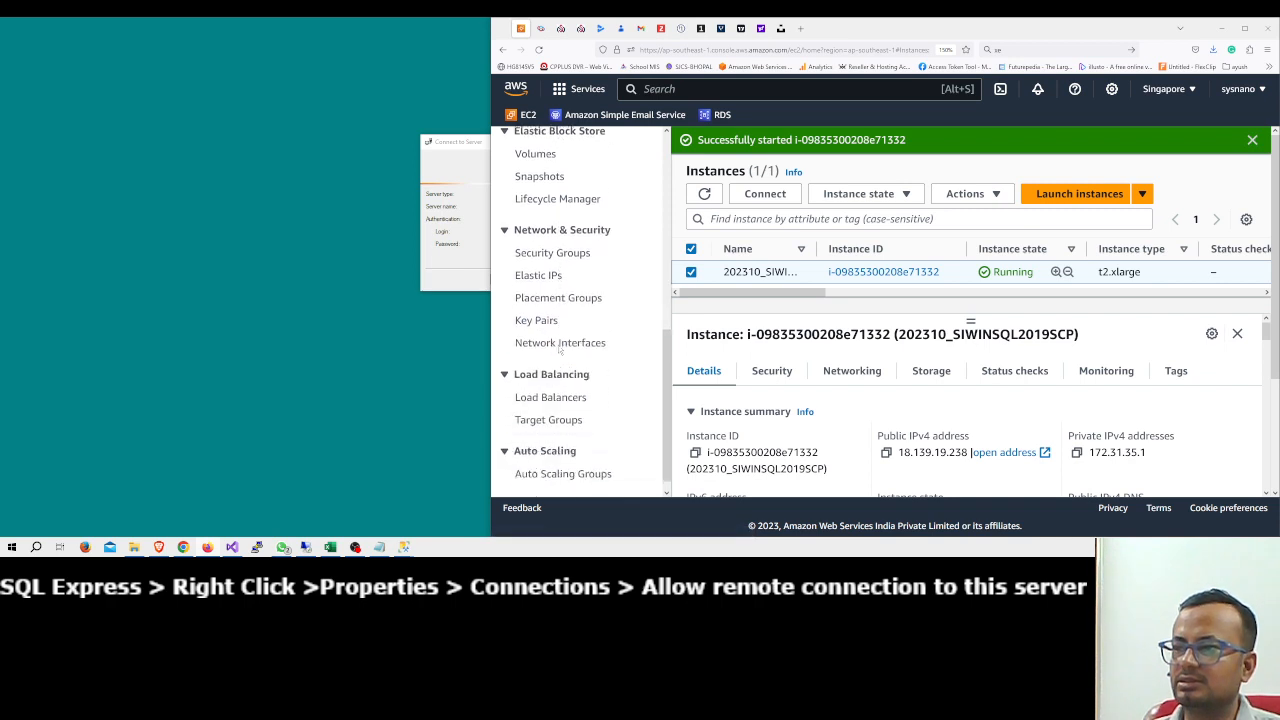
{"action": "left_click", "coordinate": [555, 248]}
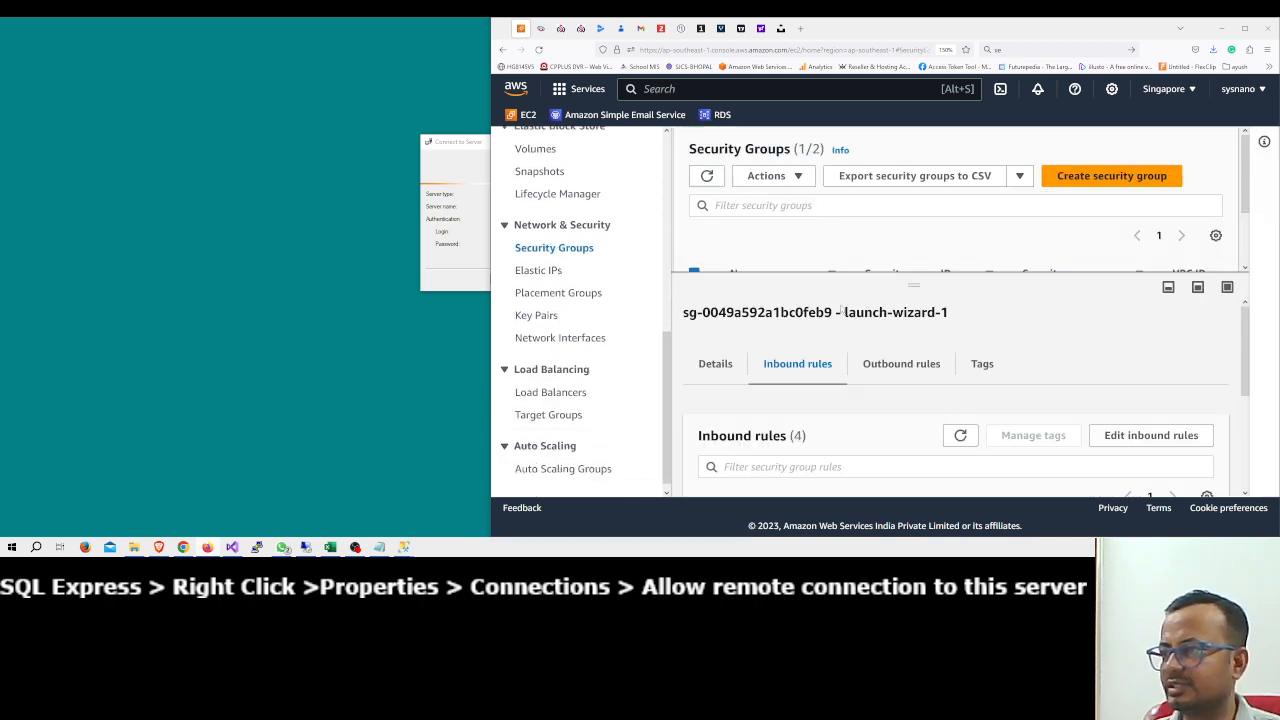
{"action": "scroll", "coordinate": [817, 369], "scroll_direction": "down", "scroll_amount": 2}
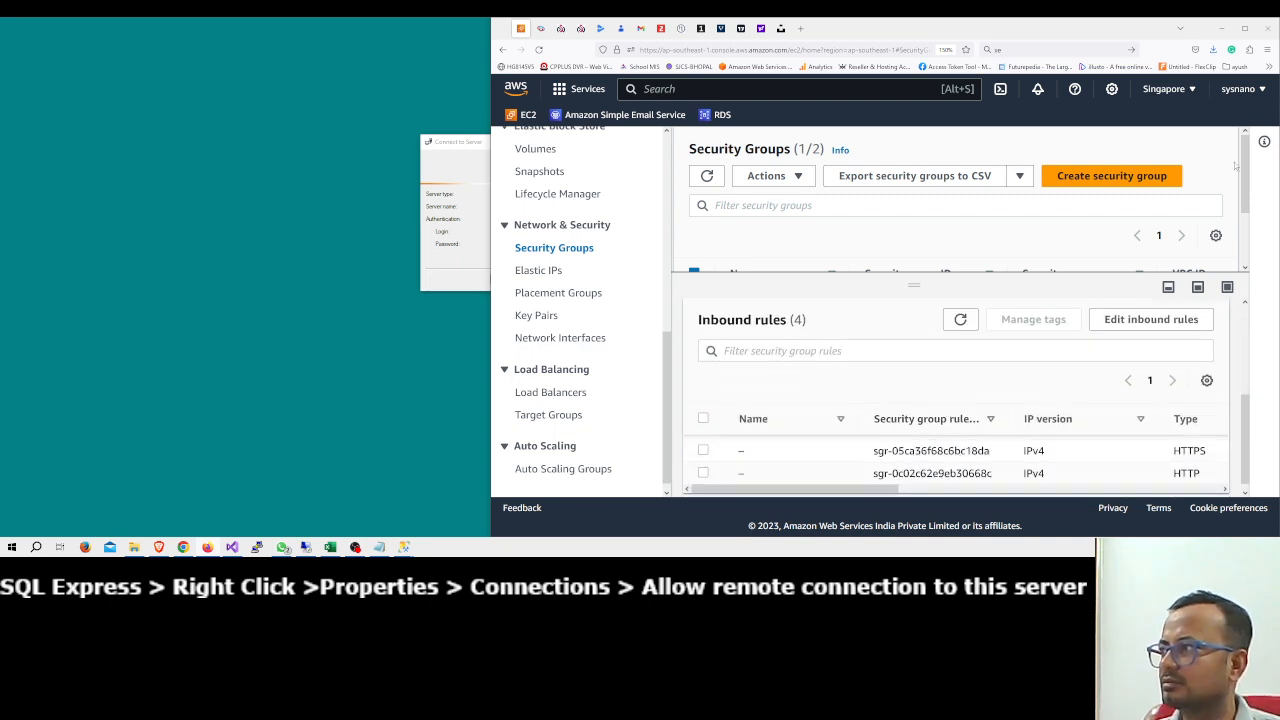
{"action": "left_click", "coordinate": [1246, 30]}
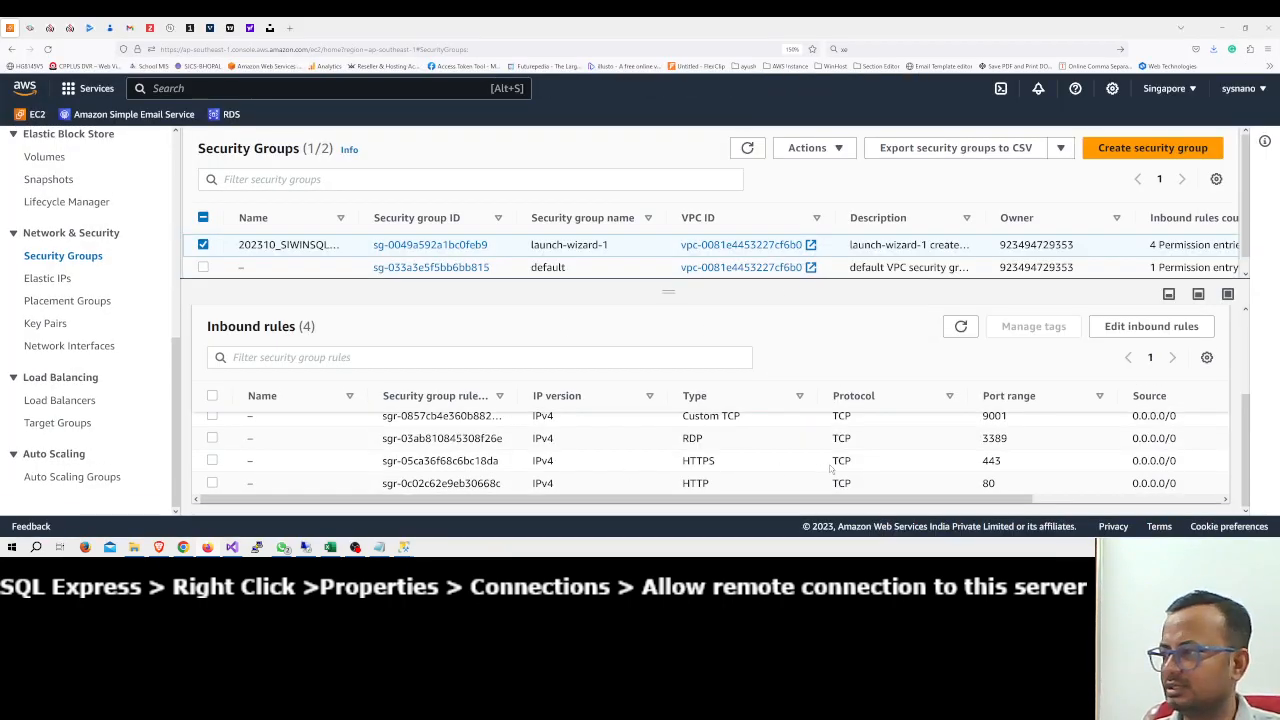
{"action": "scroll", "coordinate": [880, 470], "scroll_direction": "down", "scroll_amount": 1}
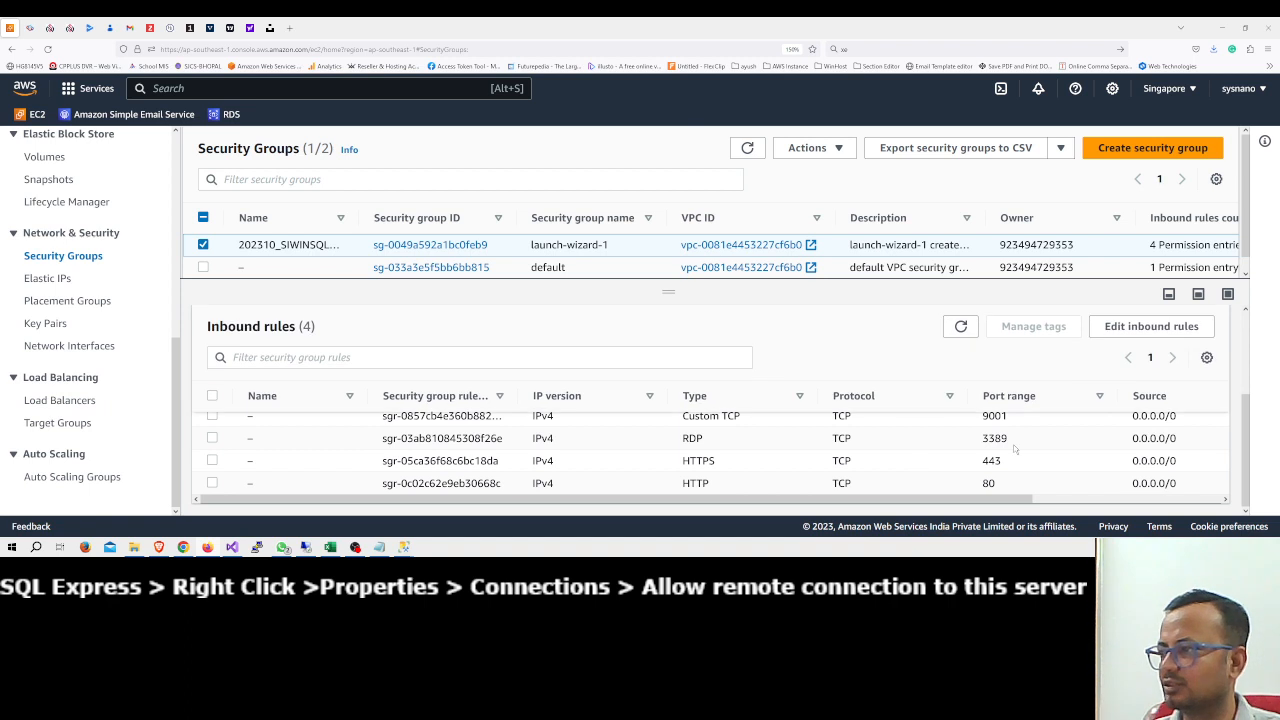
{"action": "scroll", "coordinate": [1006, 444], "scroll_direction": "up", "scroll_amount": 1}
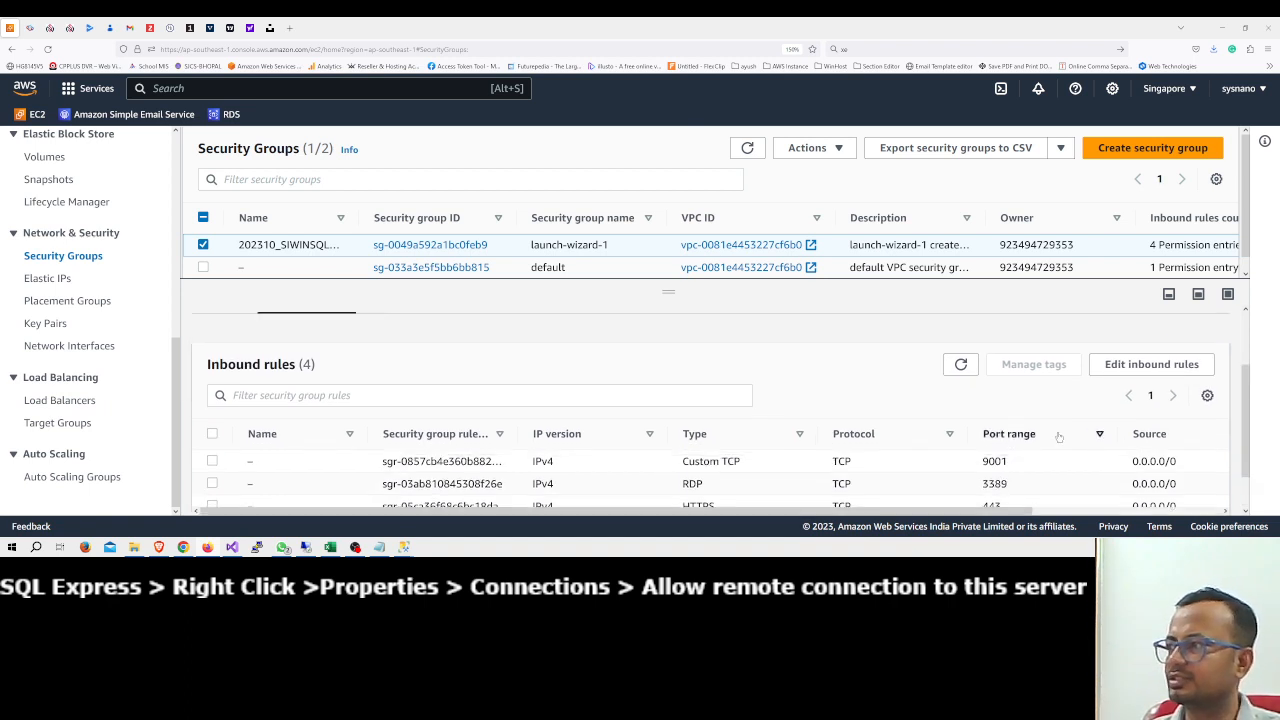
{"action": "scroll", "coordinate": [1060, 400], "scroll_direction": "down", "scroll_amount": 1}
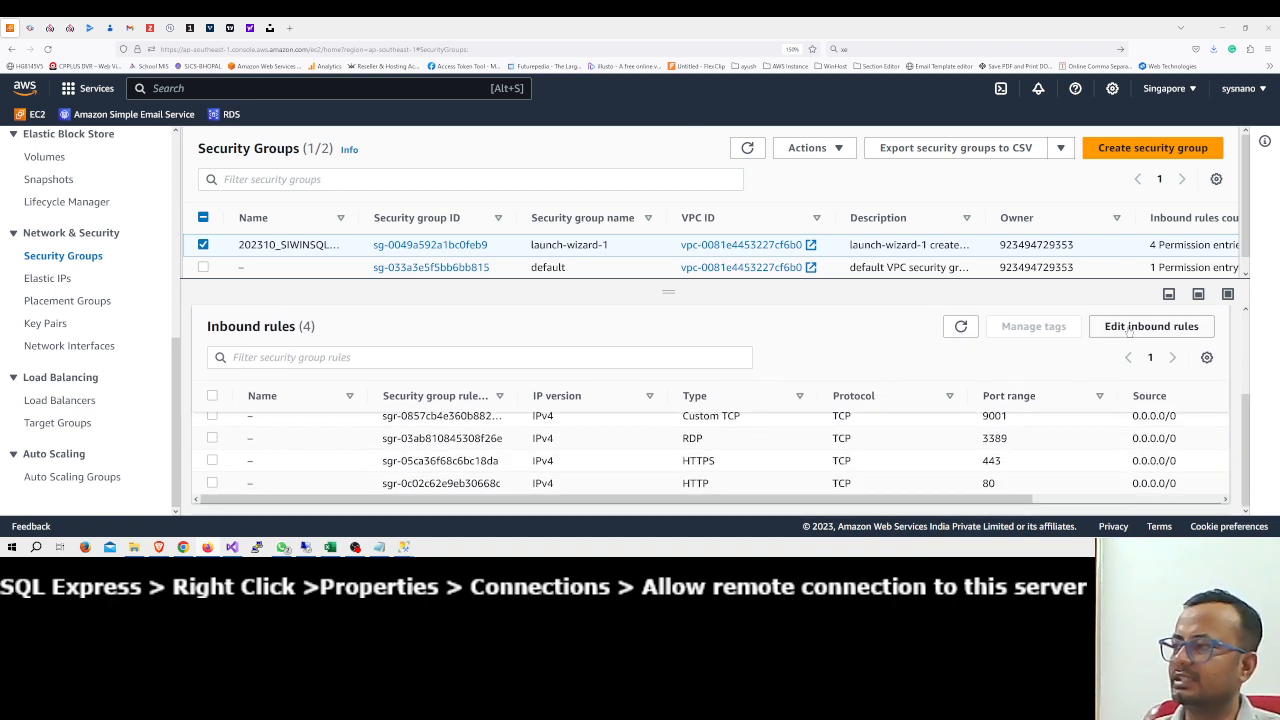
Add a Custom TCP inbound rule for port 1433 with source Anywhere-IPv4 to launch-wizard-1 and save the rules.
{"action": "left_click", "coordinate": [1128, 331]}
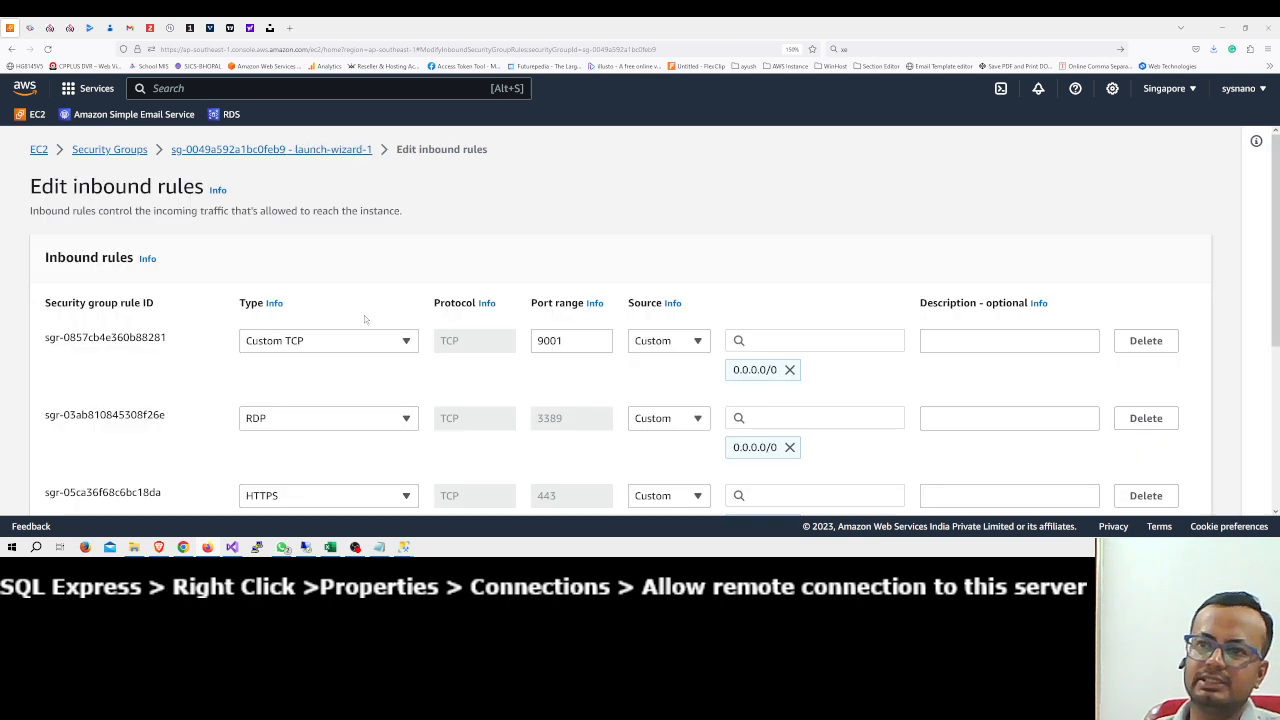
{"action": "scroll", "coordinate": [364, 317], "scroll_direction": "down", "scroll_amount": 4}
{"action": "left_click", "coordinate": [80, 380]}
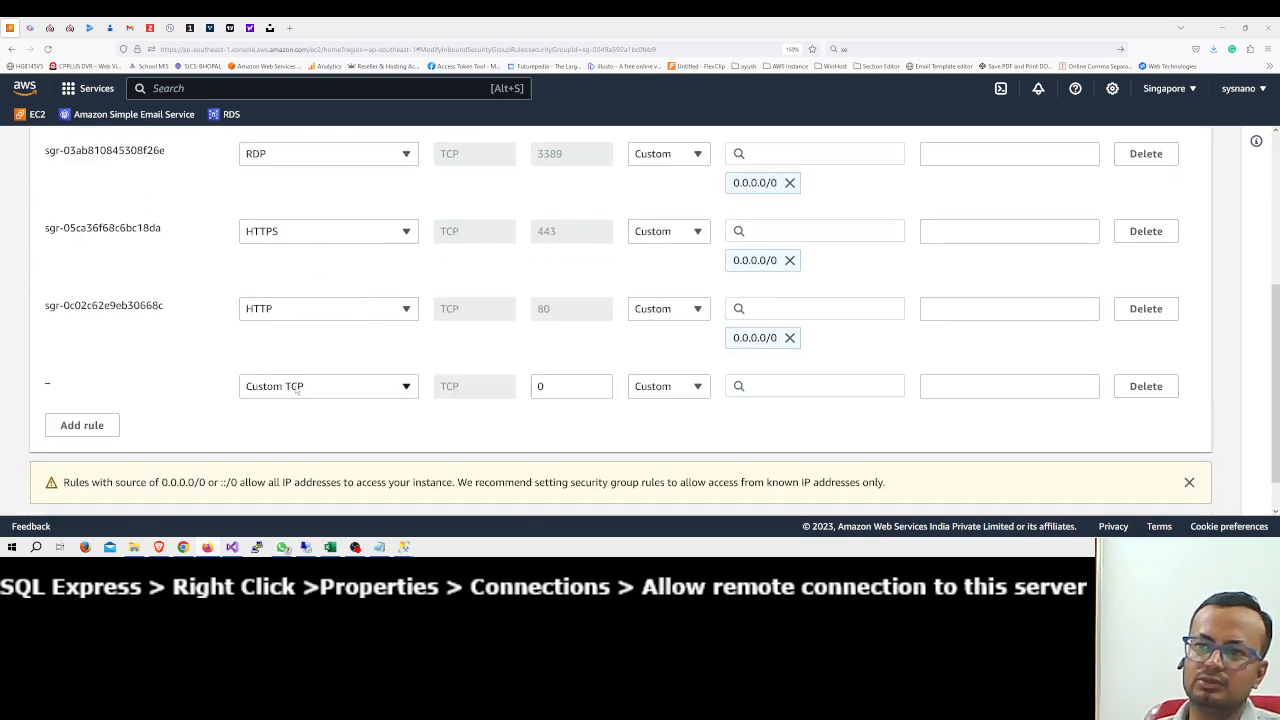
{"action": "left_click", "coordinate": [321, 392]}
{"action": "left_click", "coordinate": [321, 392]}
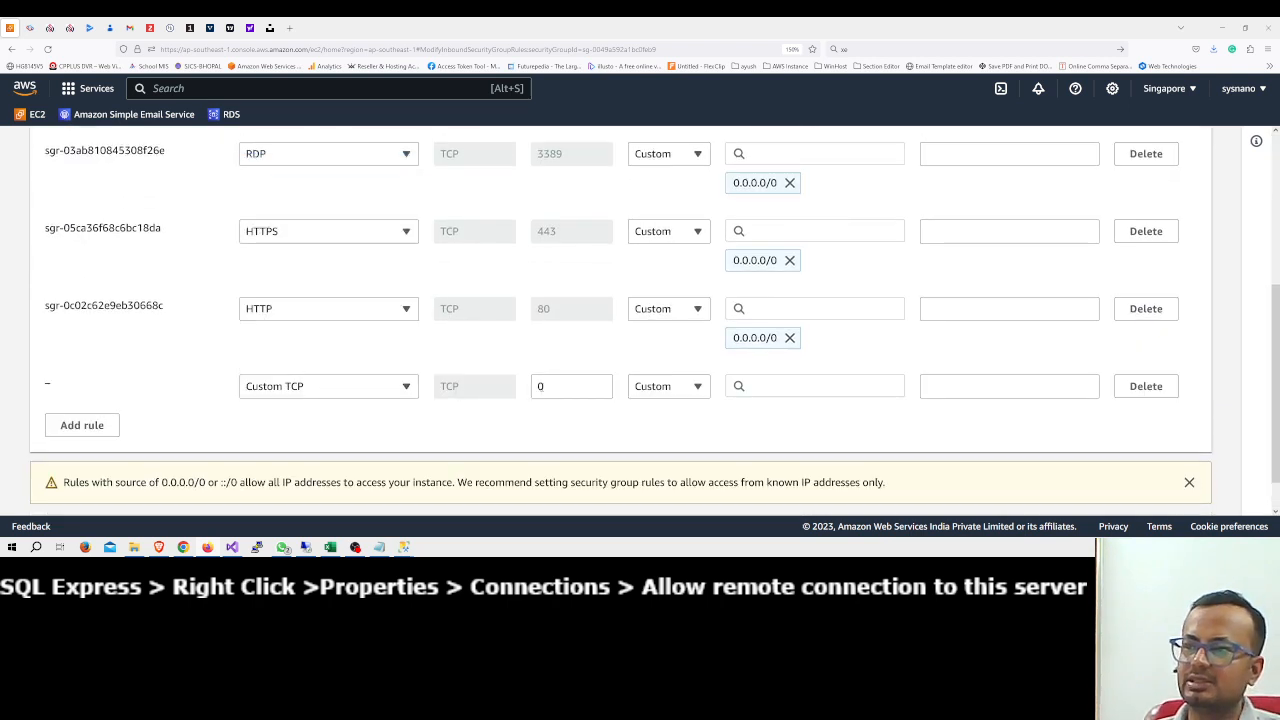
{"action": "left_click", "coordinate": [548, 386]}
{"action": "type", "text": "1433"}
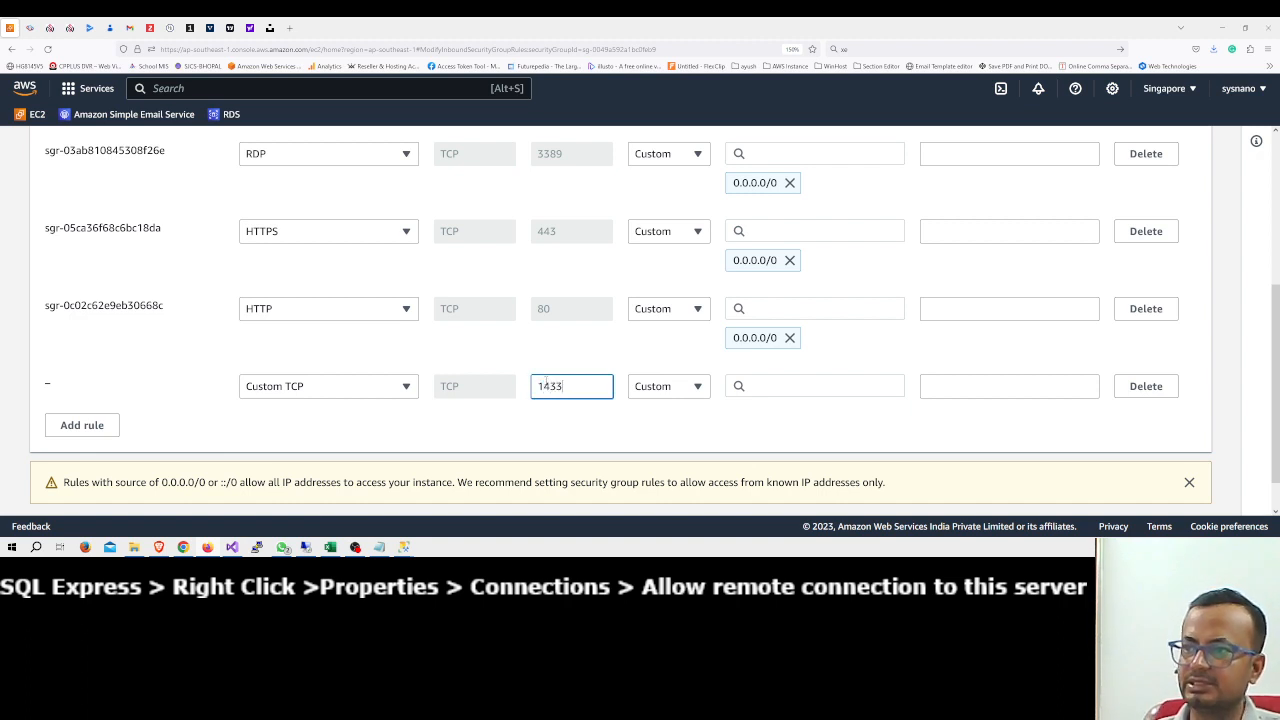
{"action": "left_click", "coordinate": [697, 387]}
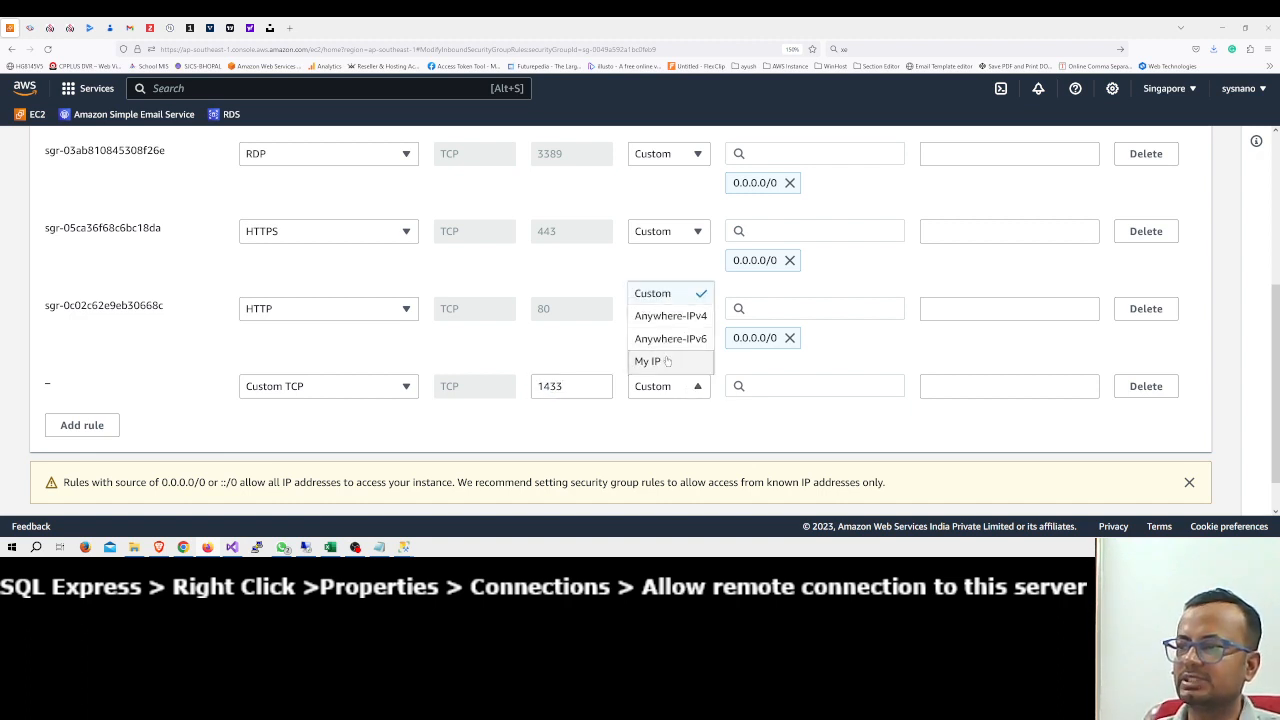
{"action": "left_click", "coordinate": [673, 322]}
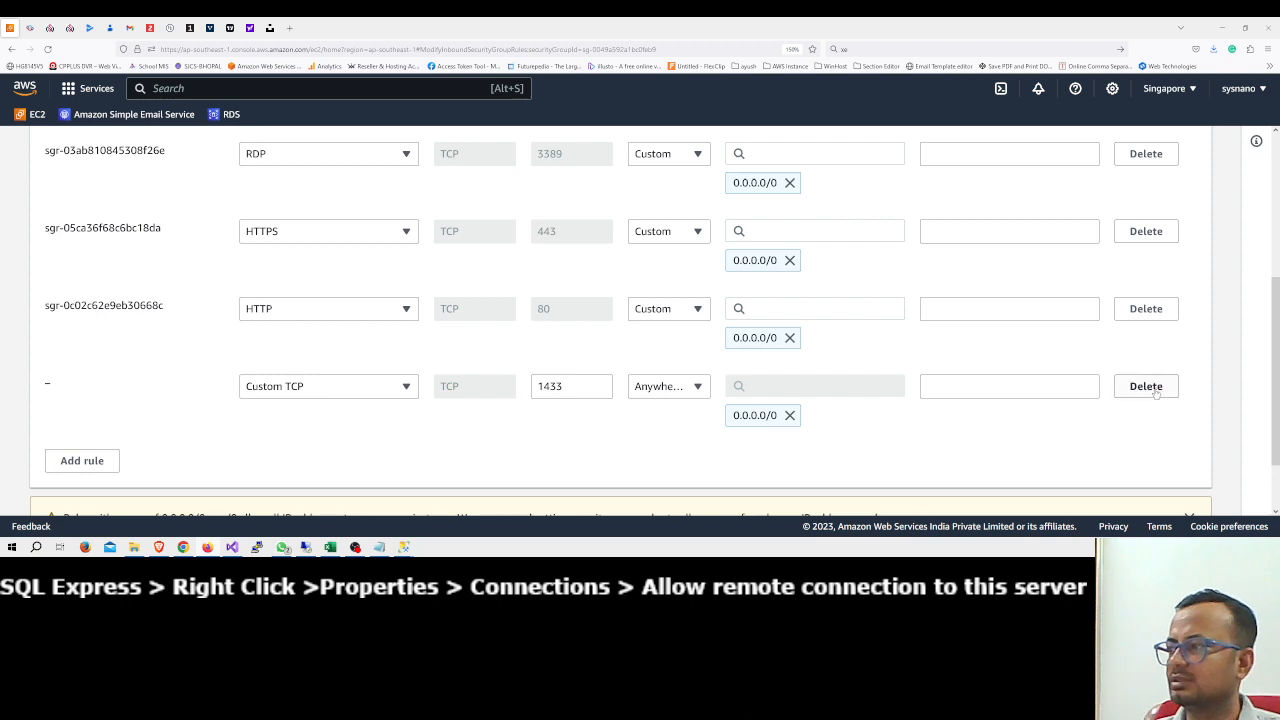
{"action": "scroll", "coordinate": [146, 461], "scroll_direction": "down", "scroll_amount": 1}
{"action": "left_click", "coordinate": [1137, 488]}
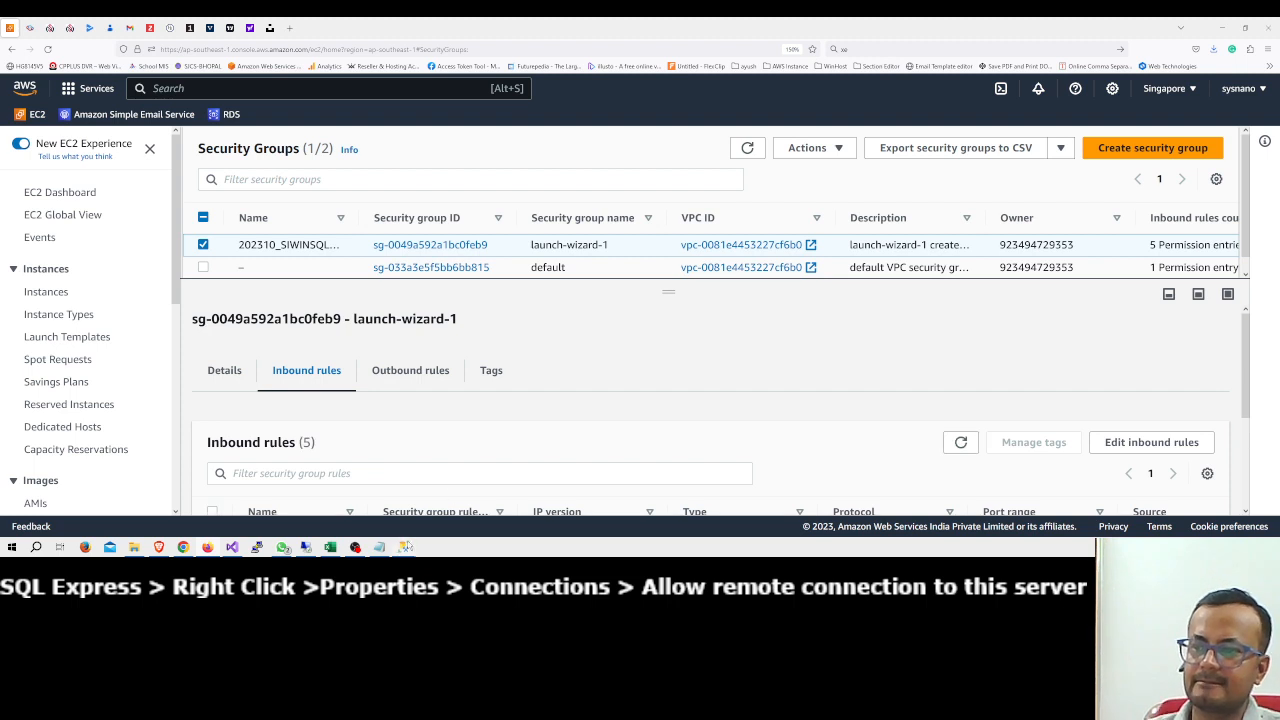
Connect the local Management Studio to 18.139.19.238 with the SA login, expand the Databases folder and close the program.
{"action": "left_click", "coordinate": [404, 515]}
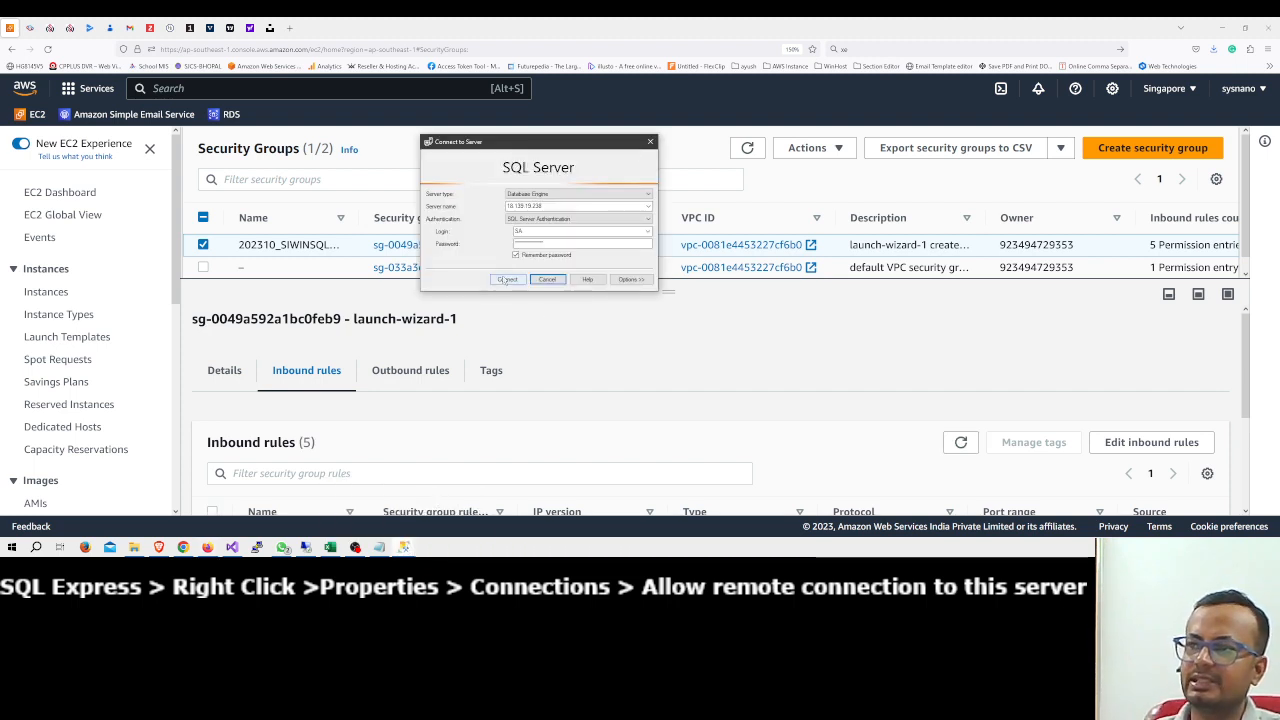
{"action": "left_click", "coordinate": [506, 279]}
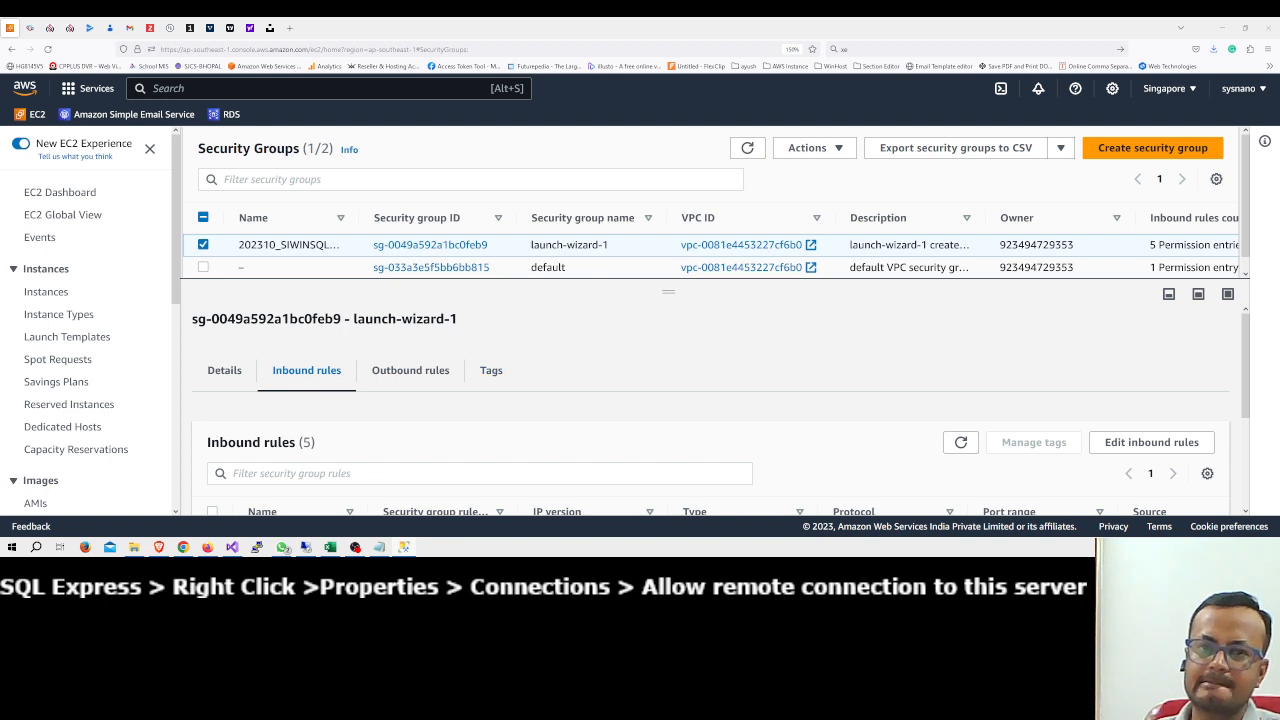
{"action": "left_click_drag", "start_coordinate": [0, 62], "coordinate": [650, 17]}
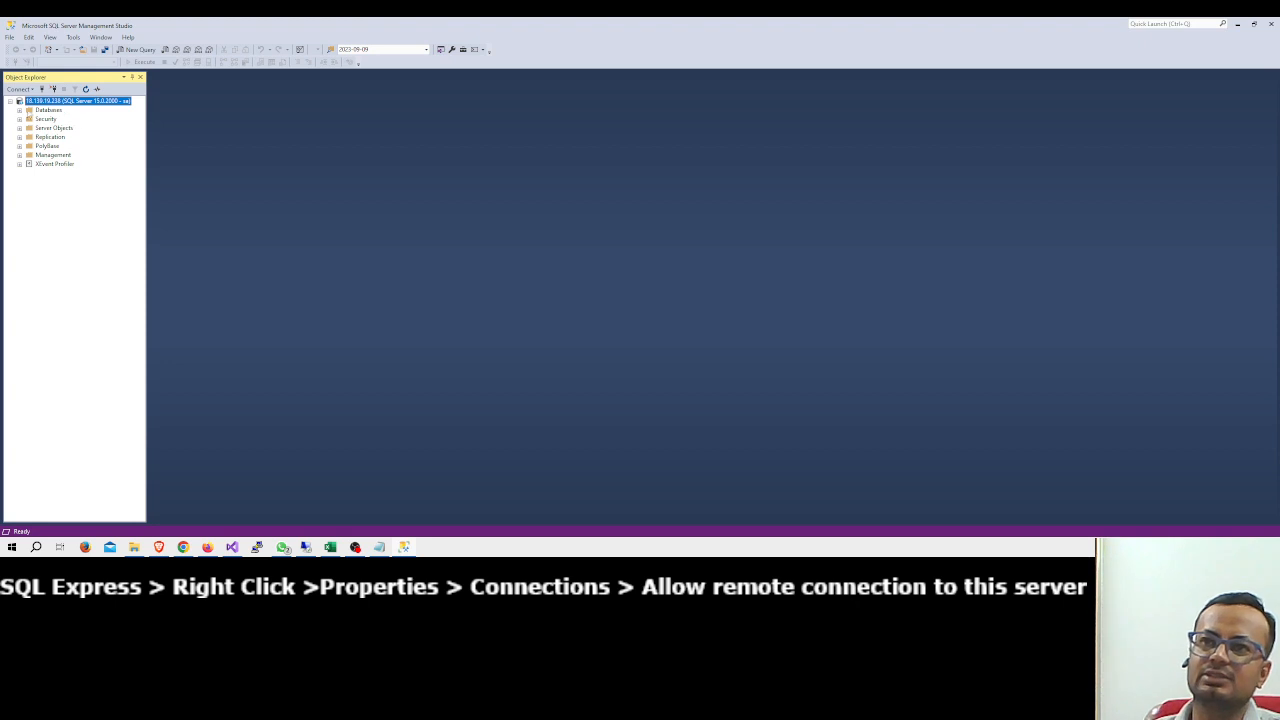
{"action": "left_click", "coordinate": [19, 110]}
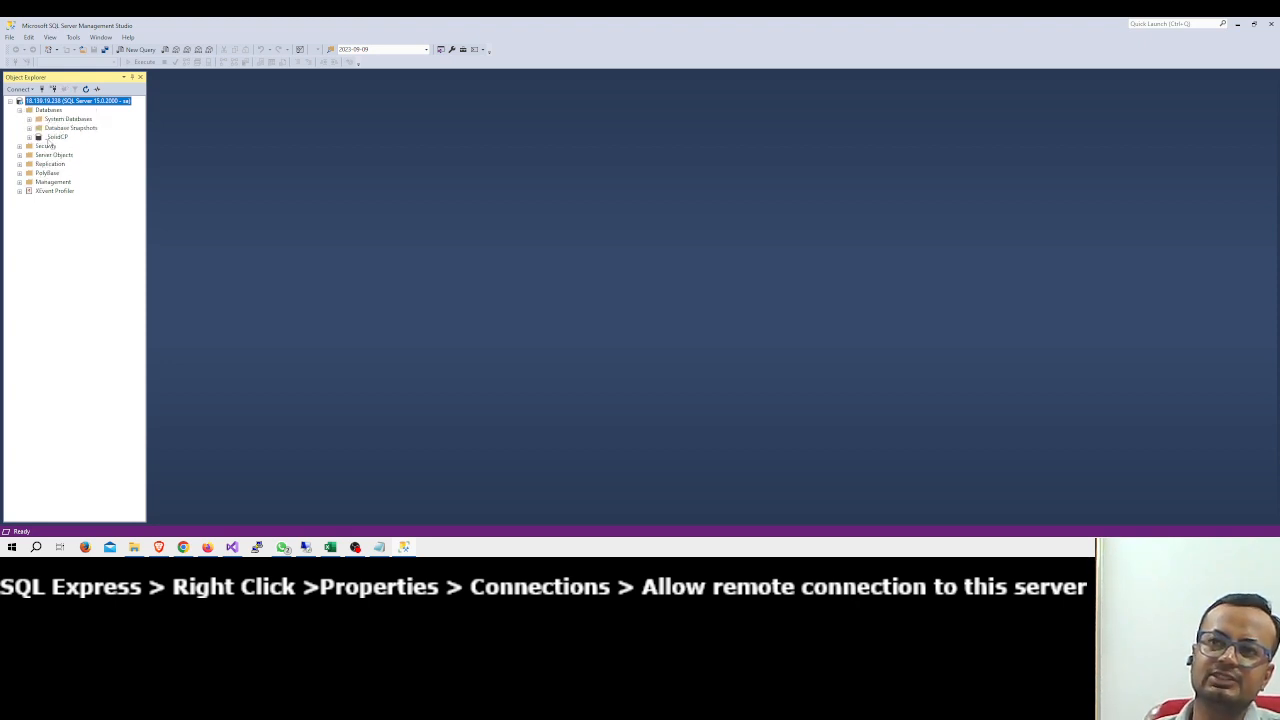
{"action": "left_click", "coordinate": [1270, 27]}
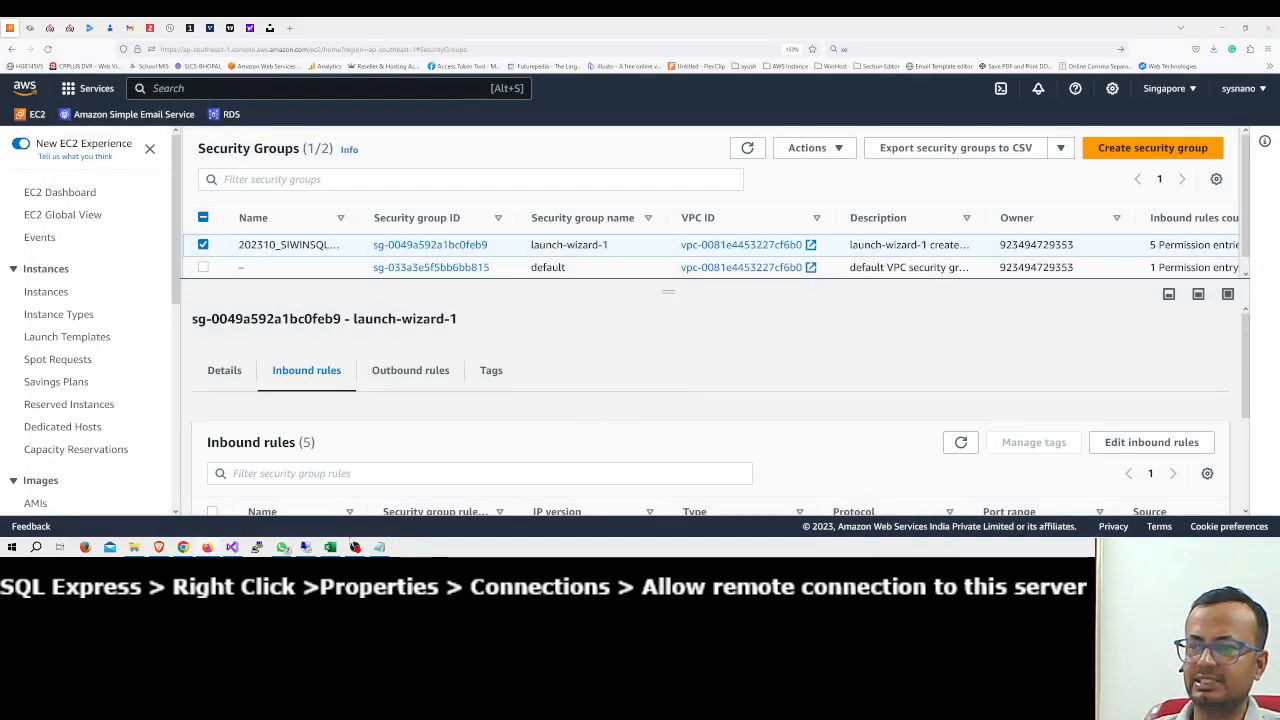
Review the SQLEXPRESS protocols and SQL Server services in the Remote Desktop session, and launch-wizard-1's inbound rules in the browser.
{"action": "left_click", "coordinate": [307, 549]}
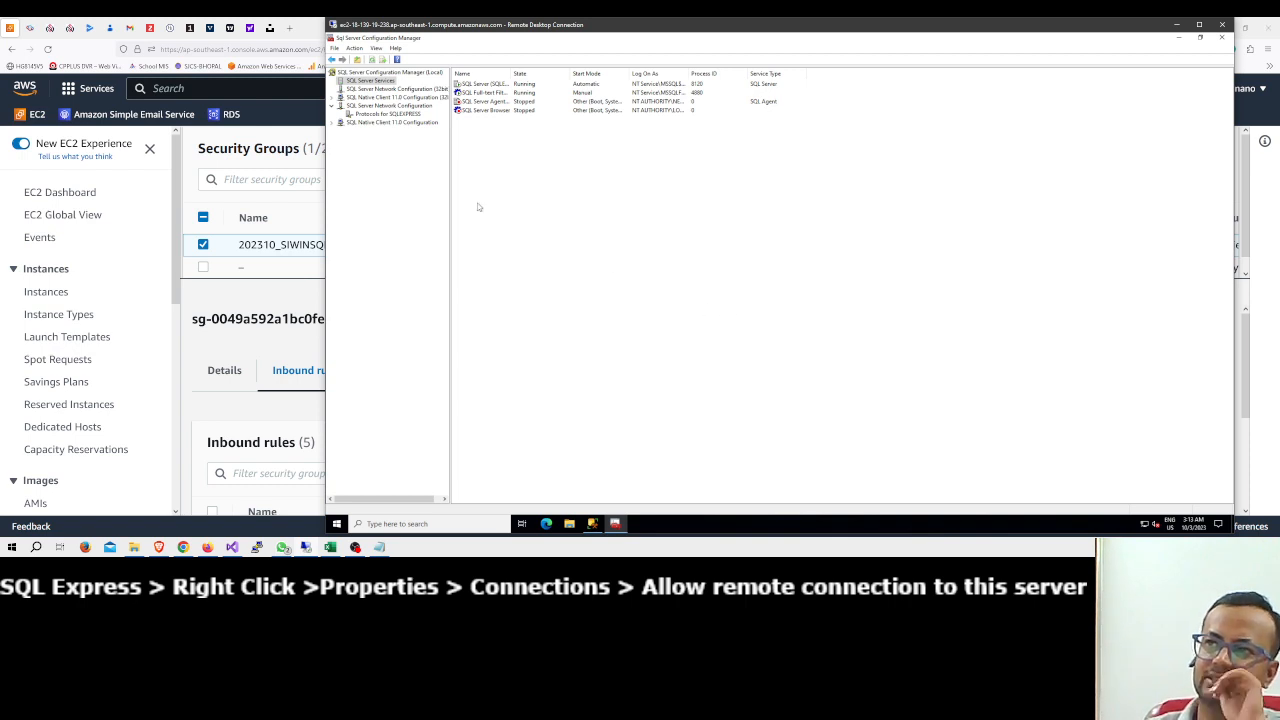
{"action": "left_click", "coordinate": [374, 123]}
{"action": "left_click", "coordinate": [374, 115]}
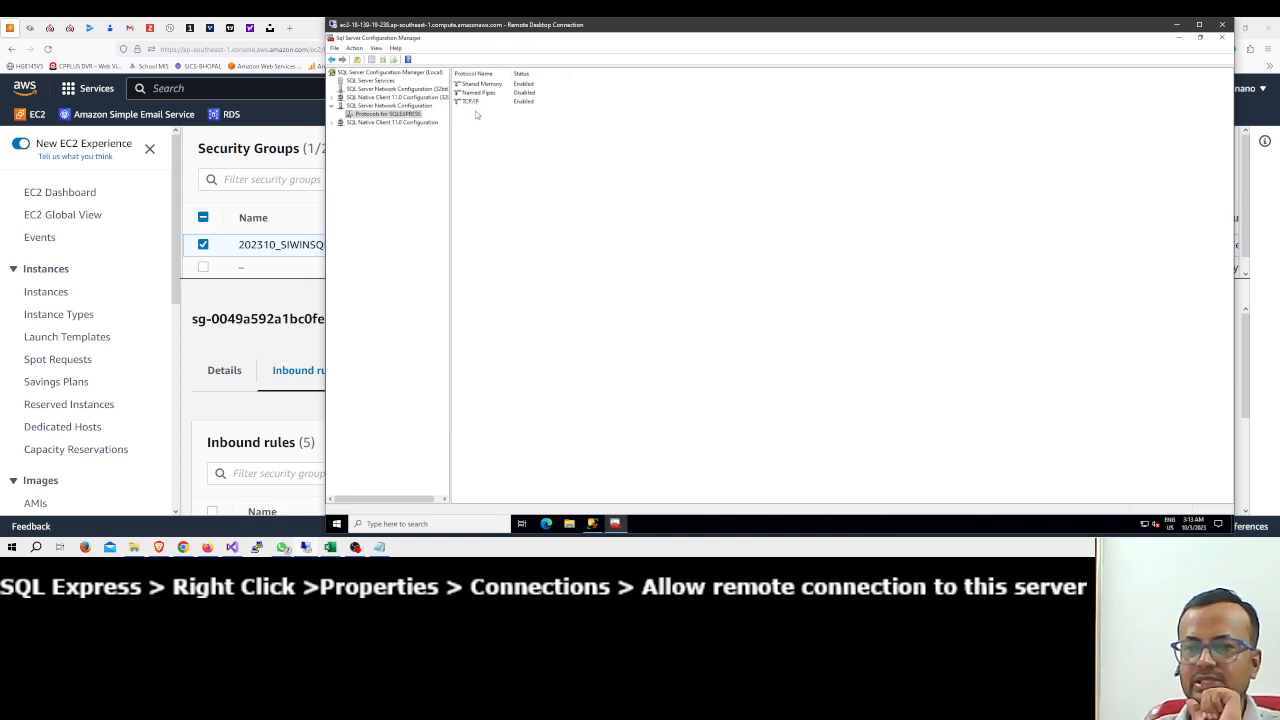
{"action": "key", "text": "Up"}
{"action": "key", "text": "Up"}
{"action": "key", "text": "Up"}
{"action": "key", "text": "Up"}
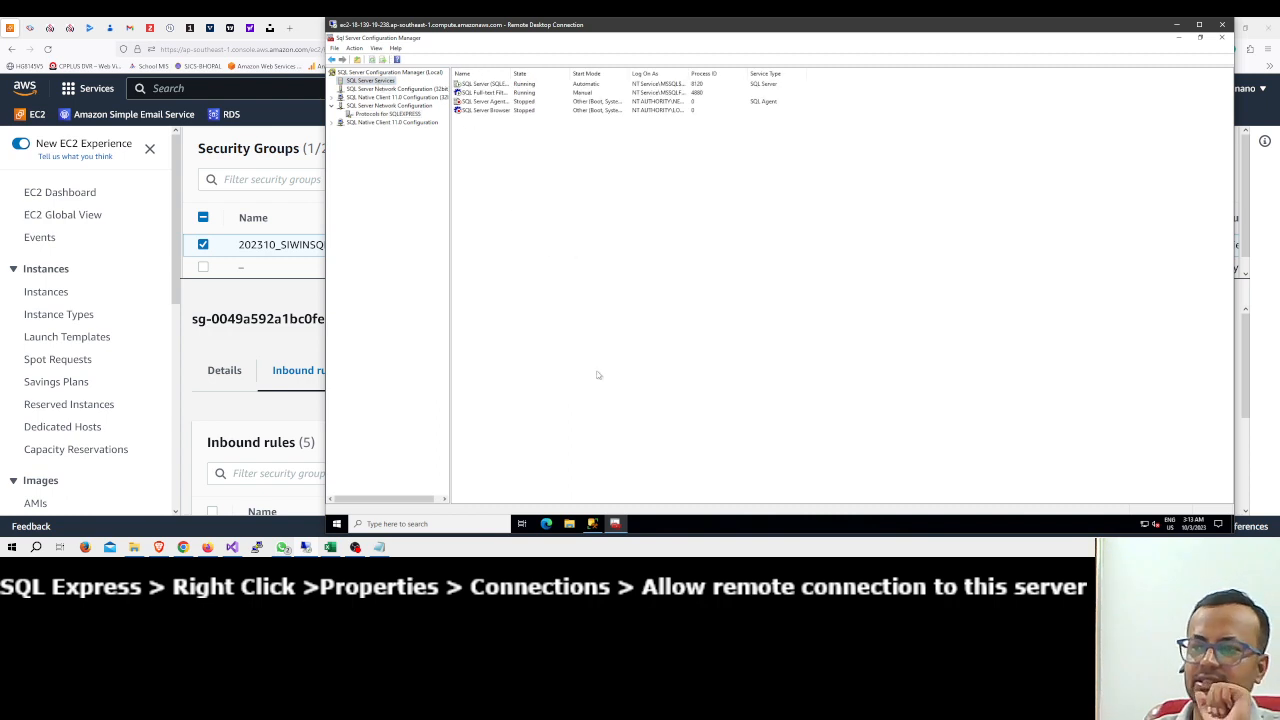
{"action": "left_click", "coordinate": [268, 412]}
{"action": "scroll", "coordinate": [382, 363], "scroll_direction": "down", "scroll_amount": 2}
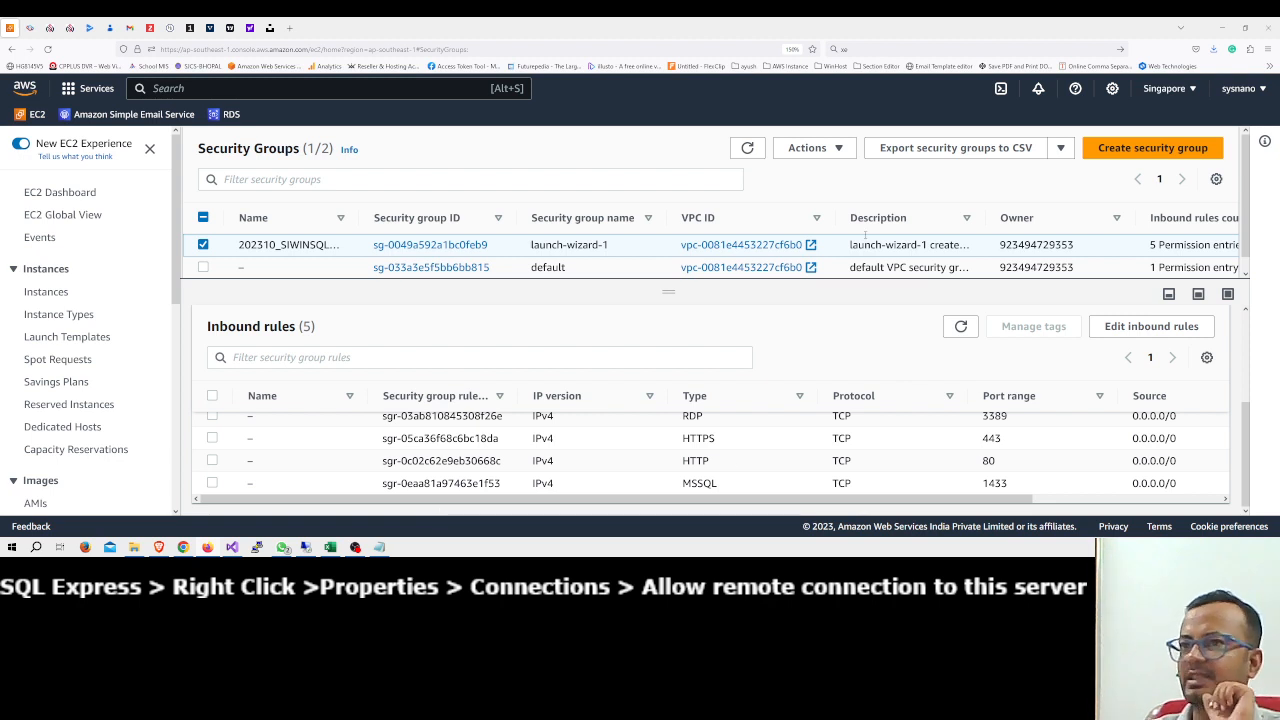
Open the EC2 Instances list, switch to the Remote Desktop session and close its open programs and the session itself.
{"action": "left_click", "coordinate": [45, 293]}
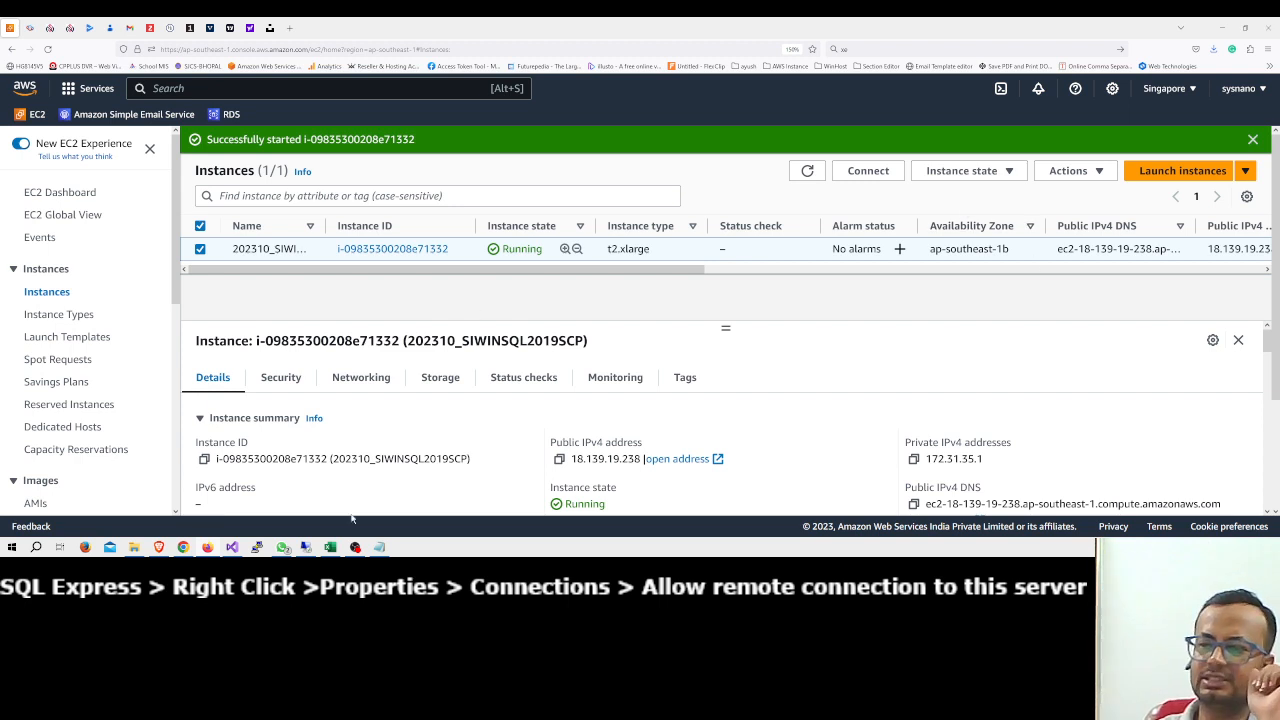
{"action": "left_click", "coordinate": [307, 547]}
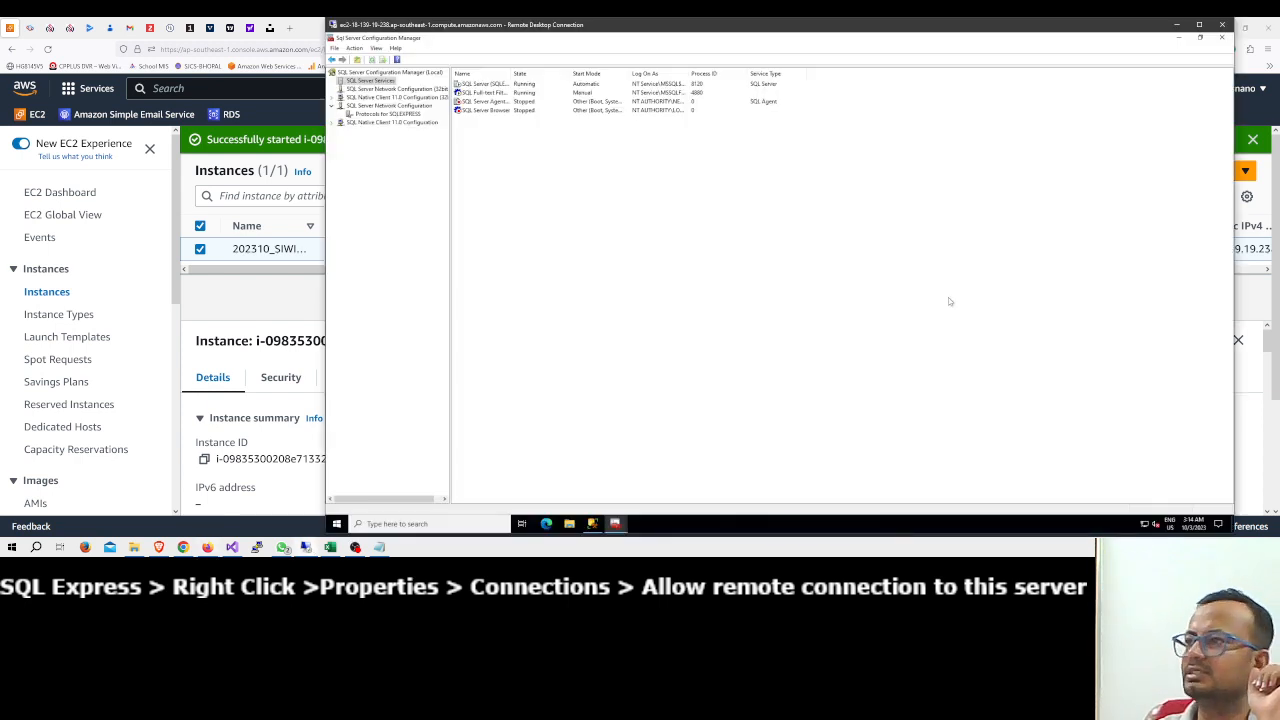
{"action": "left_click", "coordinate": [1221, 37]}
{"action": "left_click", "coordinate": [1223, 38]}
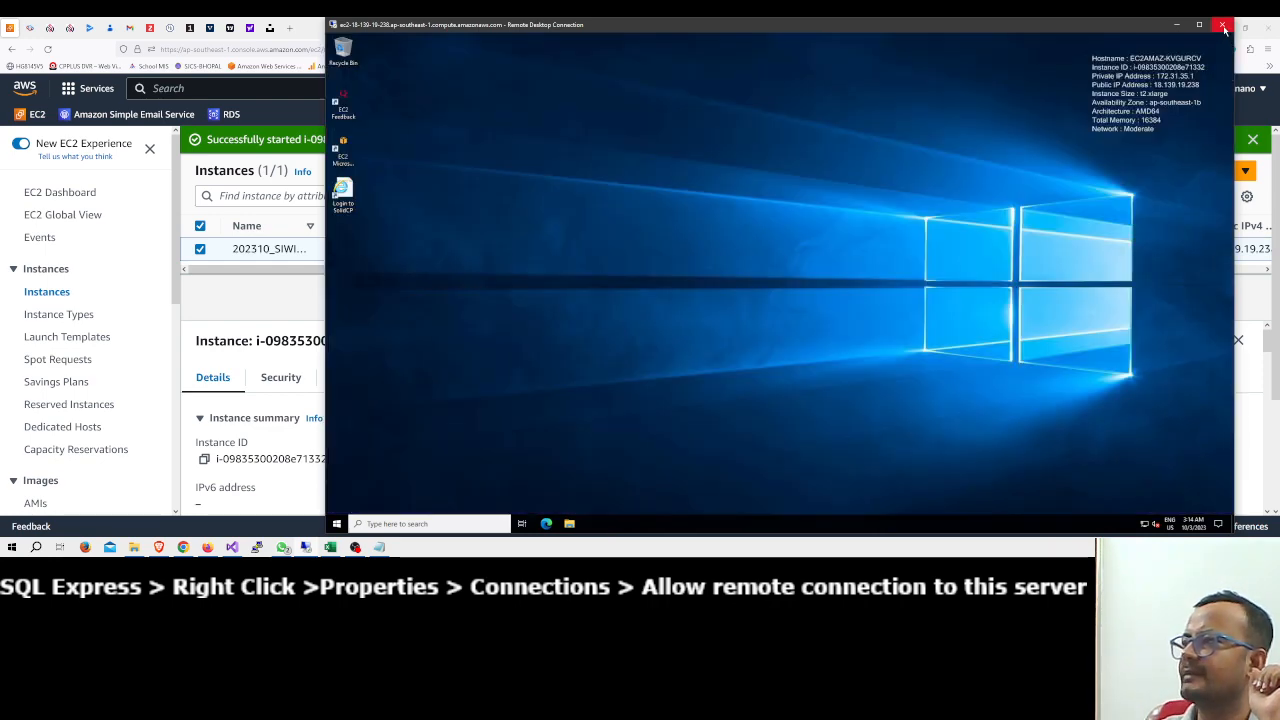
{"action": "left_click", "coordinate": [1224, 28]}
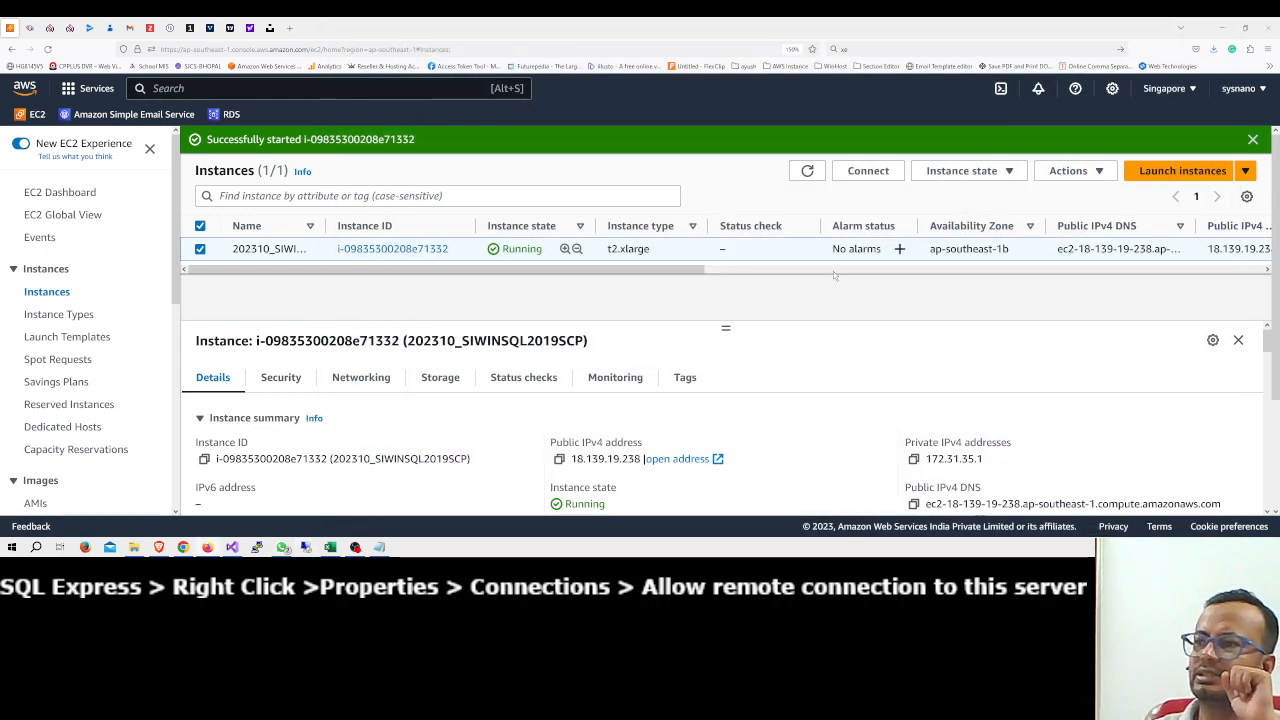
Stop the 202310_SIWINSQL2019SCP instance and check its instance state in the list.
{"action": "left_click", "coordinate": [950, 172]}
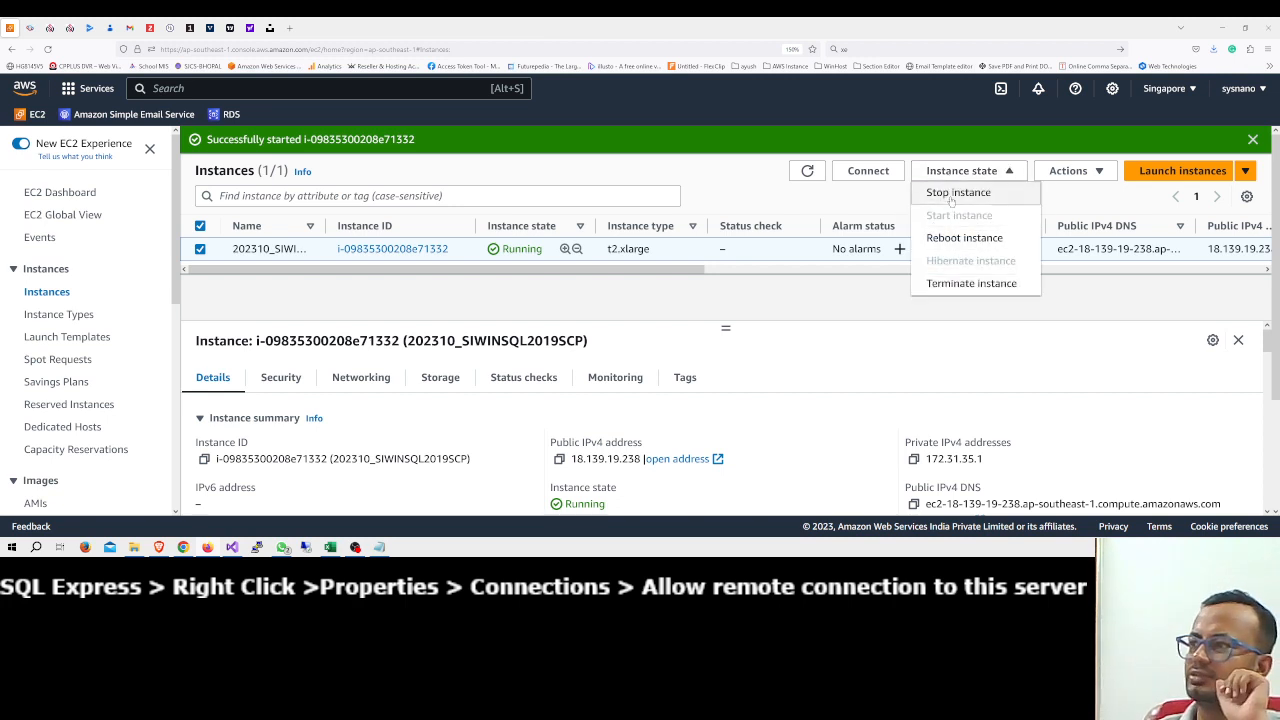
{"action": "left_click", "coordinate": [951, 200]}
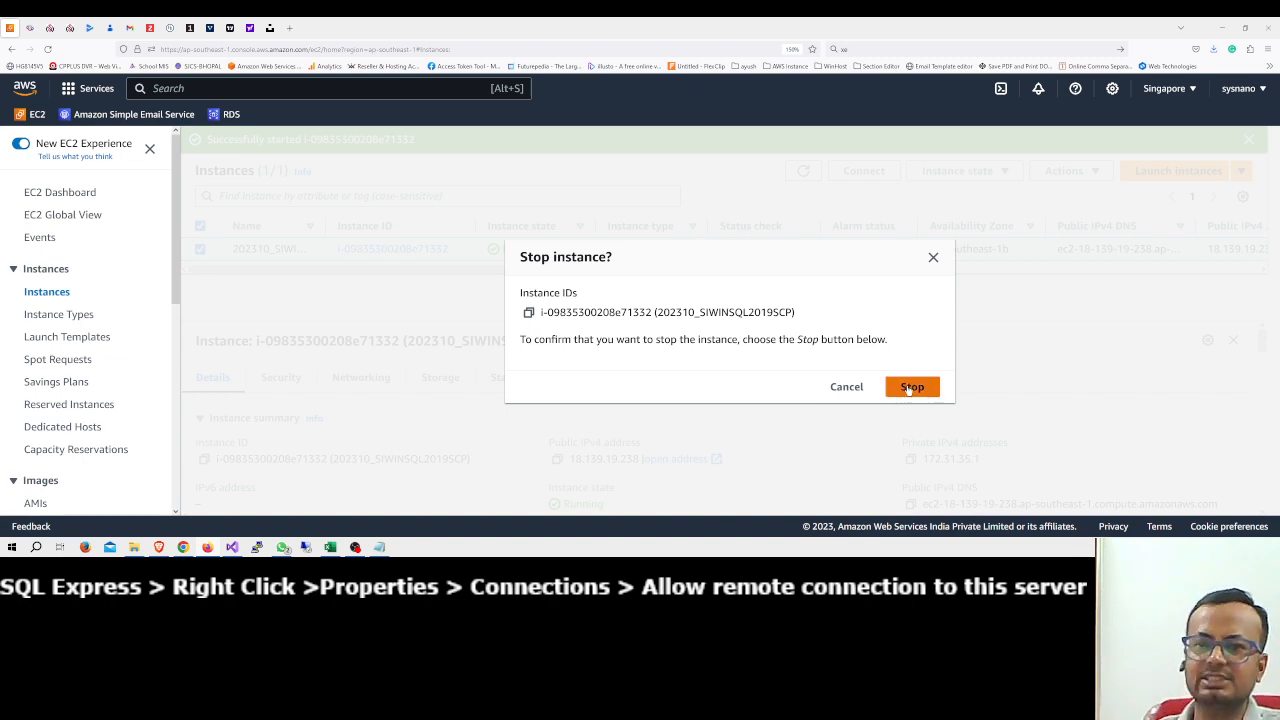
{"action": "left_click", "coordinate": [908, 388]}
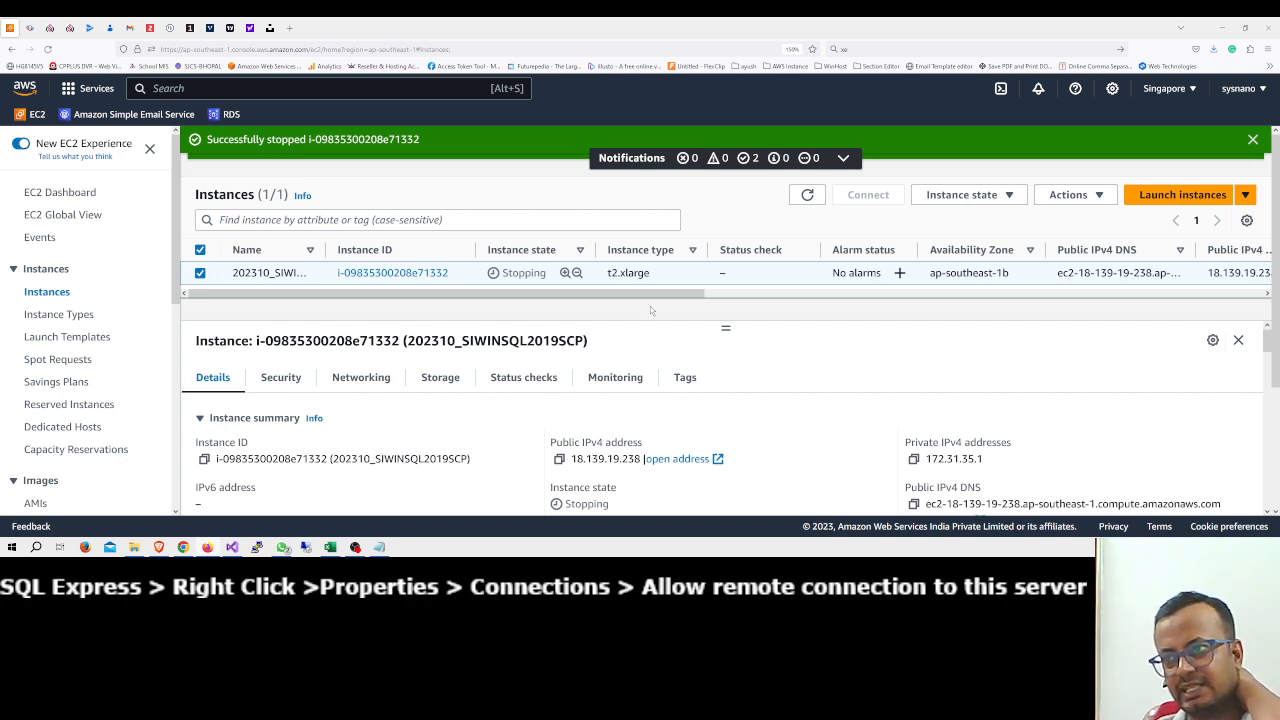
{"action": "left_click", "coordinate": [949, 199]}
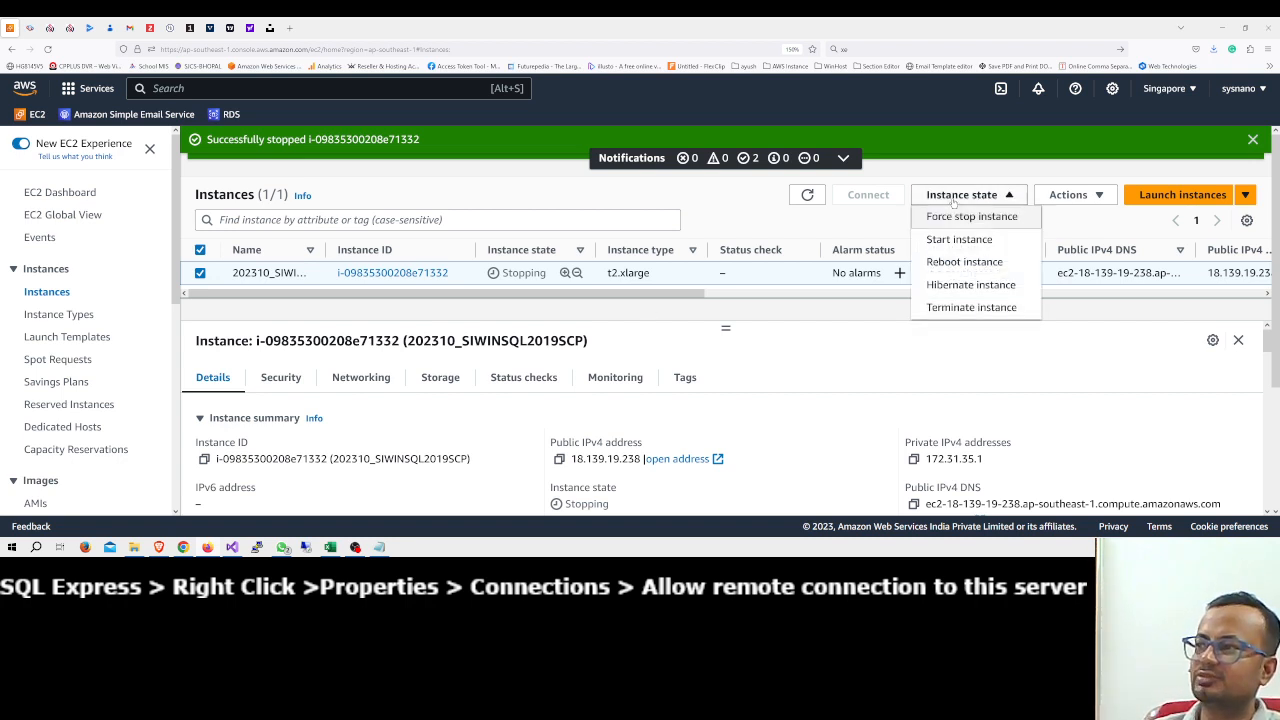
{"action": "left_click", "coordinate": [835, 340]}
{"action": "left_click_drag", "start_coordinate": [726, 331], "coordinate": [726, 357]}
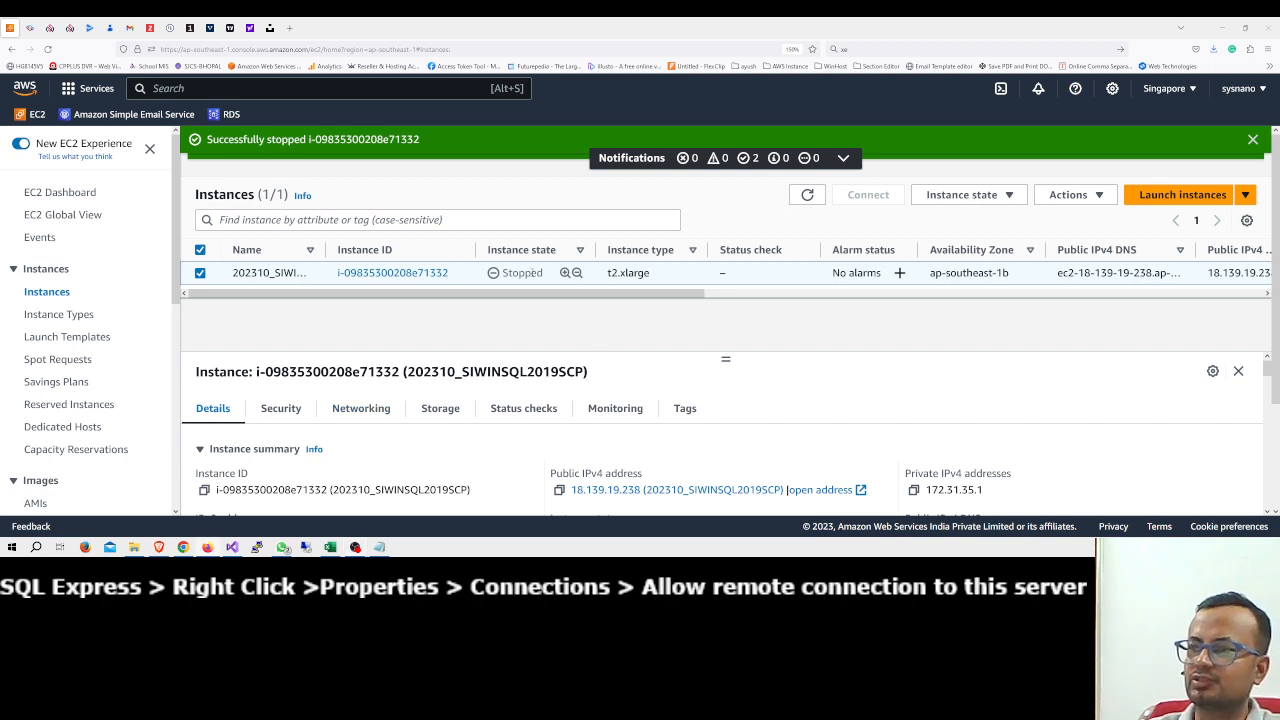
{"action": "double_click", "coordinate": [533, 273]}
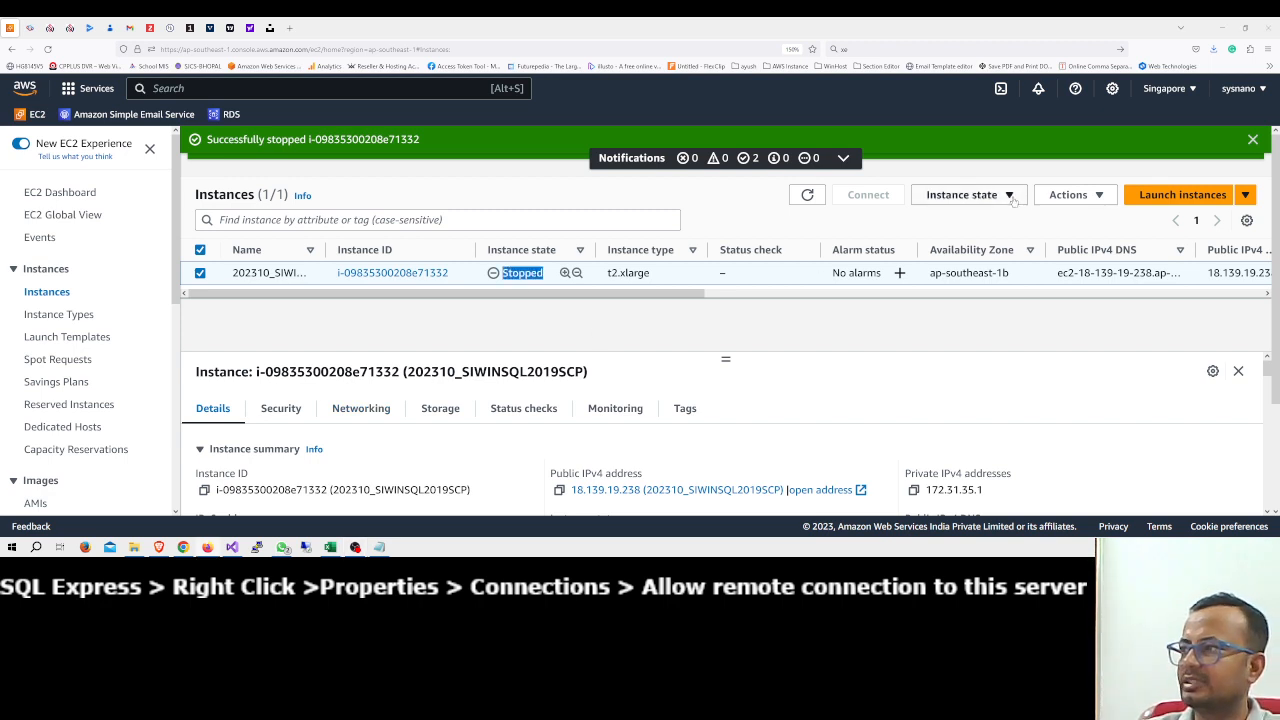
Change the stopped 202310_SIWINSQL2019SCP instance's type to t2.micro and apply the change.
{"action": "left_click", "coordinate": [1087, 198]}
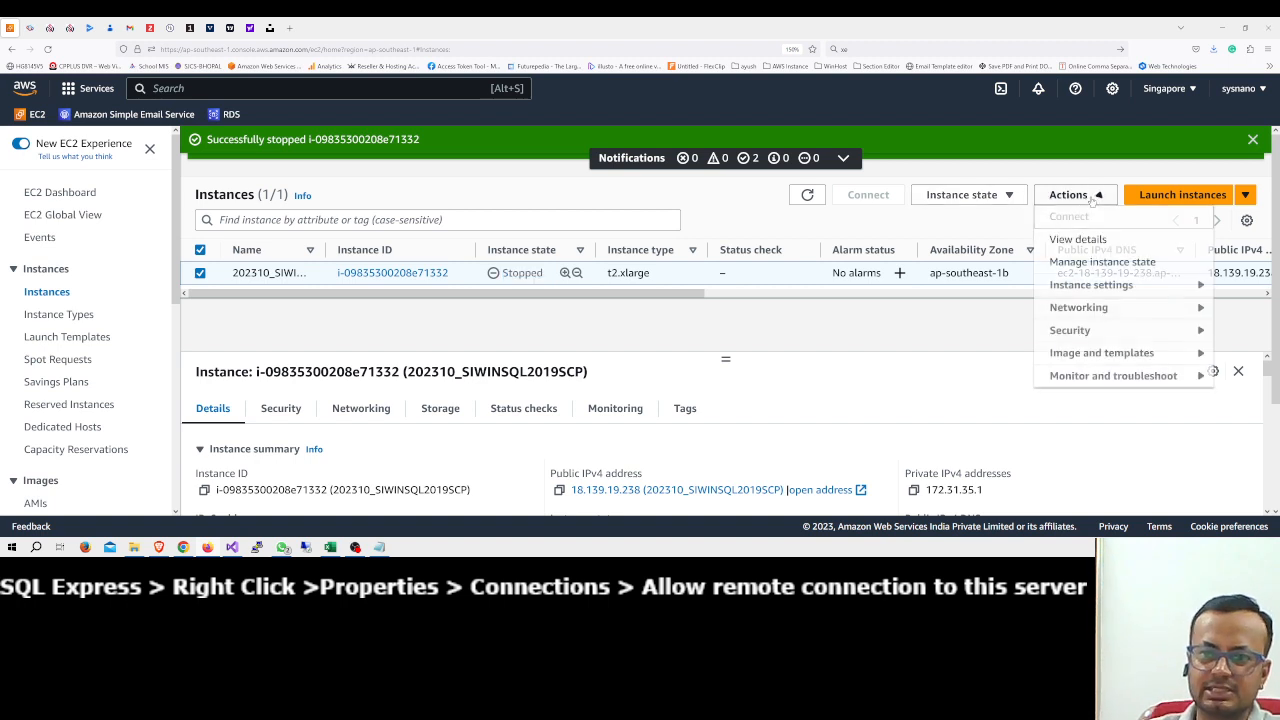
{"action": "mouse_move", "coordinate": [1085, 290]}
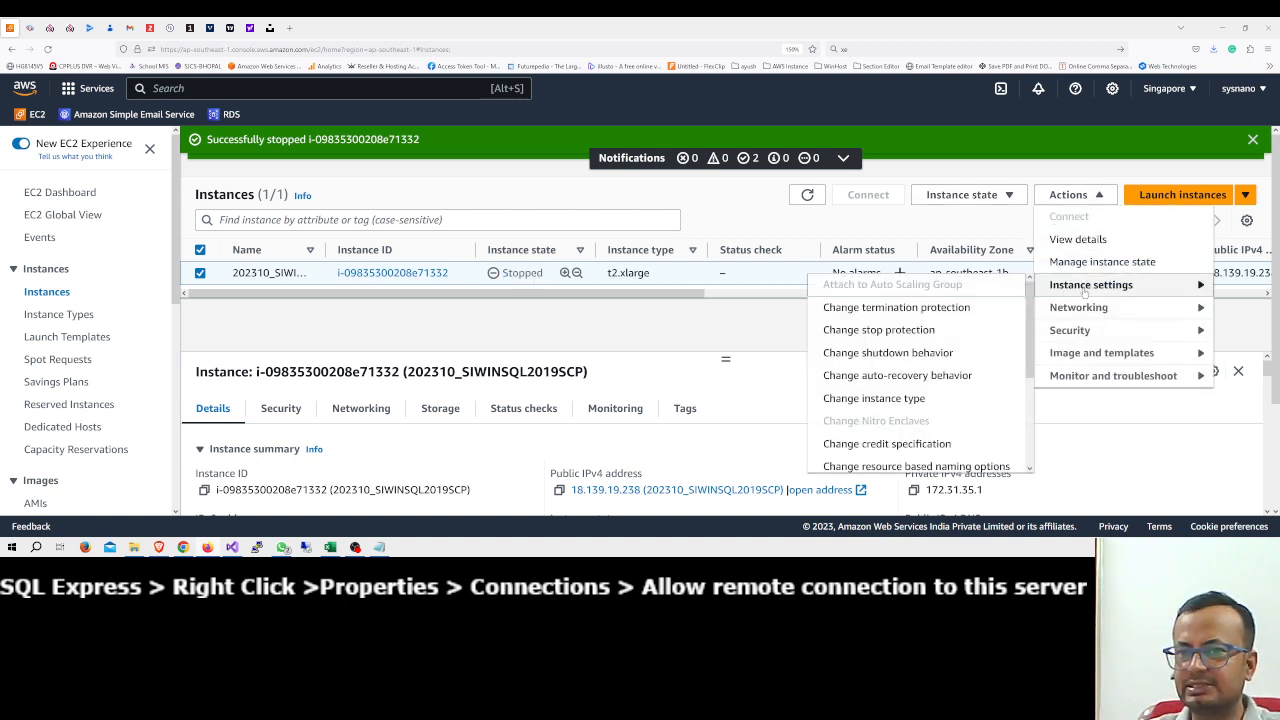
{"action": "left_click", "coordinate": [897, 400]}
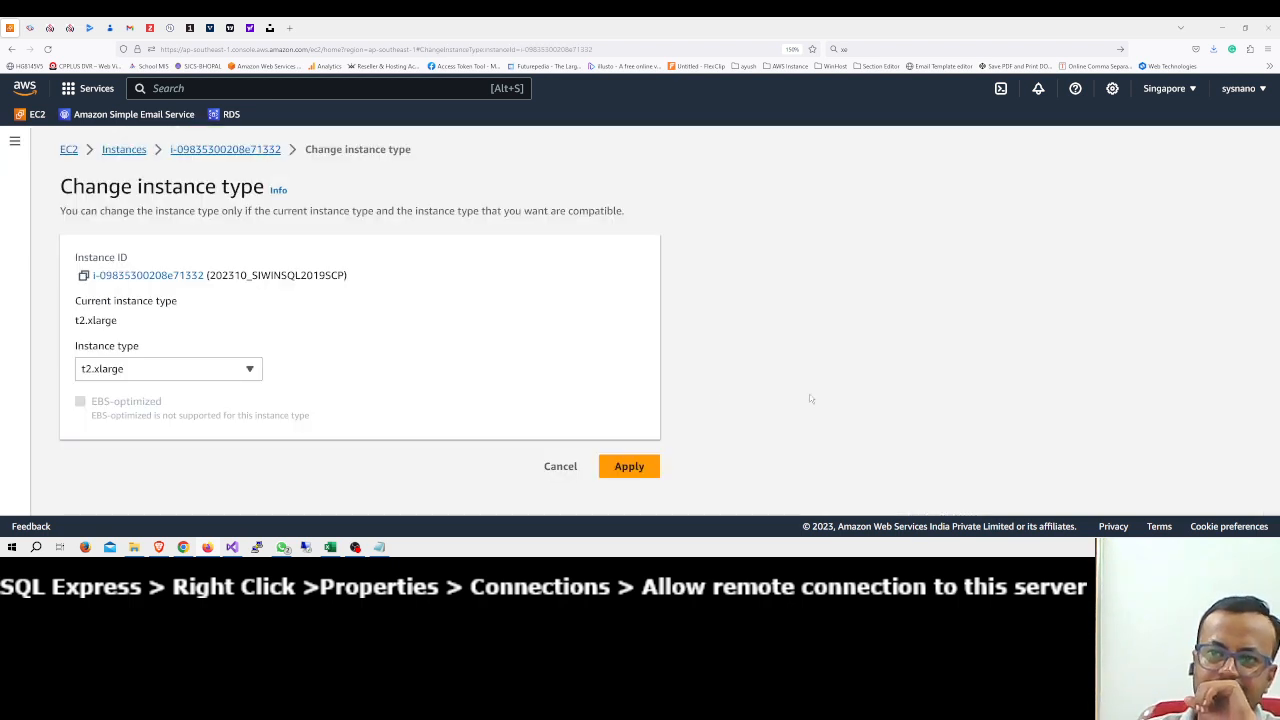
{"action": "left_click", "coordinate": [250, 370]}
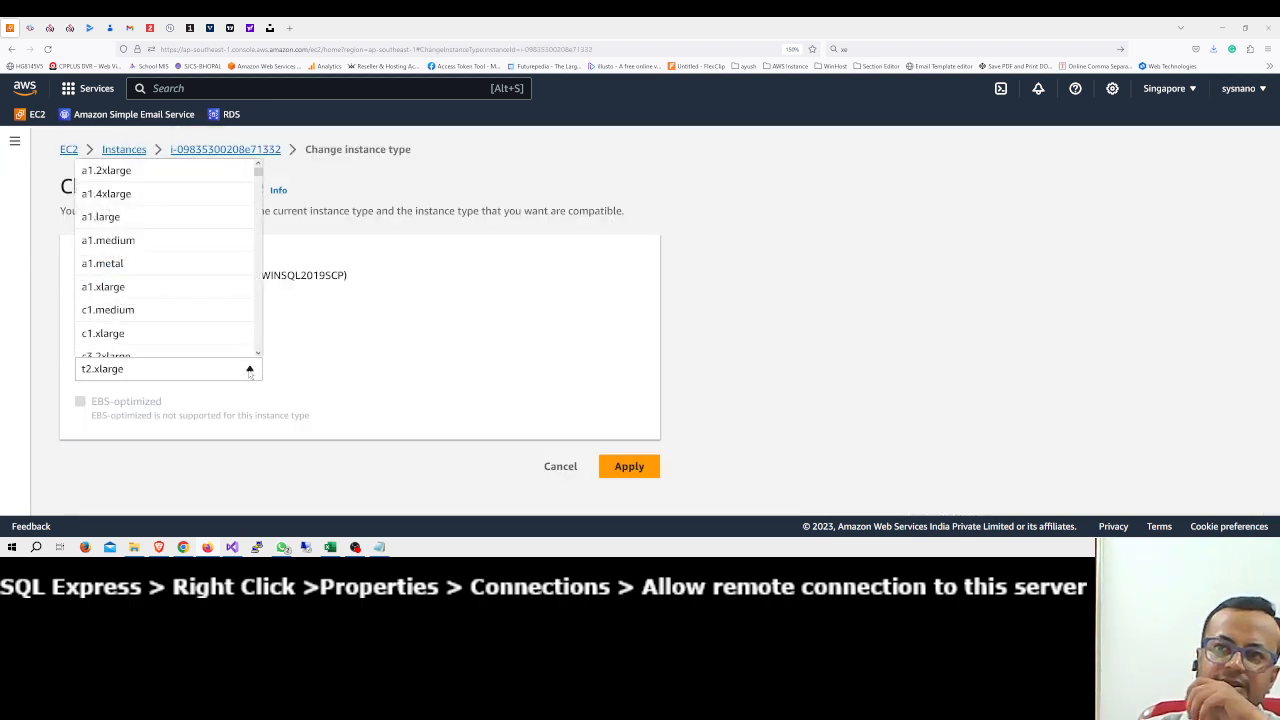
{"action": "scroll", "coordinate": [194, 306], "scroll_direction": "down", "scroll_amount": 4}
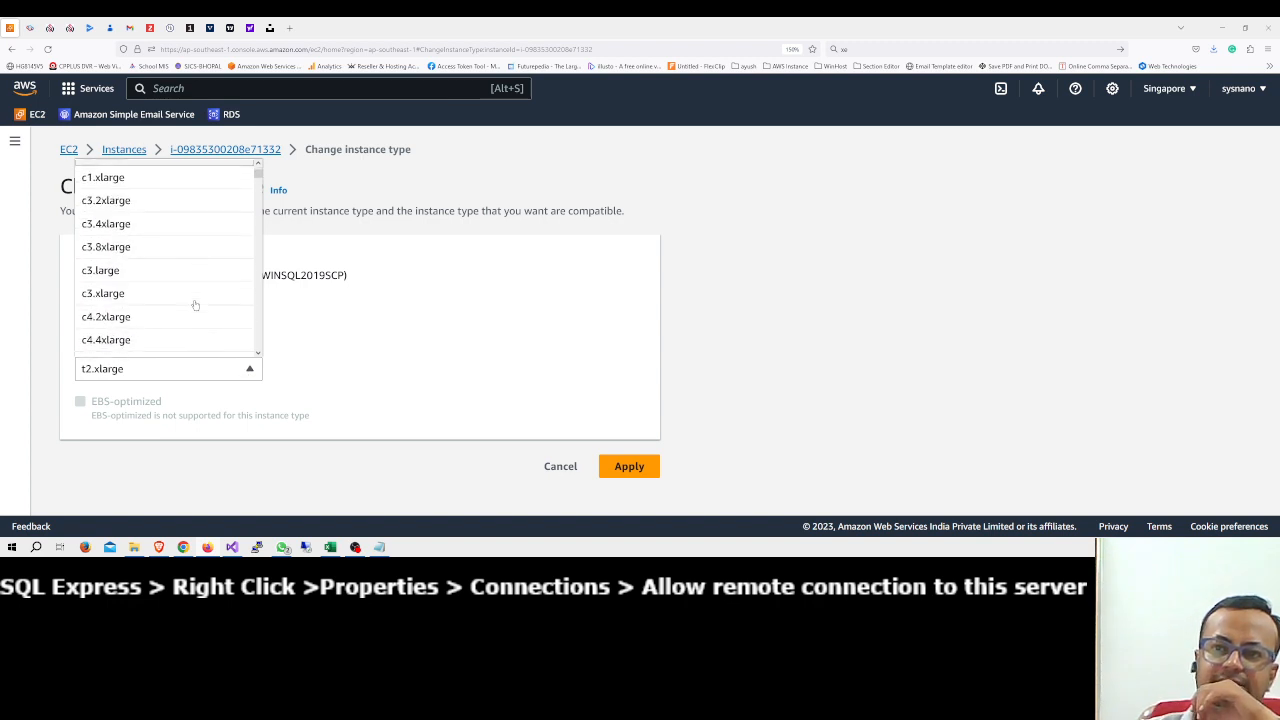
{"action": "scroll", "coordinate": [195, 305], "scroll_direction": "down", "scroll_amount": 6}
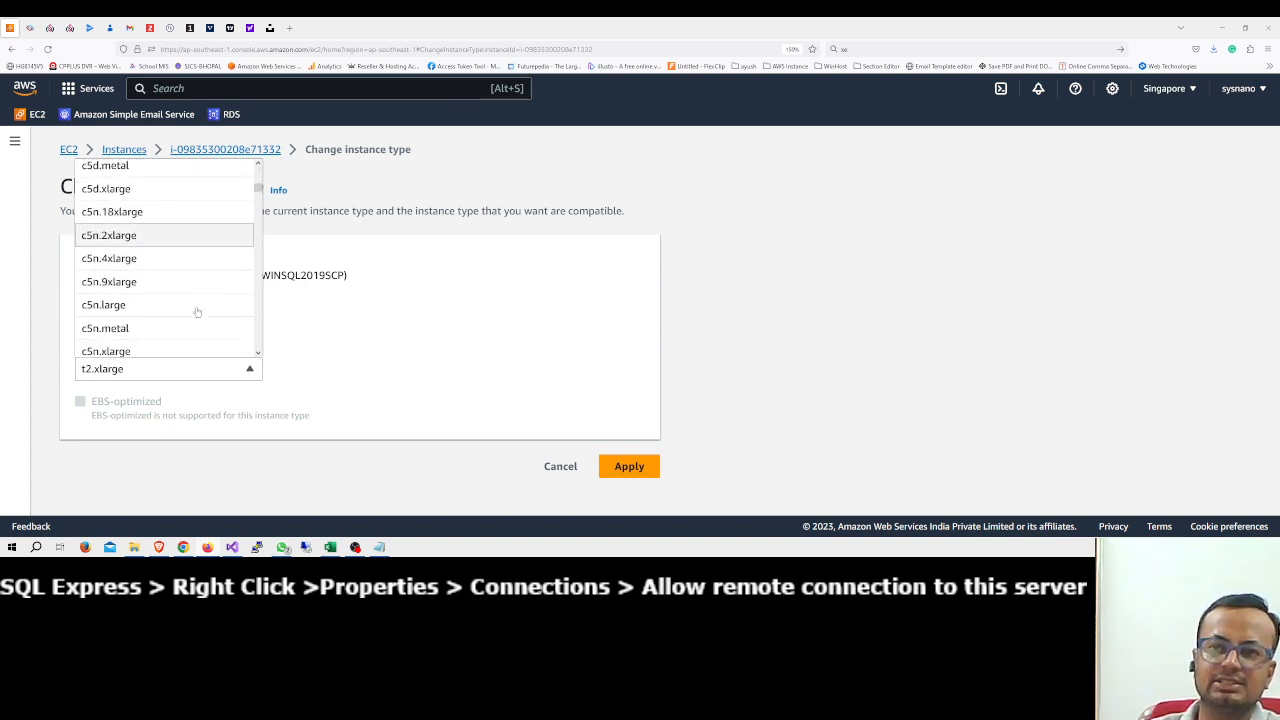
{"action": "scroll", "coordinate": [197, 312], "scroll_direction": "down", "scroll_amount": 6}
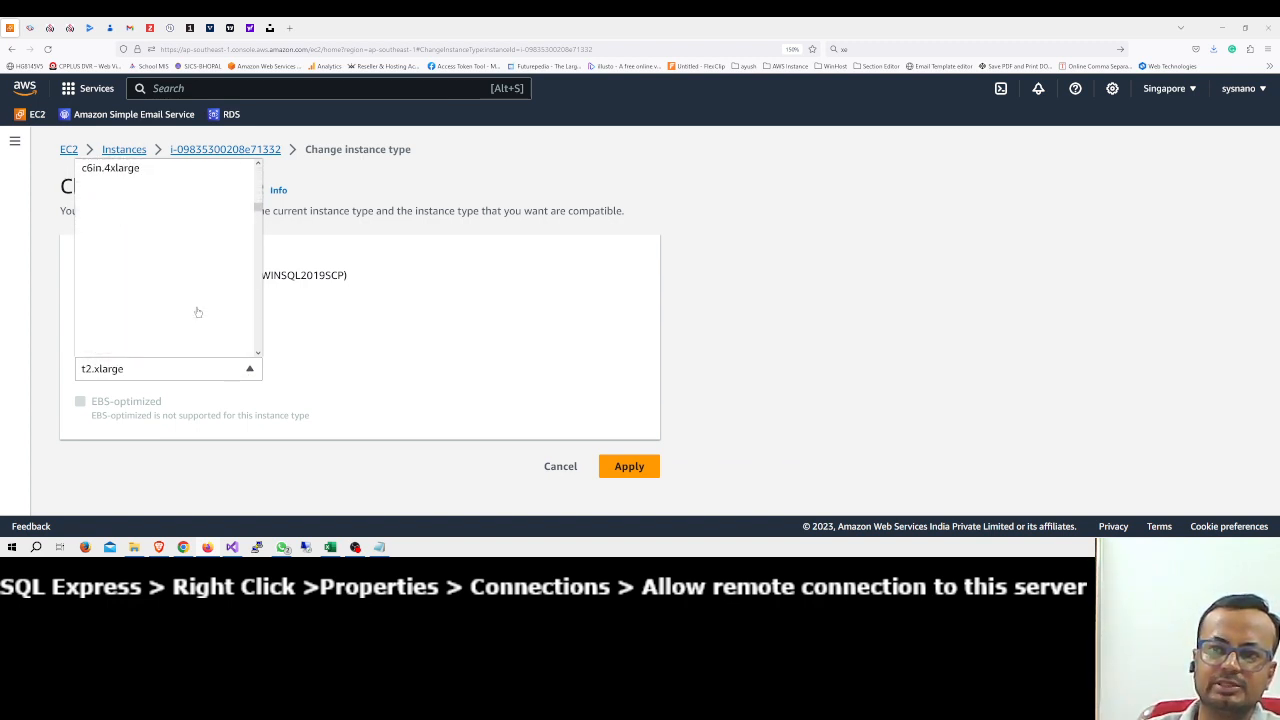
{"action": "scroll", "coordinate": [197, 312], "scroll_direction": "down", "scroll_amount": 8}
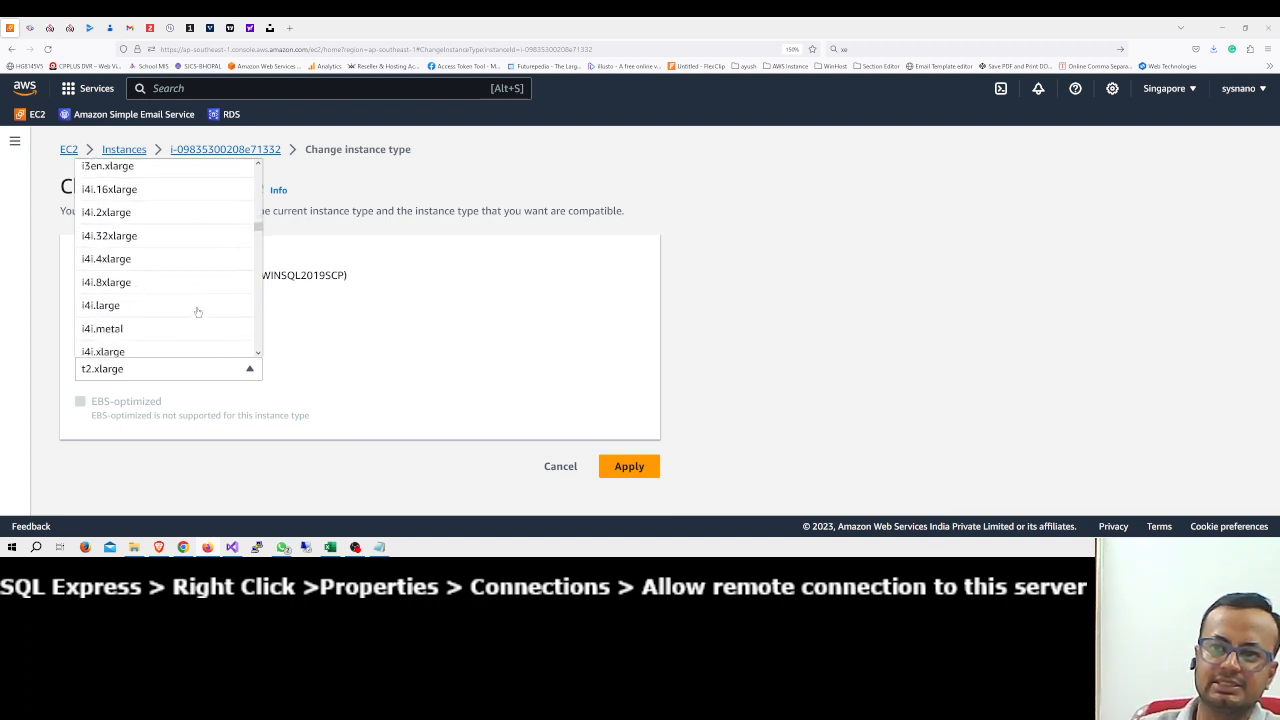
{"action": "scroll", "coordinate": [197, 312], "scroll_direction": "down", "scroll_amount": 3}
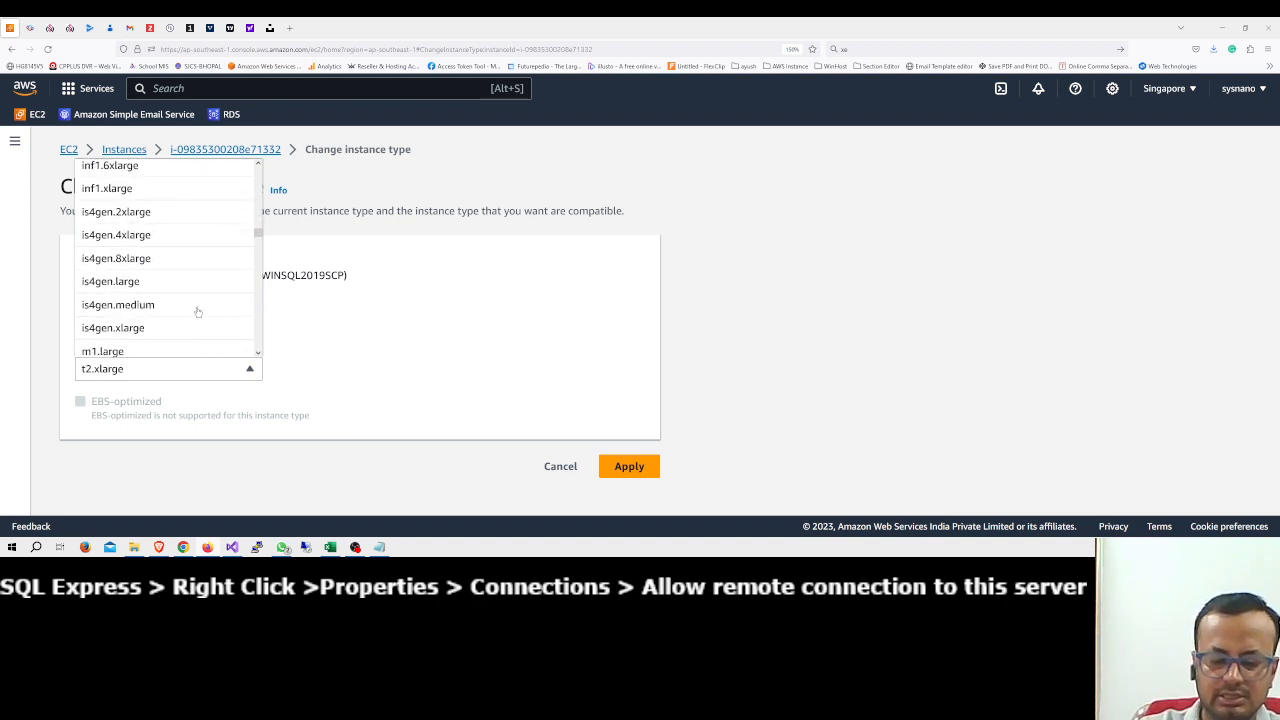
{"action": "type", "text": "t2.2xlarge"}
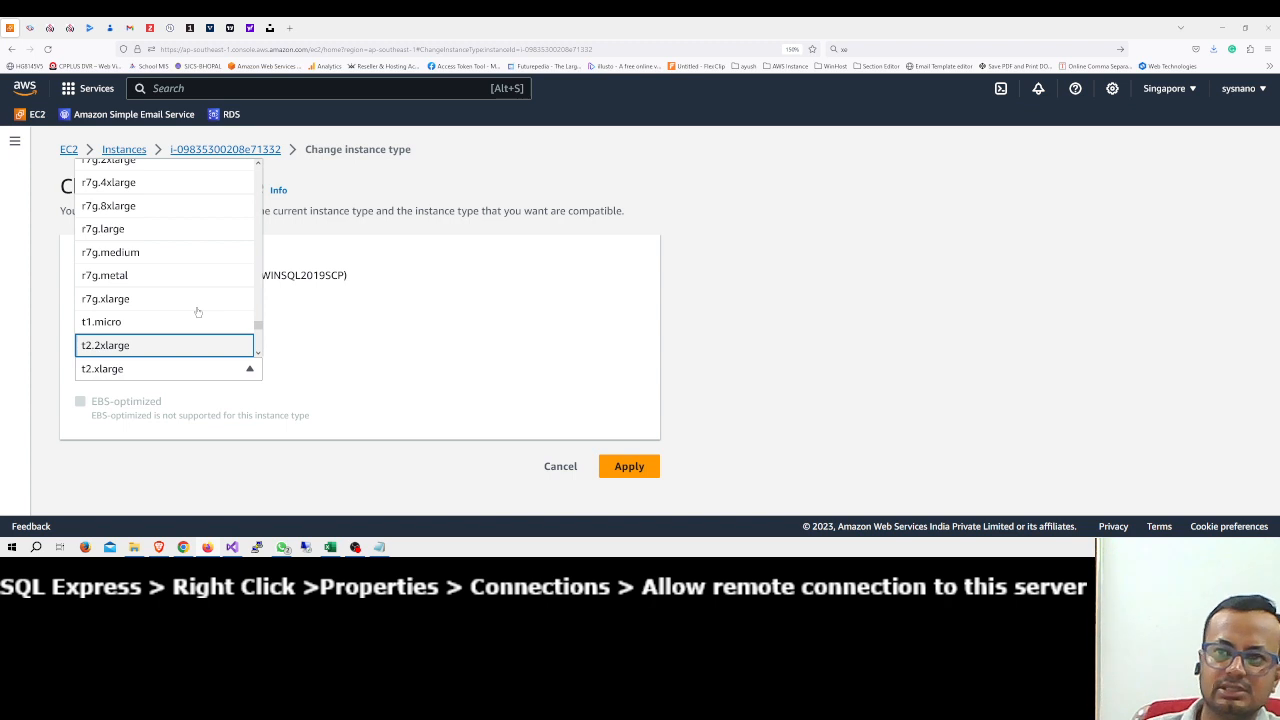
{"action": "scroll", "coordinate": [197, 312], "scroll_direction": "down", "scroll_amount": 3}
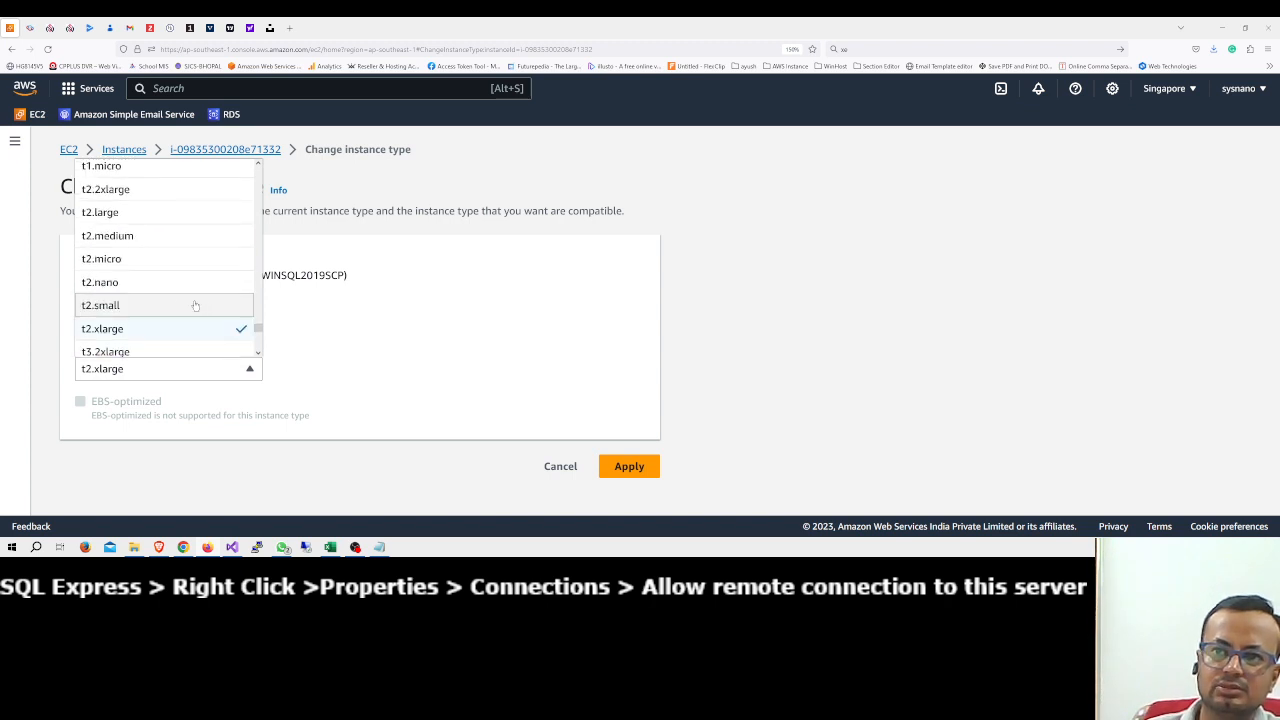
{"action": "left_click", "coordinate": [128, 262]}
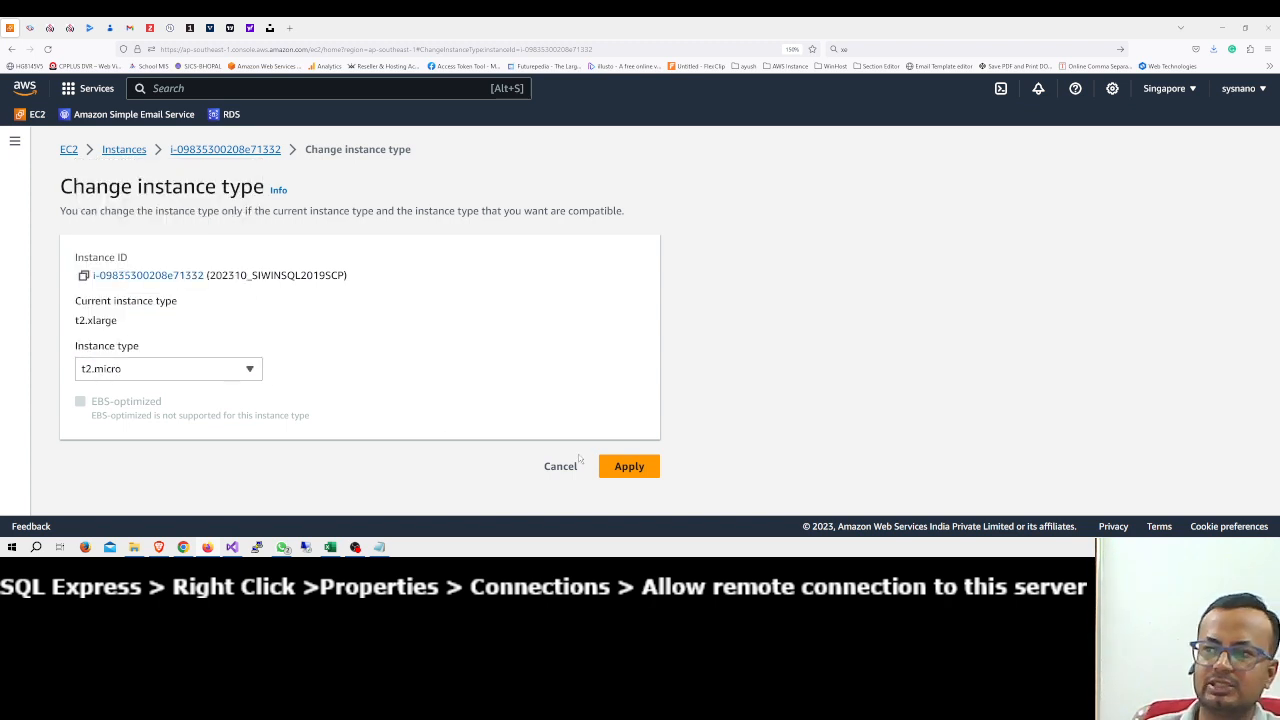
{"action": "left_click", "coordinate": [620, 466]}
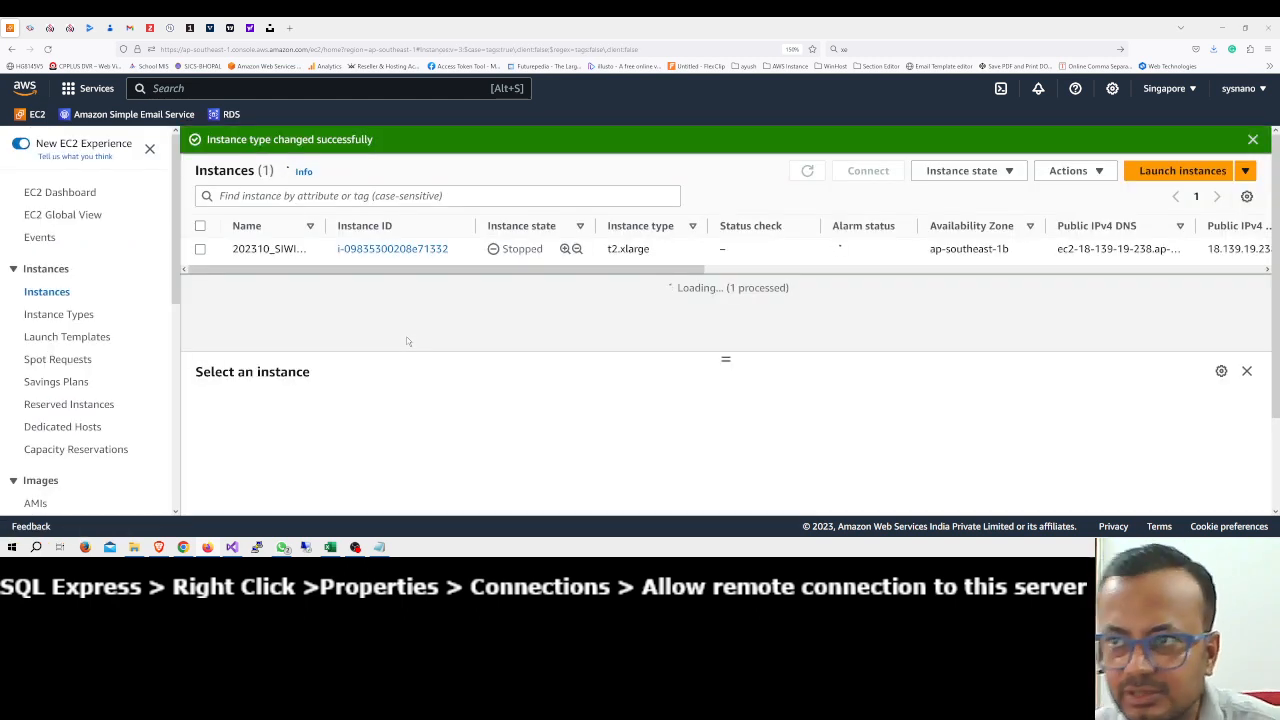
Start the 202310_SIWINSQL2019SCP instance from the Instances list.
{"action": "left_click", "coordinate": [200, 250]}
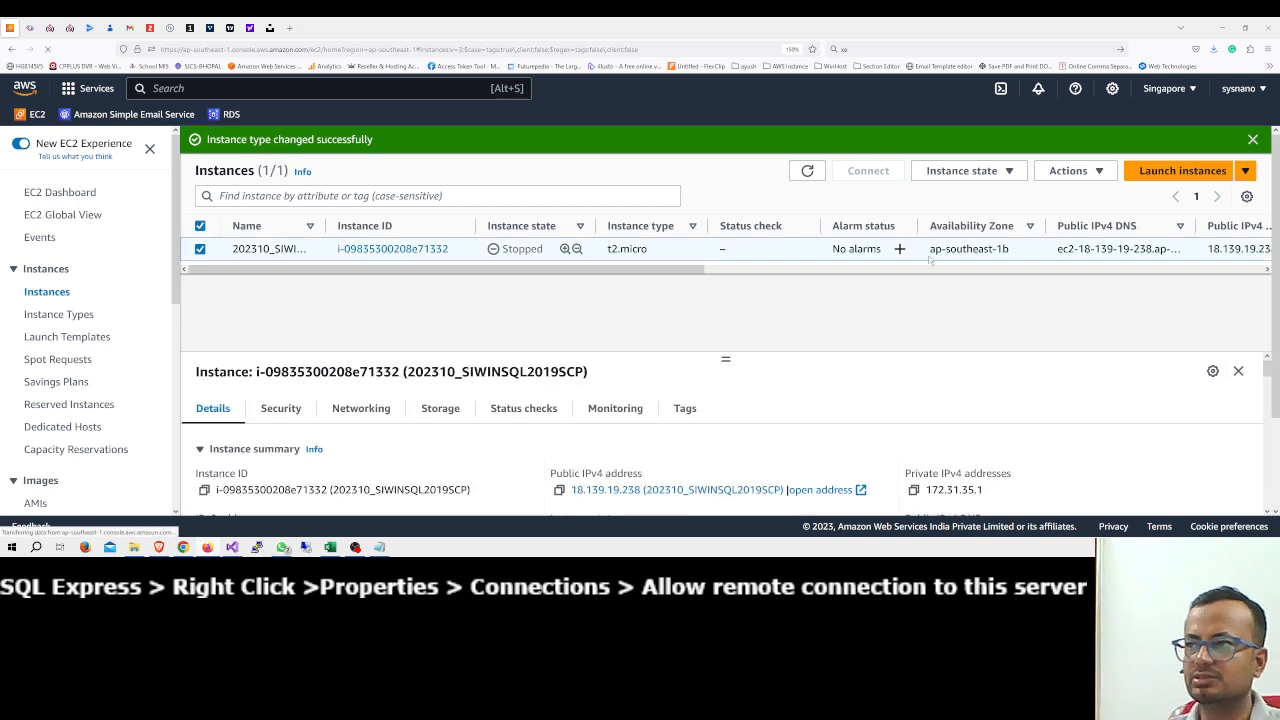
{"action": "left_click", "coordinate": [976, 172]}
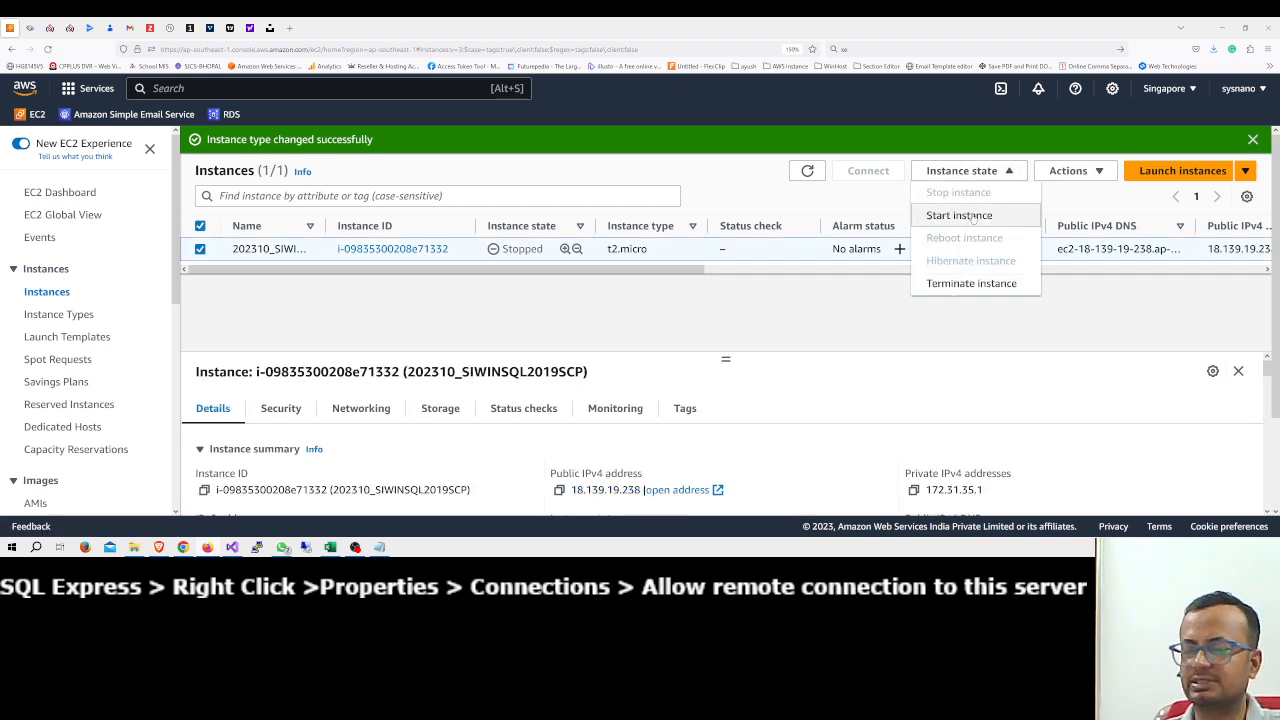
{"action": "left_click", "coordinate": [975, 216]}
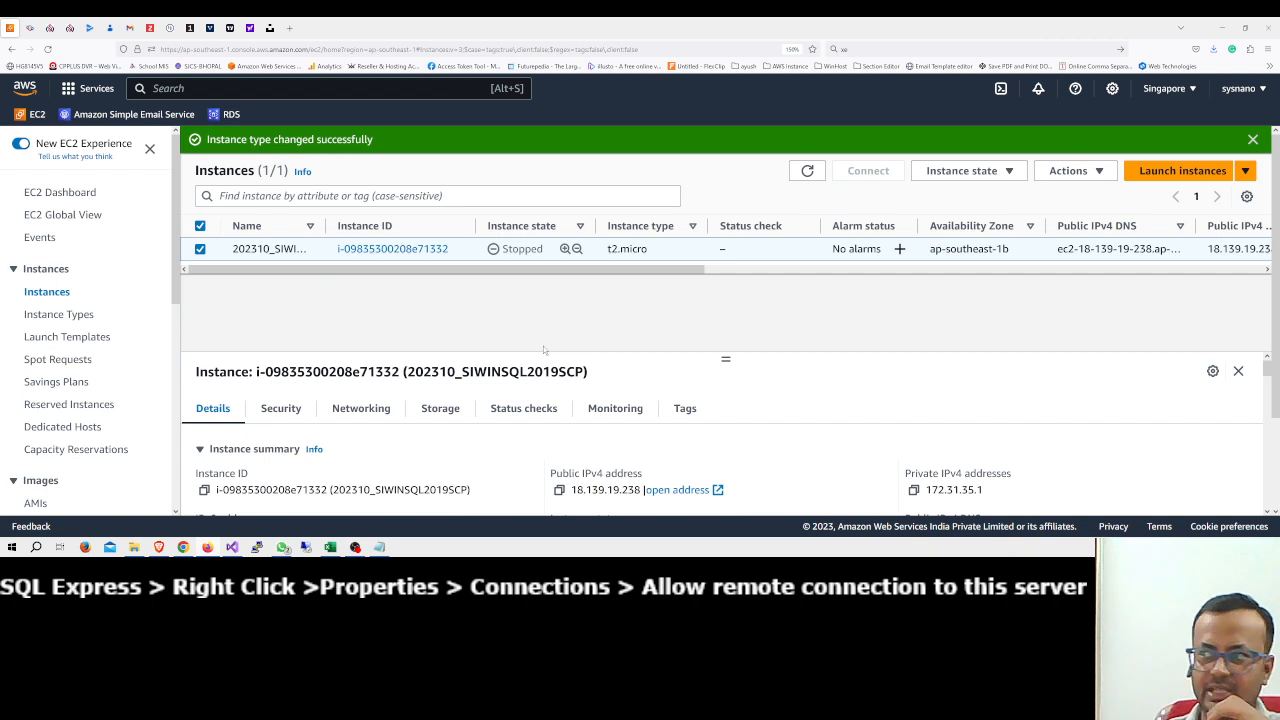
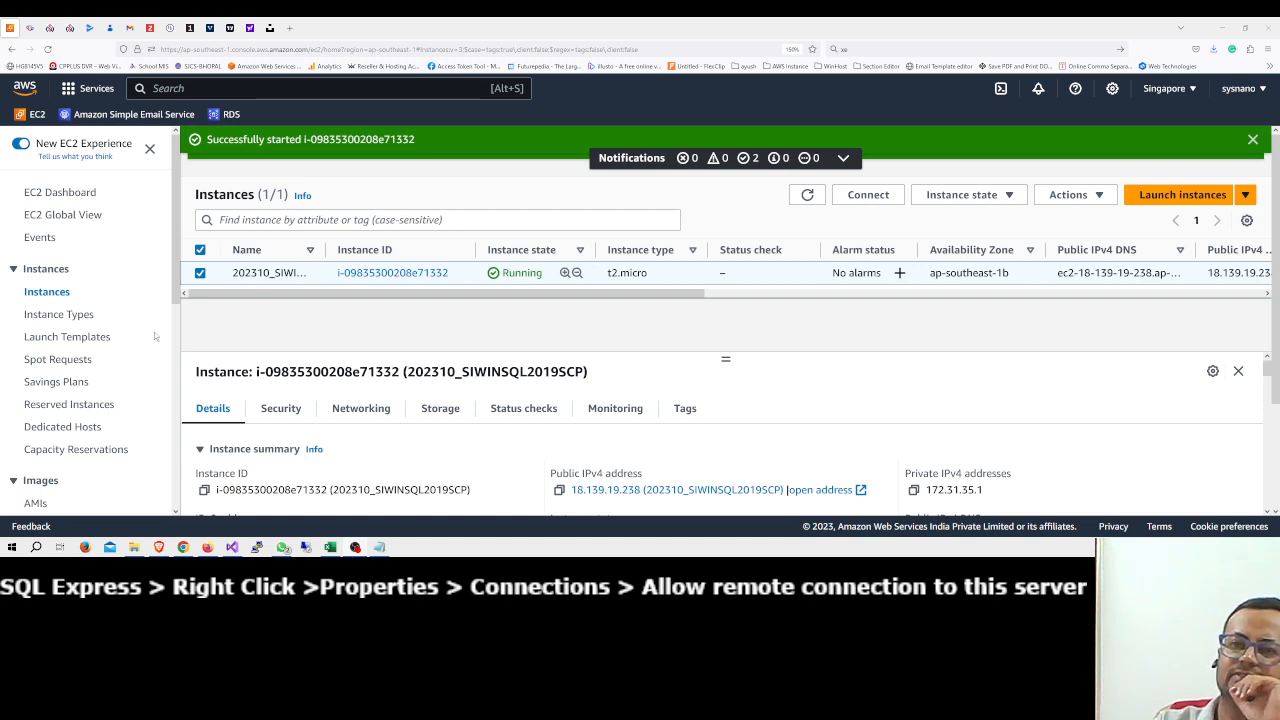
Open the Elastic Block Store volumes list and check the size of the 202310_SIWINSQL2019SCP volume.
{"action": "scroll", "coordinate": [100, 315], "scroll_direction": "down", "scroll_amount": 5}
{"action": "scroll", "coordinate": [60, 305], "scroll_direction": "up", "scroll_amount": 2}
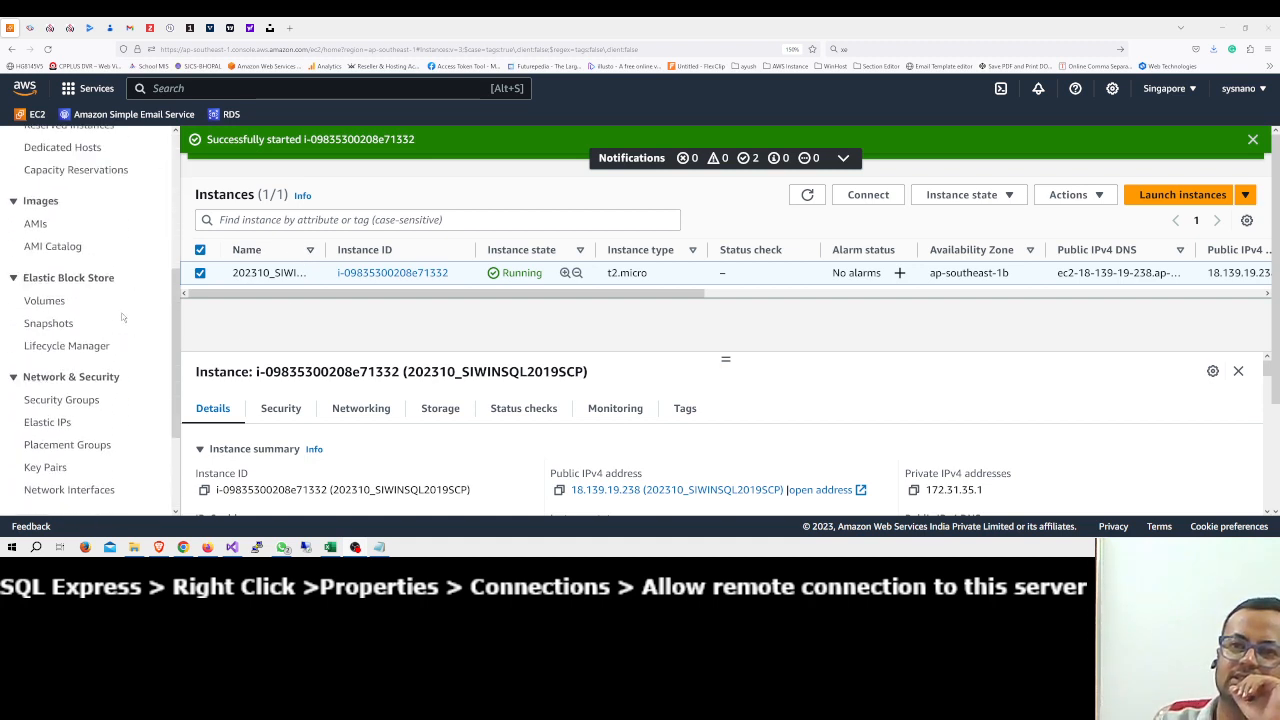
{"action": "left_click", "coordinate": [52, 302]}
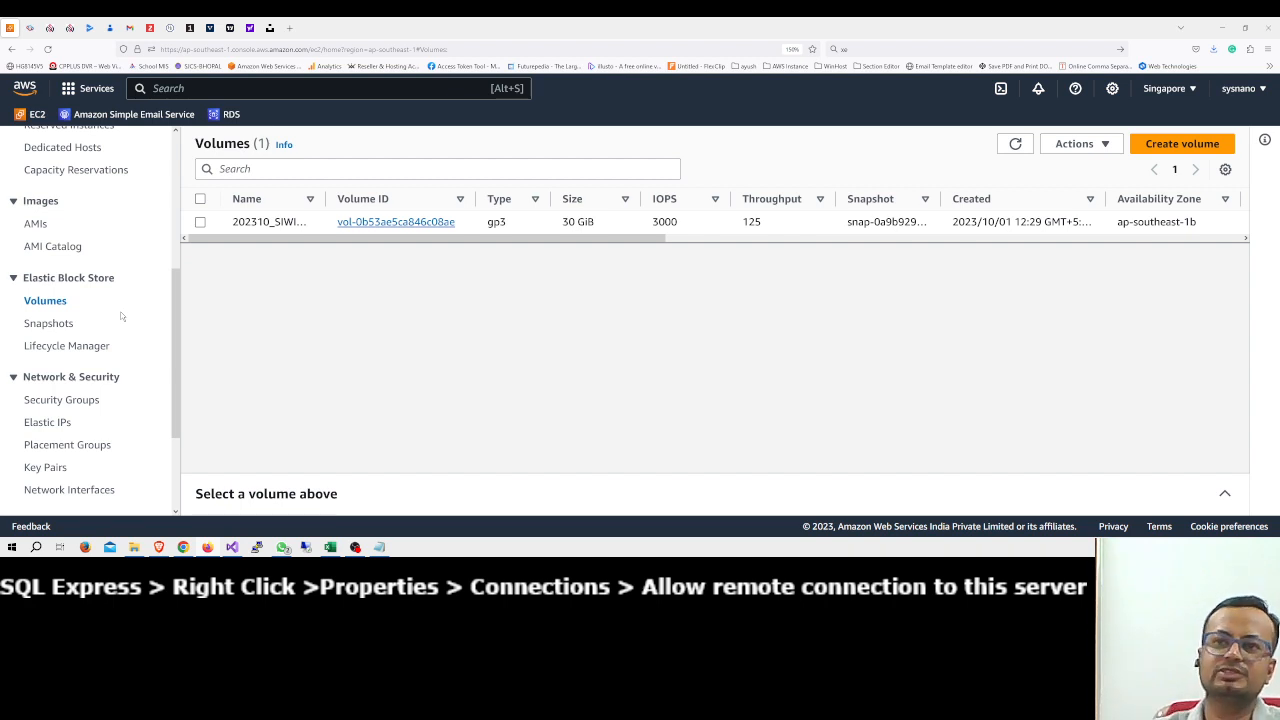
{"action": "scroll", "coordinate": [115, 305], "scroll_direction": "up", "scroll_amount": 5}
{"action": "scroll", "coordinate": [55, 316], "scroll_direction": "down", "scroll_amount": 6}
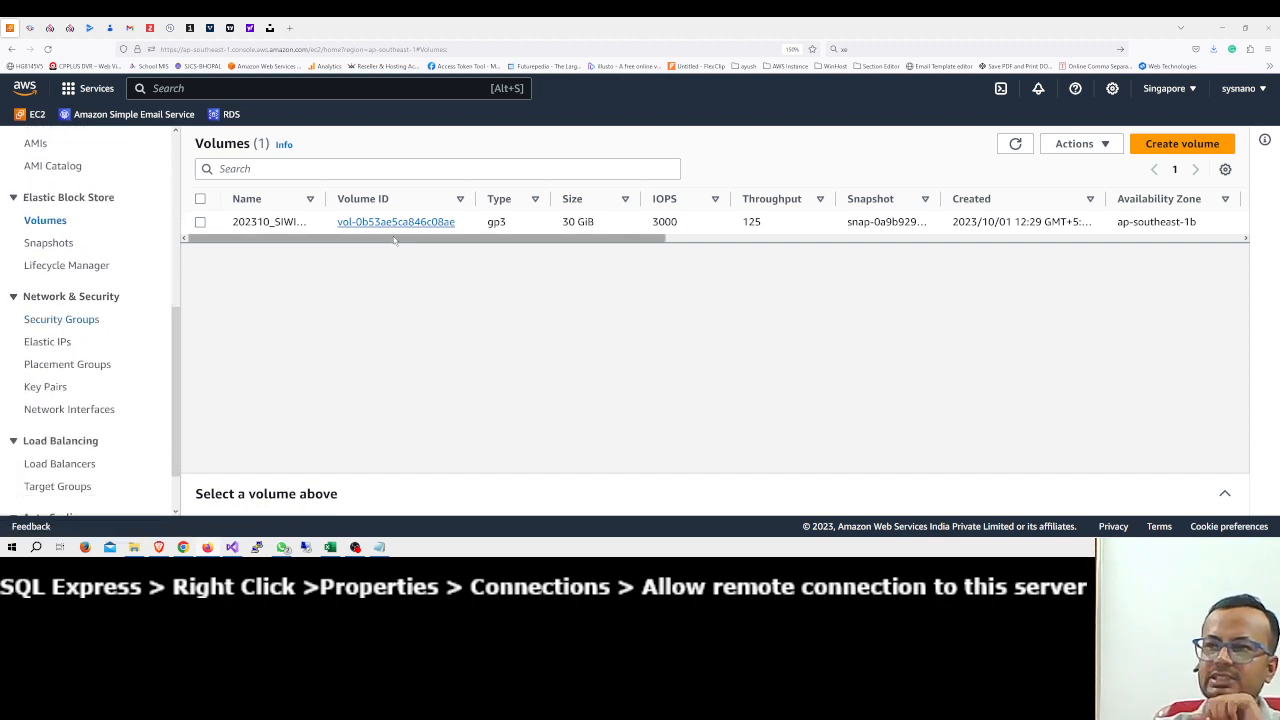
{"action": "double_click", "coordinate": [575, 222]}
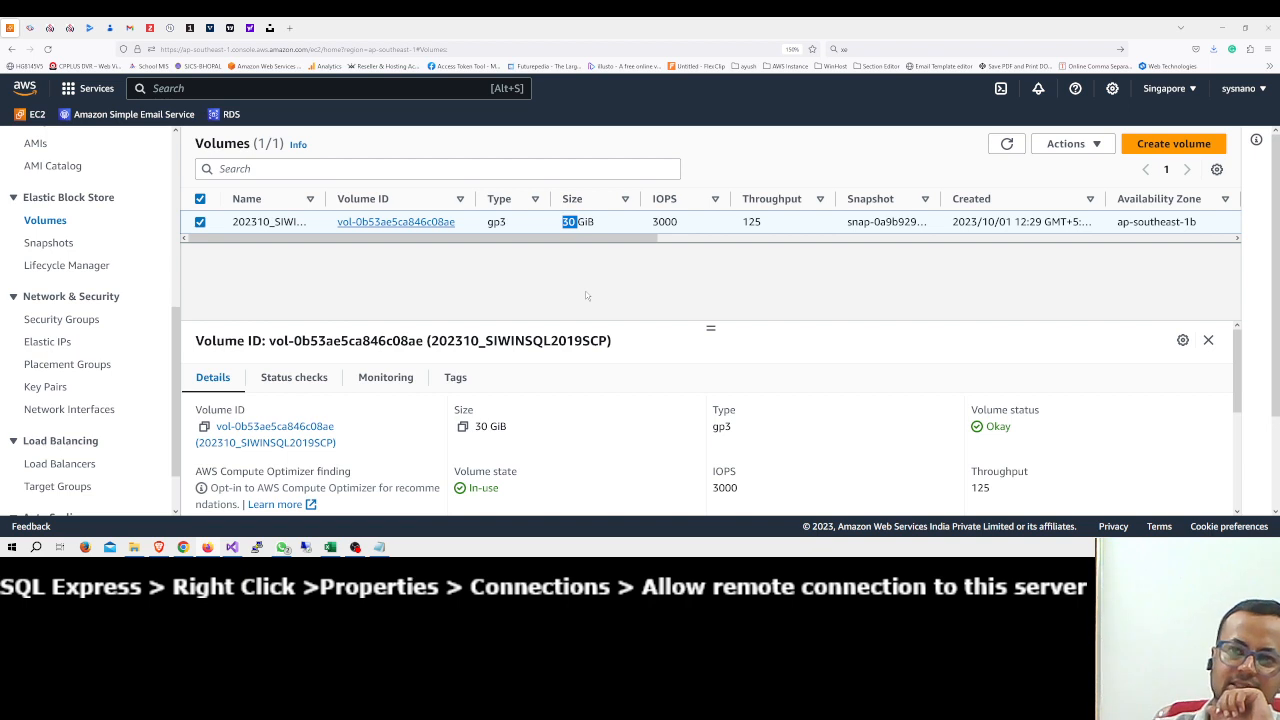
Begin creating a new lifecycle policy in Lifecycle Manager with the EBS snapshot policy type.
{"action": "left_click", "coordinate": [52, 268]}
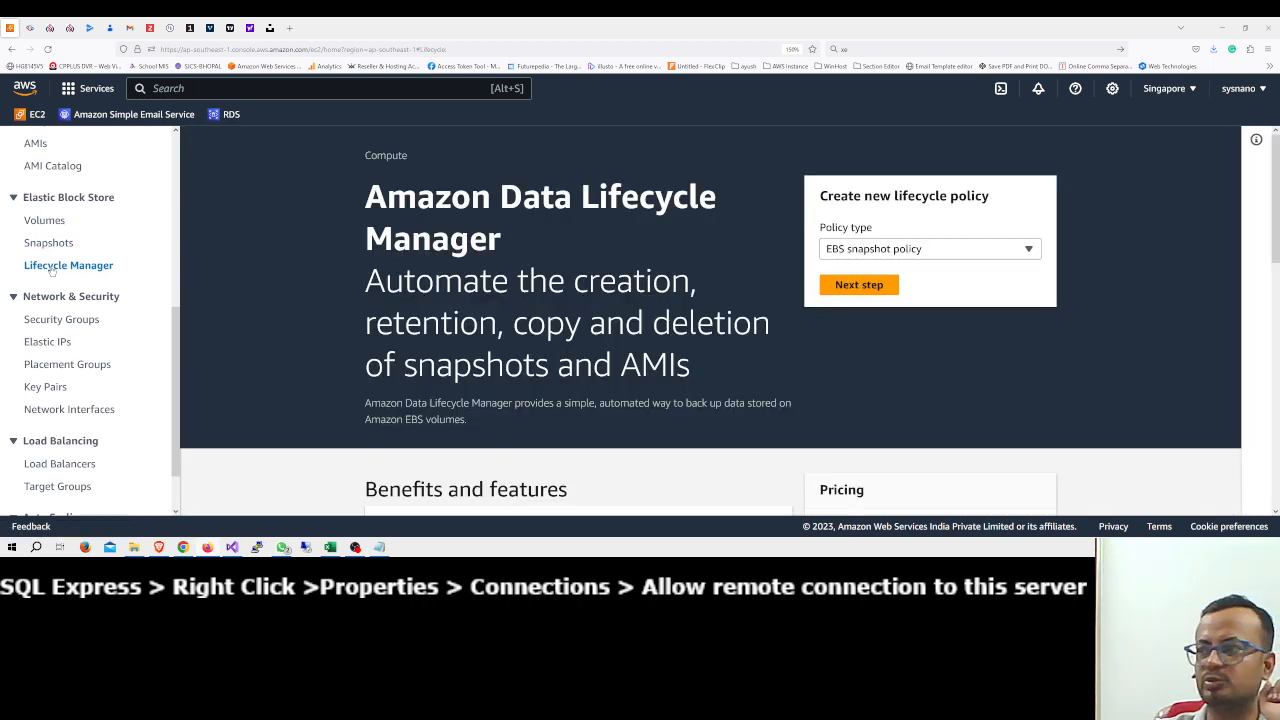
{"action": "left_click", "coordinate": [863, 252]}
{"action": "left_click", "coordinate": [864, 254]}
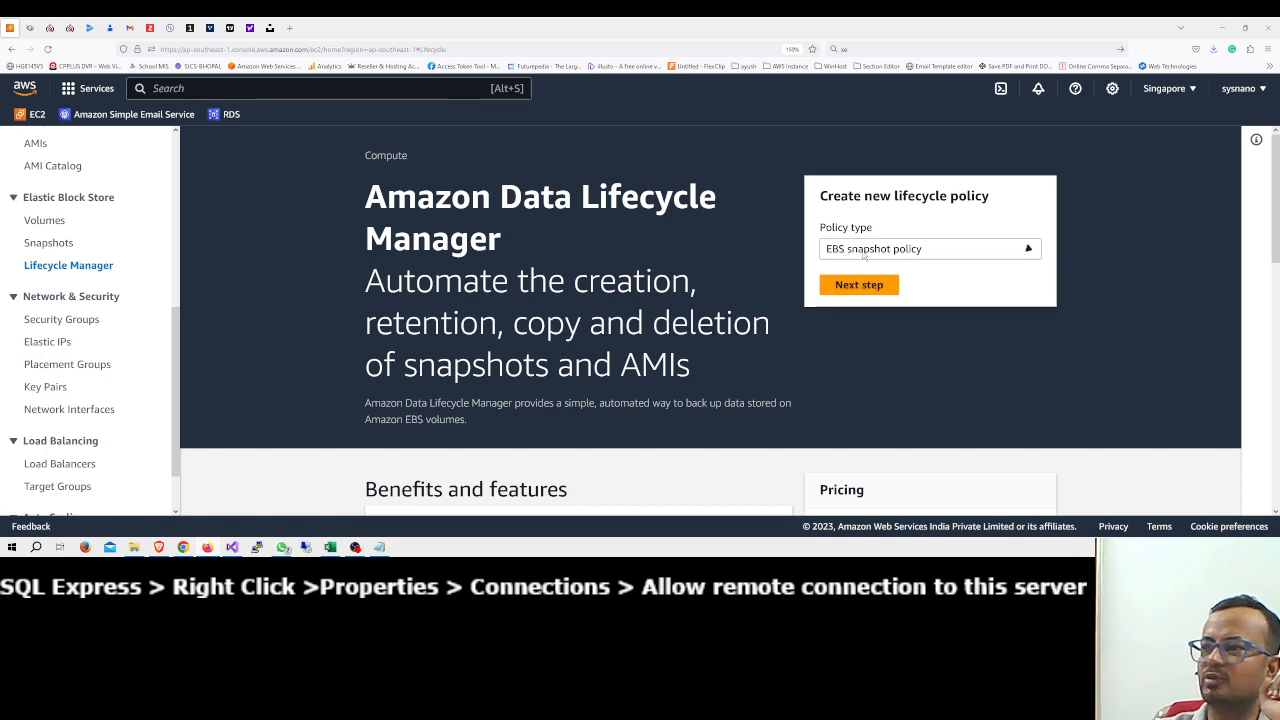
{"action": "left_click", "coordinate": [860, 285]}
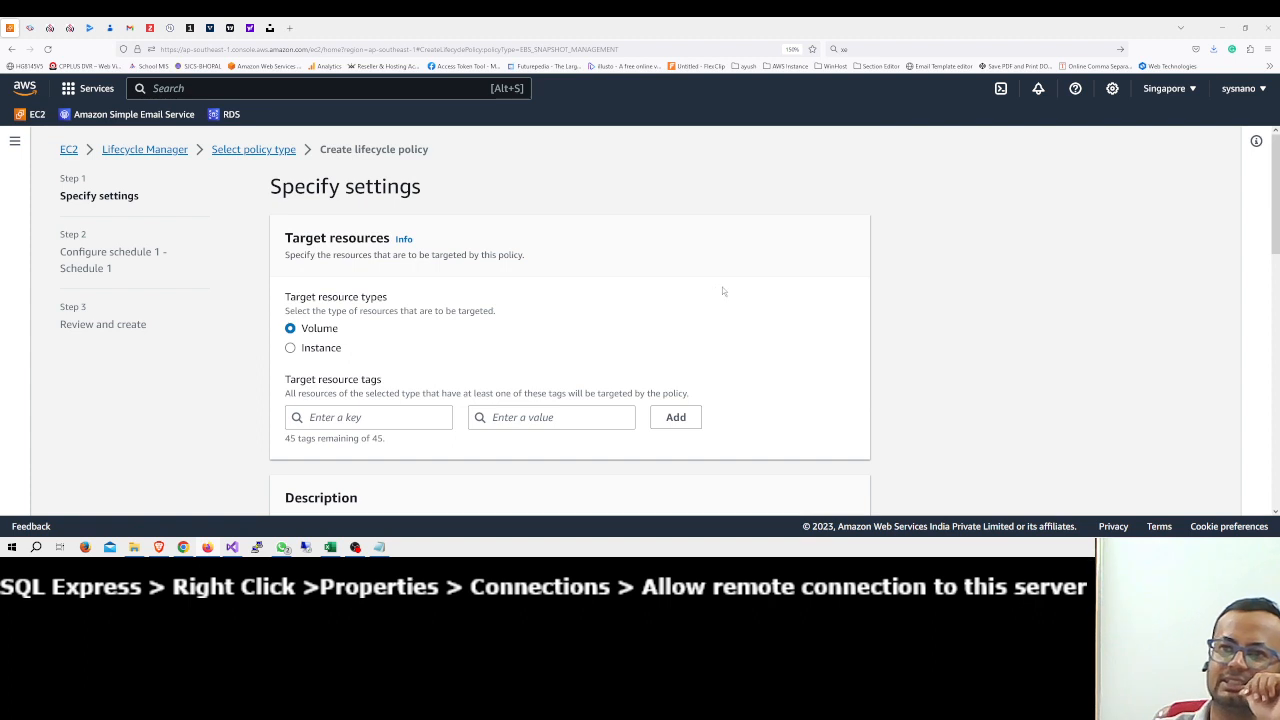
{"action": "left_click", "coordinate": [406, 417]}
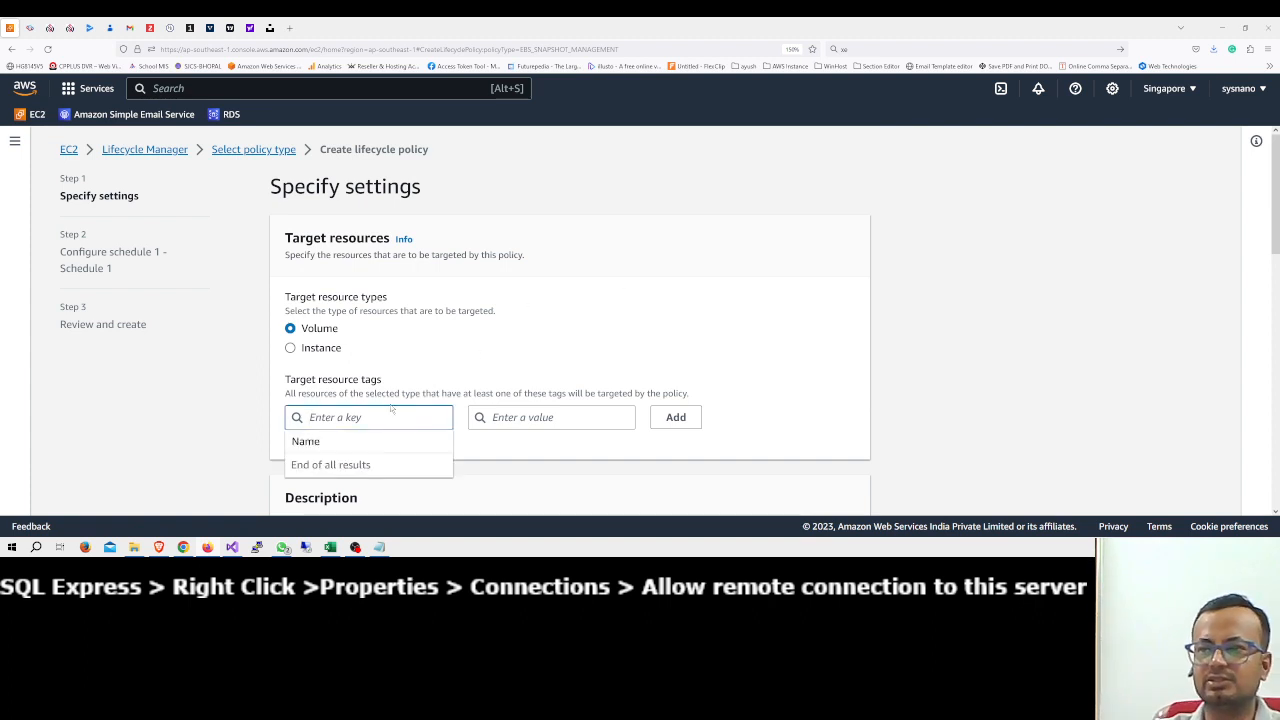
{"action": "left_click", "coordinate": [316, 352]}
{"action": "left_click", "coordinate": [316, 350]}
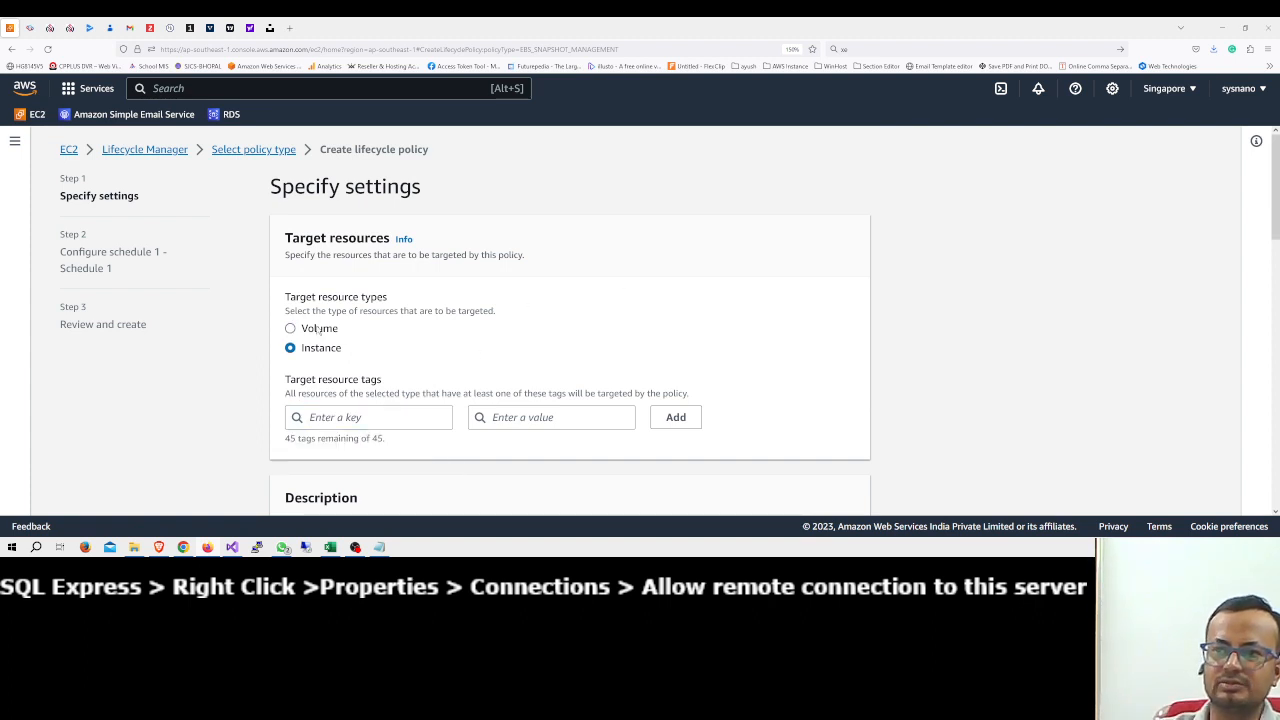
{"action": "left_click", "coordinate": [318, 331]}
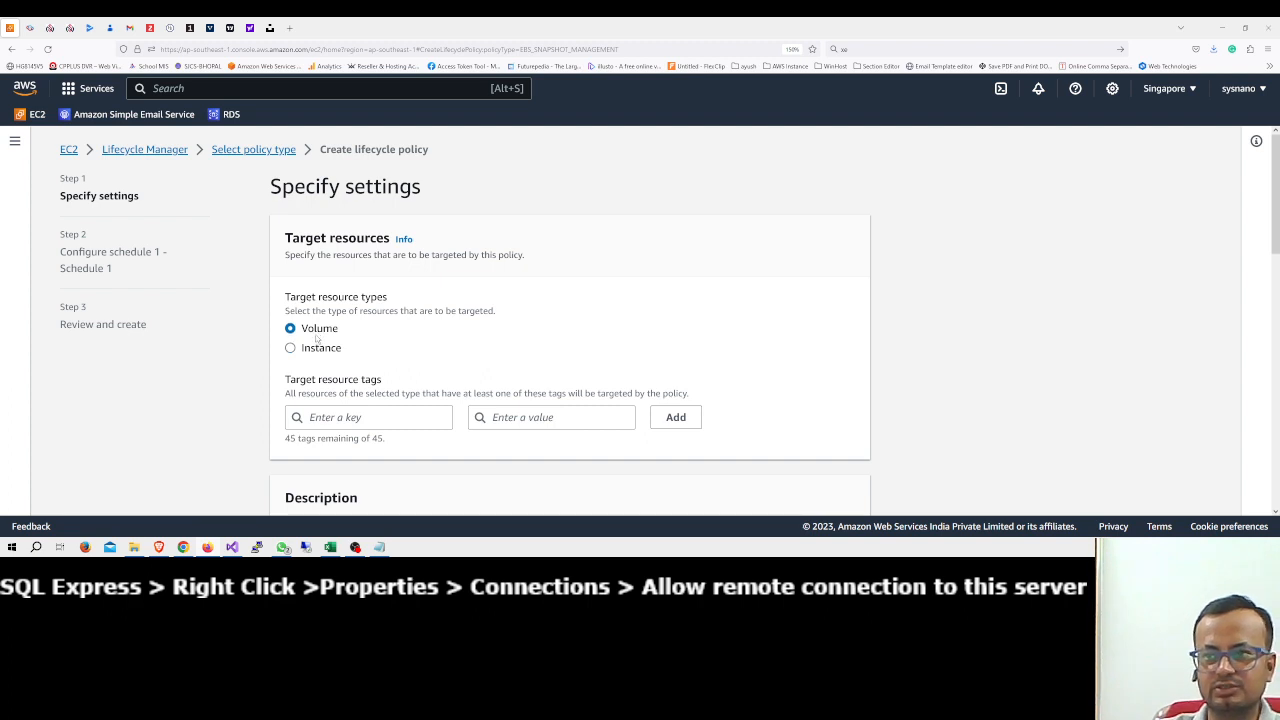
Add a target resource tag with key Name and value 202310_SIWINSQL2019SCP to the volume snapshot policy.
{"action": "left_click", "coordinate": [348, 424]}
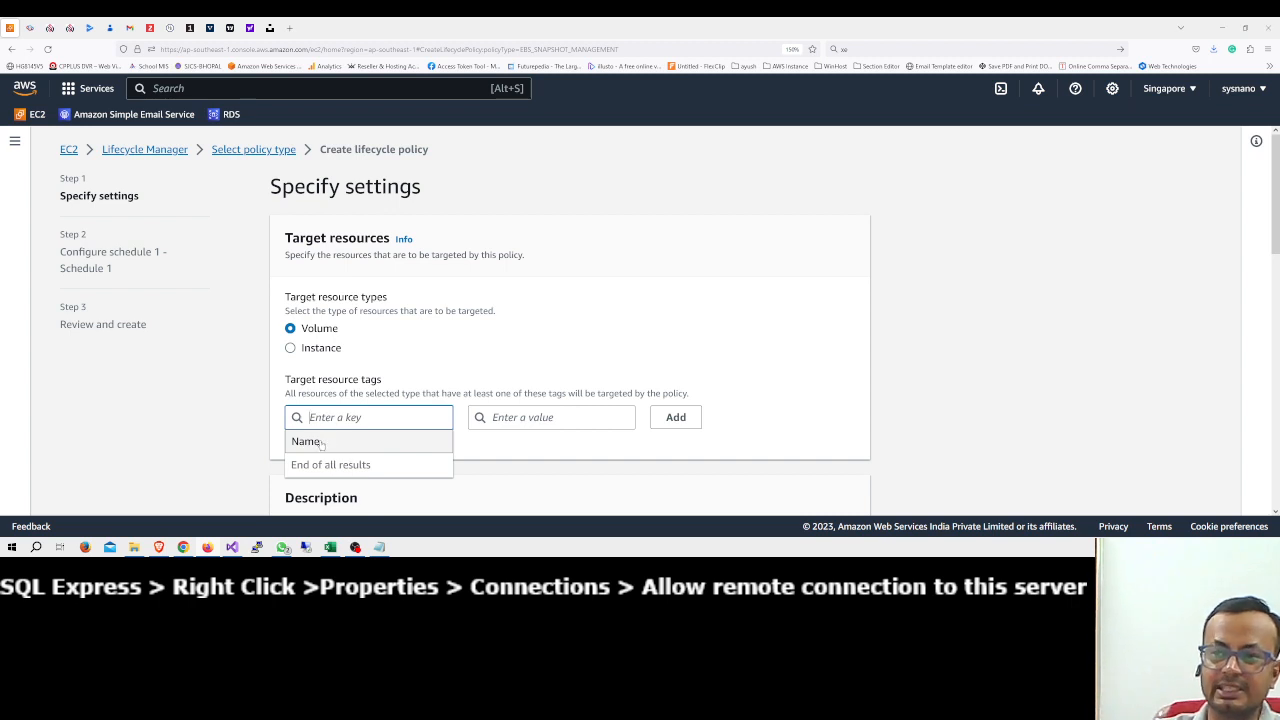
{"action": "left_click", "coordinate": [320, 444]}
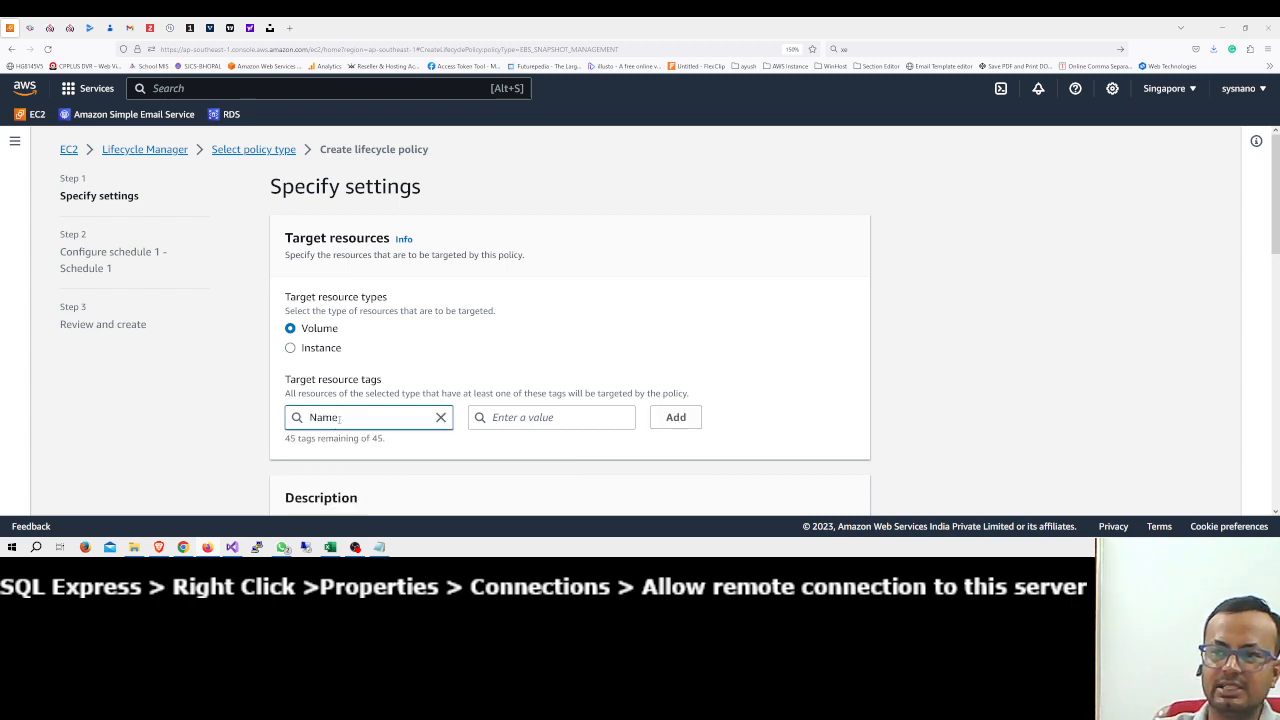
{"action": "left_click", "coordinate": [503, 417]}
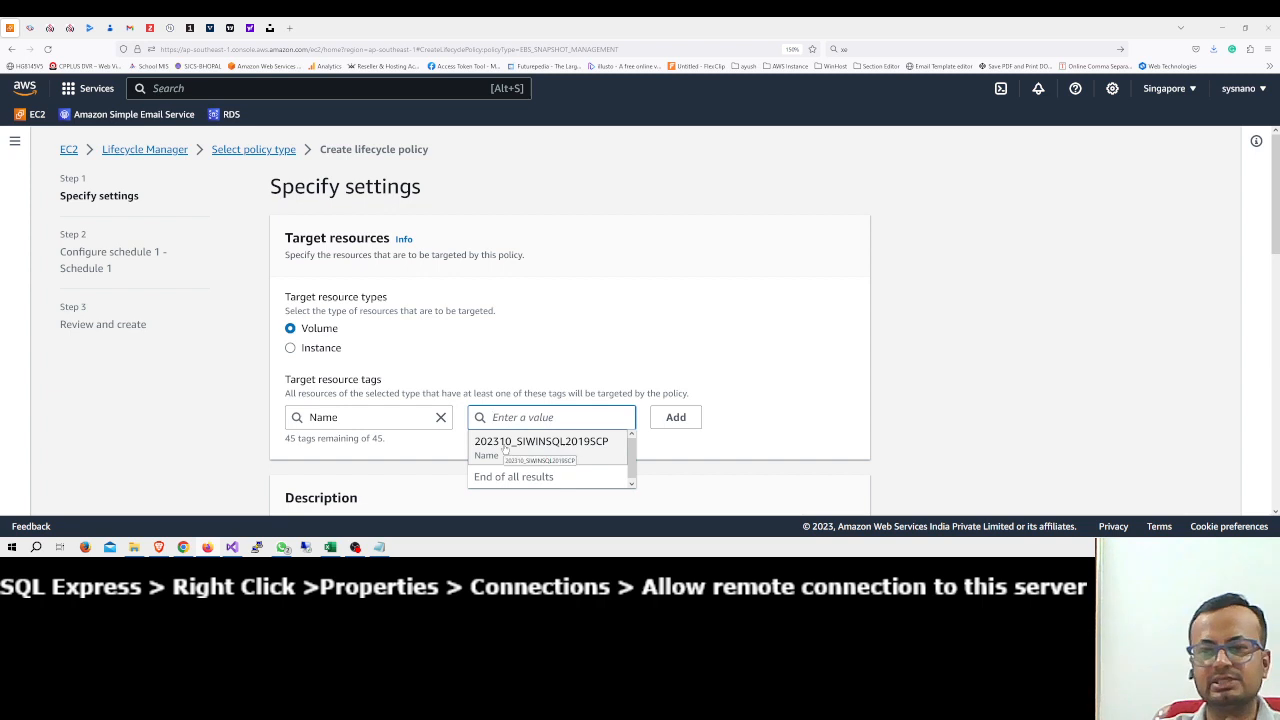
{"action": "left_click", "coordinate": [505, 445]}
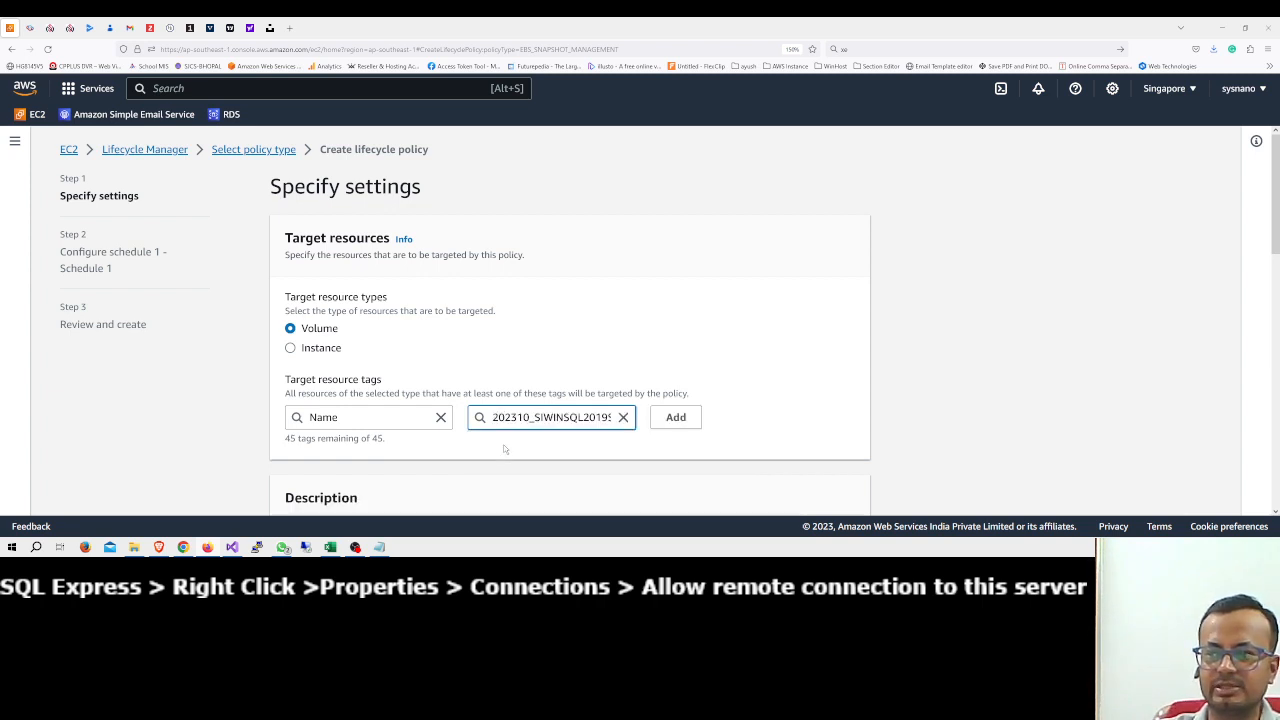
{"action": "left_click", "coordinate": [674, 420]}
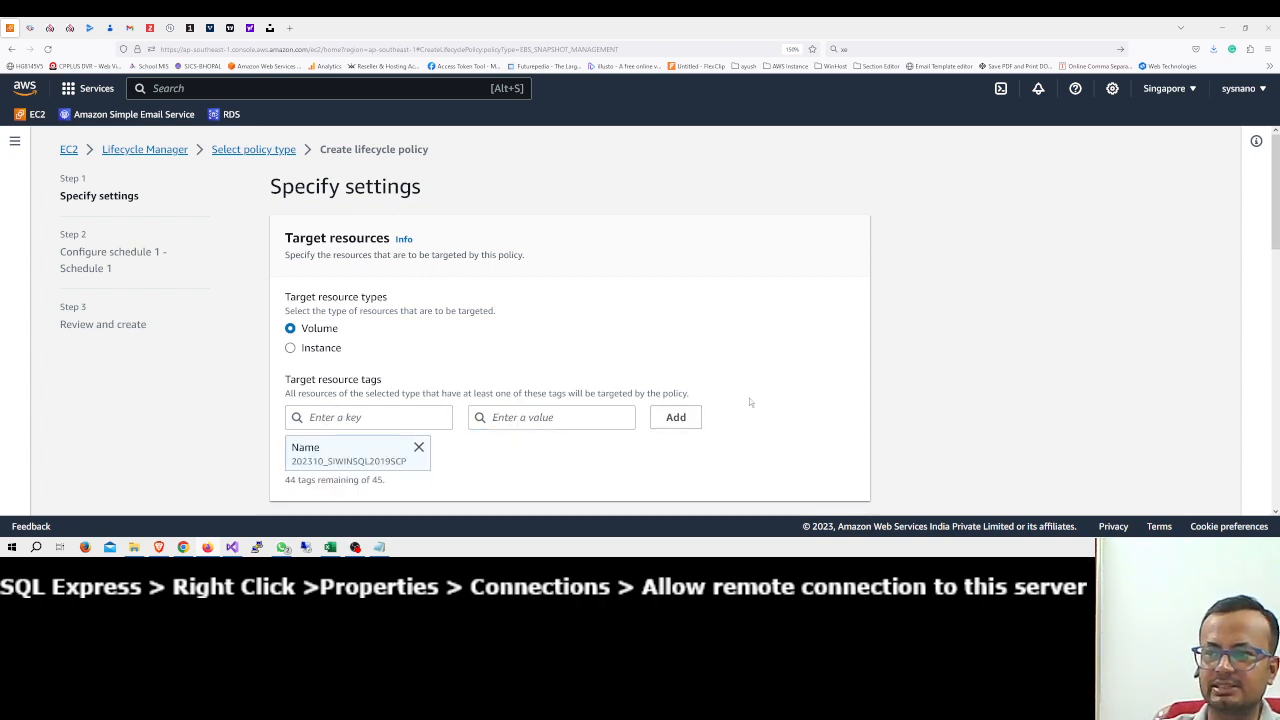
Enter Backup as the policy description of the lifecycle policy.
{"action": "scroll", "coordinate": [775, 400], "scroll_direction": "down", "scroll_amount": 3}
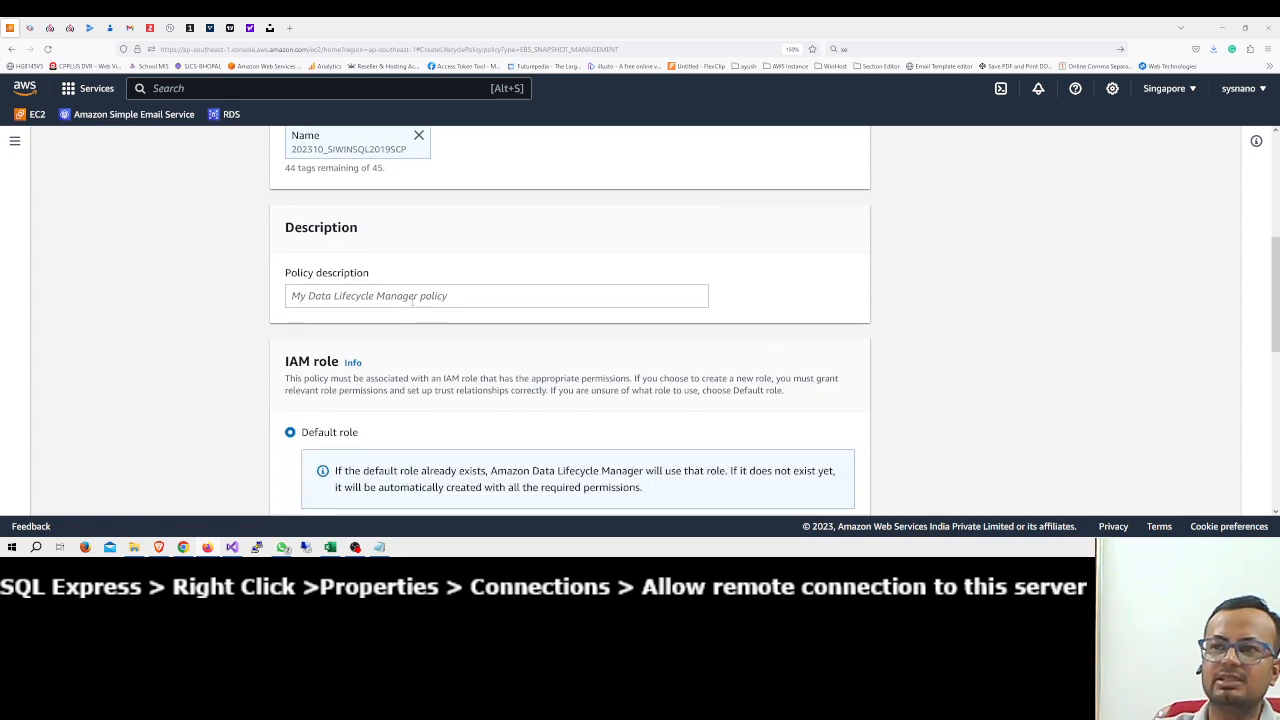
{"action": "left_click", "coordinate": [411, 296]}
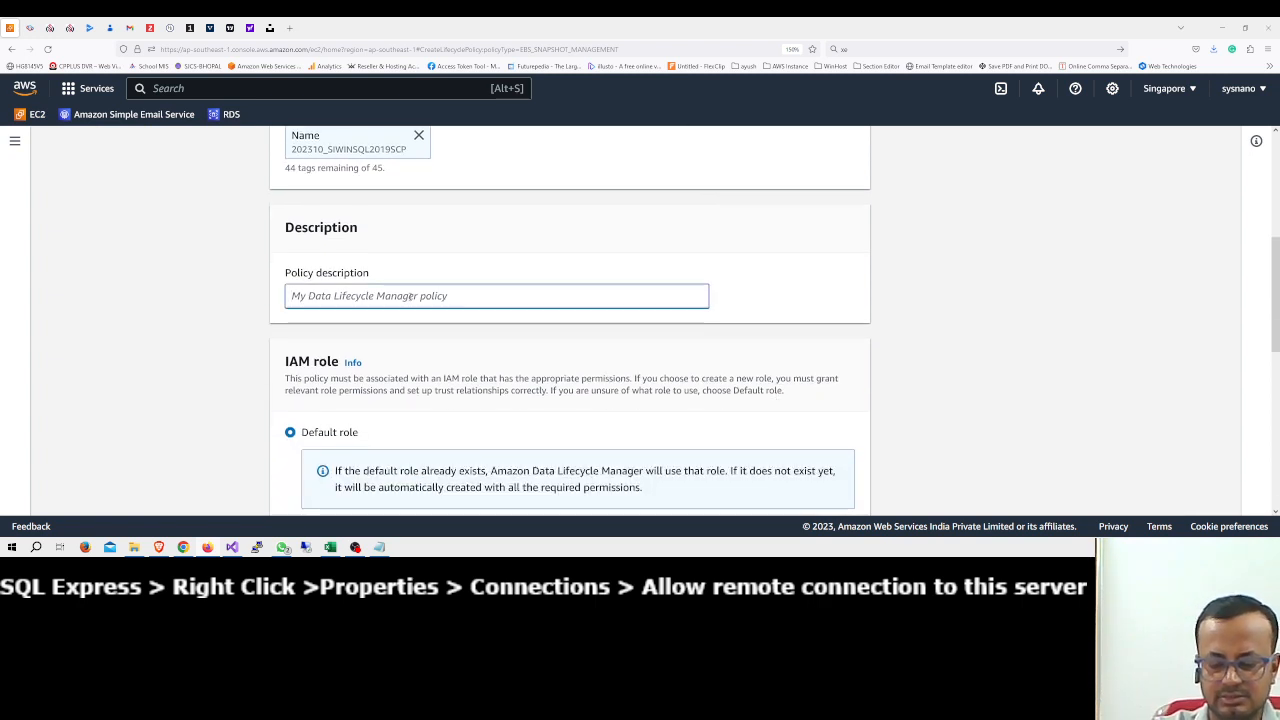
{"action": "type", "text": "Backup"}
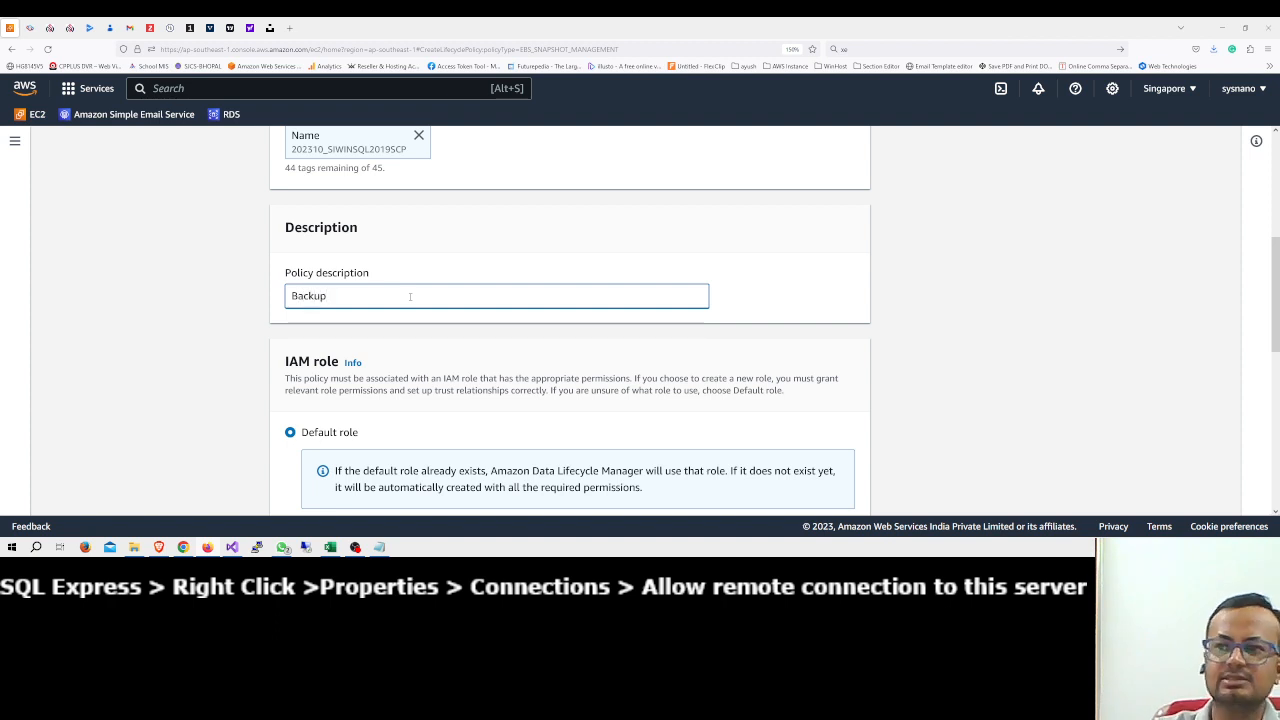
Keep the default IAM role and the enabled policy status, and continue to the schedule configuration.
{"action": "scroll", "coordinate": [435, 305], "scroll_direction": "down", "scroll_amount": 3}
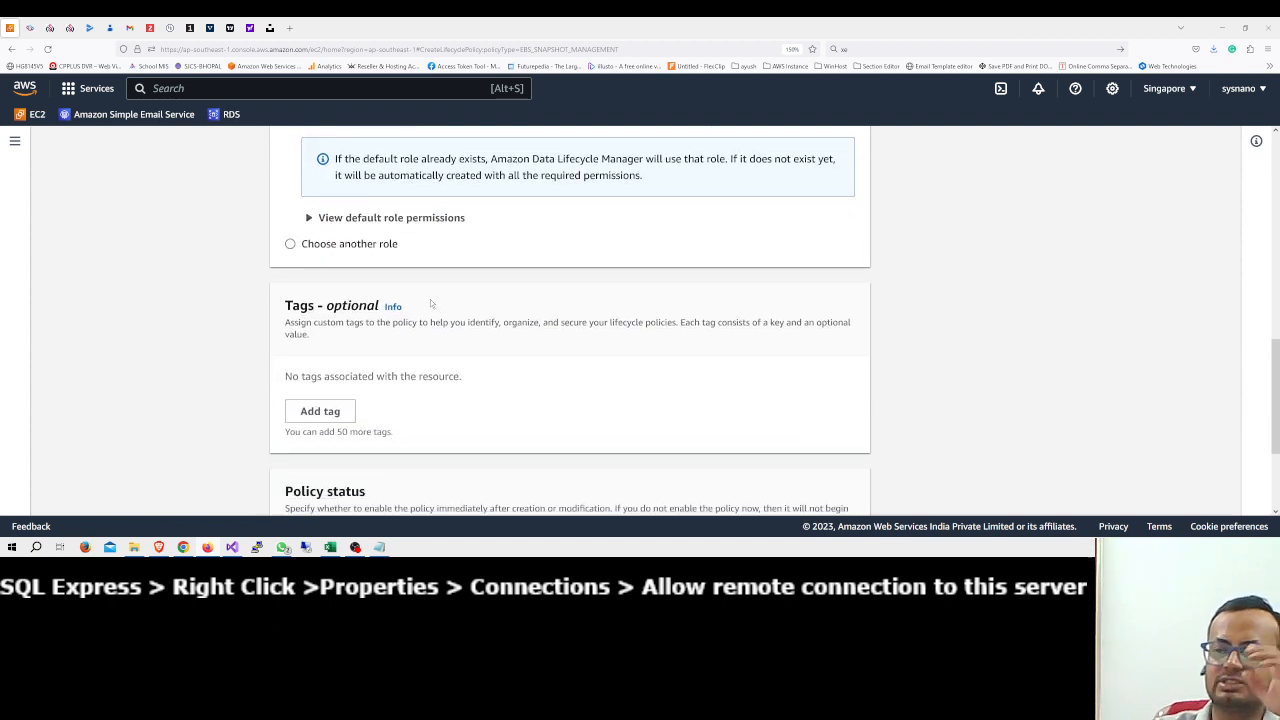
{"action": "scroll", "coordinate": [431, 302], "scroll_direction": "down", "scroll_amount": 2}
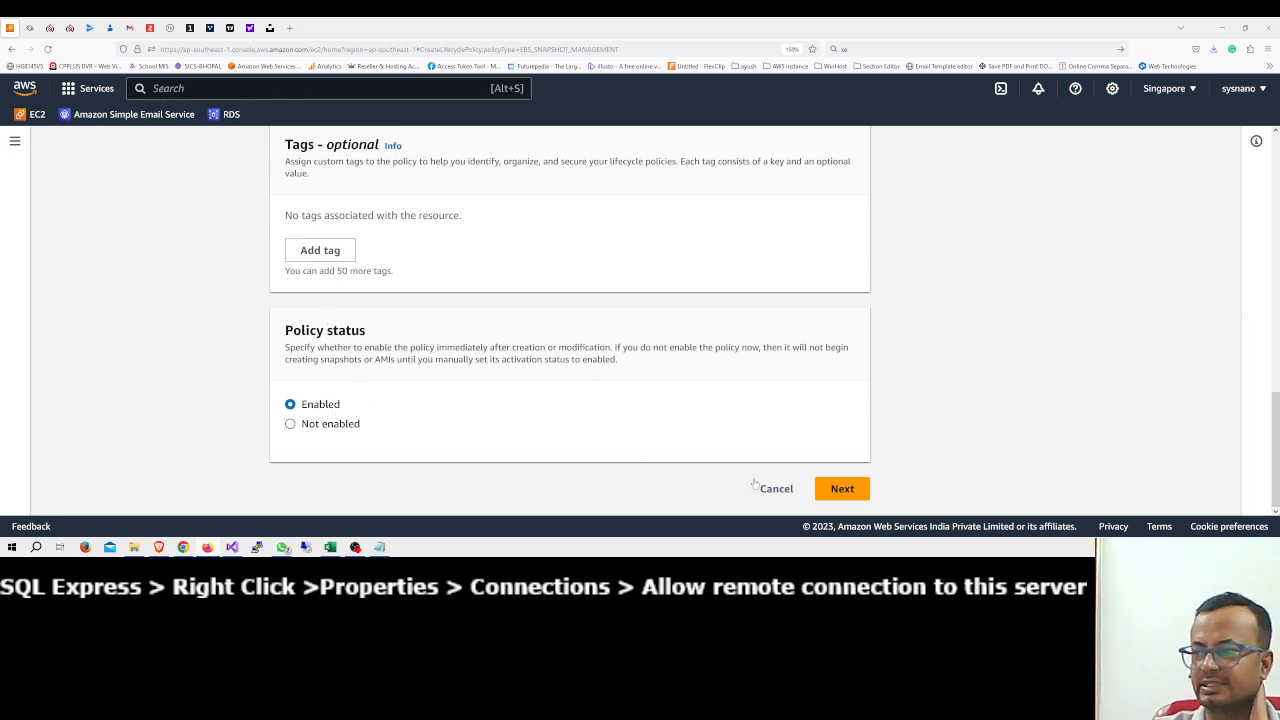
{"action": "left_click", "coordinate": [842, 488]}
Change the name of the policy's first schedule to "Schedule Dail".
{"action": "scroll", "coordinate": [490, 268], "scroll_direction": "down", "scroll_amount": 1}
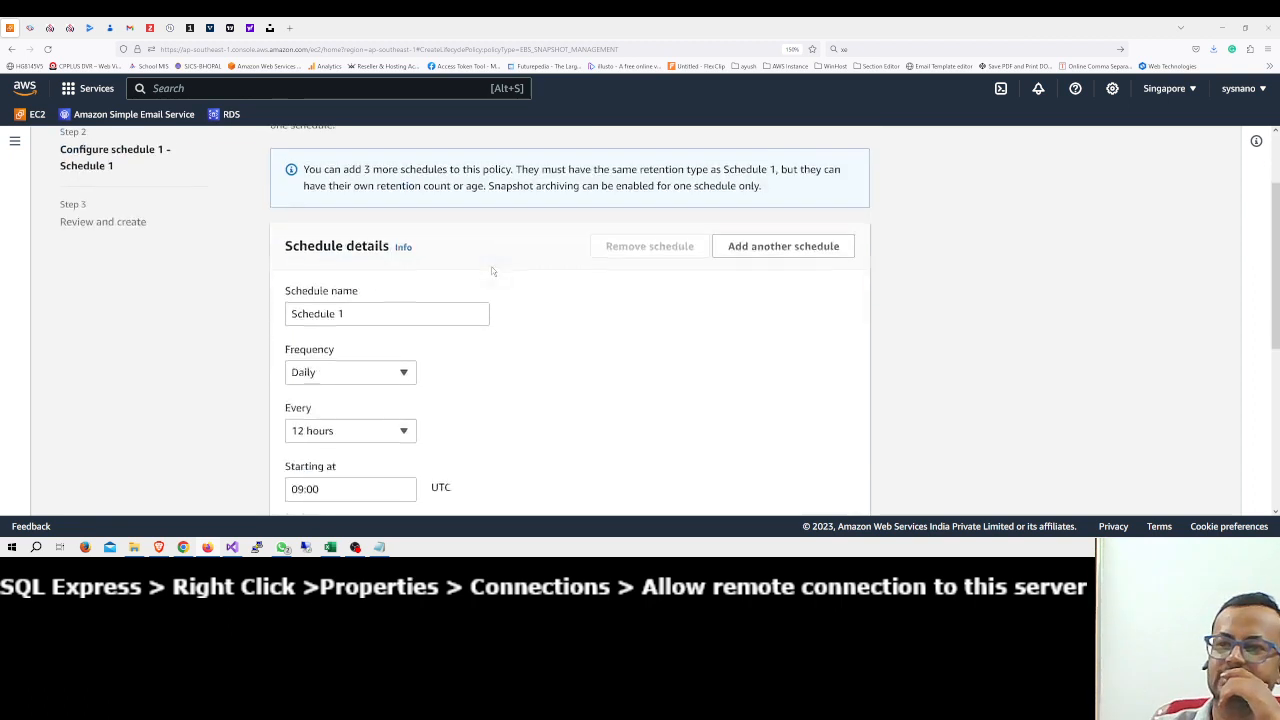
{"action": "scroll", "coordinate": [492, 271], "scroll_direction": "down", "scroll_amount": 1}
{"action": "left_click", "coordinate": [407, 181]}
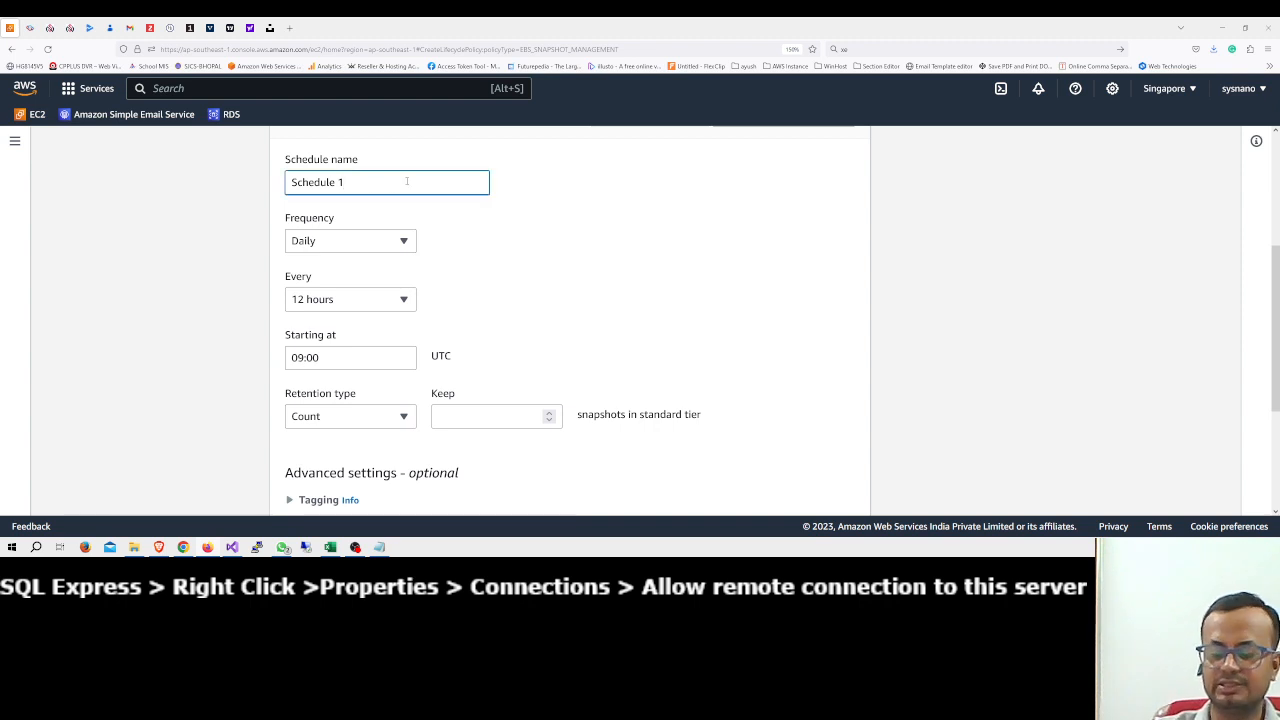
{"action": "key", "text": "BackSpace"}
{"action": "type", "text": "D"}
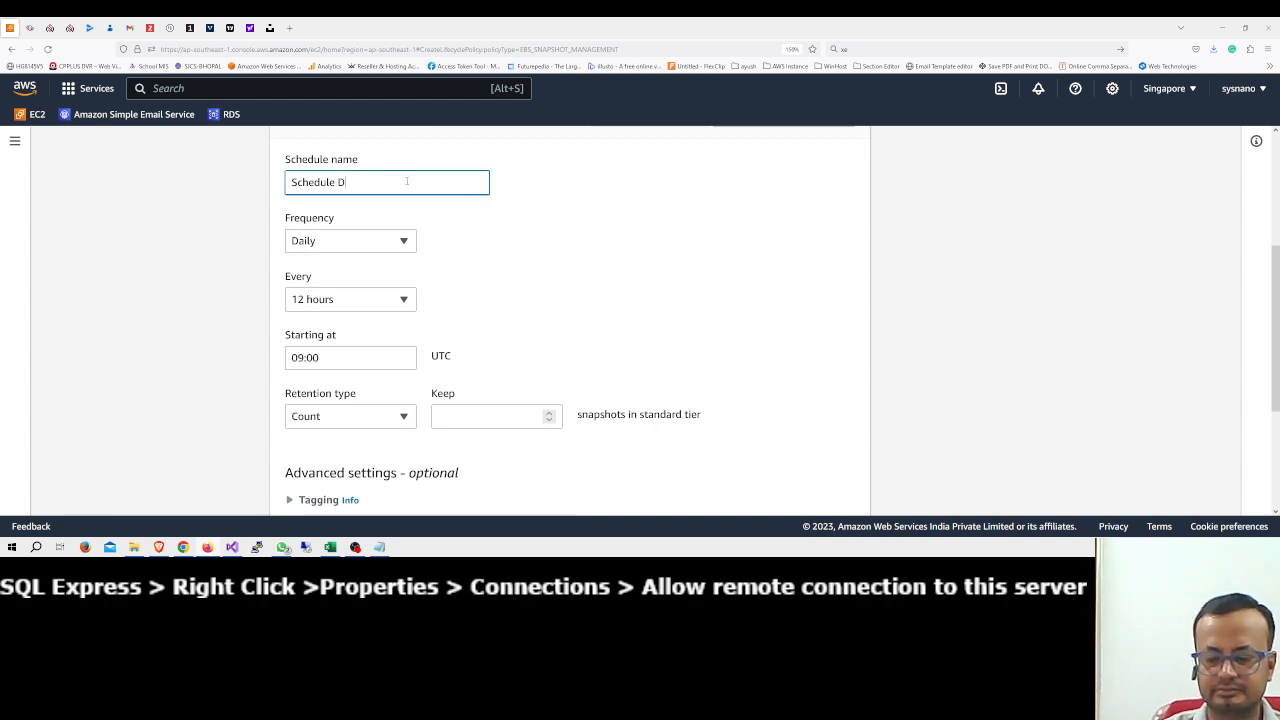
{"action": "type", "text": "ail"}
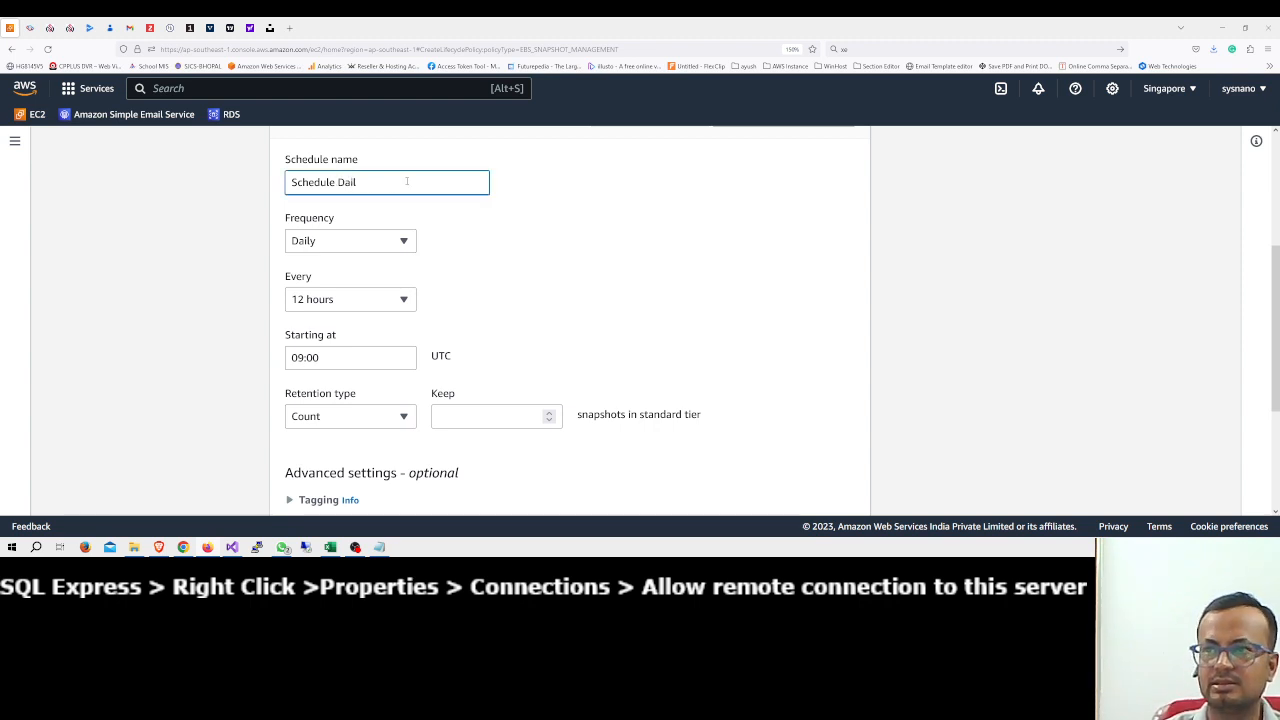
Set the first schedule to run daily, every 24 hours.
{"action": "left_click", "coordinate": [383, 249]}
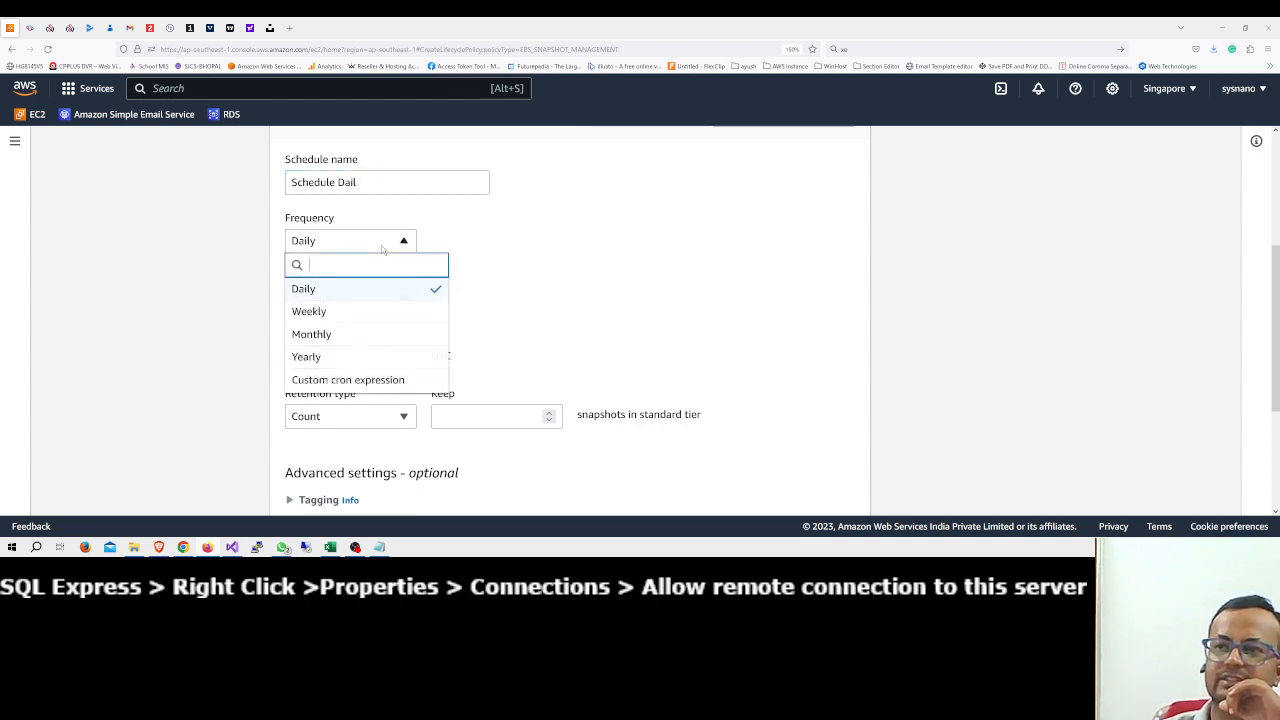
{"action": "left_click", "coordinate": [366, 290]}
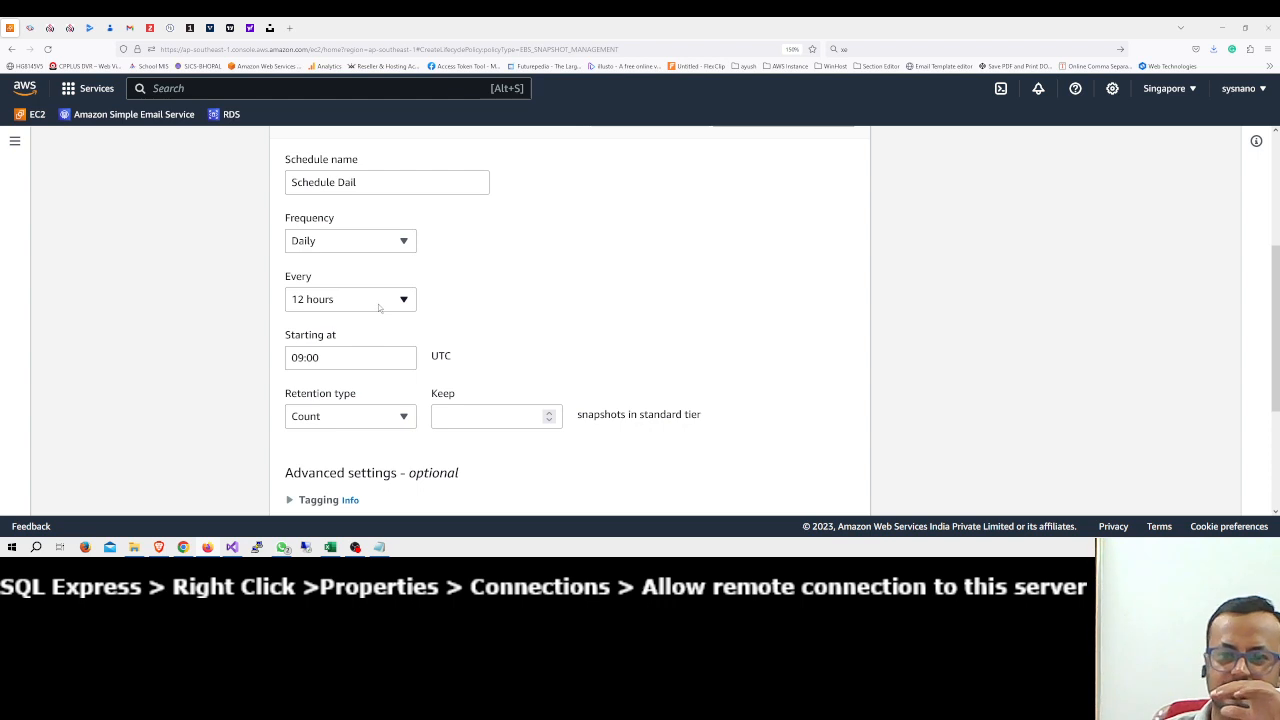
{"action": "left_click", "coordinate": [378, 307]}
{"action": "scroll", "coordinate": [335, 420], "scroll_direction": "down", "scroll_amount": 2}
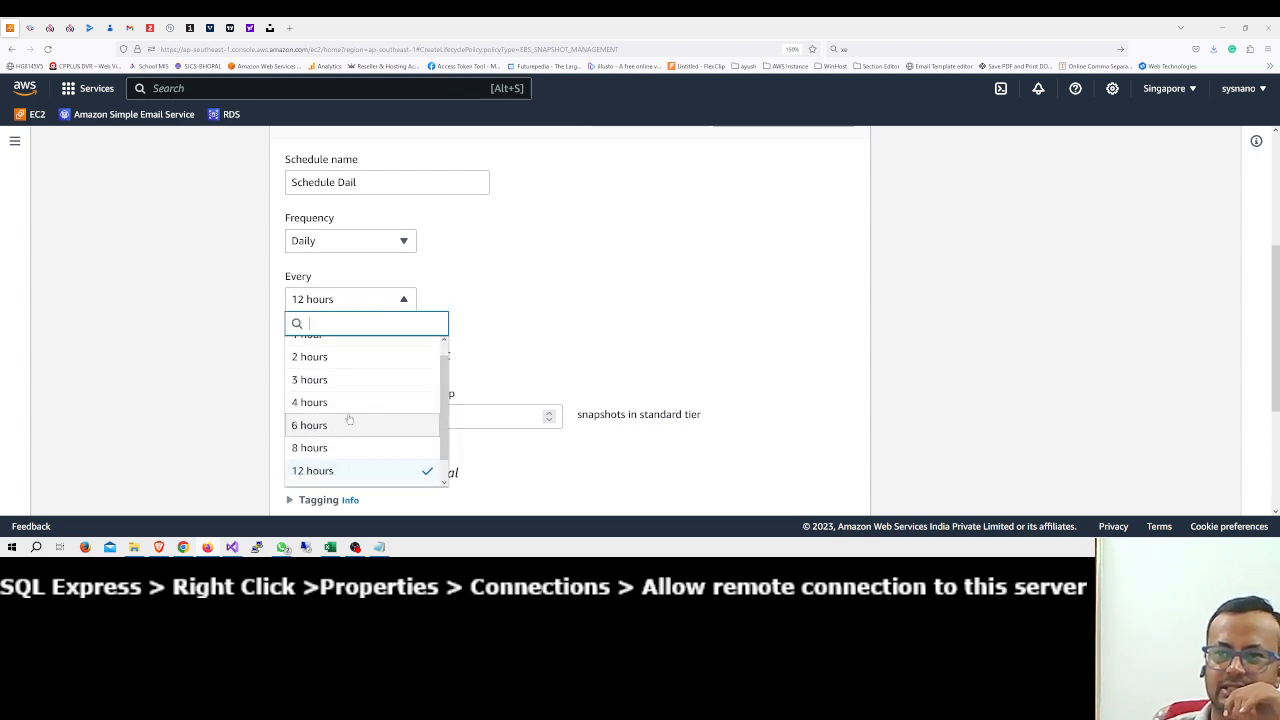
{"action": "left_click", "coordinate": [325, 474]}
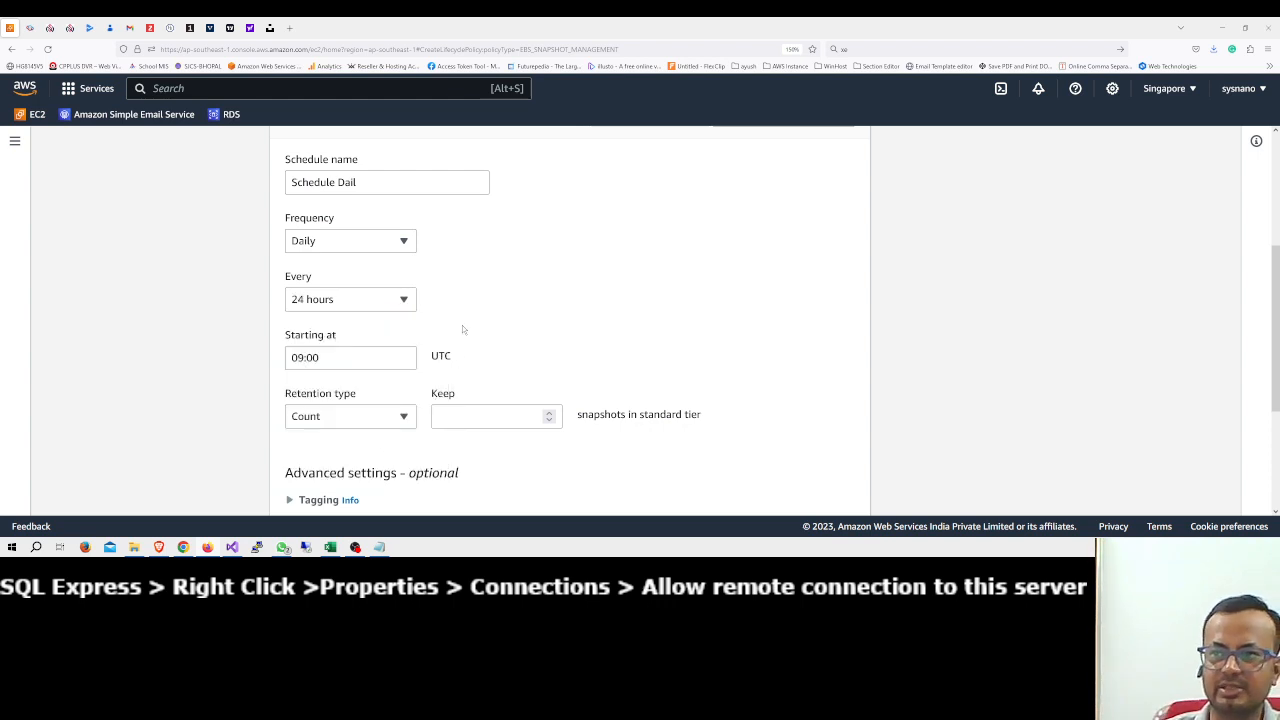
Use count-based retention for the first schedule and keep 2 snapshots in the standard tier.
{"action": "scroll", "coordinate": [468, 322], "scroll_direction": "down", "scroll_amount": 3}
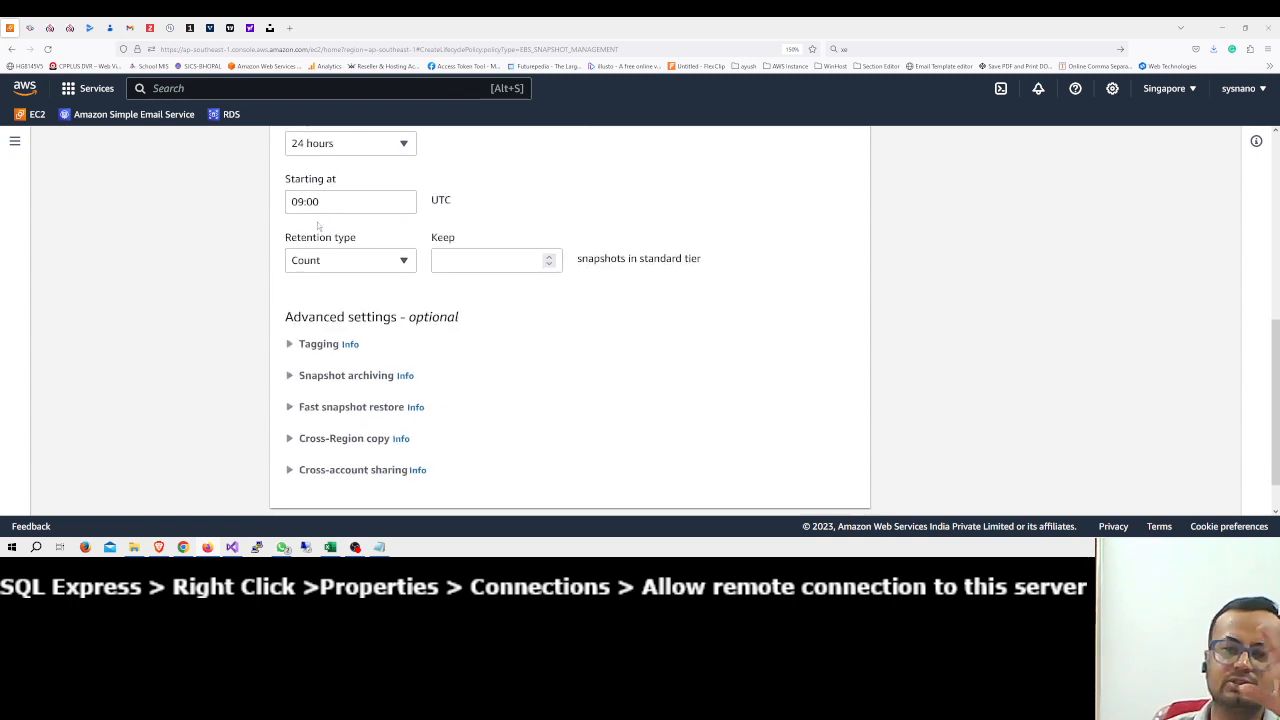
{"action": "left_click", "coordinate": [344, 268]}
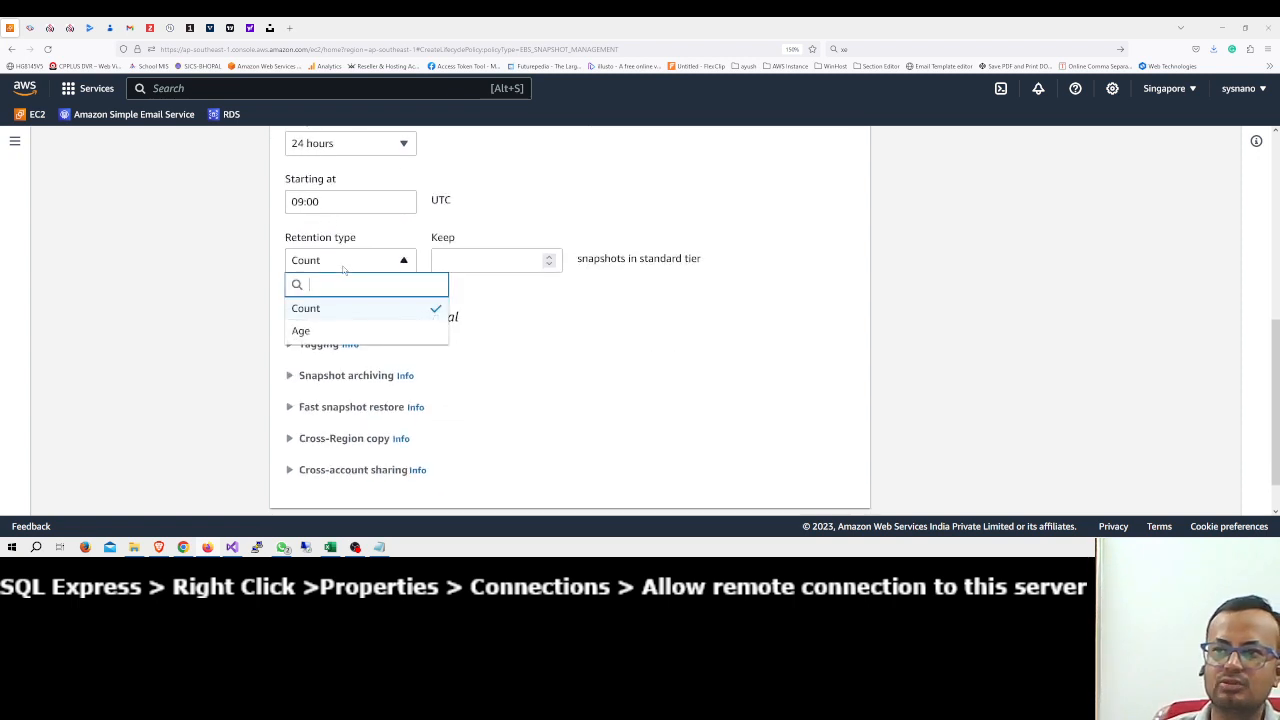
{"action": "left_click", "coordinate": [344, 268]}
{"action": "left_click", "coordinate": [463, 259]}
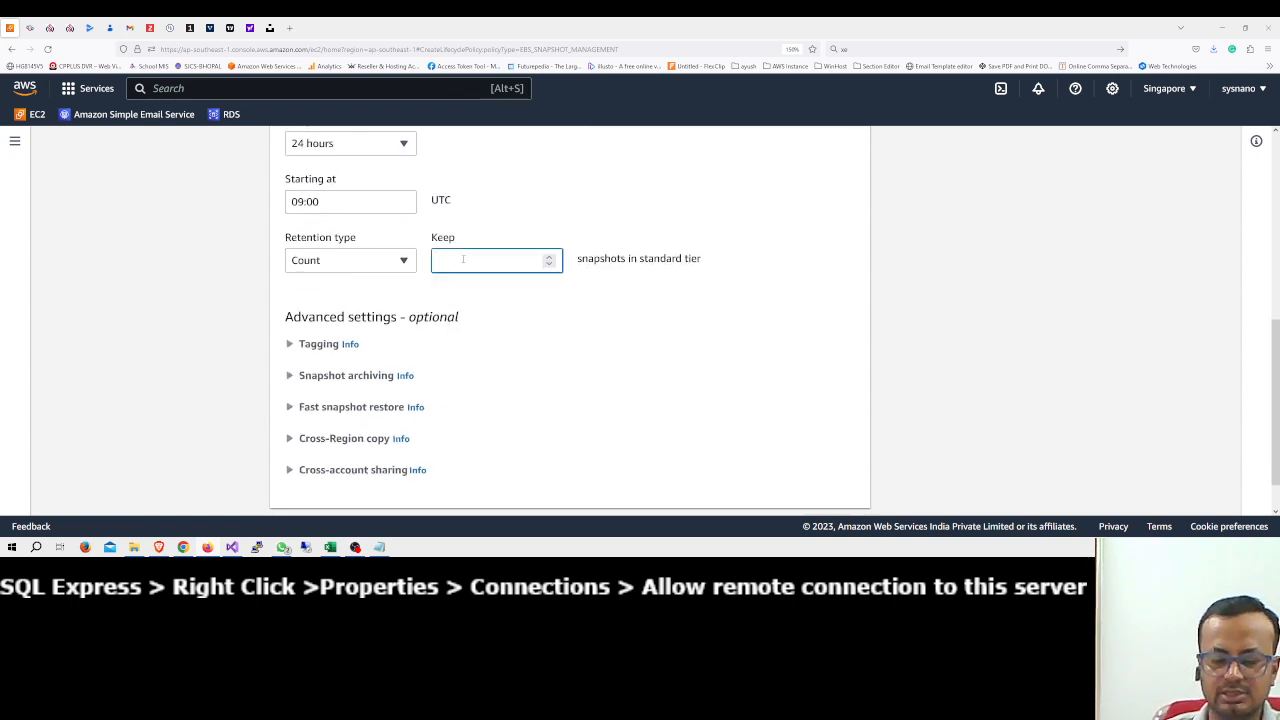
{"action": "type", "text": "2"}
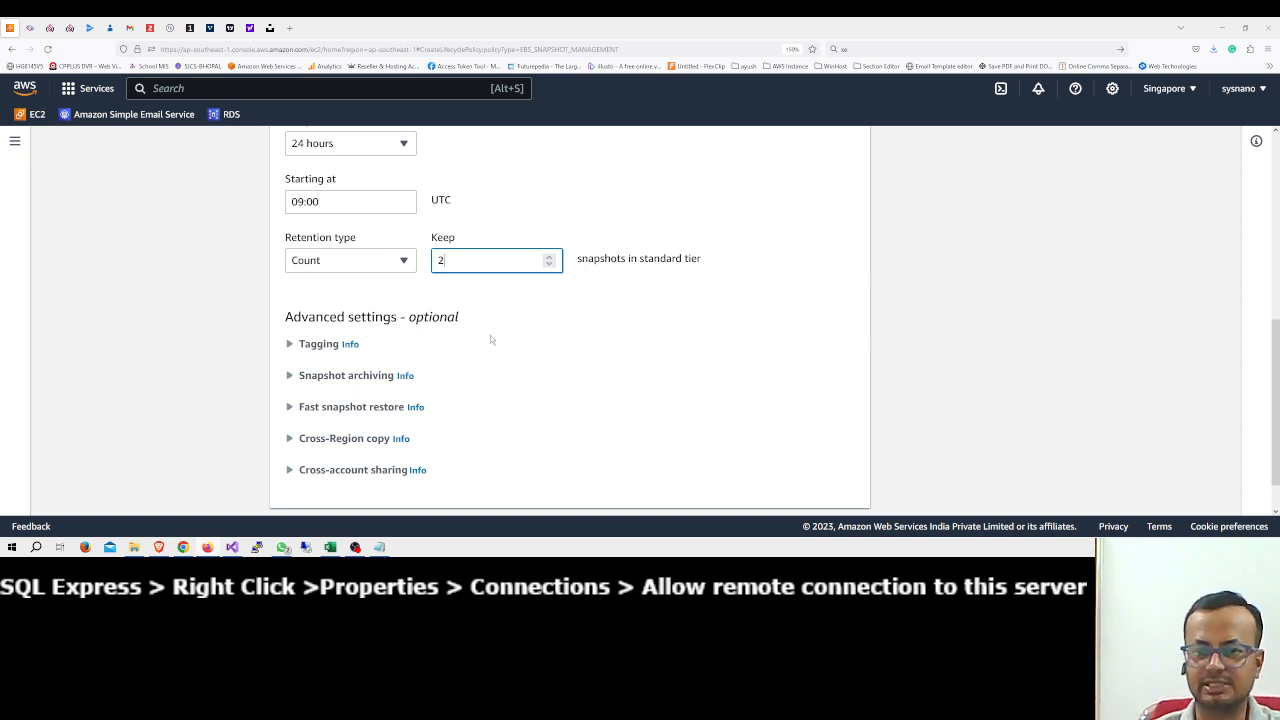
{"action": "scroll", "coordinate": [503, 334], "scroll_direction": "down", "scroll_amount": 1}
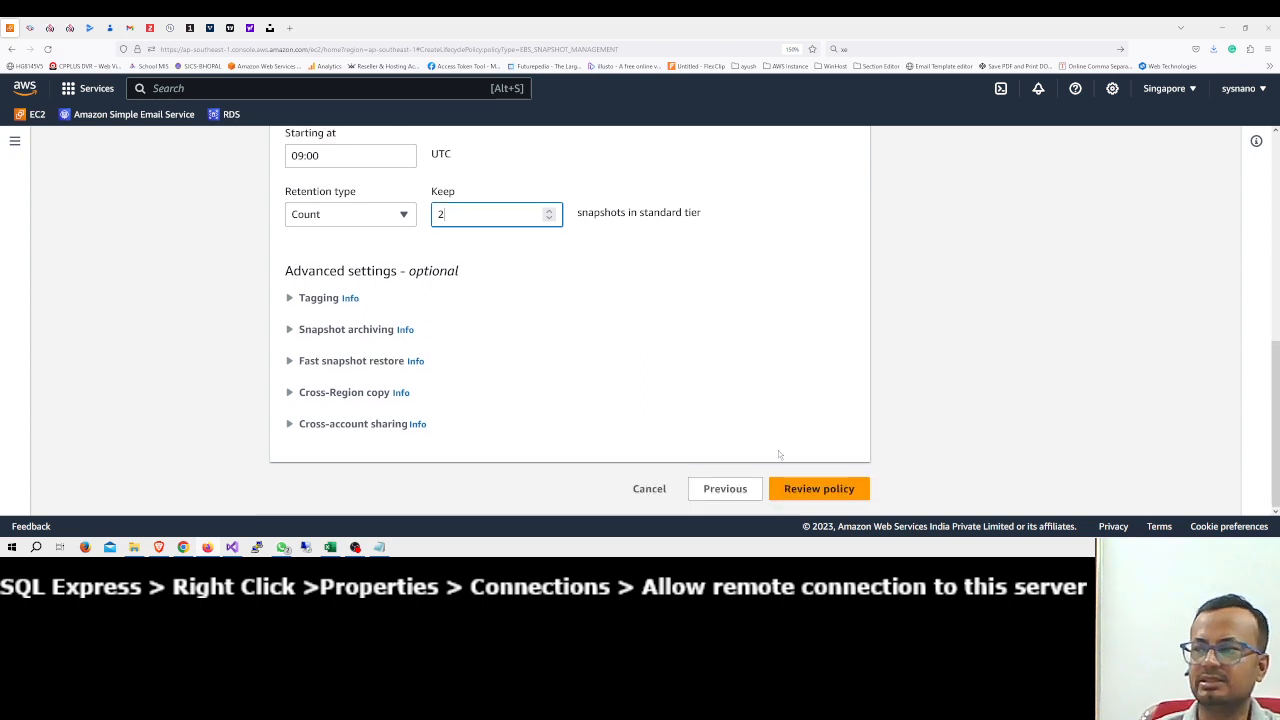
{"action": "left_click", "coordinate": [812, 490]}
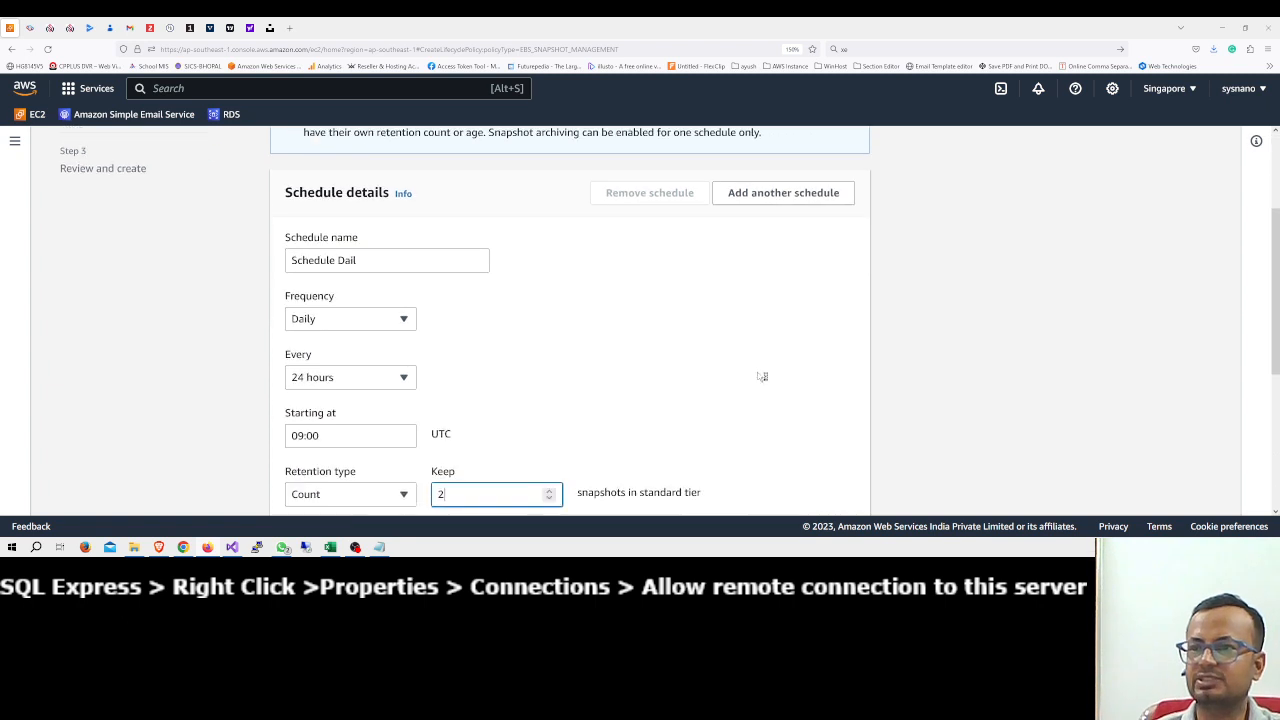
Correct the first schedule's name to "Schedule Daily" and add another schedule to the policy.
{"action": "left_click", "coordinate": [406, 263]}
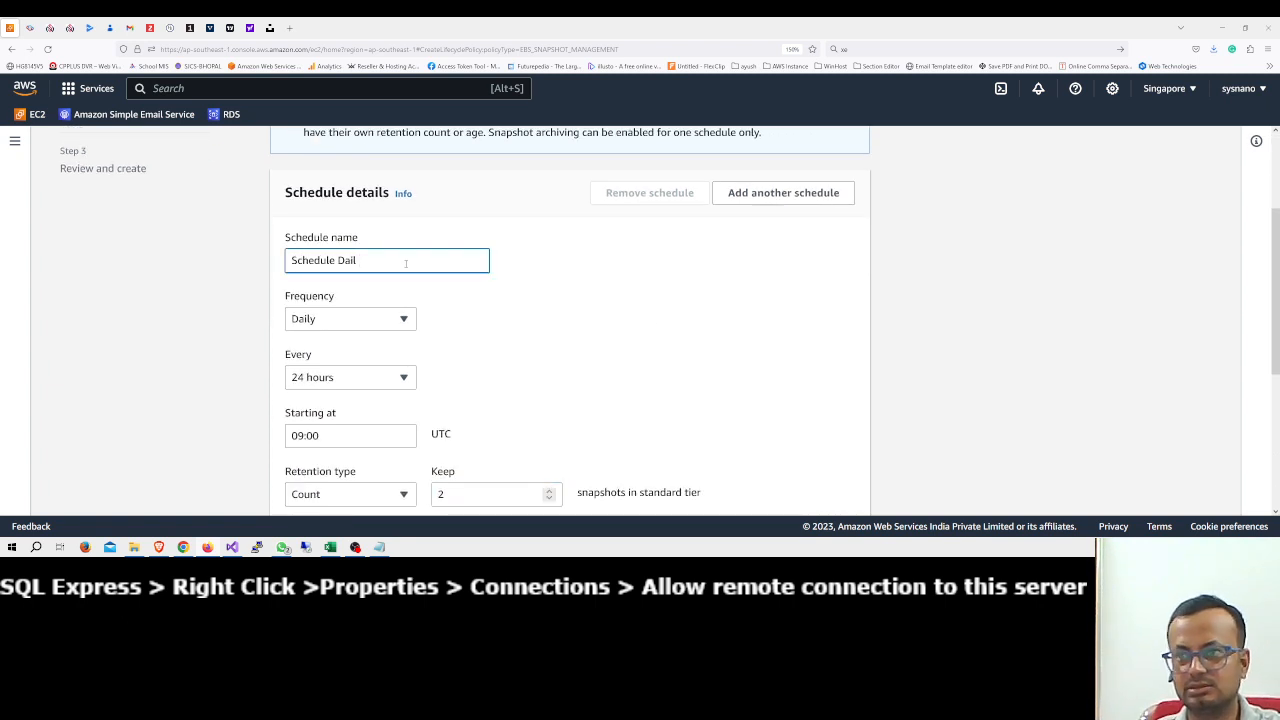
{"action": "type", "text": "y"}
{"action": "left_click", "coordinate": [793, 196]}
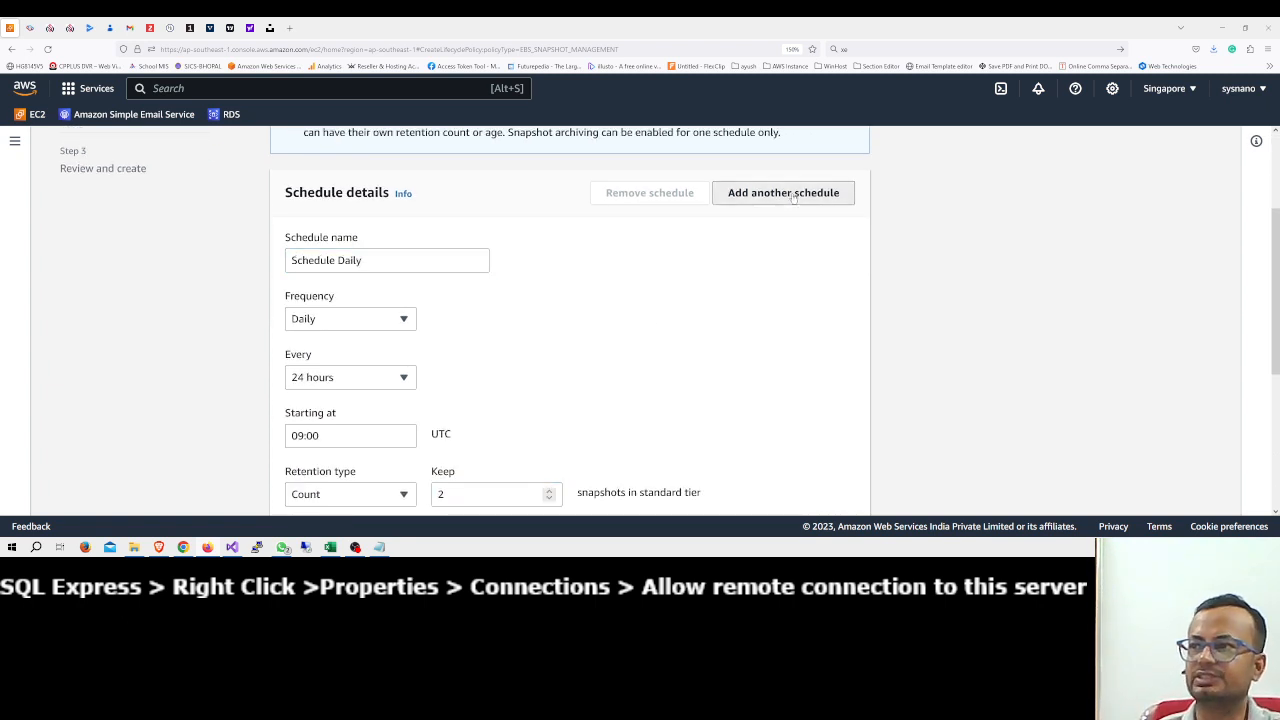
Name the second schedule "Schedule Weekly".
{"action": "scroll", "coordinate": [600, 280], "scroll_direction": "down", "scroll_amount": 3}
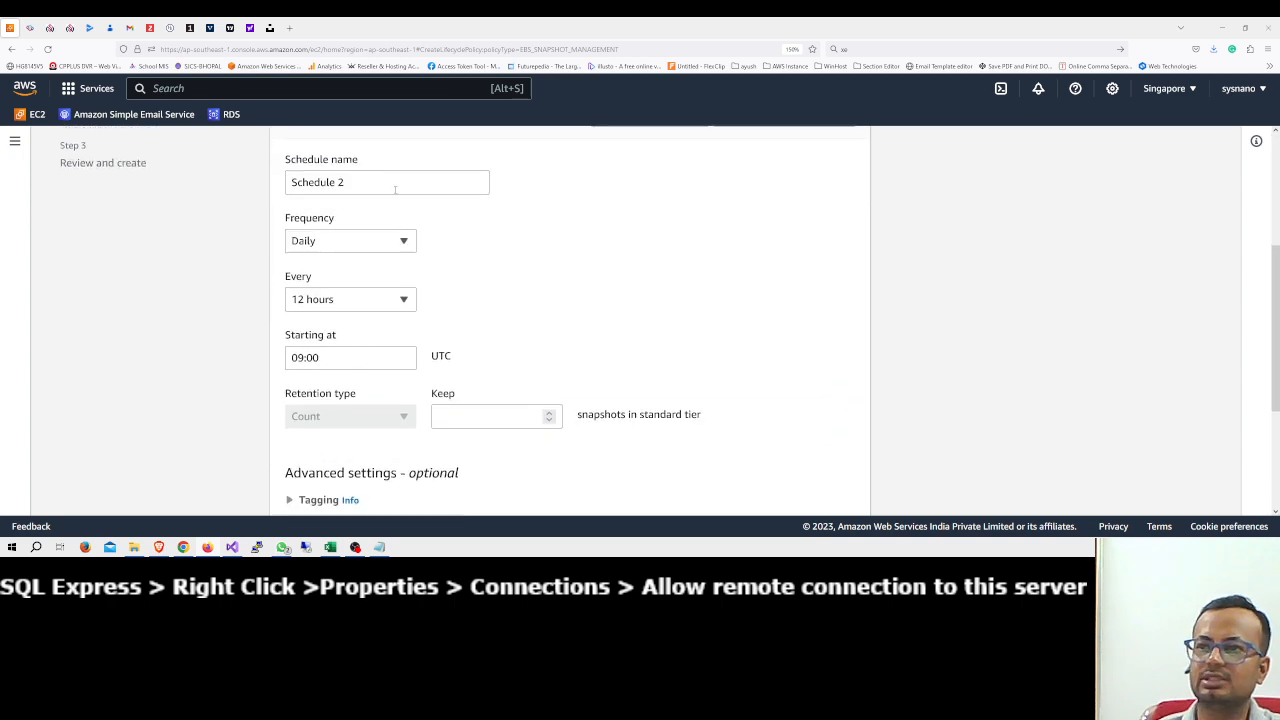
{"action": "double_click", "coordinate": [383, 181]}
{"action": "type", "text": "W"}
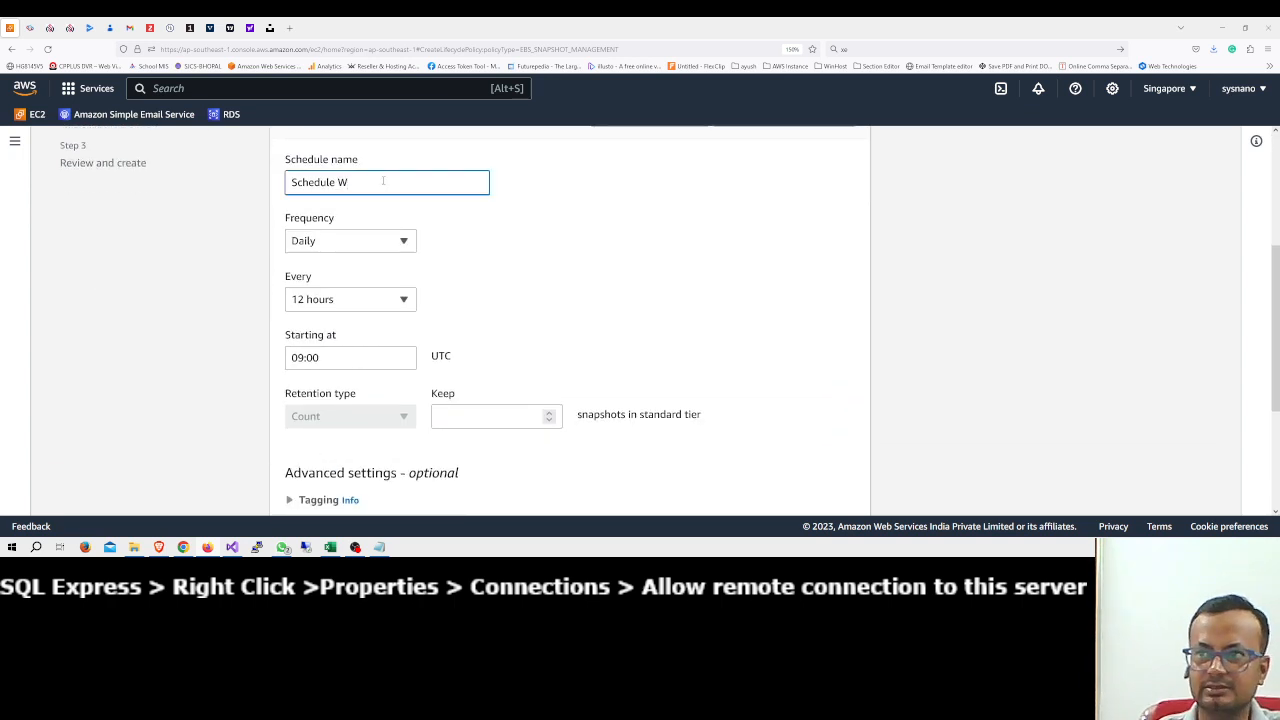
{"action": "type", "text": "eekly"}
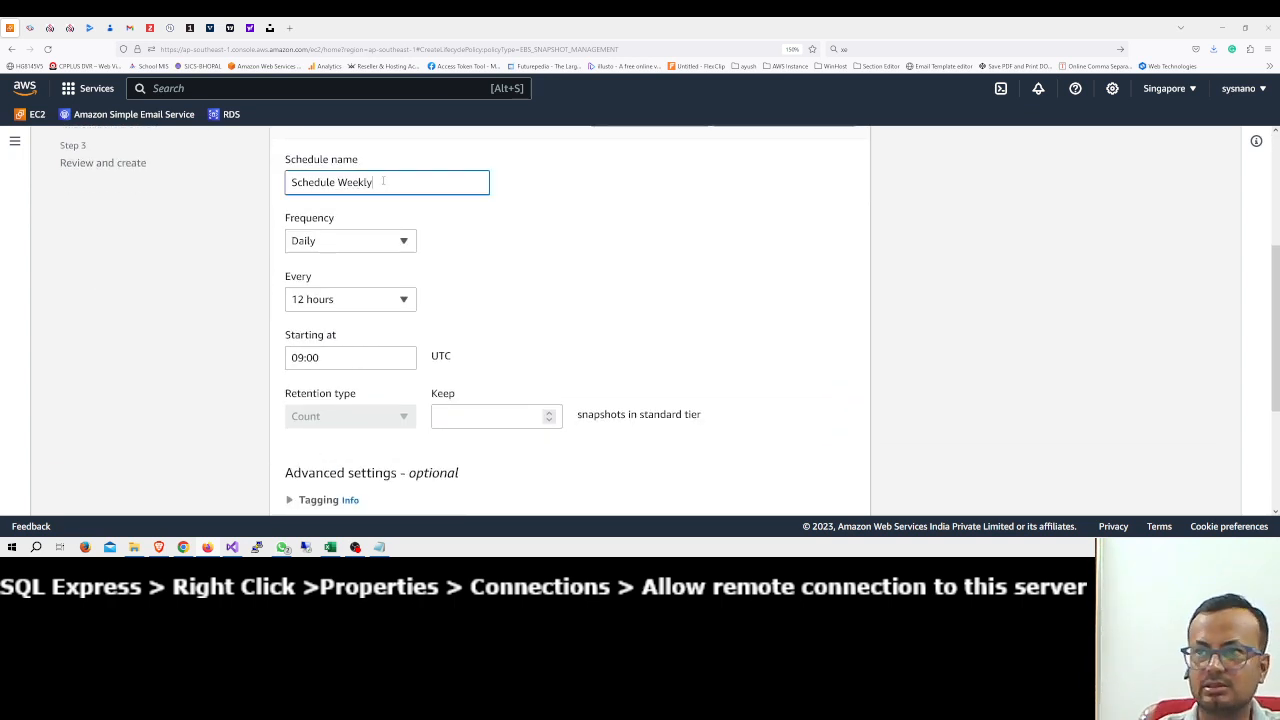
{"action": "key", "text": "Tab"}
Set the second schedule's frequency to Weekly, running on Sunday.
{"action": "left_click", "coordinate": [369, 246]}
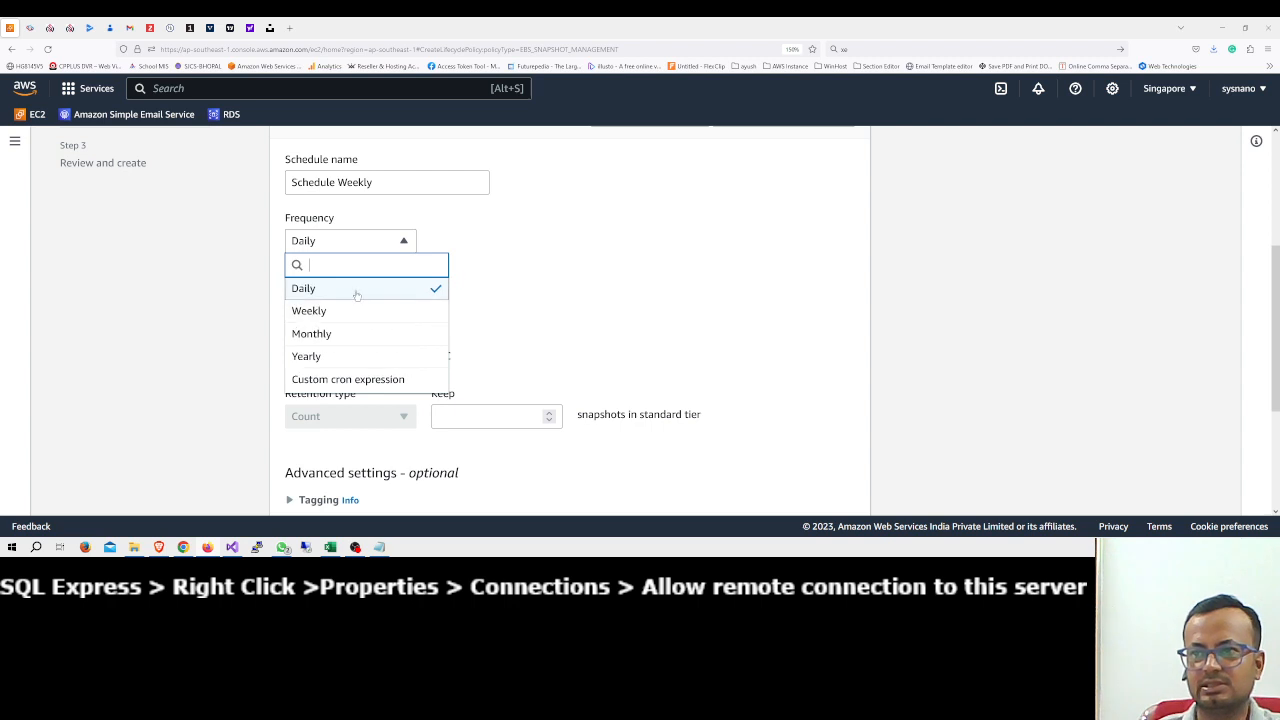
{"action": "left_click", "coordinate": [357, 292]}
{"action": "left_click", "coordinate": [388, 248]}
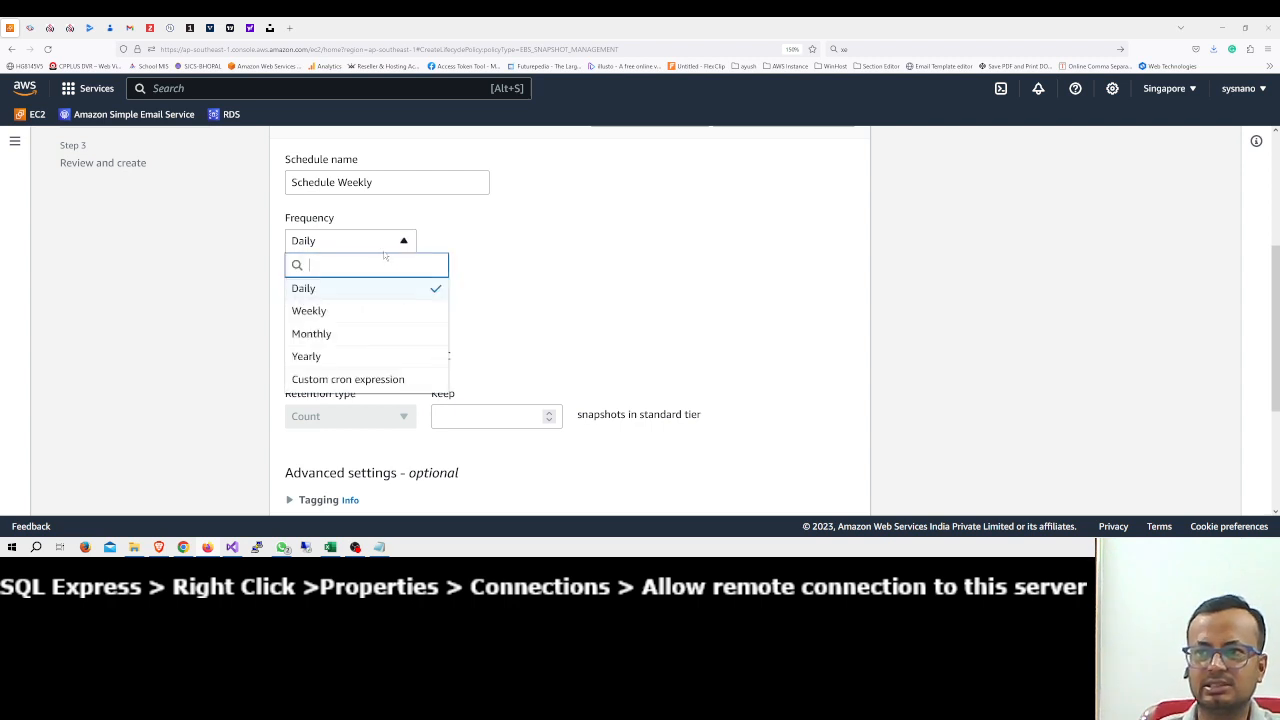
{"action": "left_click", "coordinate": [351, 312]}
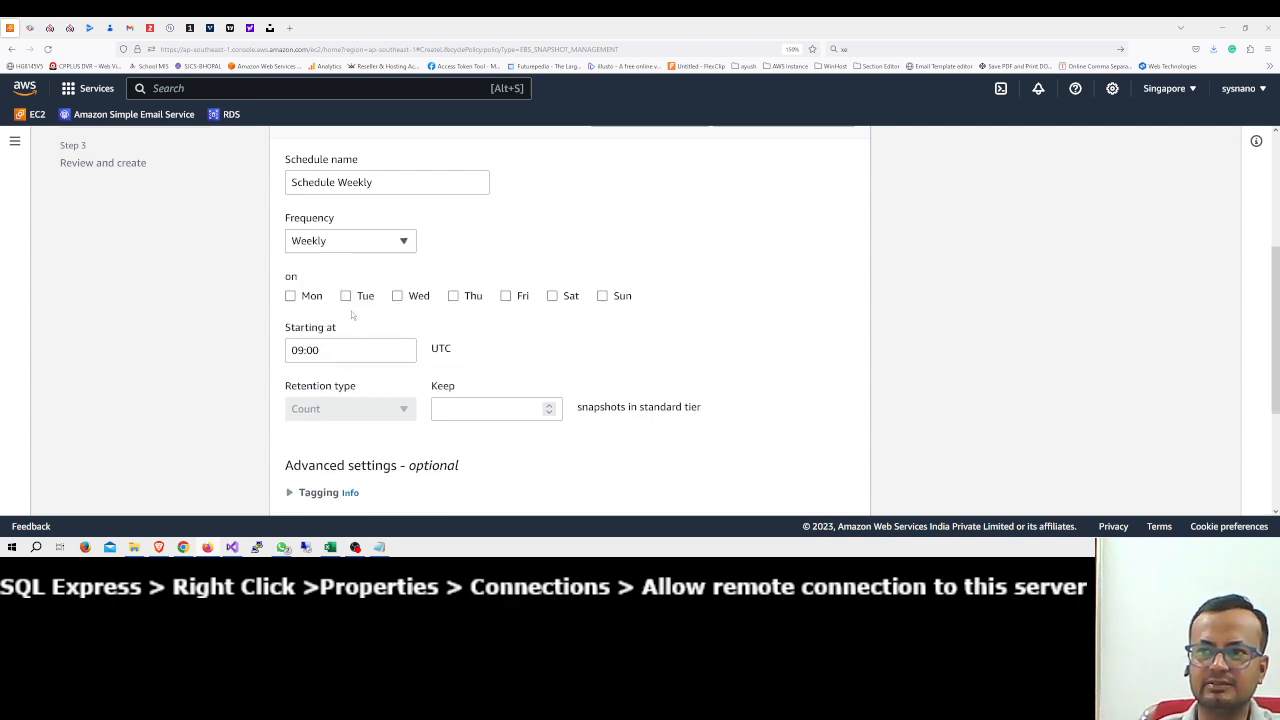
{"action": "left_click", "coordinate": [602, 296]}
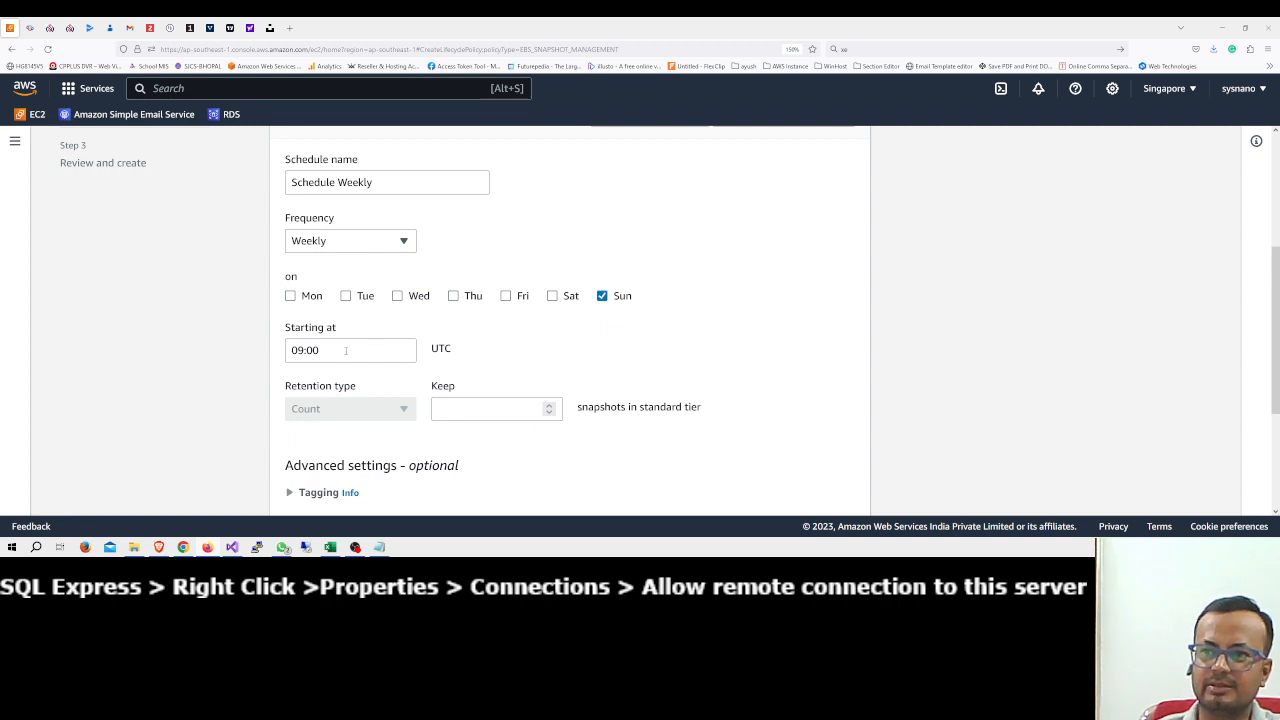
Keep 2 standard-tier snapshots for the weekly schedule and proceed to the policy review.
{"action": "left_click", "coordinate": [465, 406]}
{"action": "type", "text": "2"}
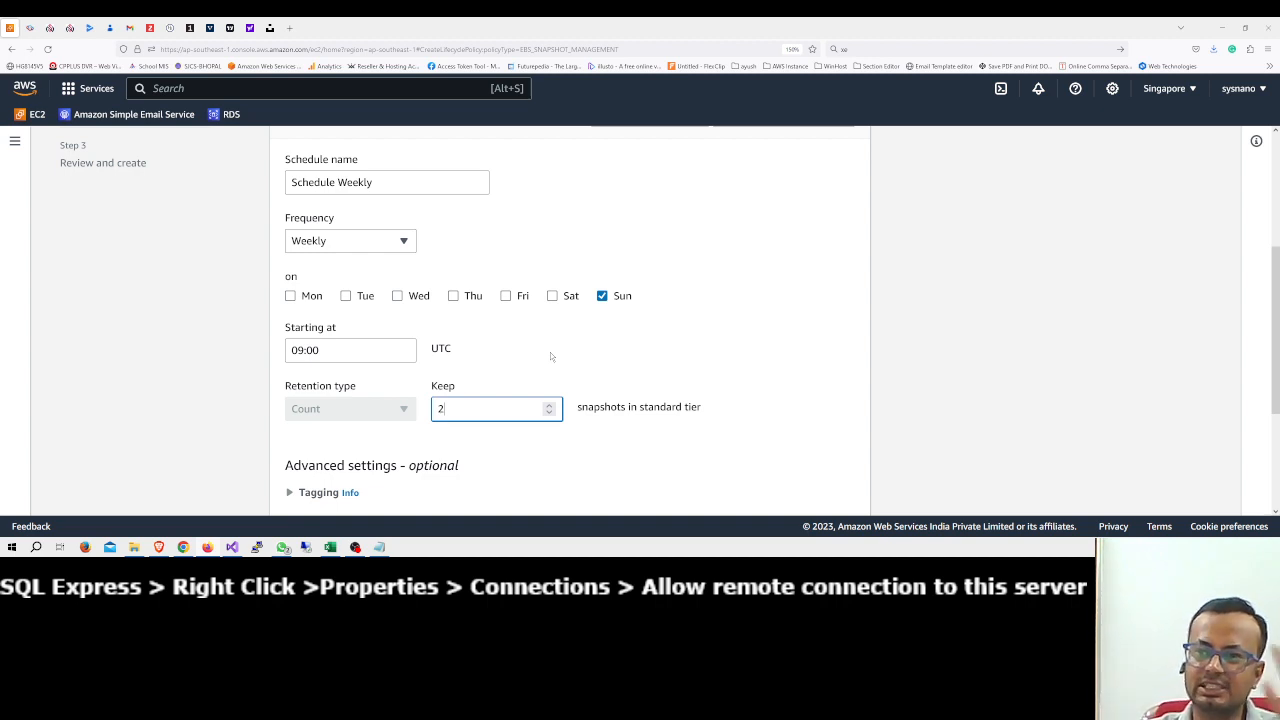
{"action": "scroll", "coordinate": [609, 331], "scroll_direction": "down", "scroll_amount": 3}
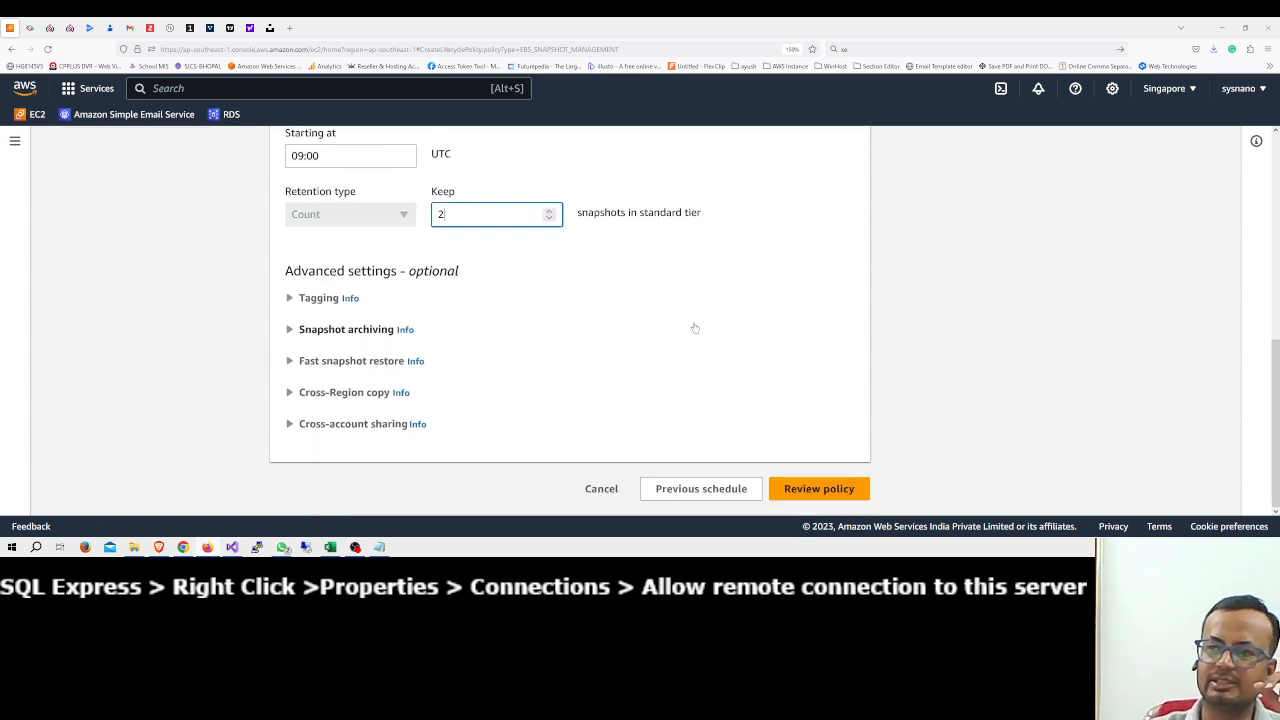
{"action": "left_click", "coordinate": [818, 488]}
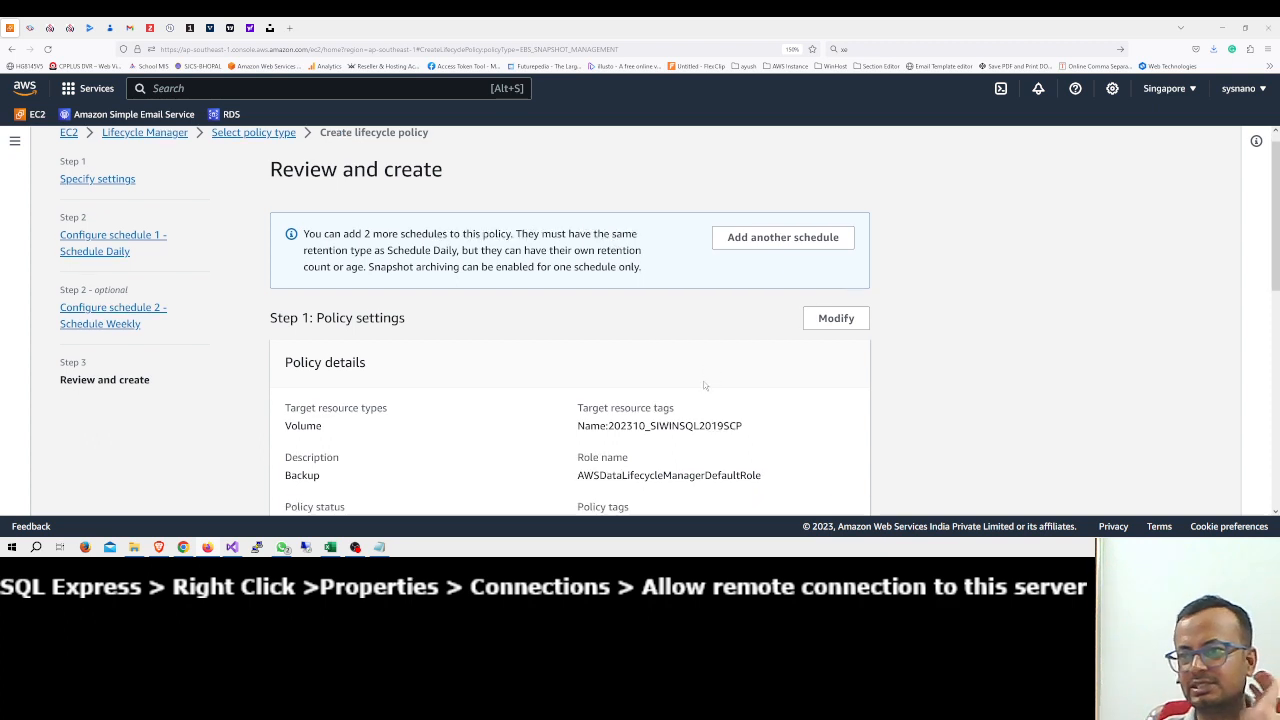
Review the policy settings and both schedules, and create the EBS snapshot lifecycle policy.
{"action": "scroll", "coordinate": [700, 400], "scroll_direction": "down", "scroll_amount": 3}
{"action": "scroll", "coordinate": [690, 381], "scroll_direction": "down", "scroll_amount": 3}
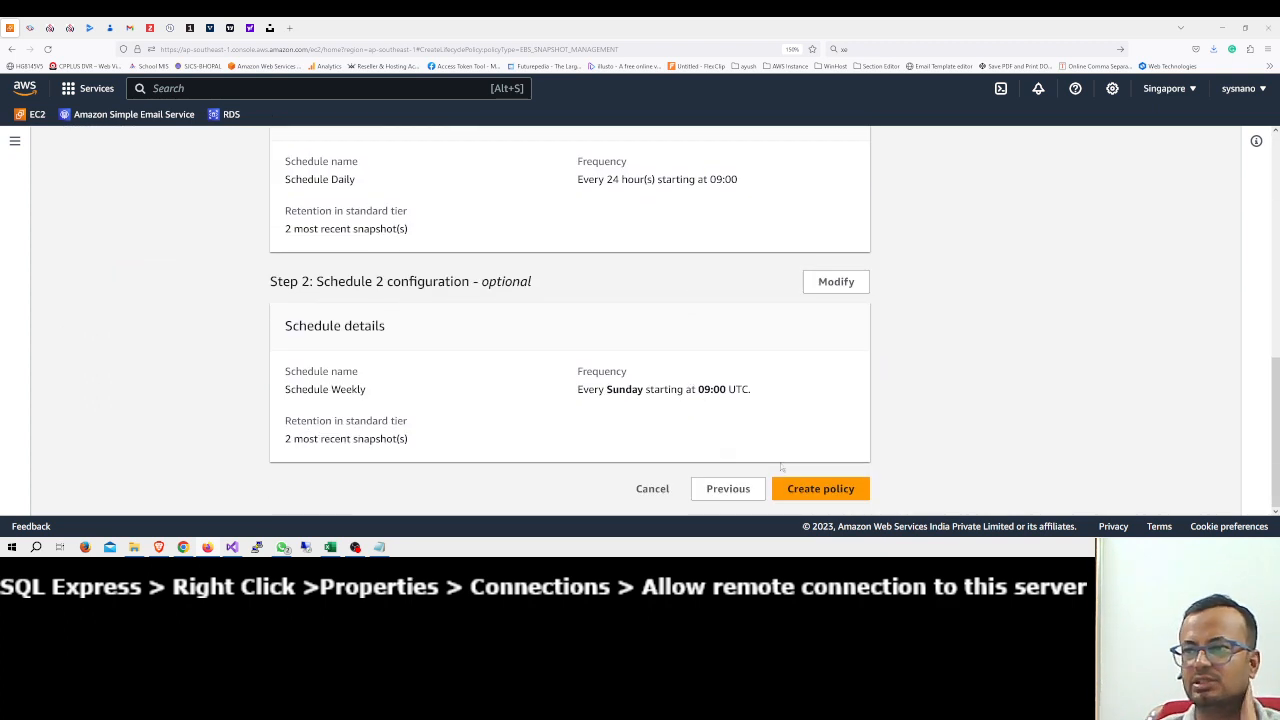
{"action": "left_click", "coordinate": [826, 492]}
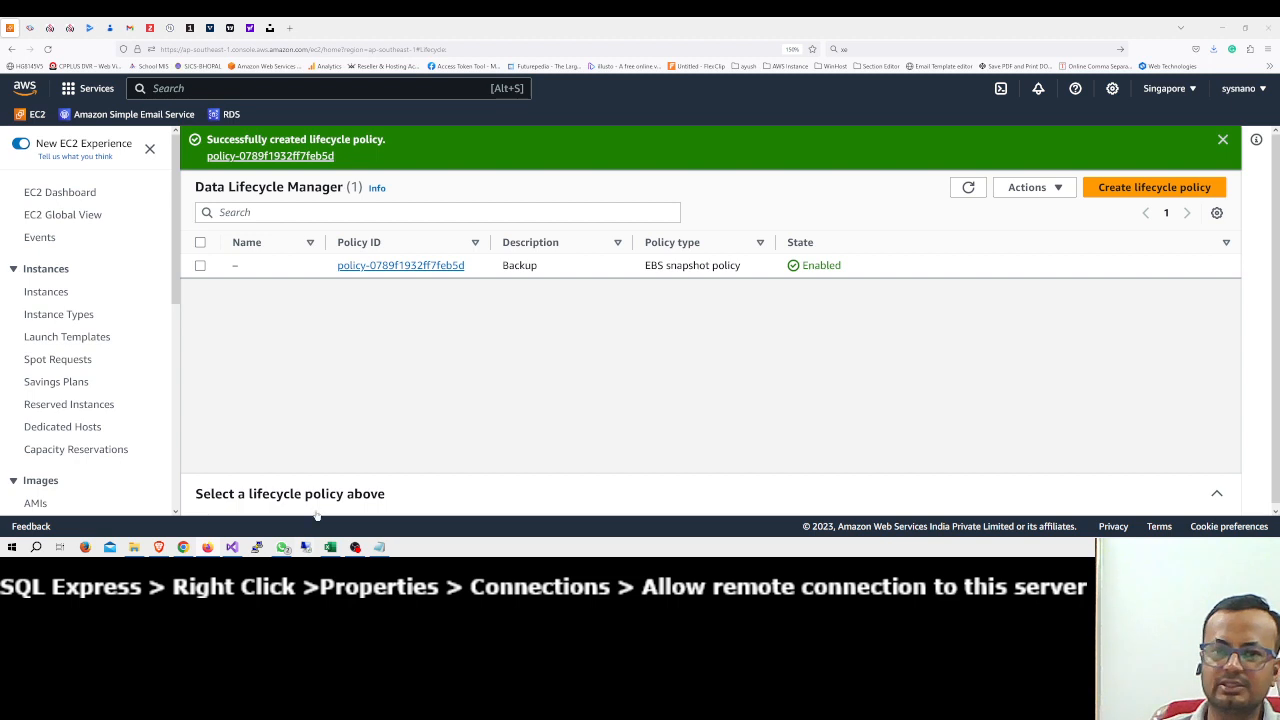
Switch to Remote Desktop Connection and connect to the EC2 Windows instance with the saved credentials.
{"action": "left_click_drag", "start_coordinate": [0, 215], "coordinate": [604, 228]}
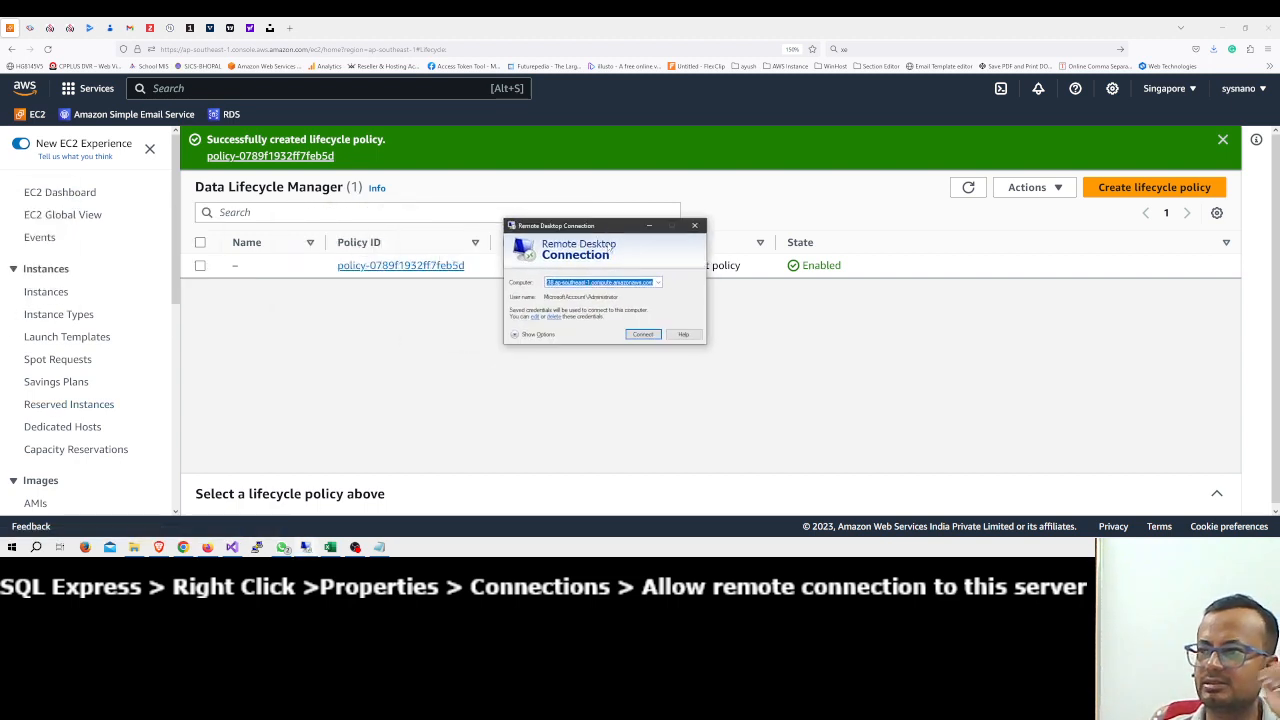
{"action": "left_click", "coordinate": [637, 339]}
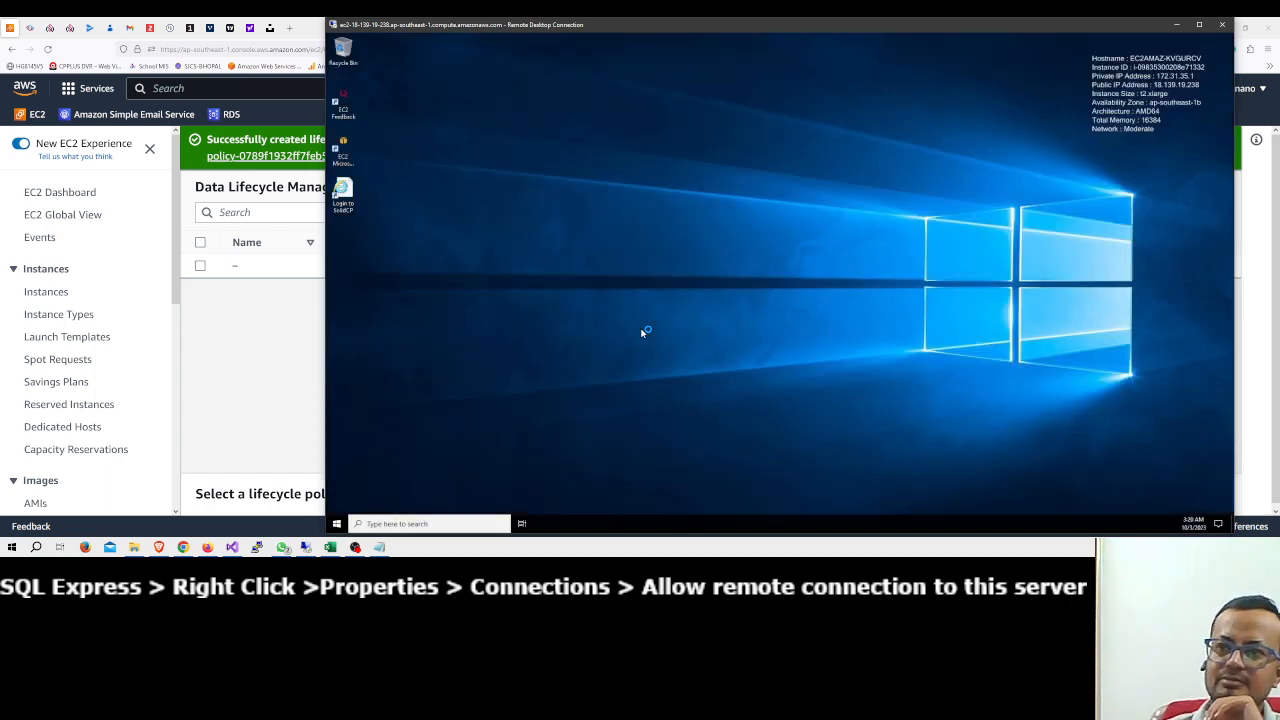
Launch the Login to SolidCP shortcut on the remote desktop and bring up the Notepad file with the server credentials.
{"action": "left_click", "coordinate": [344, 195]}
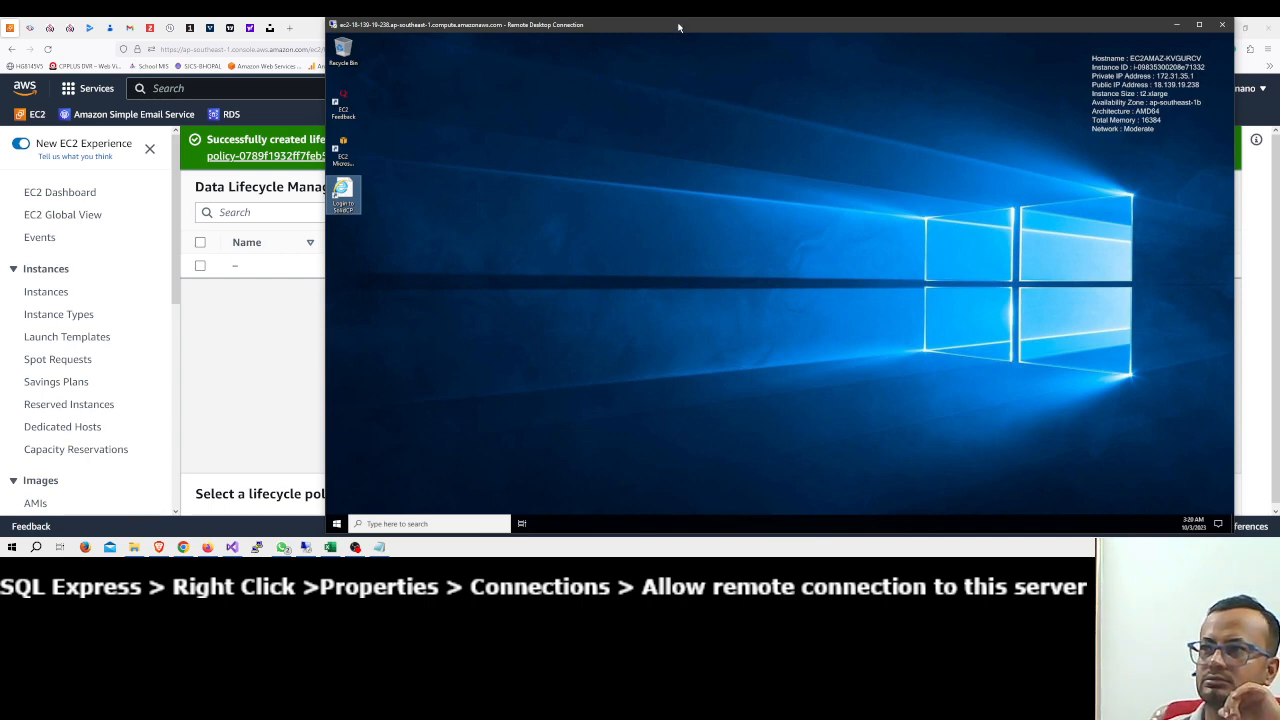
{"action": "left_click_drag", "start_coordinate": [675, 24], "coordinate": [653, 26]}
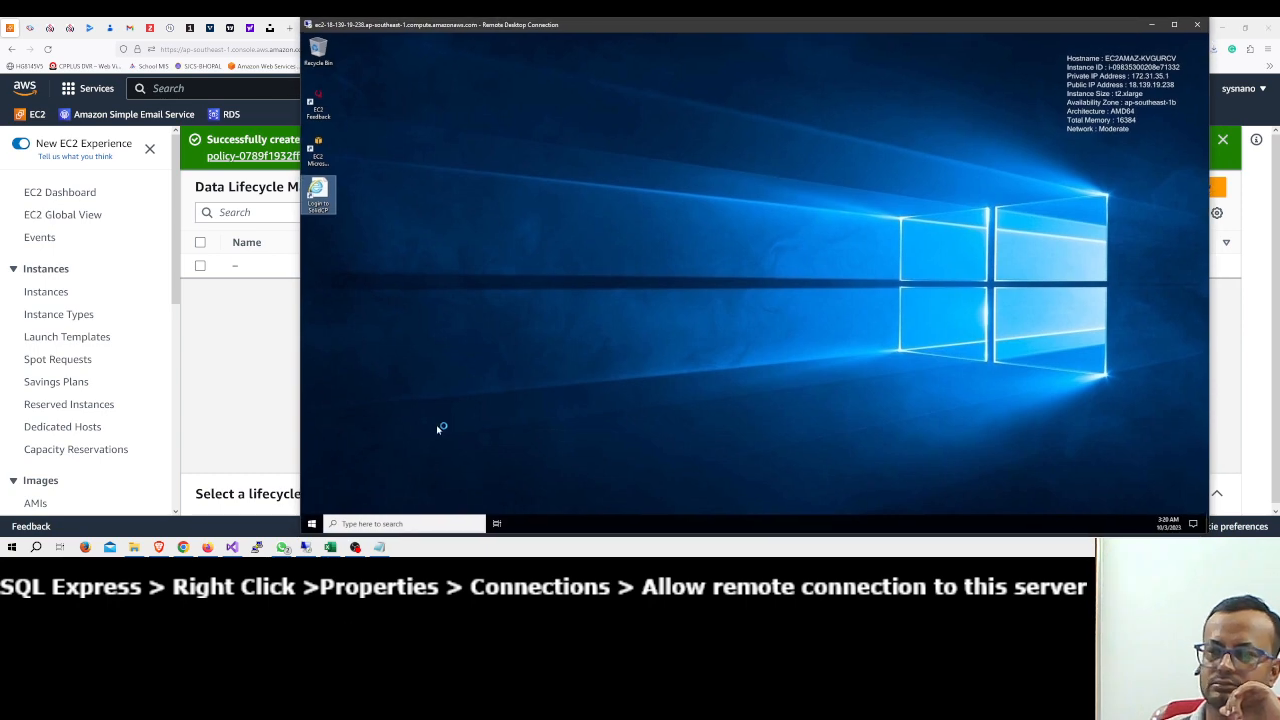
{"action": "left_click", "coordinate": [379, 546]}
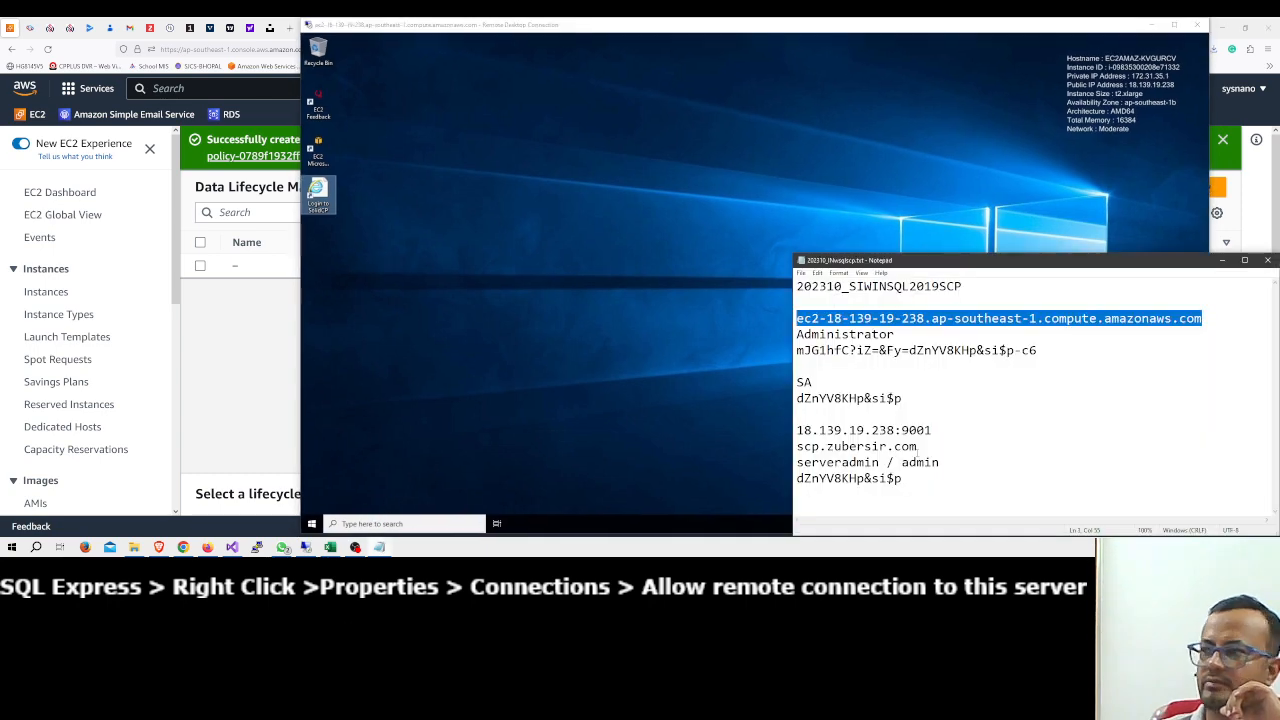
Close the credentials file, return to the AWS console, and check the instance's state in the instance list and EC2 dashboard.
{"action": "left_click", "coordinate": [1266, 261]}
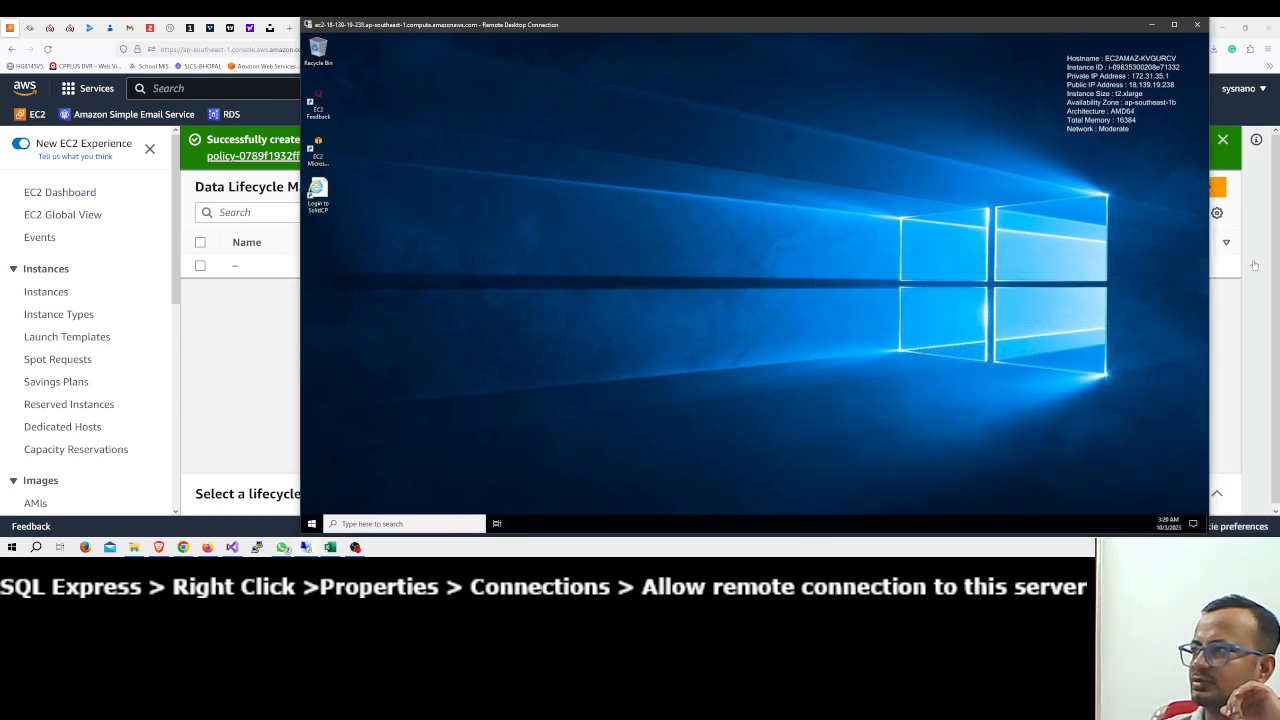
{"action": "left_click", "coordinate": [253, 327]}
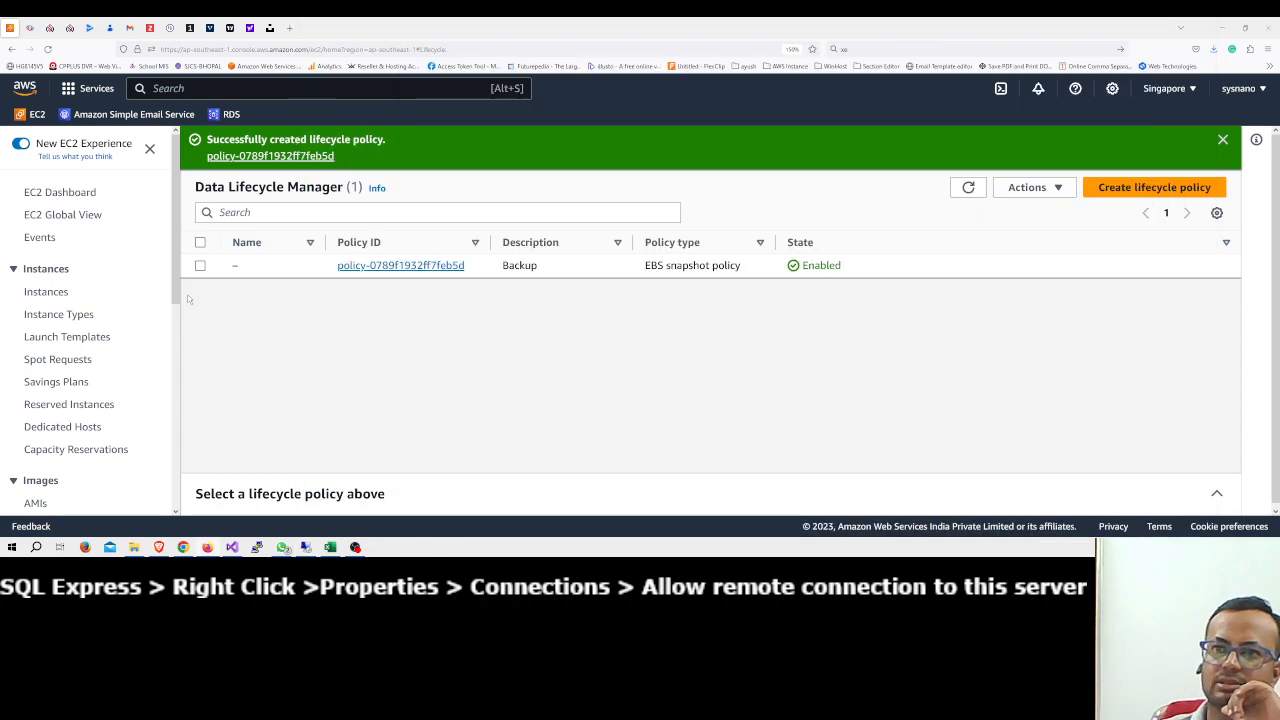
{"action": "left_click", "coordinate": [75, 192]}
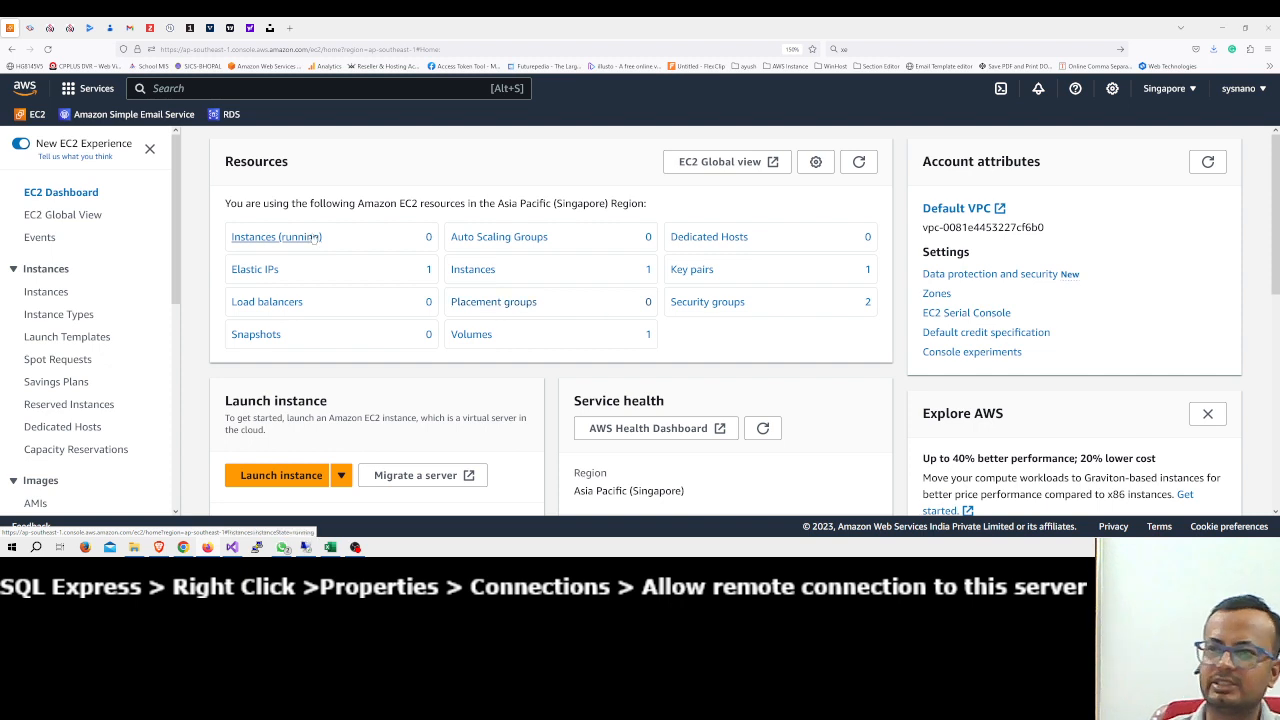
{"action": "left_click", "coordinate": [47, 292]}
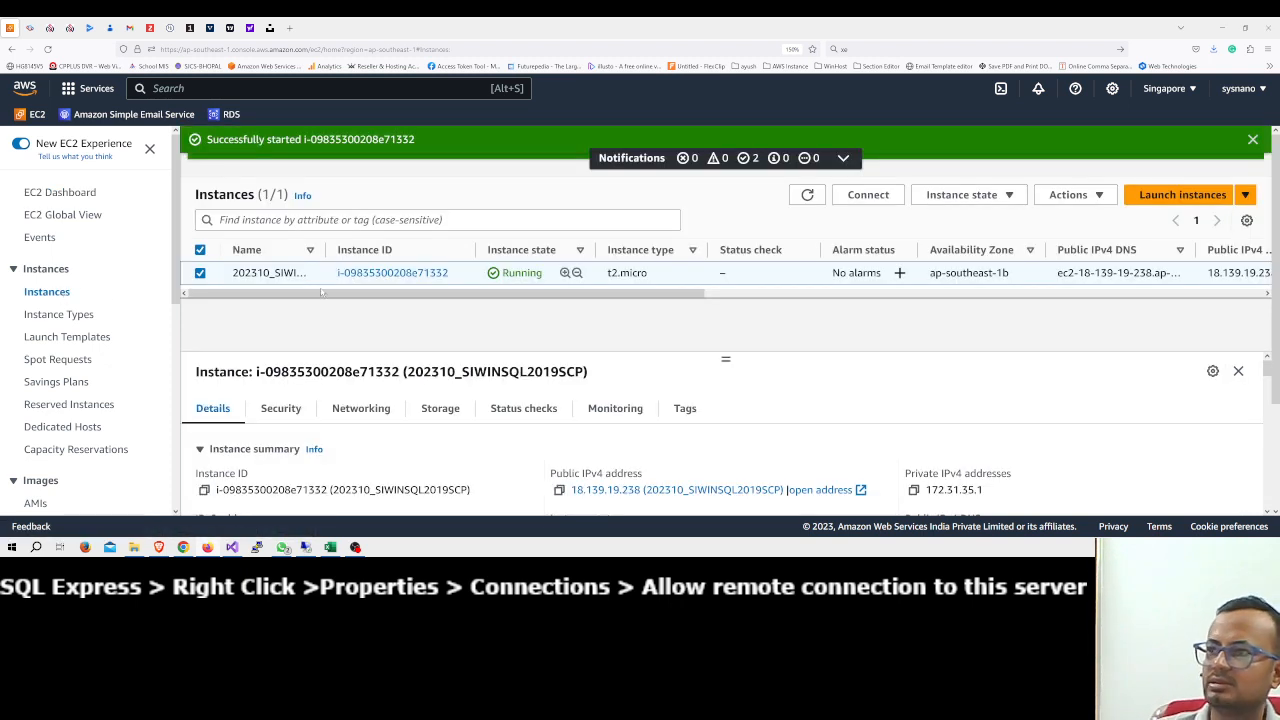
{"action": "left_click", "coordinate": [84, 197]}
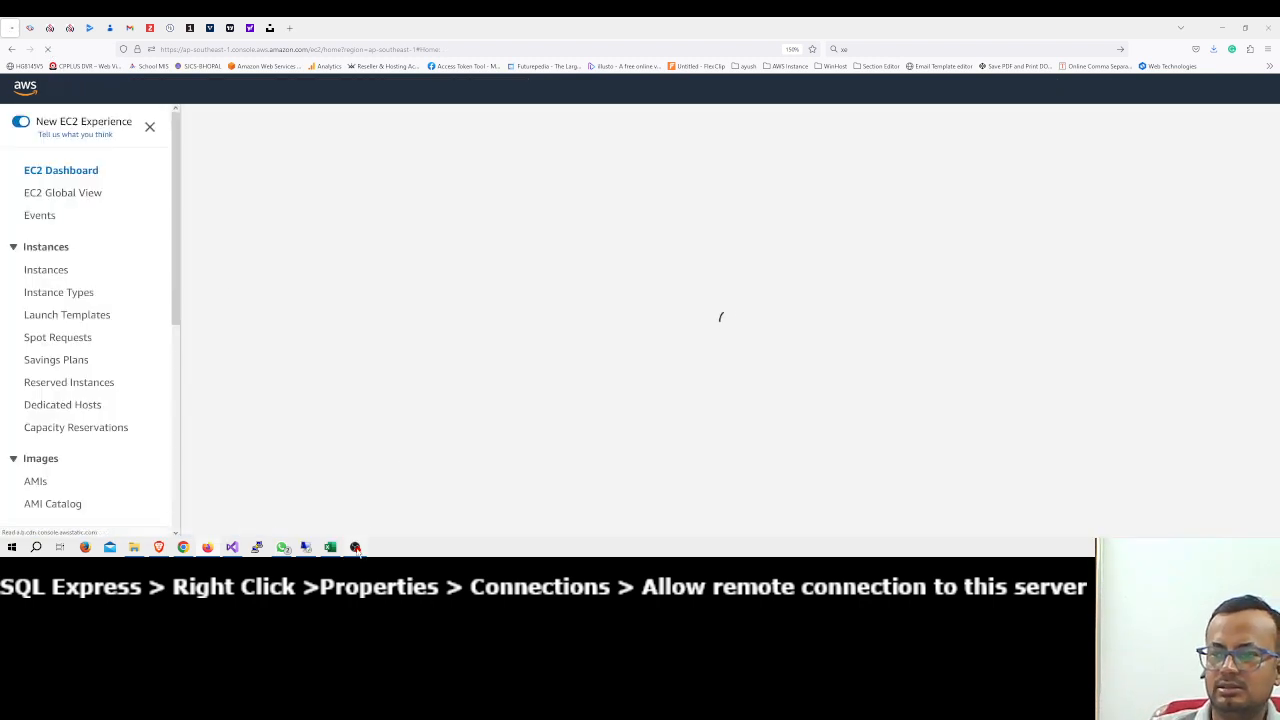
{"action": "mouse_move", "coordinate": [357, 549]}
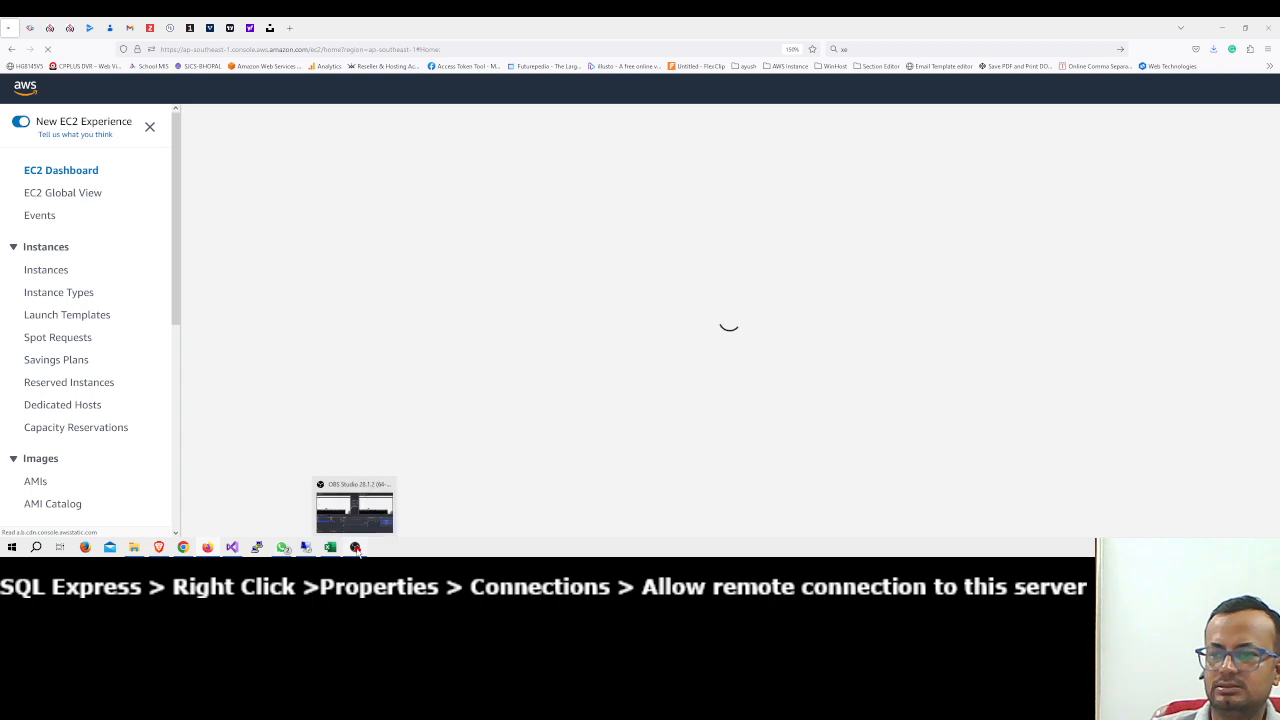
Switch to the remote desktop, search the web for youtube in its browser, open the YouTube site, and minimize the remote session.
{"action": "left_click", "coordinate": [306, 548]}
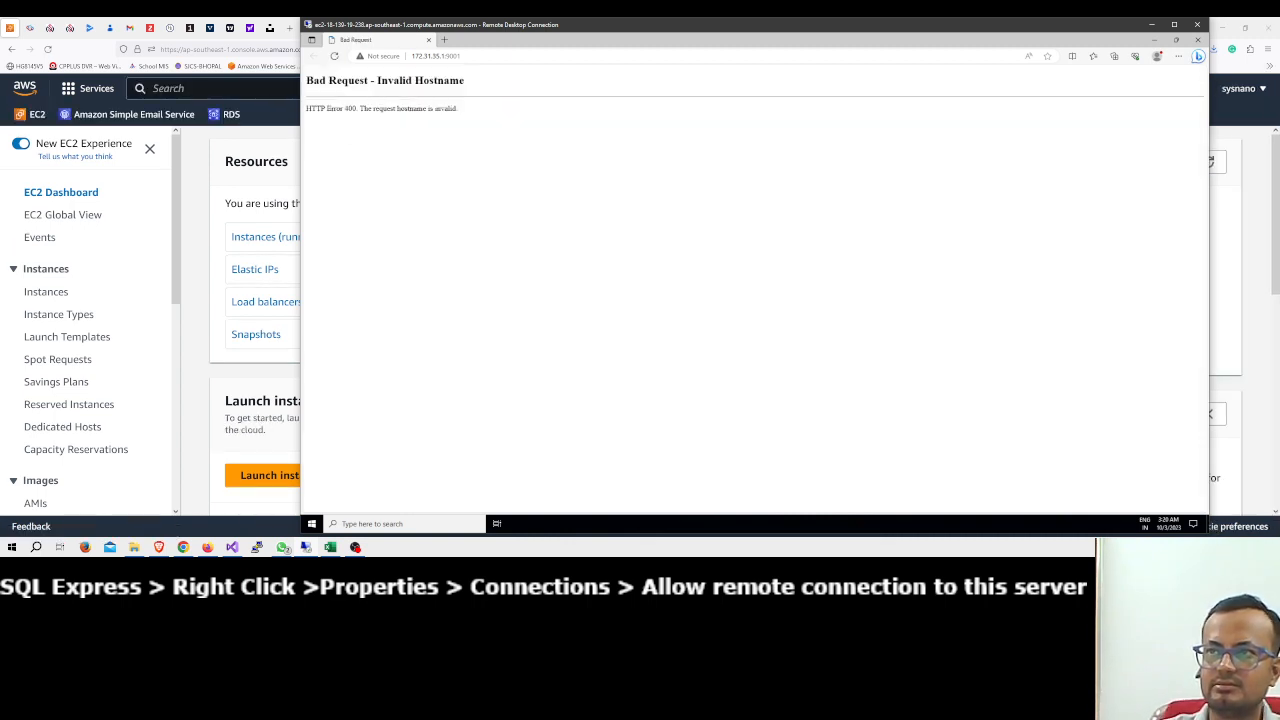
{"action": "left_click", "coordinate": [436, 56]}
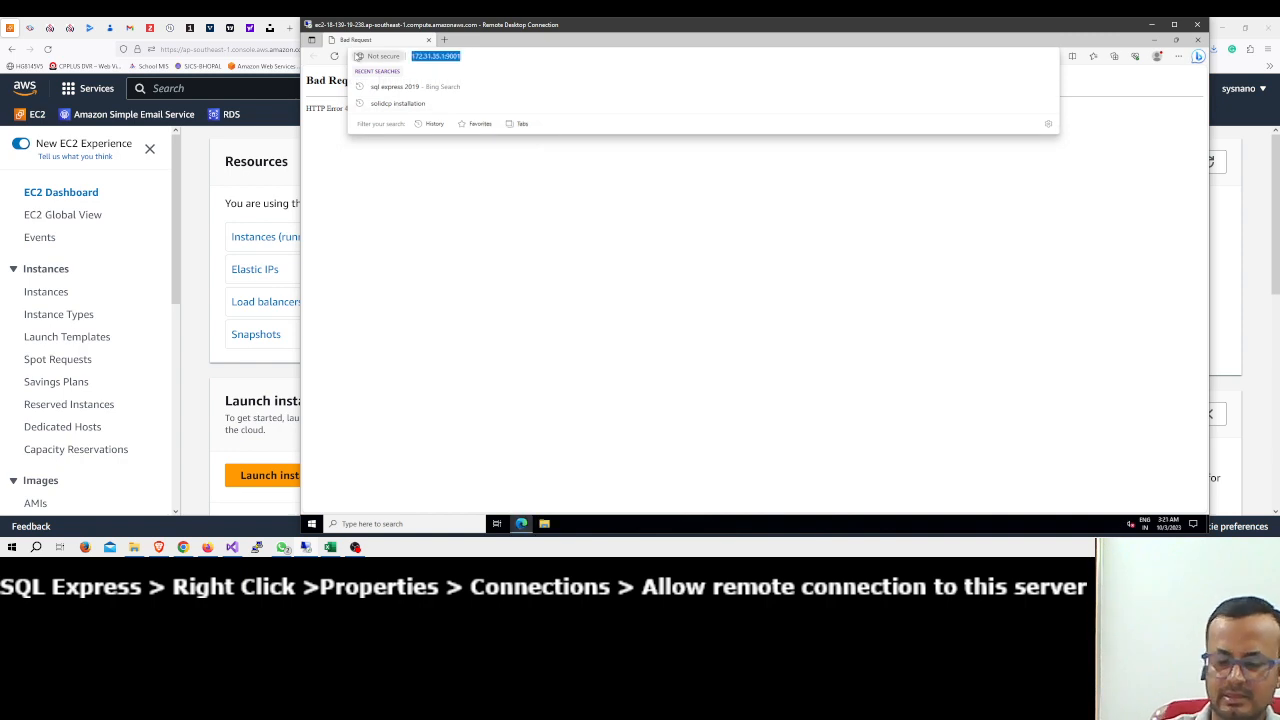
{"action": "type", "text": "yout"}
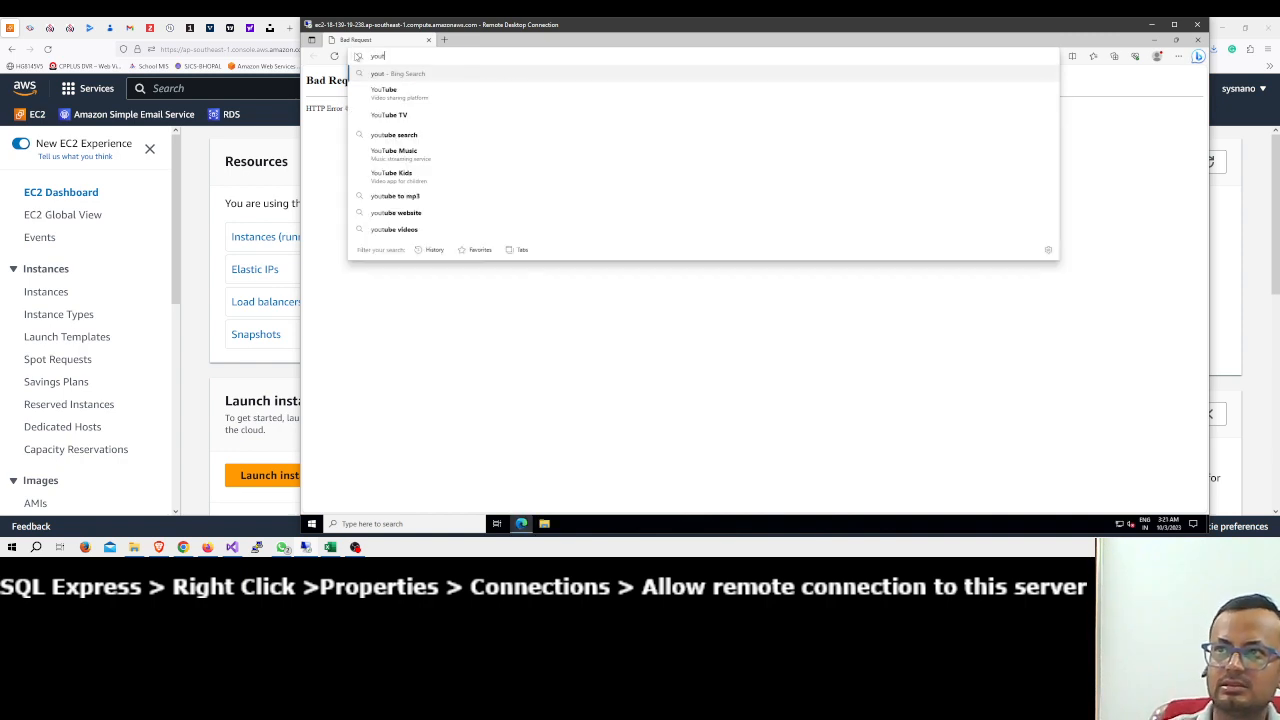
{"action": "type", "text": "u"}
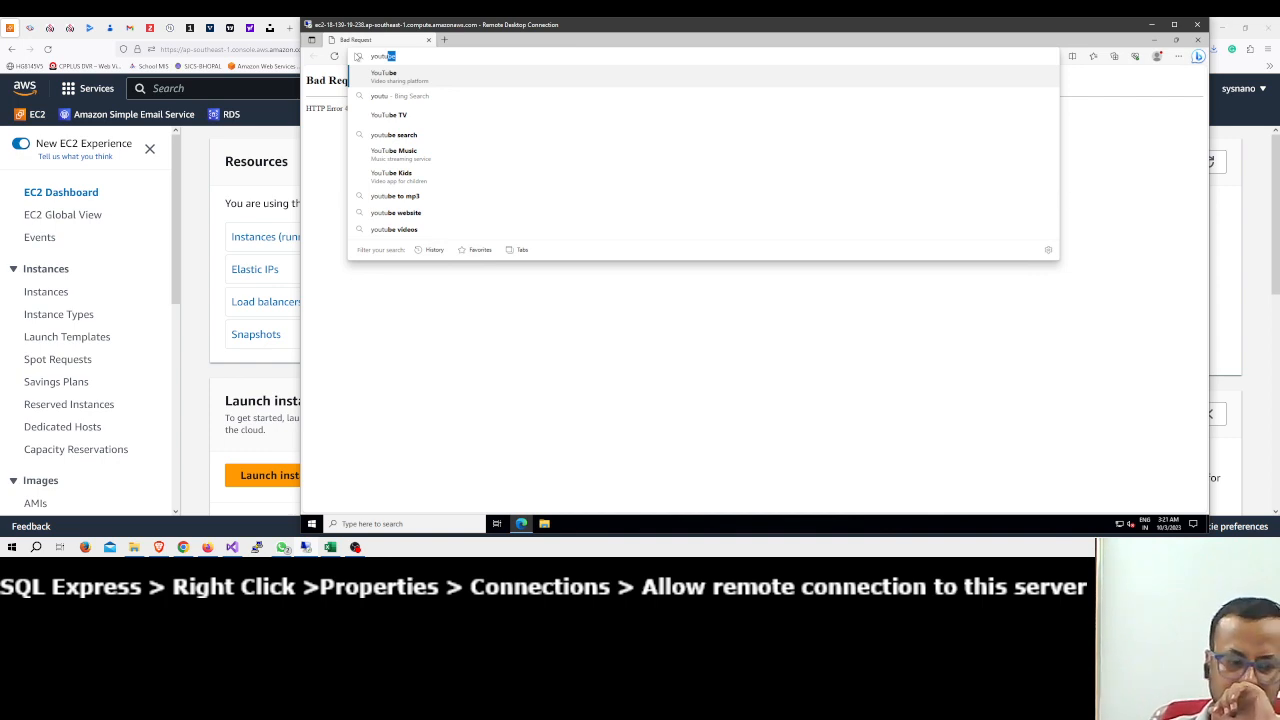
{"action": "key", "text": "Return"}
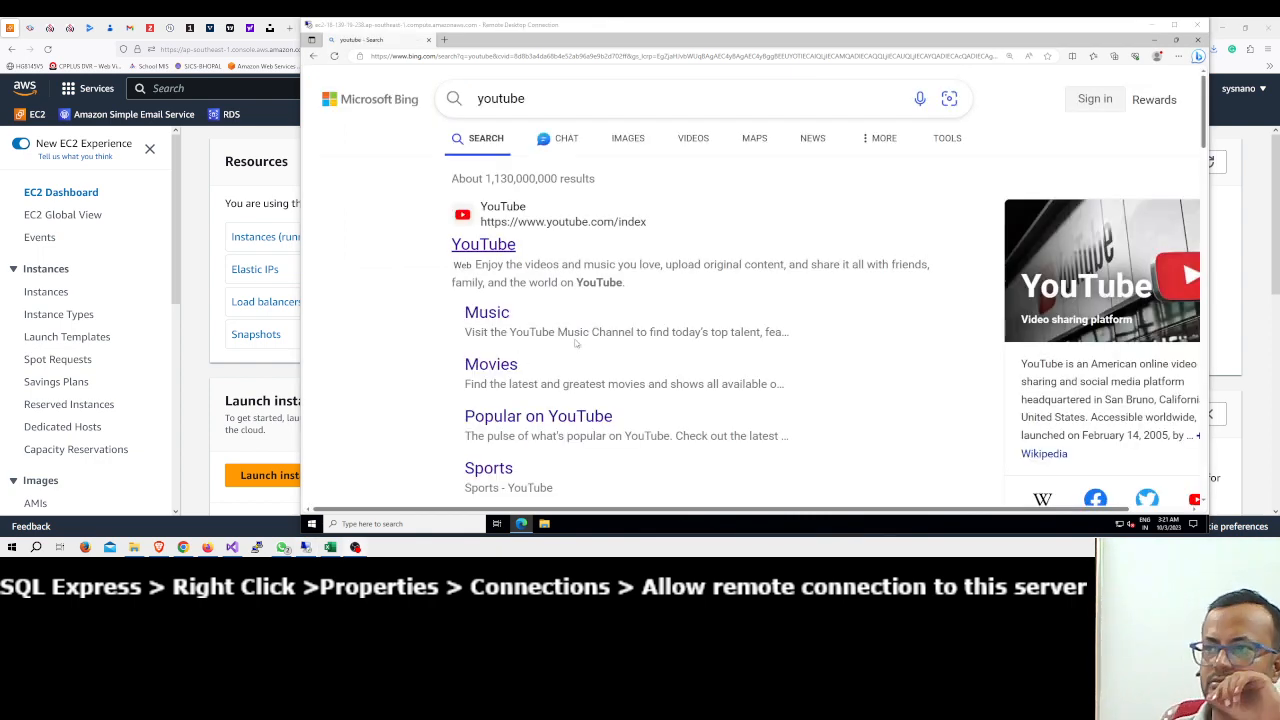
{"action": "left_click", "coordinate": [512, 250]}
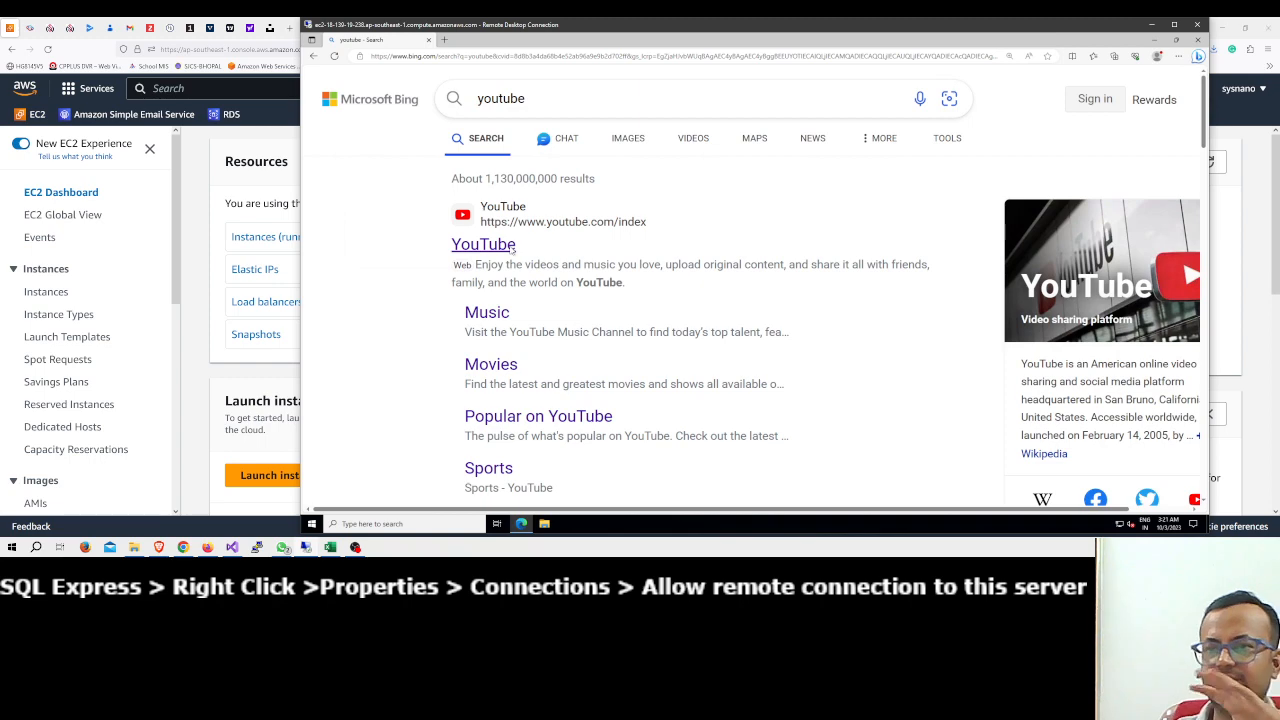
{"action": "left_click", "coordinate": [1156, 26]}
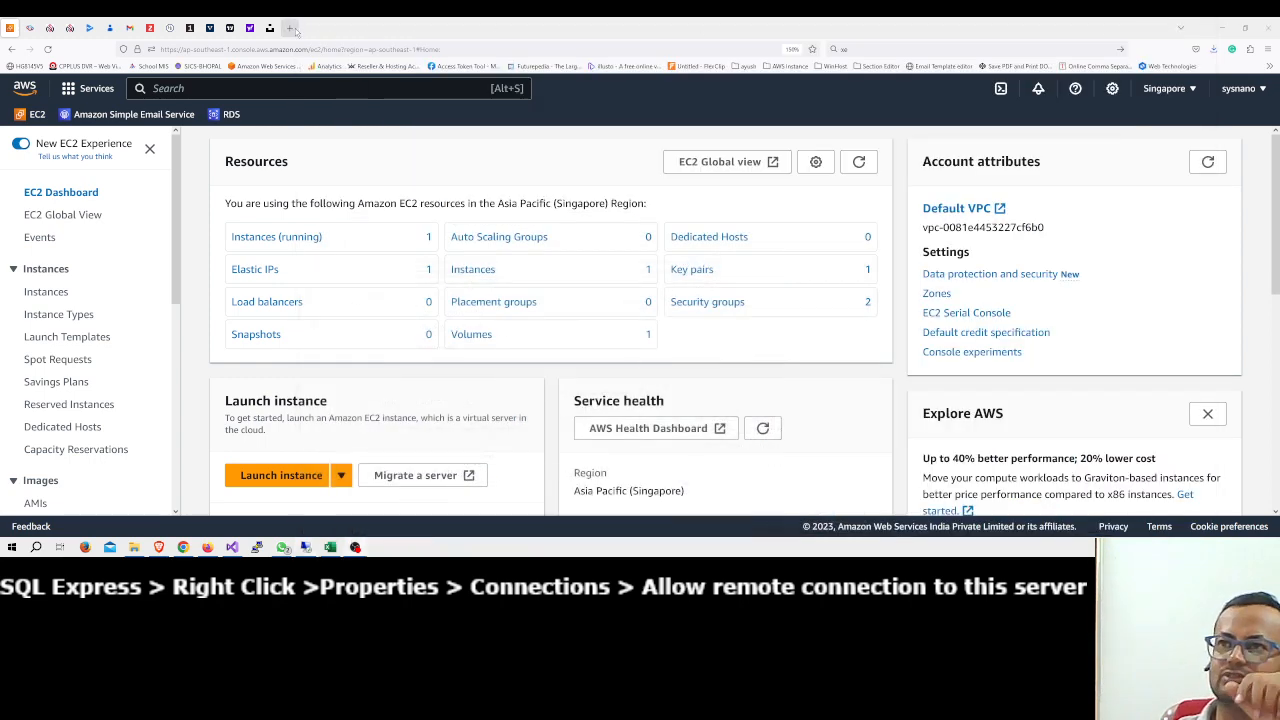
Open the zubersir.com website in a new tab of the local browser.
{"action": "left_click", "coordinate": [292, 29]}
{"action": "left_click", "coordinate": [297, 46]}
{"action": "type", "text": "zube"}
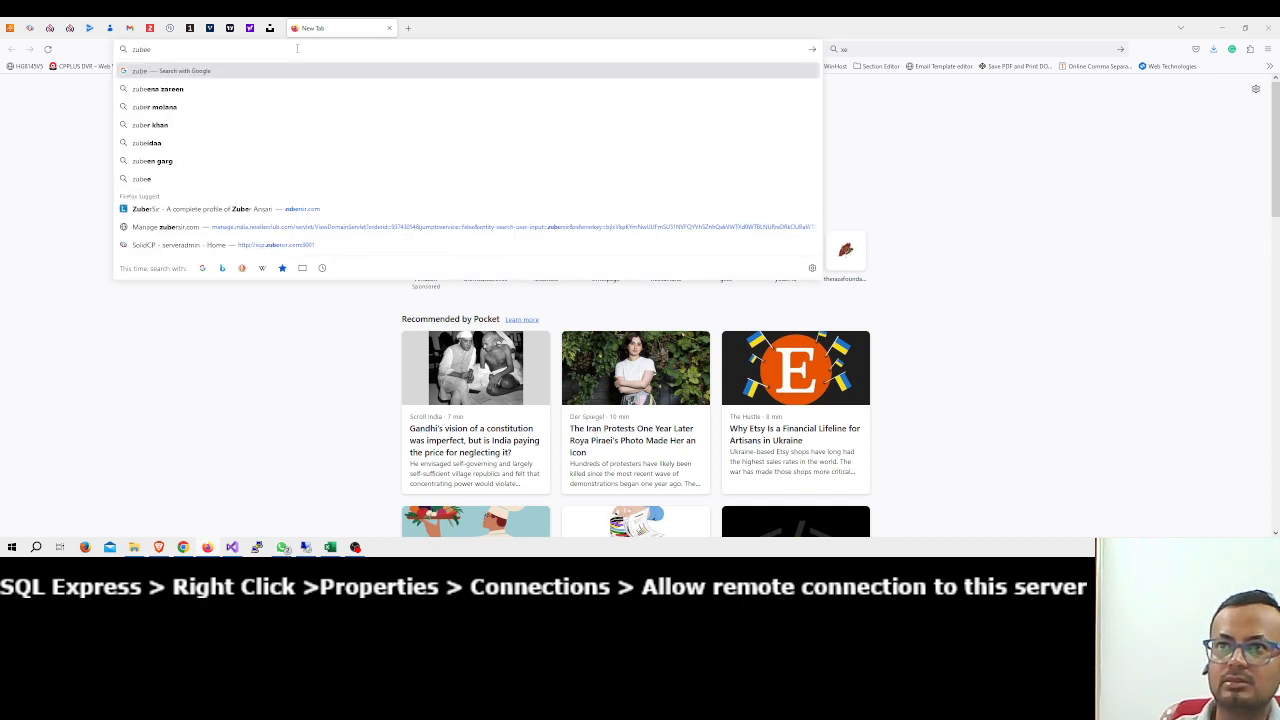
{"action": "type", "text": "rsir"}
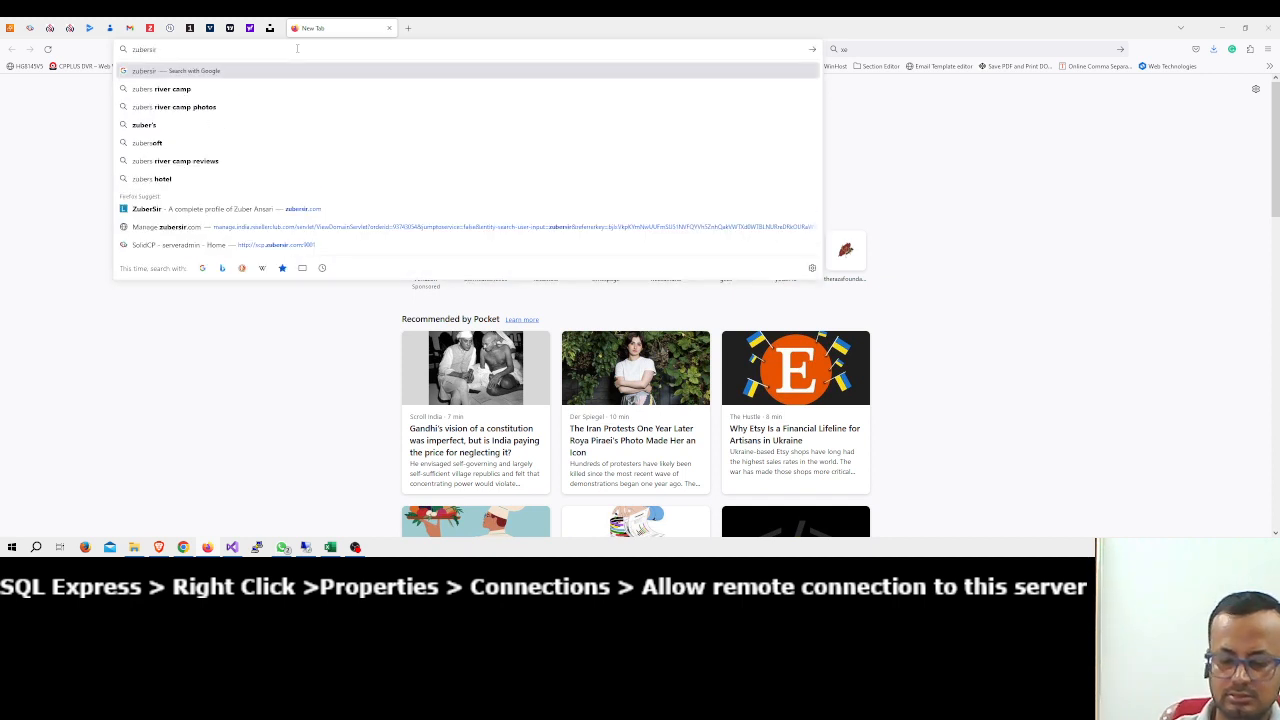
{"action": "type", "text": "sir"}
{"action": "key", "text": "Return"}
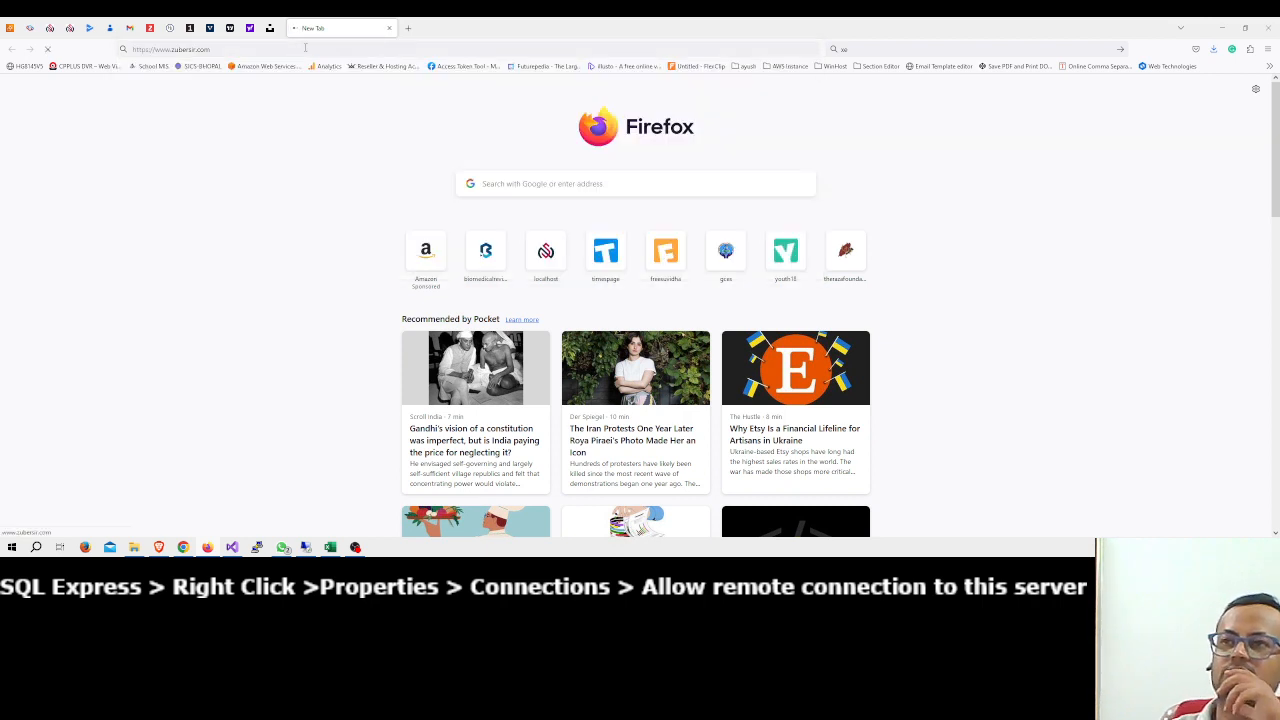
Load the SolidCP control panel at scp.zubersir.com:9001 in another new browser tab, correcting the autocompleted address.
{"action": "left_click", "coordinate": [408, 30]}
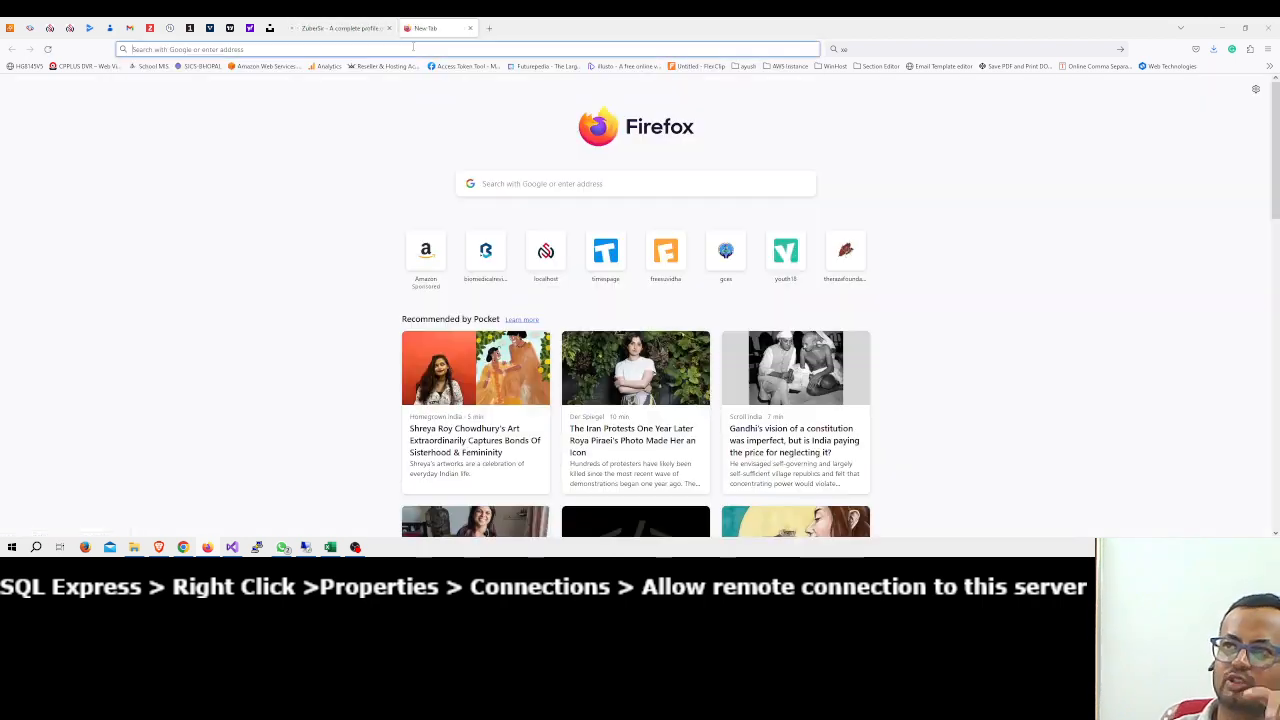
{"action": "left_click", "coordinate": [410, 50]}
{"action": "type", "text": "scp"}
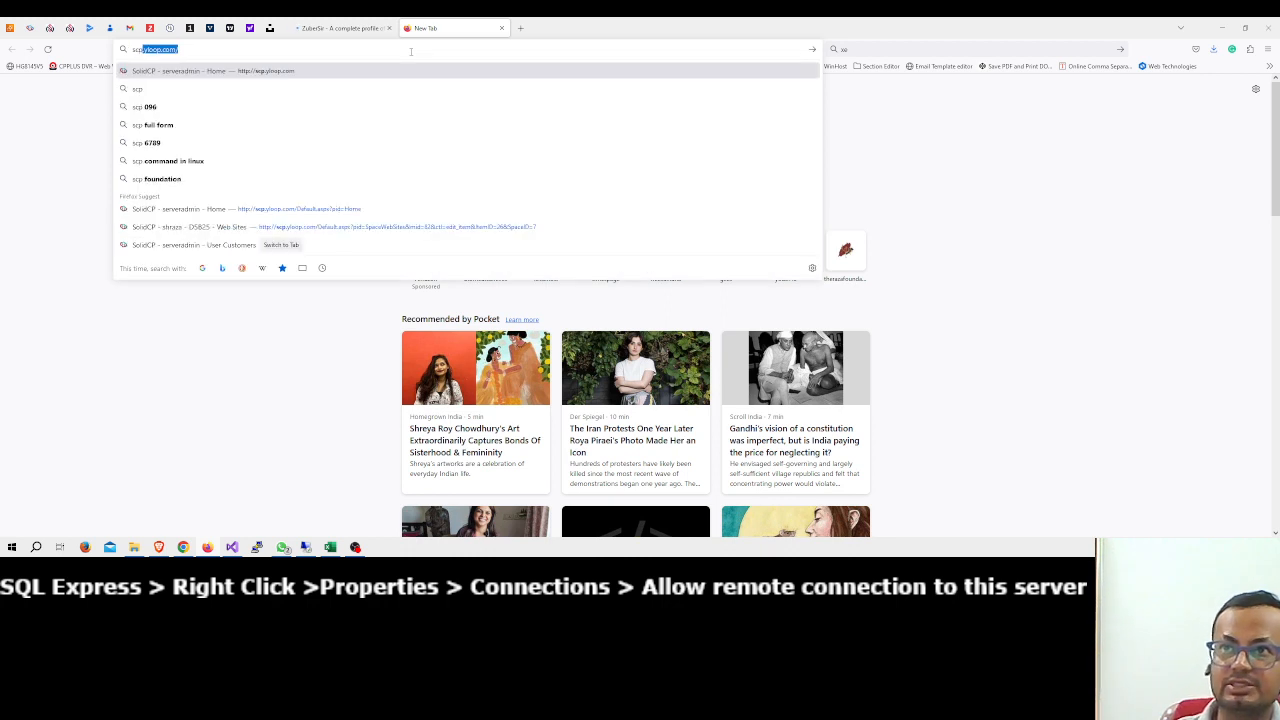
{"action": "key", "text": "Return"}
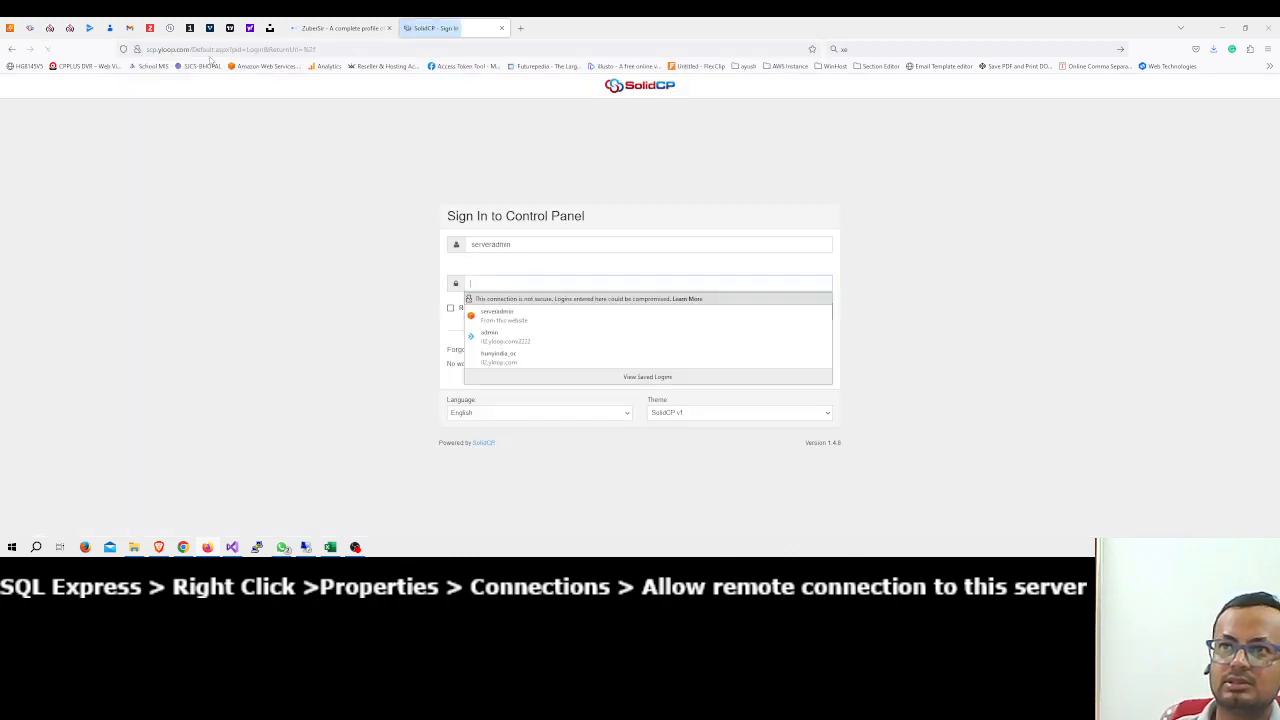
{"action": "left_click_drag", "start_coordinate": [158, 50], "coordinate": [375, 54]}
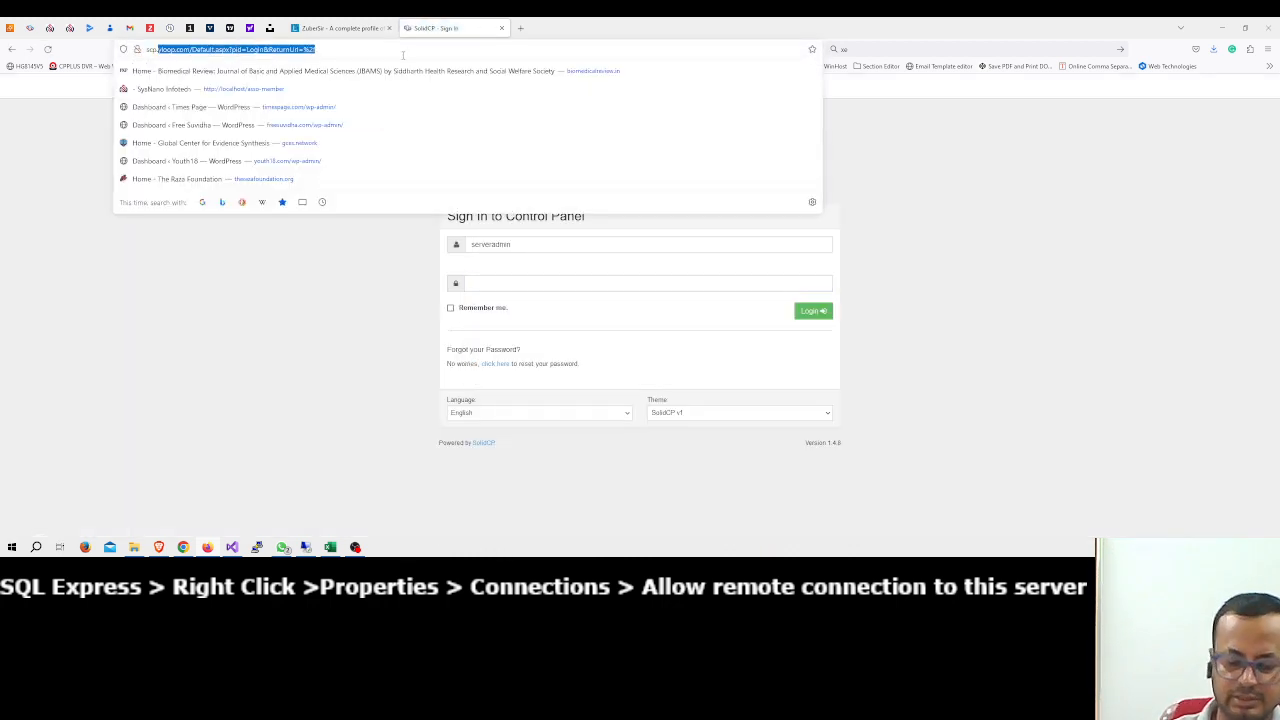
{"action": "type", "text": "zuber"}
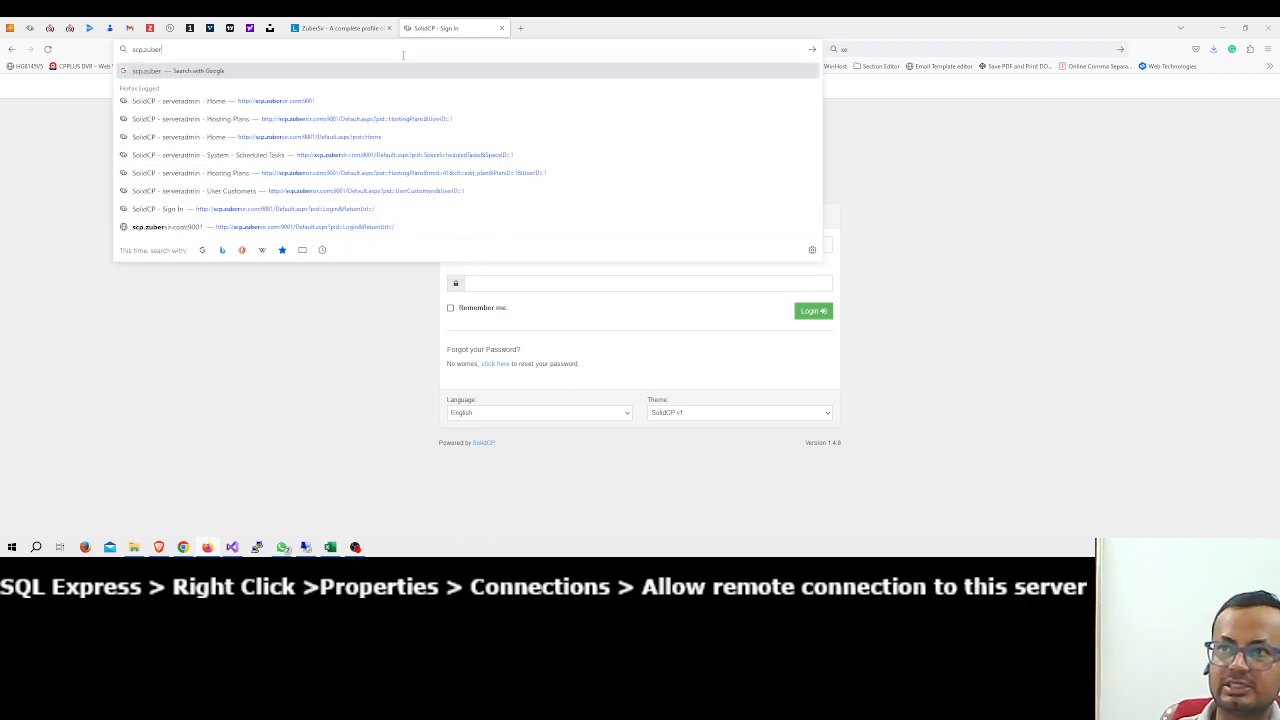
{"action": "left_click", "coordinate": [302, 103]}
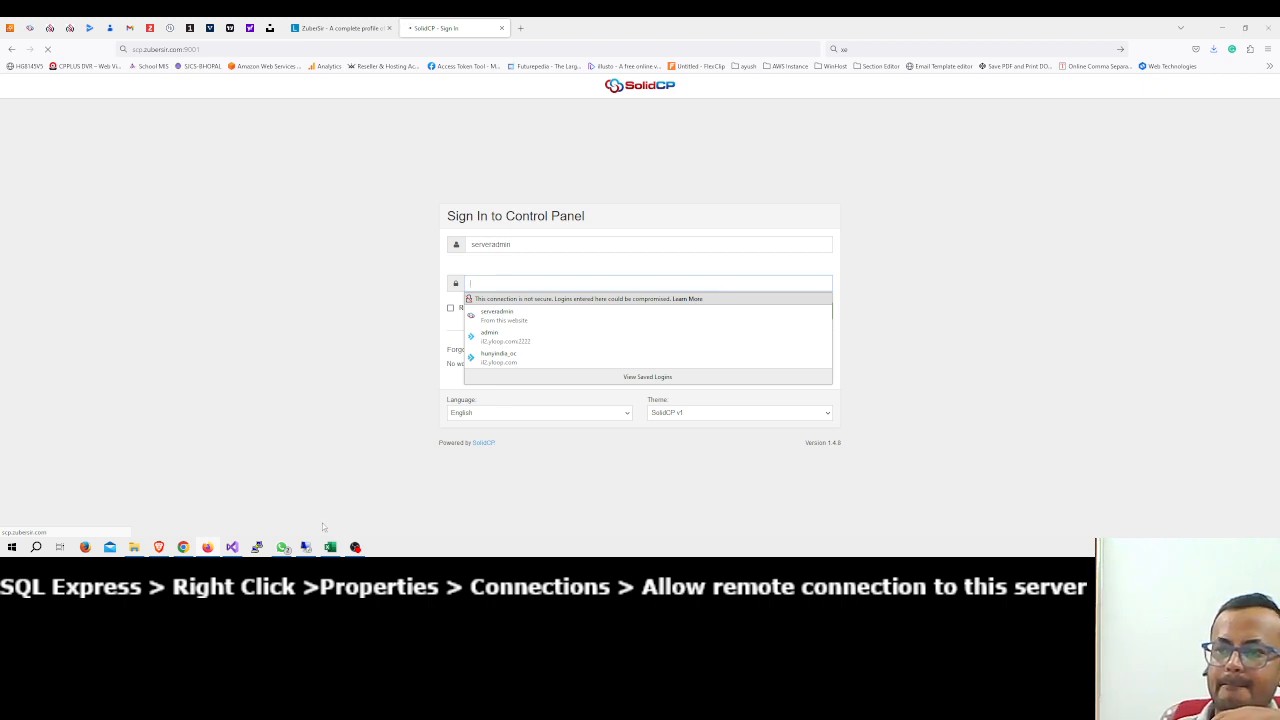
Switch to the remote desktop and search YouTube for zubersir.
{"action": "left_click", "coordinate": [306, 547]}
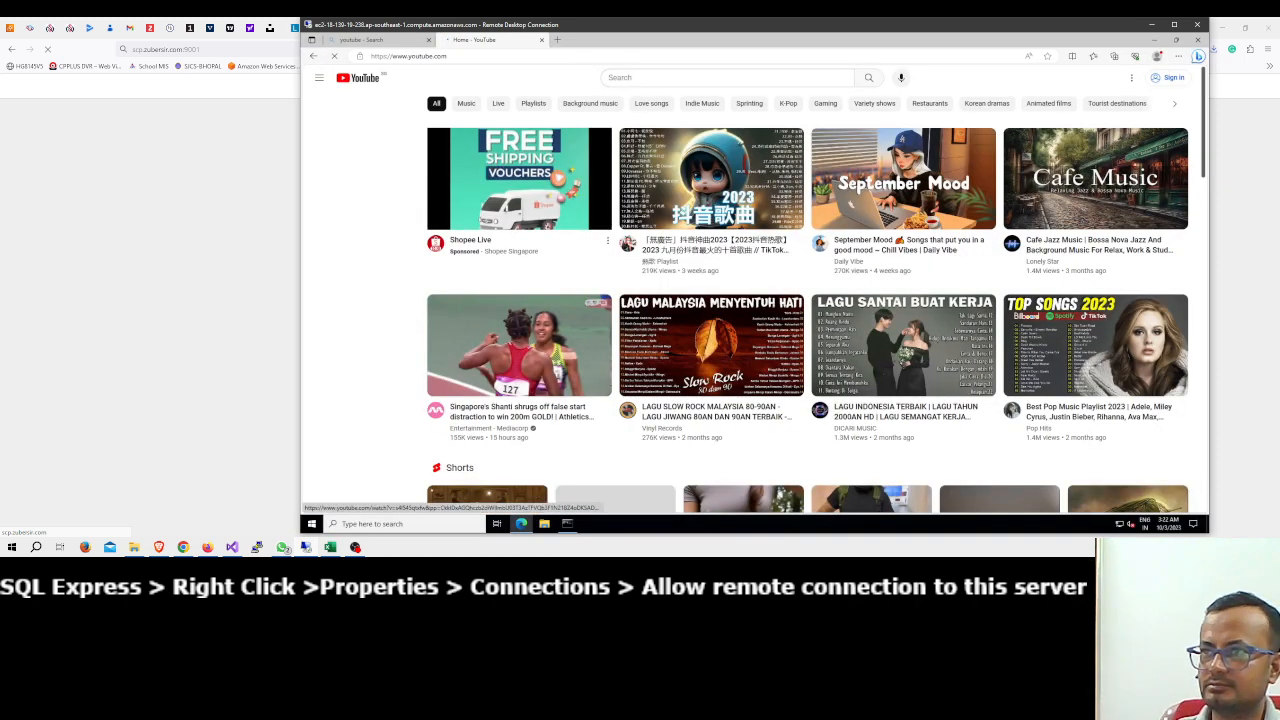
{"action": "left_click", "coordinate": [646, 80]}
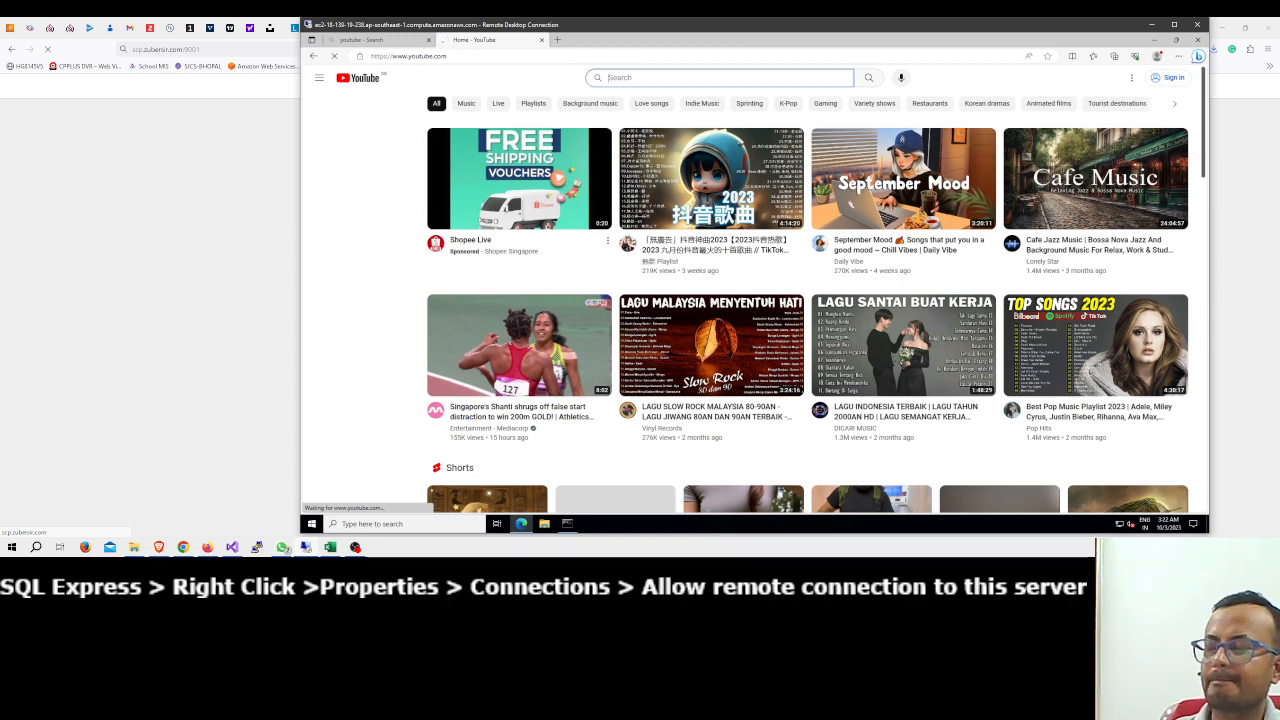
{"action": "type", "text": "zubersir"}
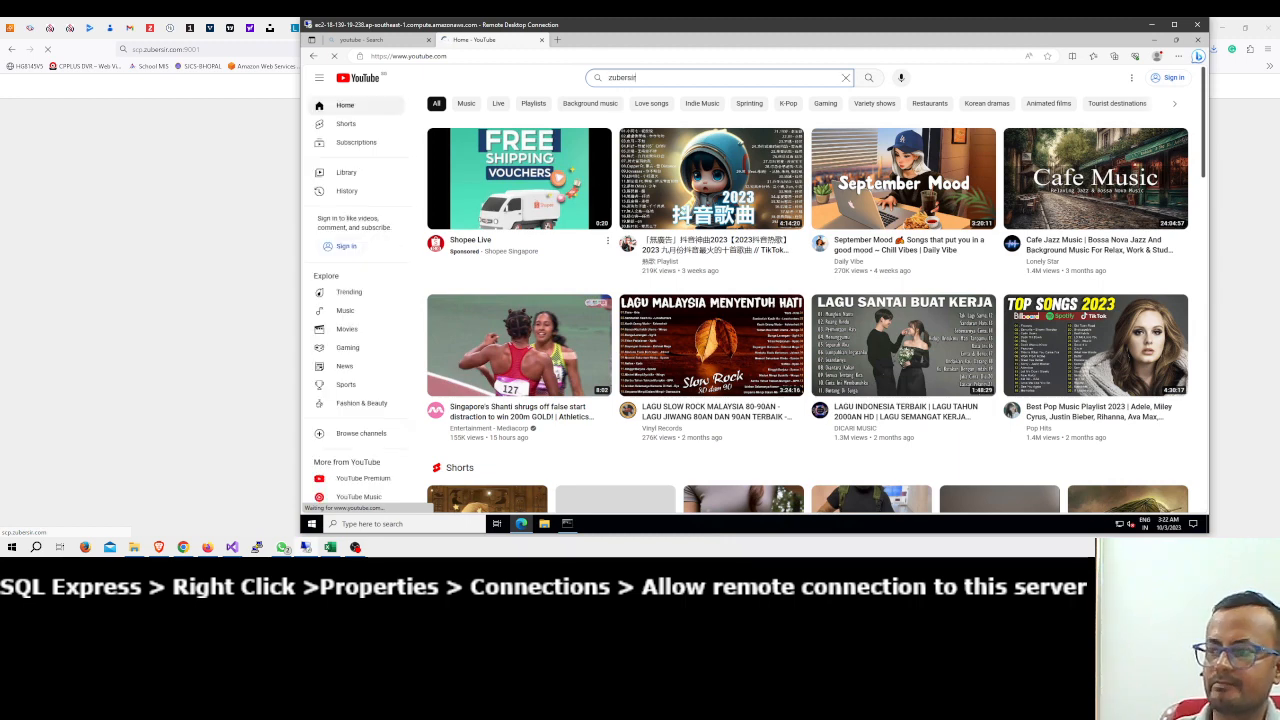
Return to the local browser and check the loading of the zubersir.com website and the SolidCP sign-in page.
{"action": "left_click", "coordinate": [194, 149]}
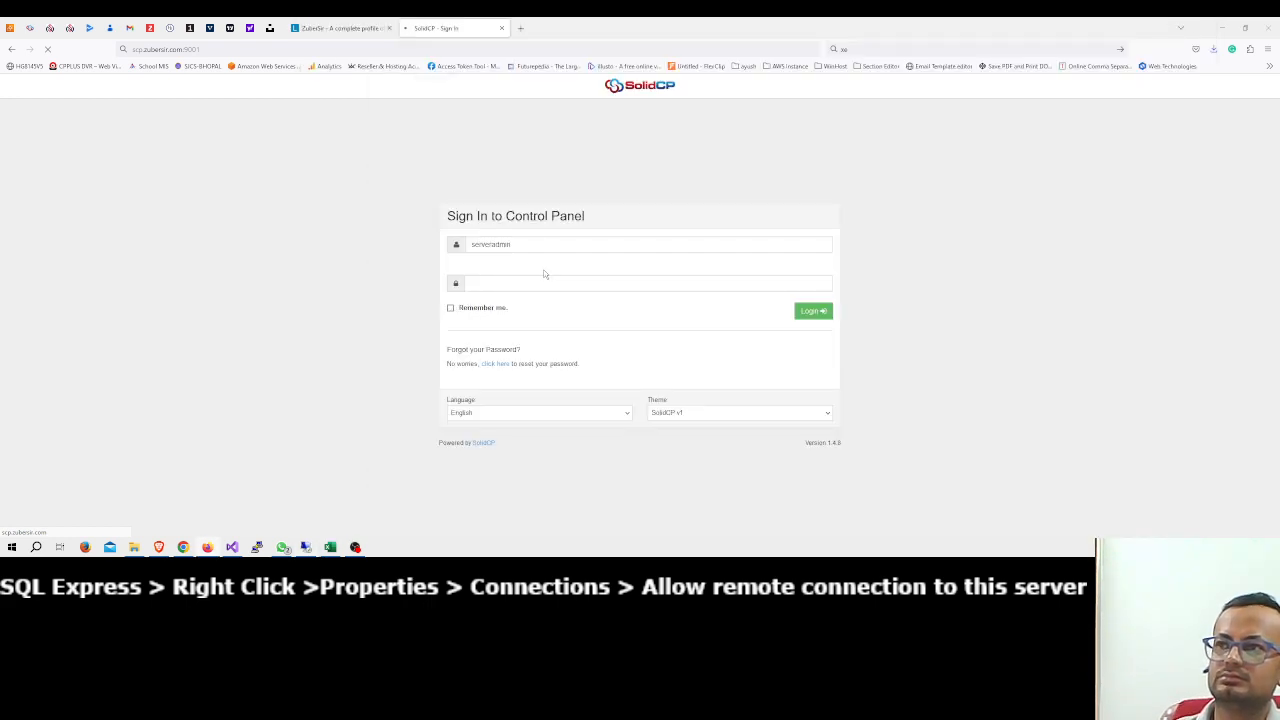
{"action": "left_click", "coordinate": [330, 29]}
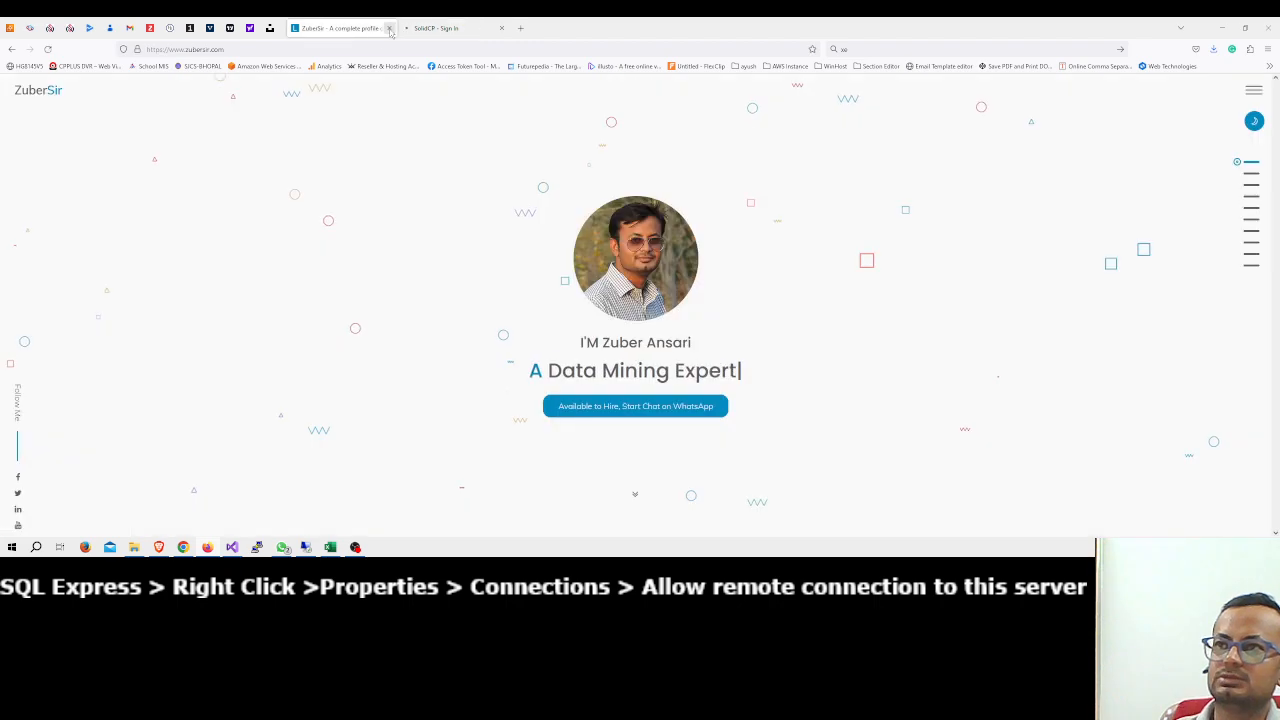
{"action": "left_click", "coordinate": [445, 29]}
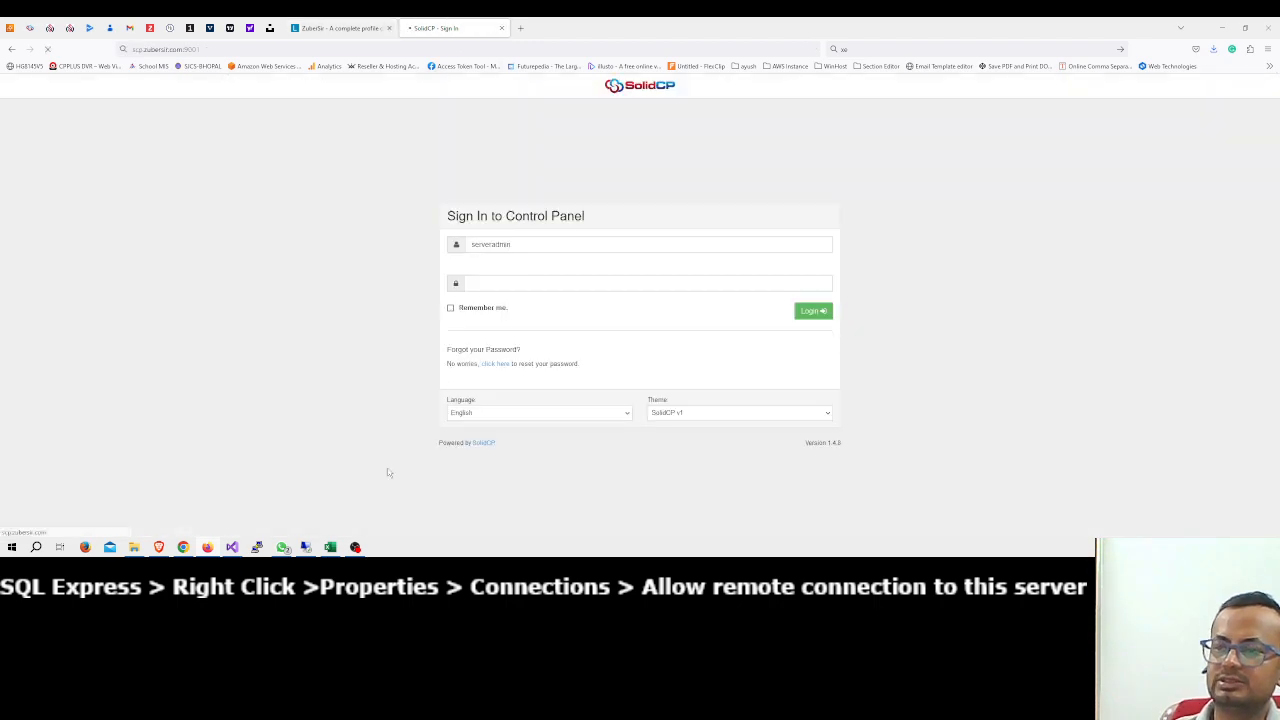
On the remote desktop, use the exact spelling zubersir, play video 04 on installing MSSQL Express 2019 on AWS Windows 2022, and minimize the session.
{"action": "left_click", "coordinate": [306, 547]}
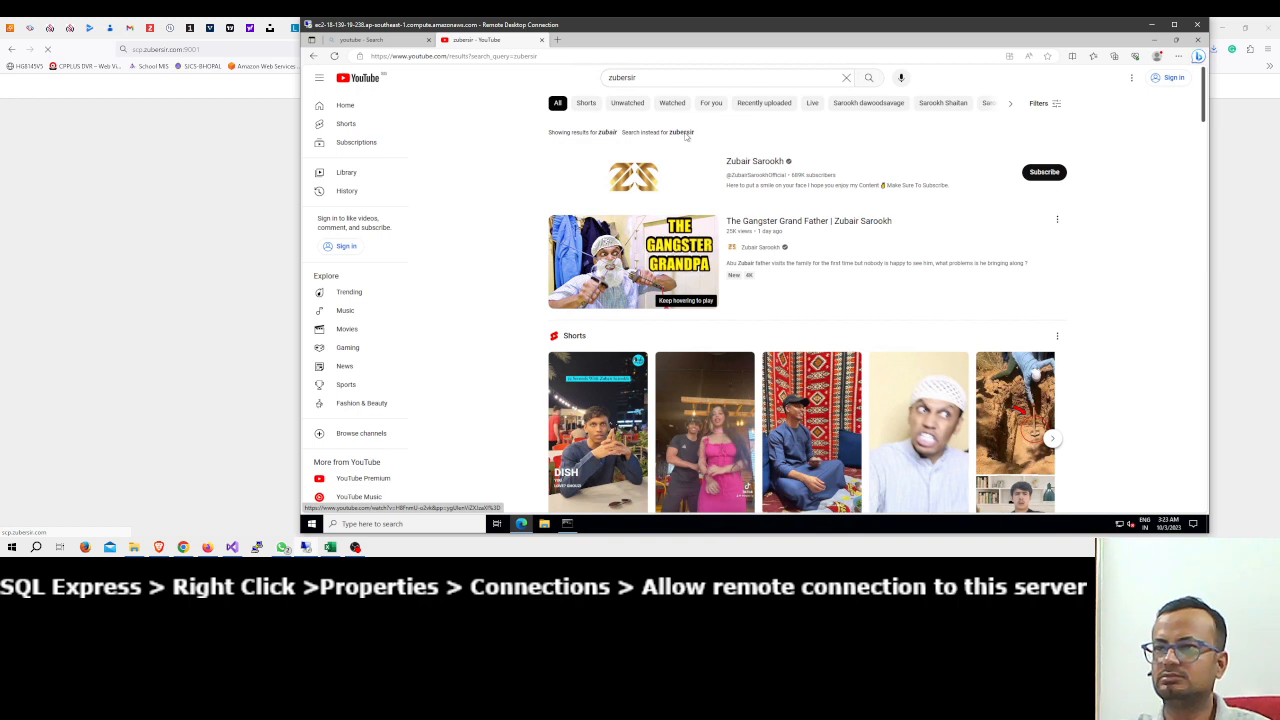
{"action": "scroll", "coordinate": [686, 136], "scroll_direction": "down", "scroll_amount": 3}
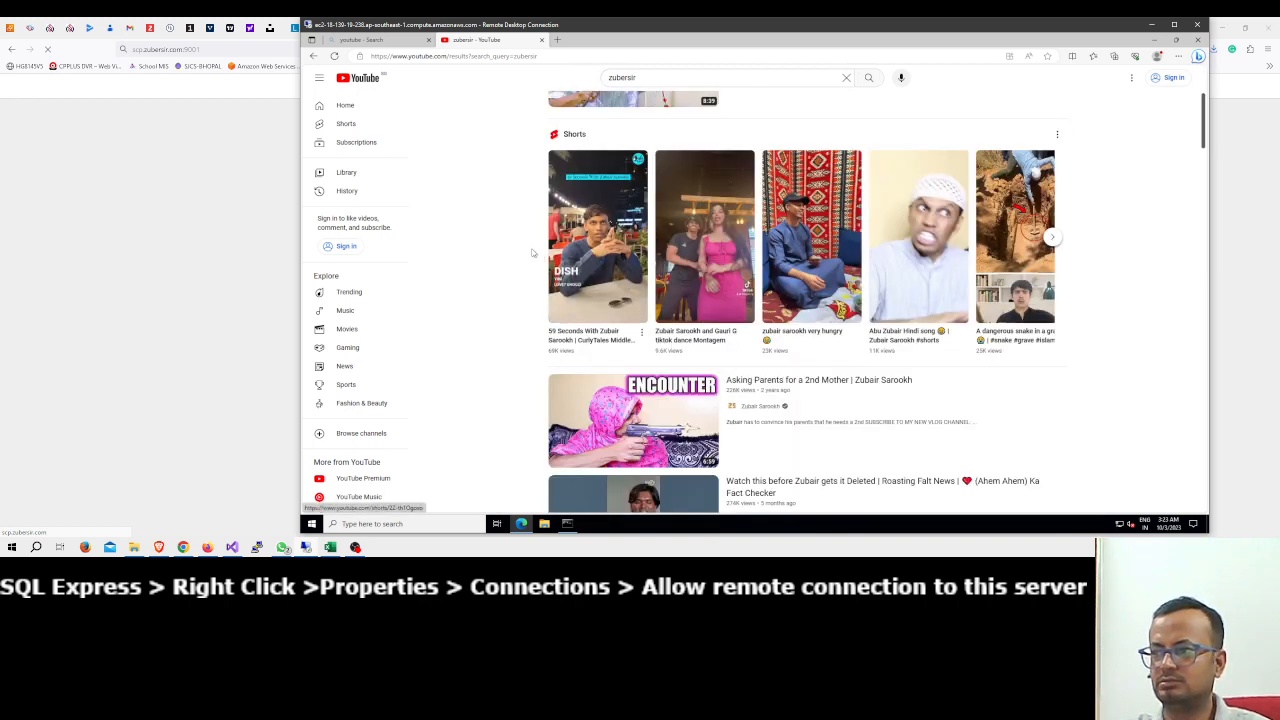
{"action": "scroll", "coordinate": [532, 247], "scroll_direction": "down", "scroll_amount": 5}
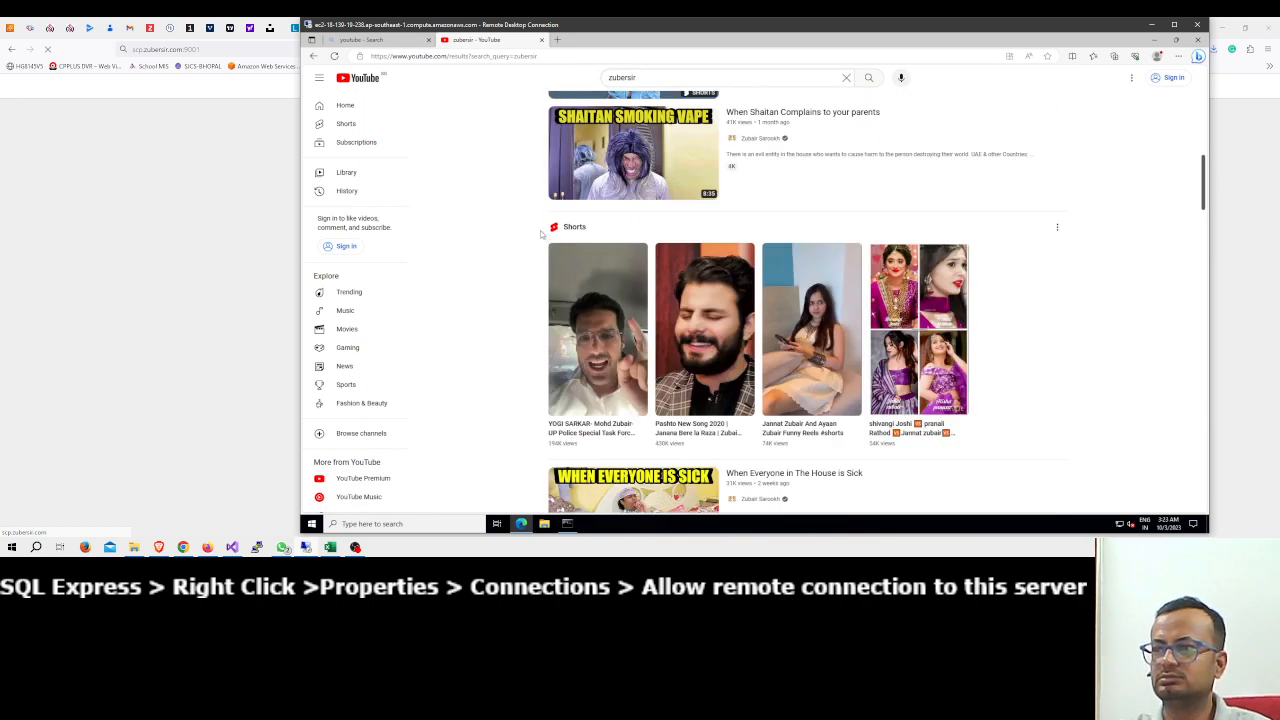
{"action": "scroll", "coordinate": [538, 240], "scroll_direction": "down", "scroll_amount": 5}
{"action": "scroll", "coordinate": [502, 206], "scroll_direction": "up", "scroll_amount": 12}
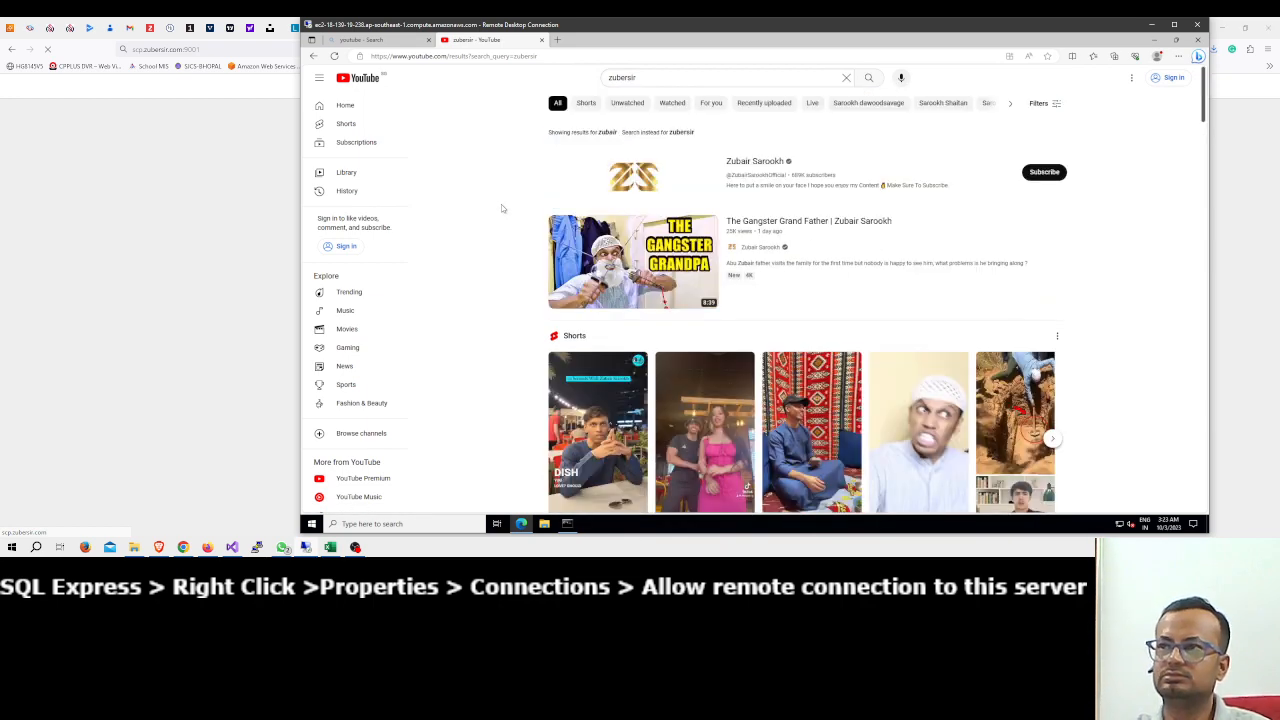
{"action": "left_click", "coordinate": [682, 133]}
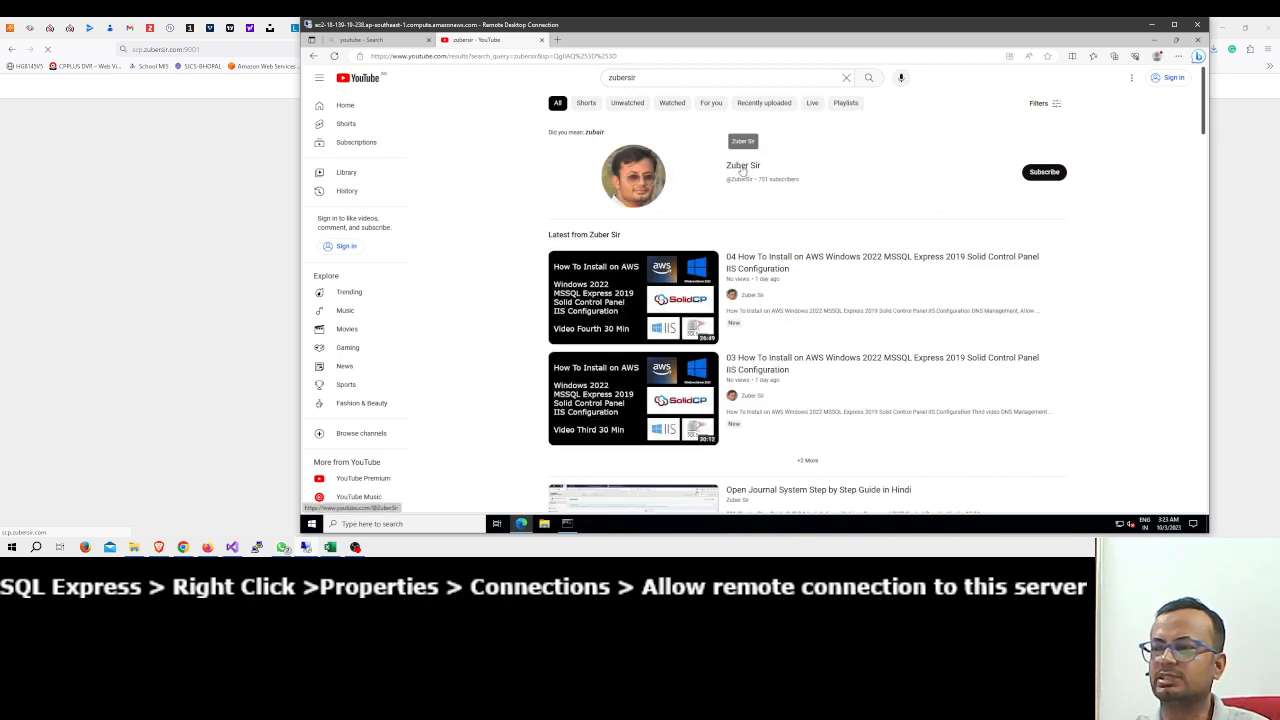
{"action": "left_click", "coordinate": [751, 270]}
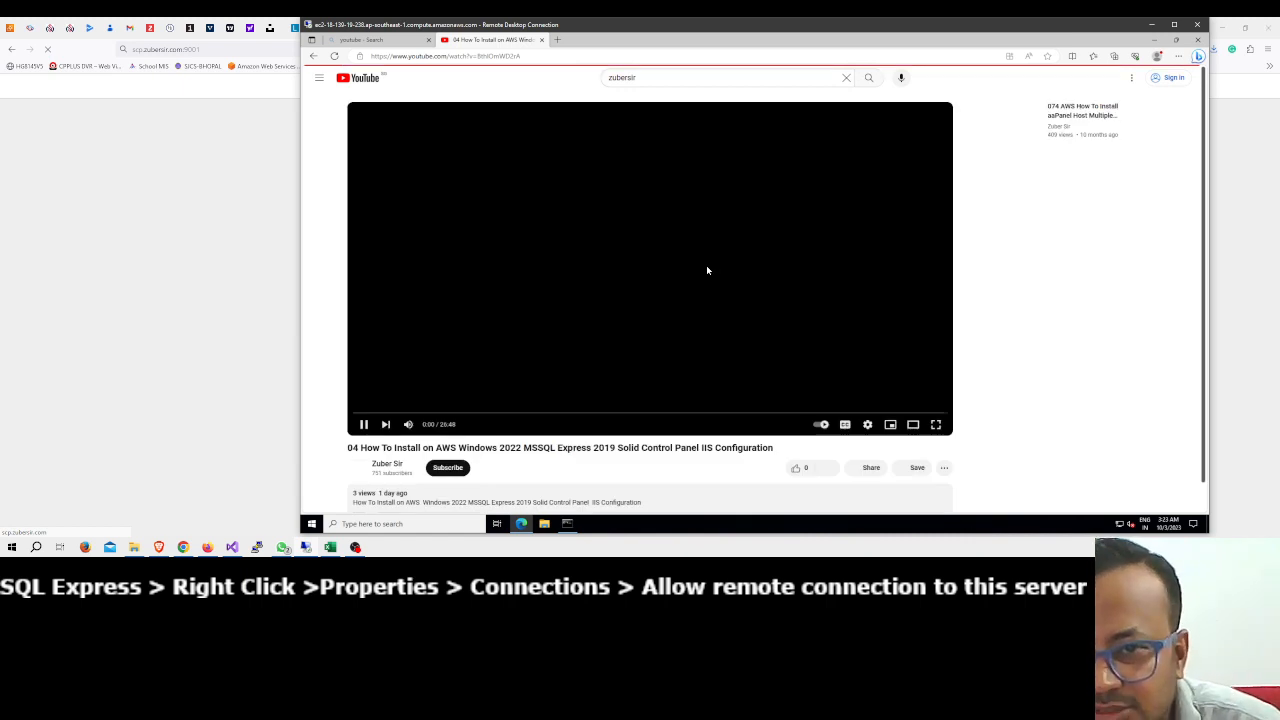
{"action": "left_click", "coordinate": [1152, 40]}
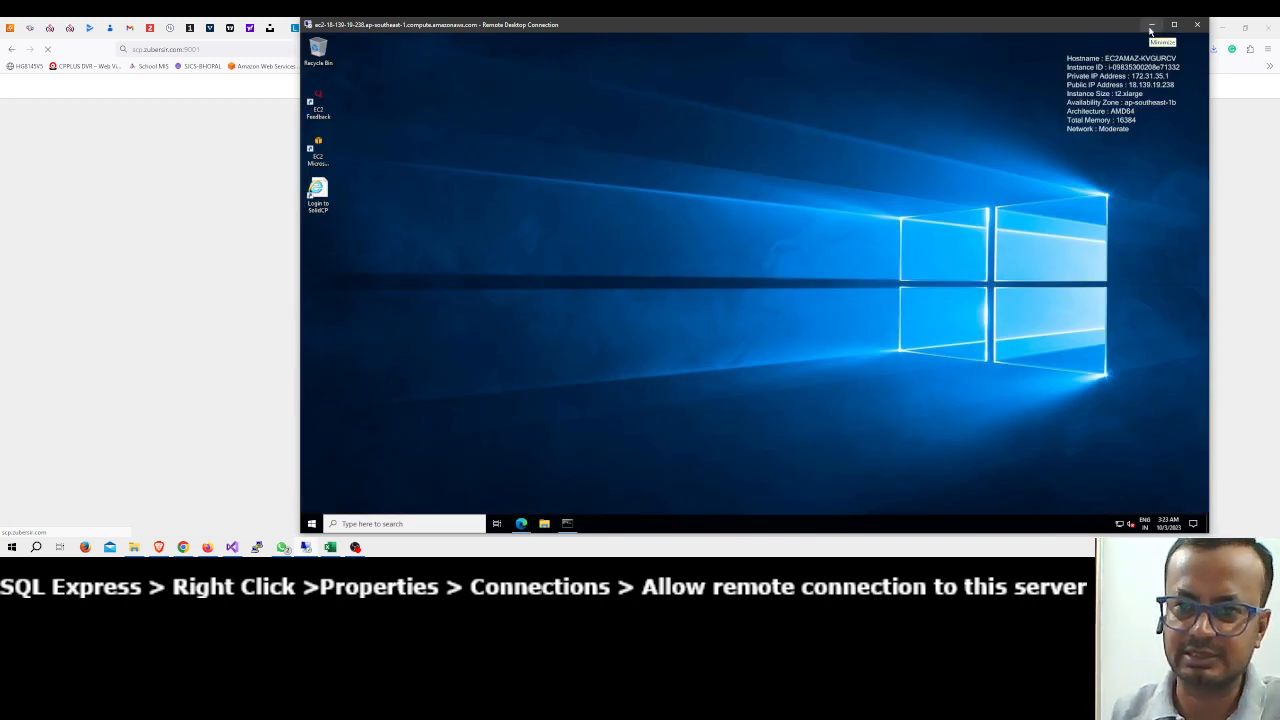
{"action": "left_click", "coordinate": [1151, 27]}
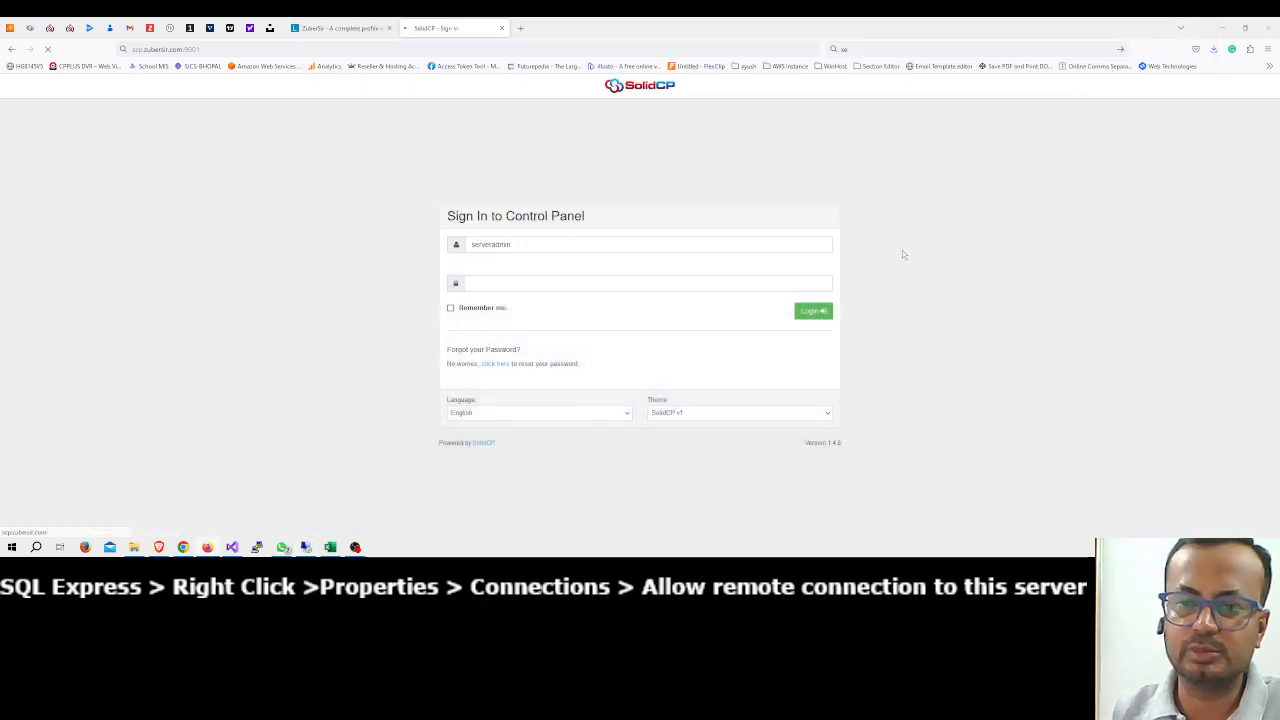